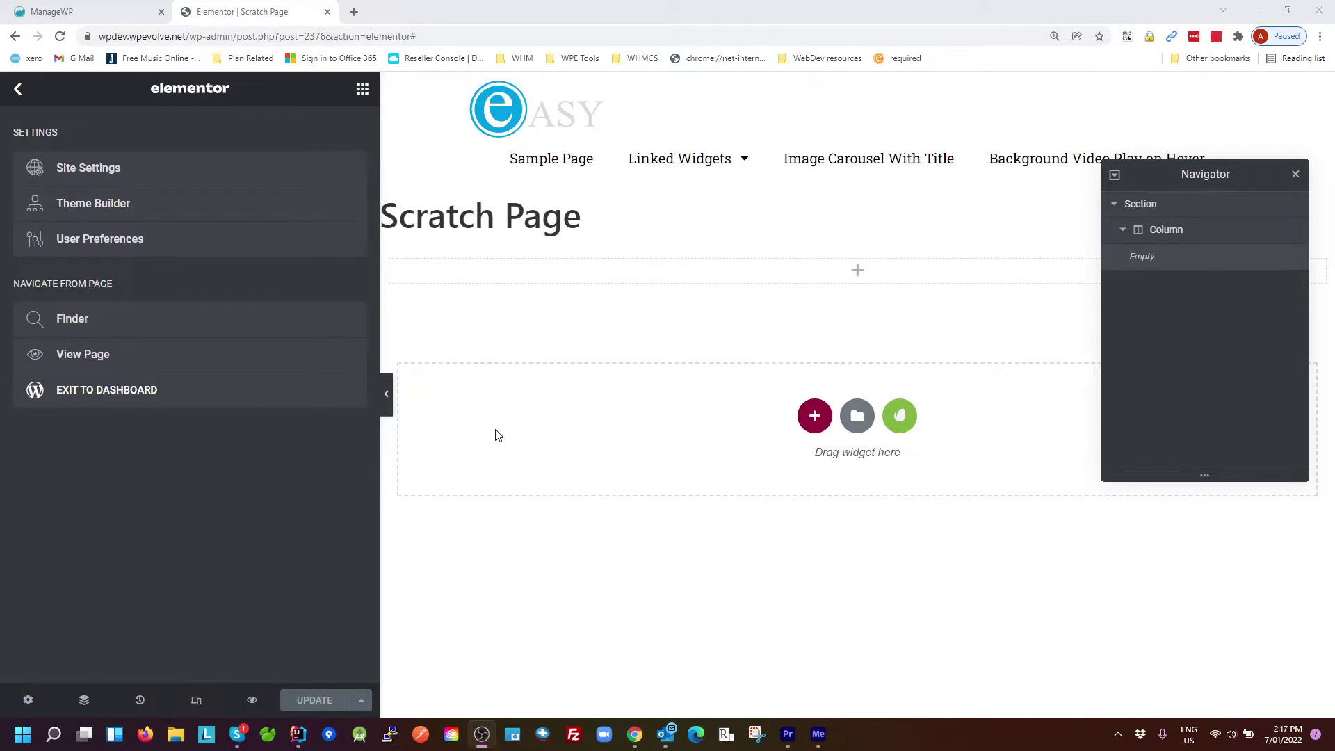
# Search the widgets for 'form' and drop a Form widget into the empty section.
pyautogui.click(362, 91)
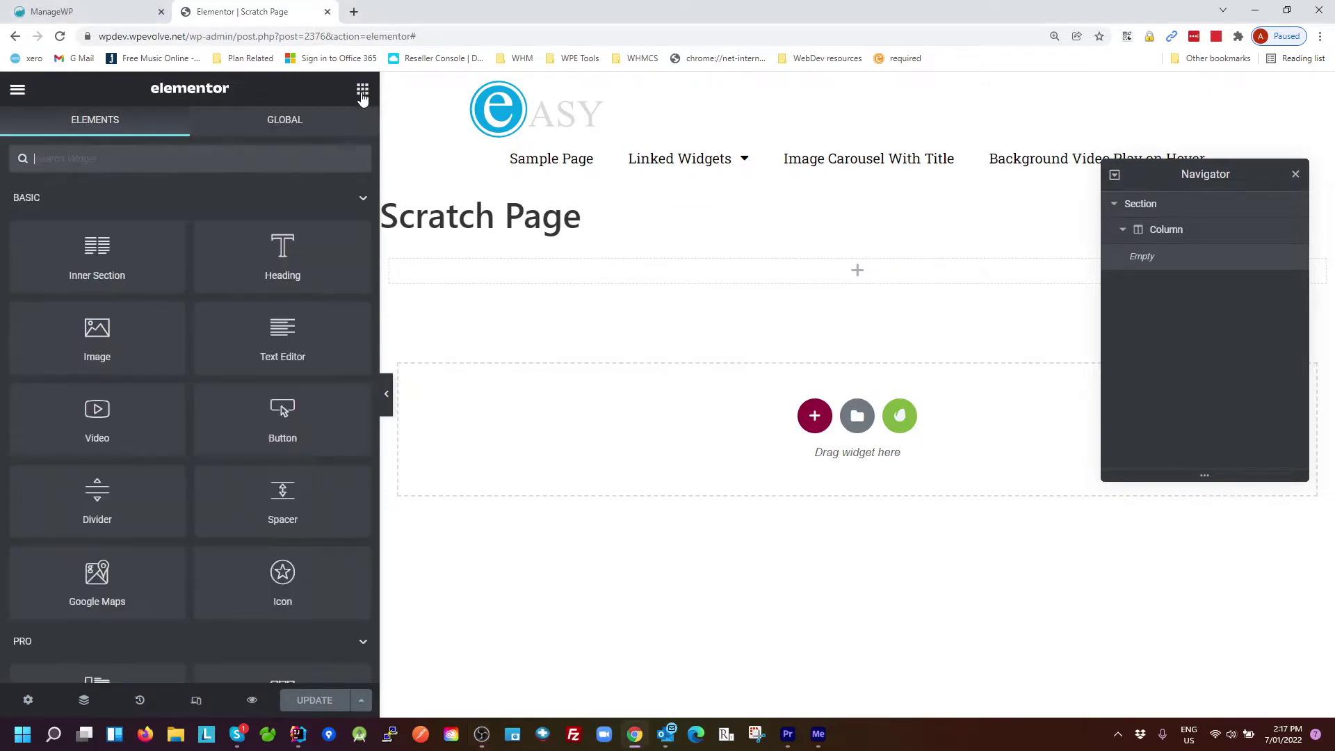
pyautogui.click(109, 163)
pyautogui.write('form')
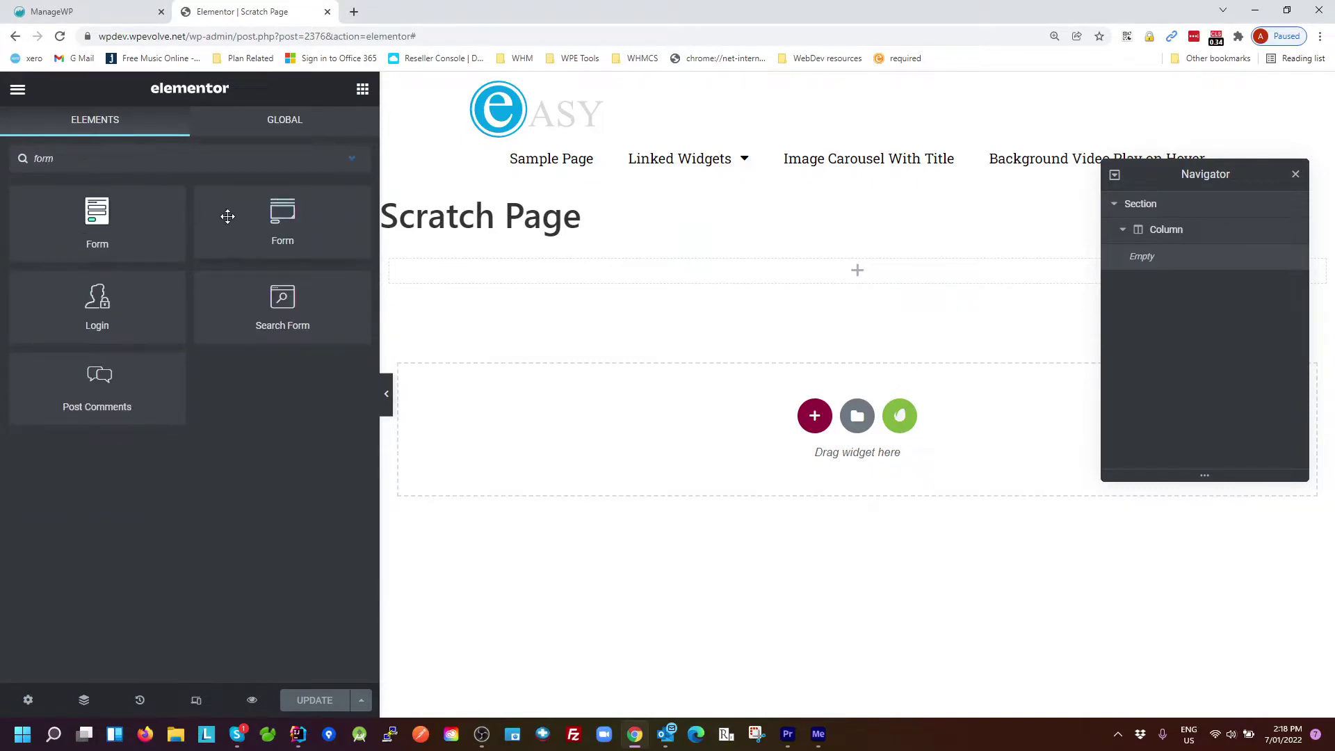
pyautogui.moveTo(228, 216); pyautogui.dragTo(487, 267)
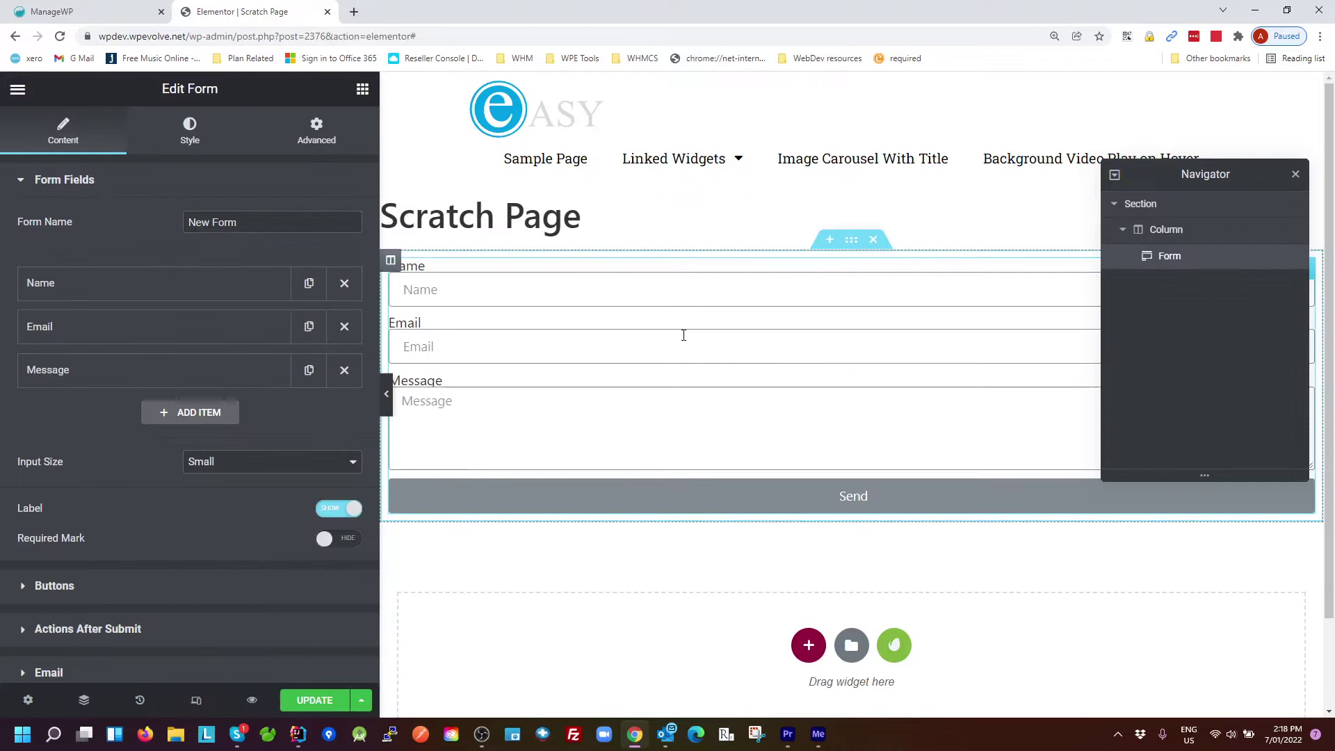
# Make the Email field required and turn on the Required Mark asterisk.
pyautogui.click(501, 292)
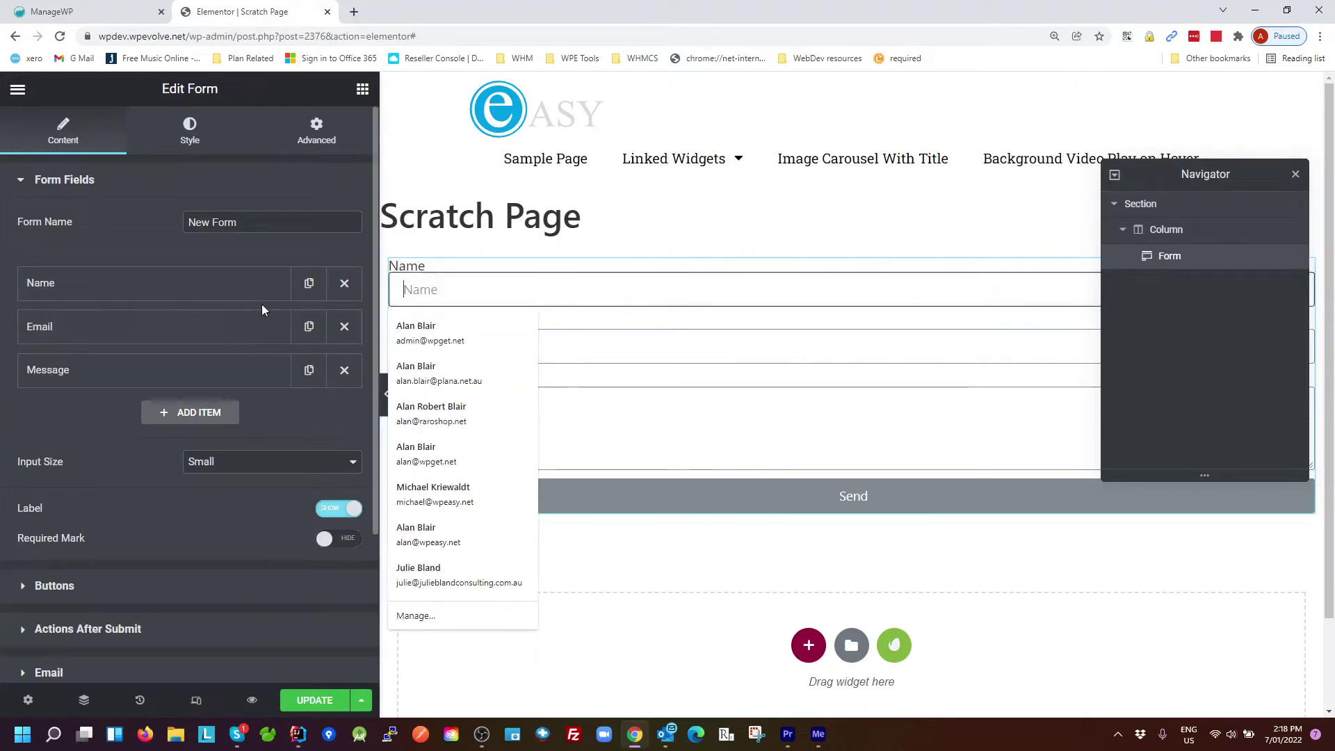
pyautogui.click(248, 328)
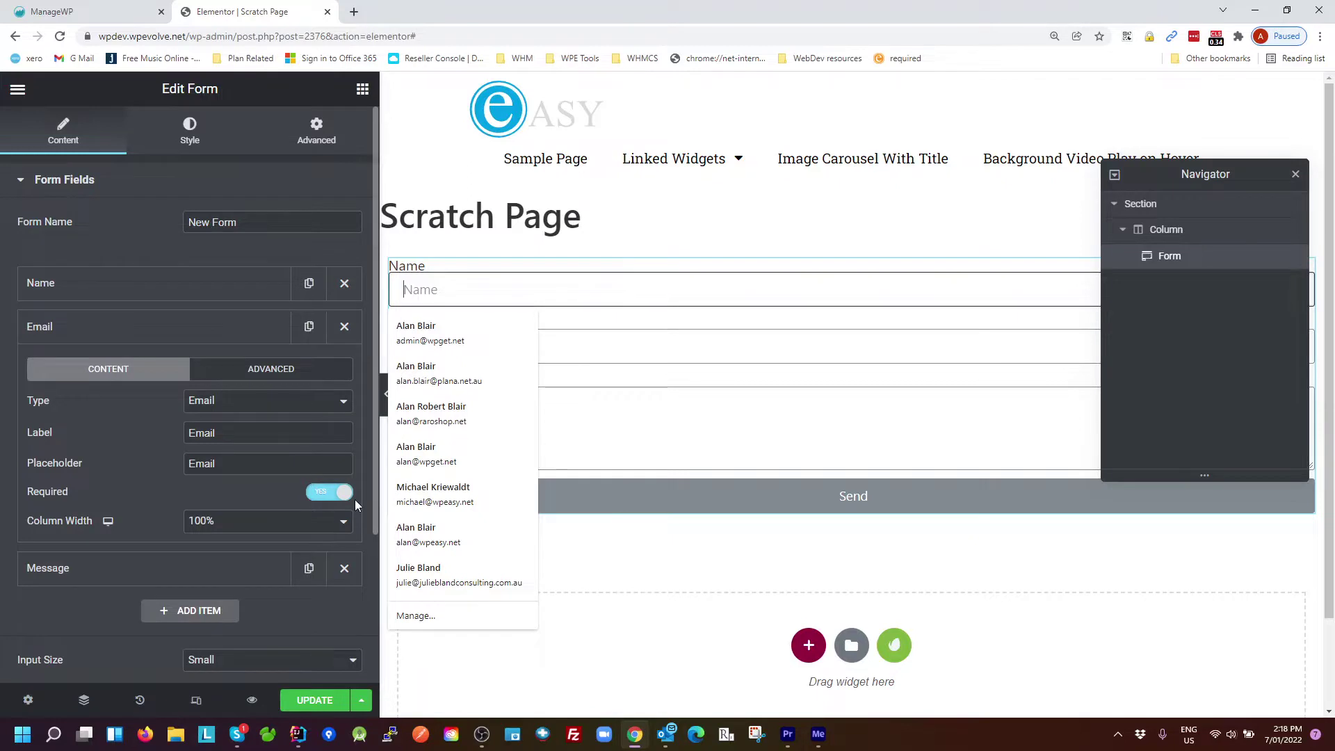
pyautogui.click(554, 253)
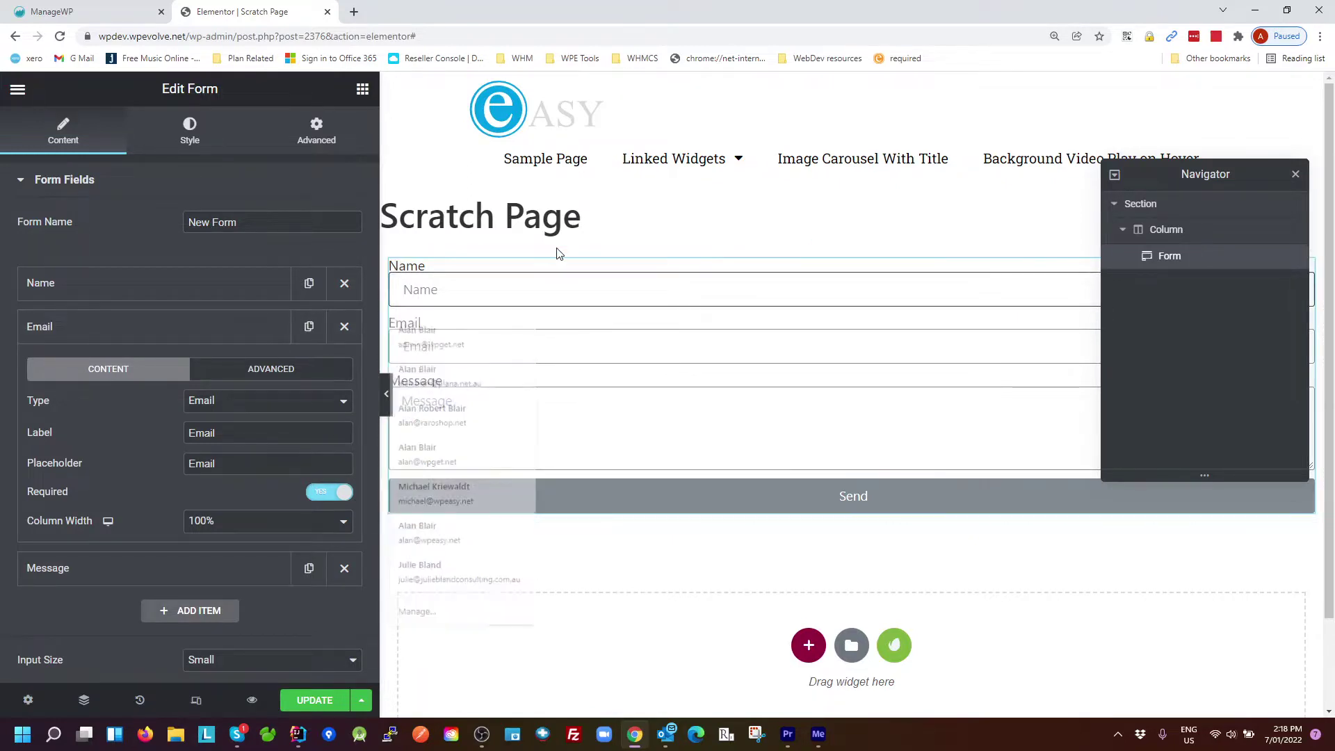
pyautogui.click(612, 348)
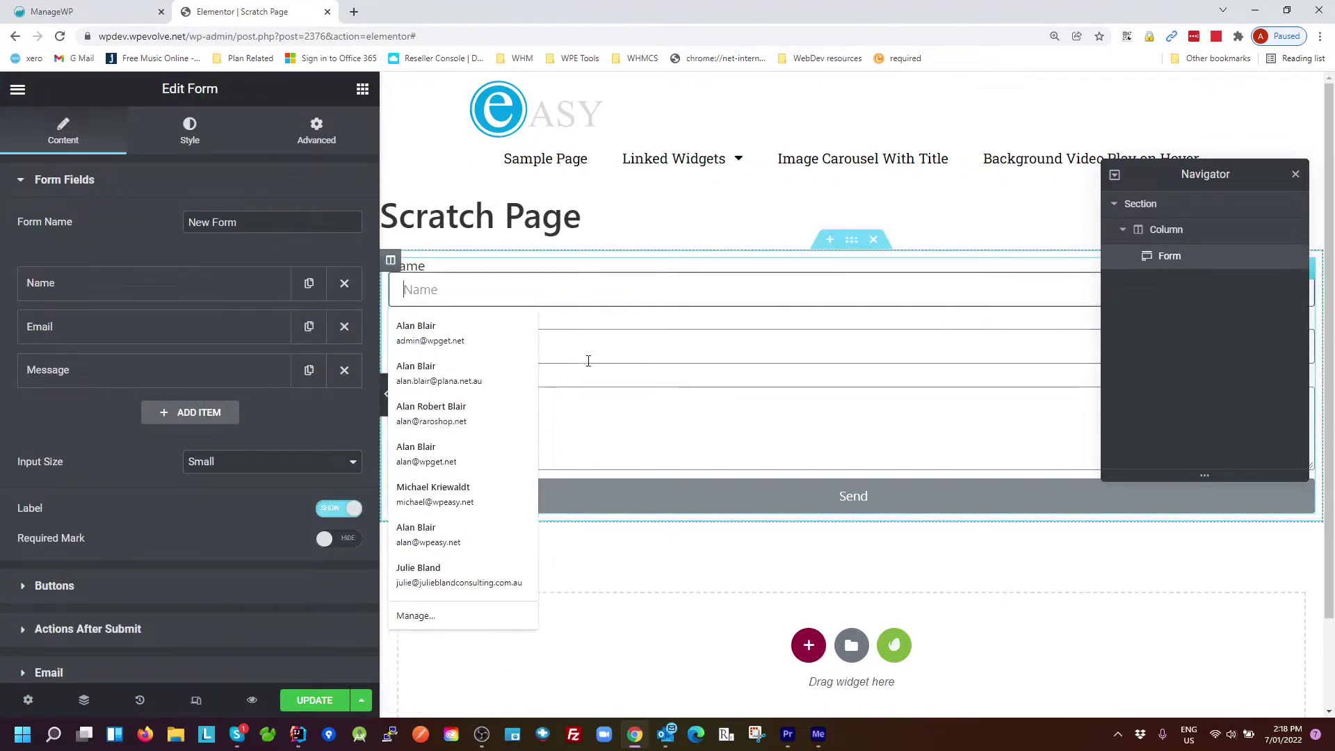
pyautogui.click(697, 428)
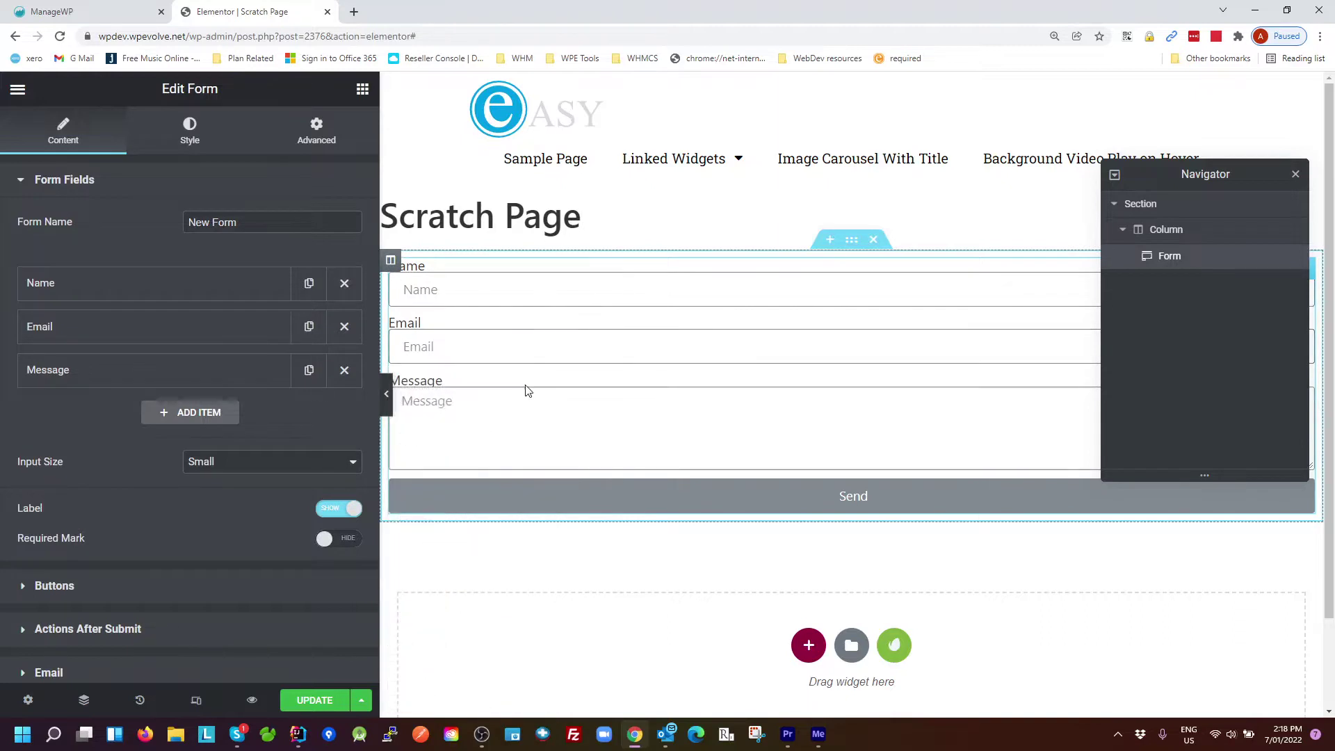
pyautogui.click(449, 346)
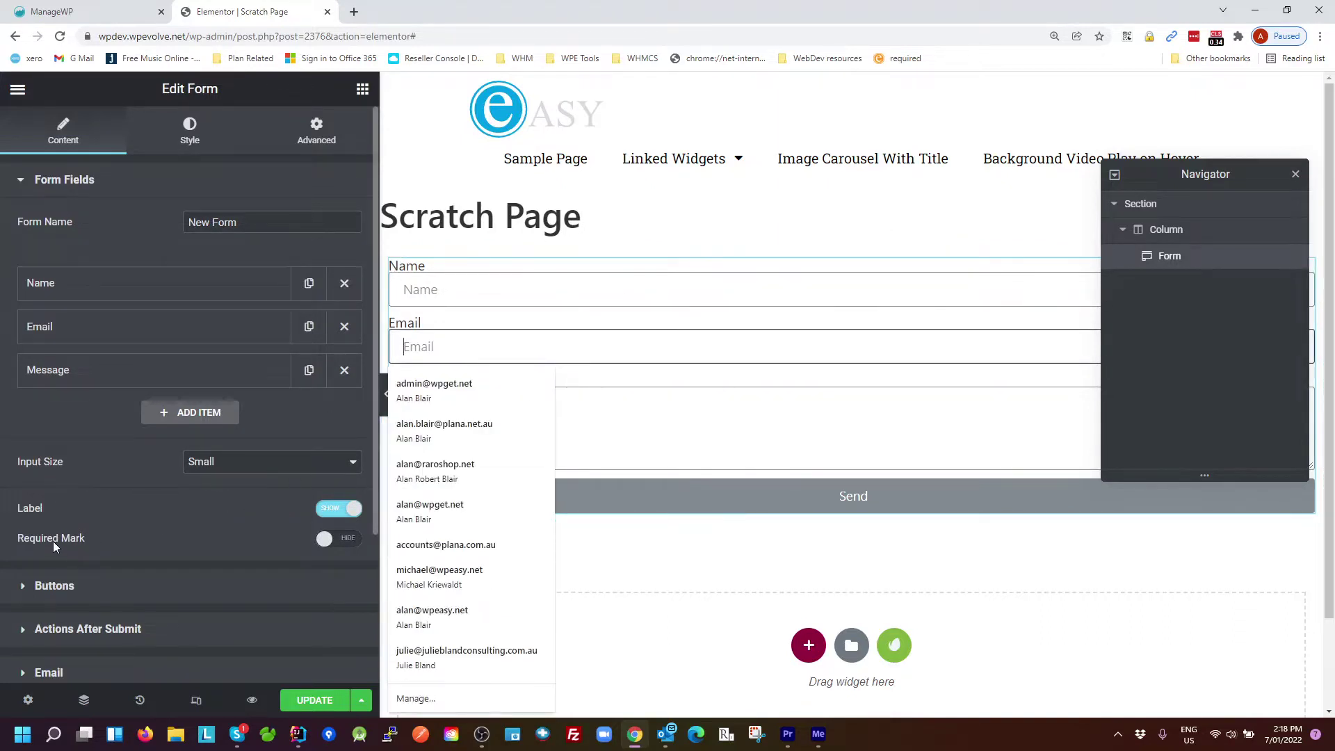
pyautogui.click(328, 540)
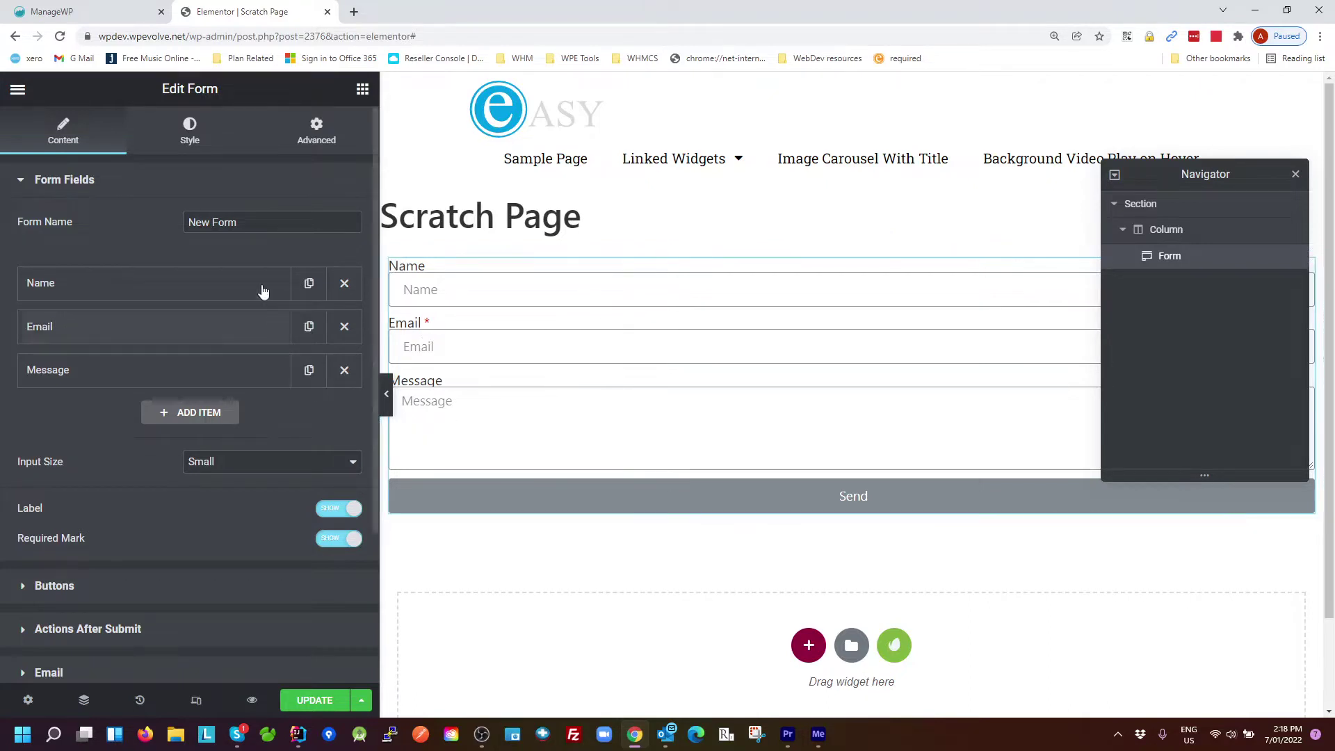
pyautogui.click(195, 141)
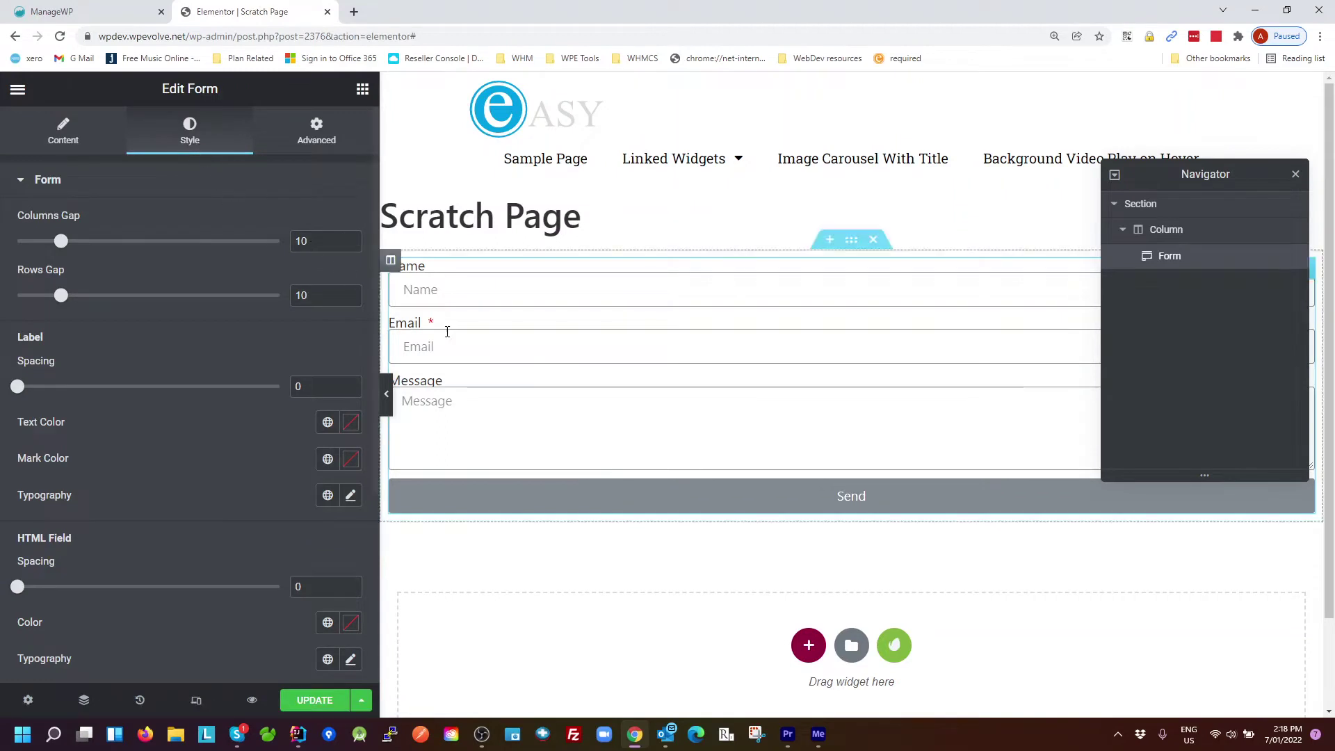
pyautogui.scroll(-3, 274, 462)
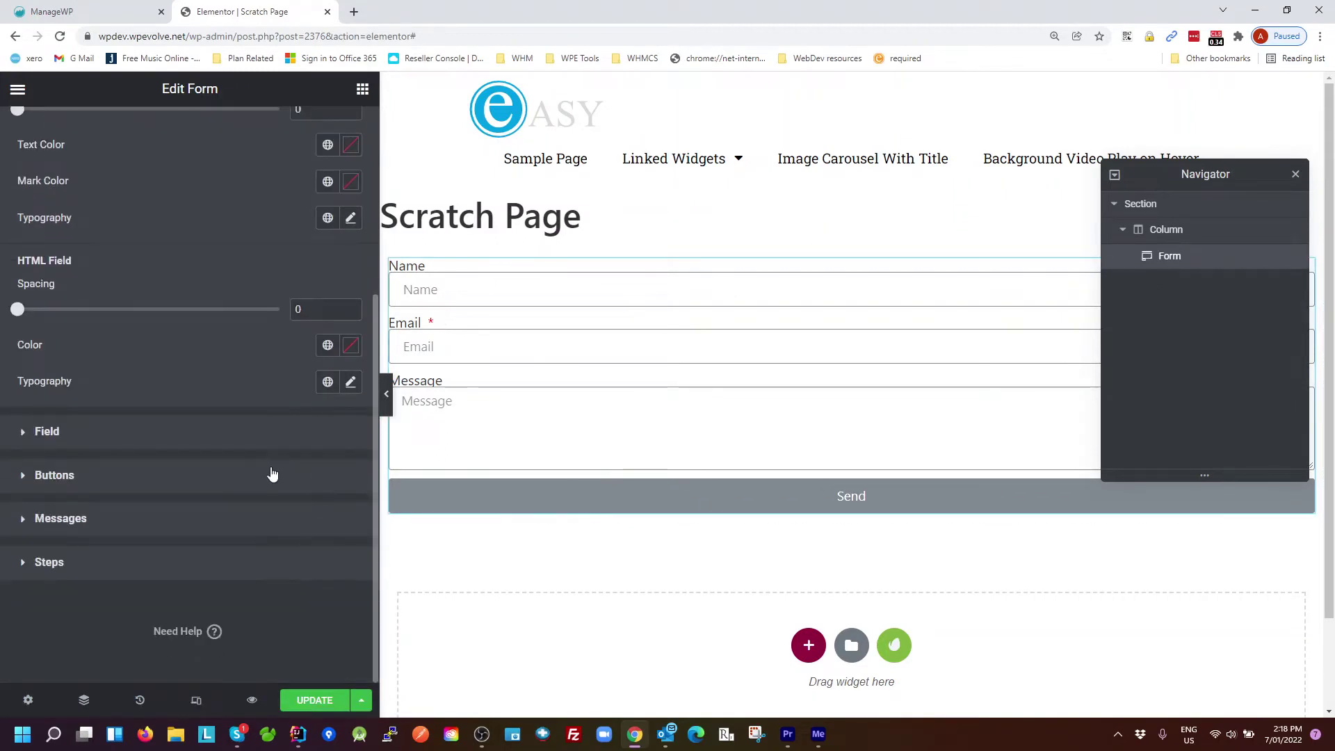
pyautogui.scroll(4, 271, 472)
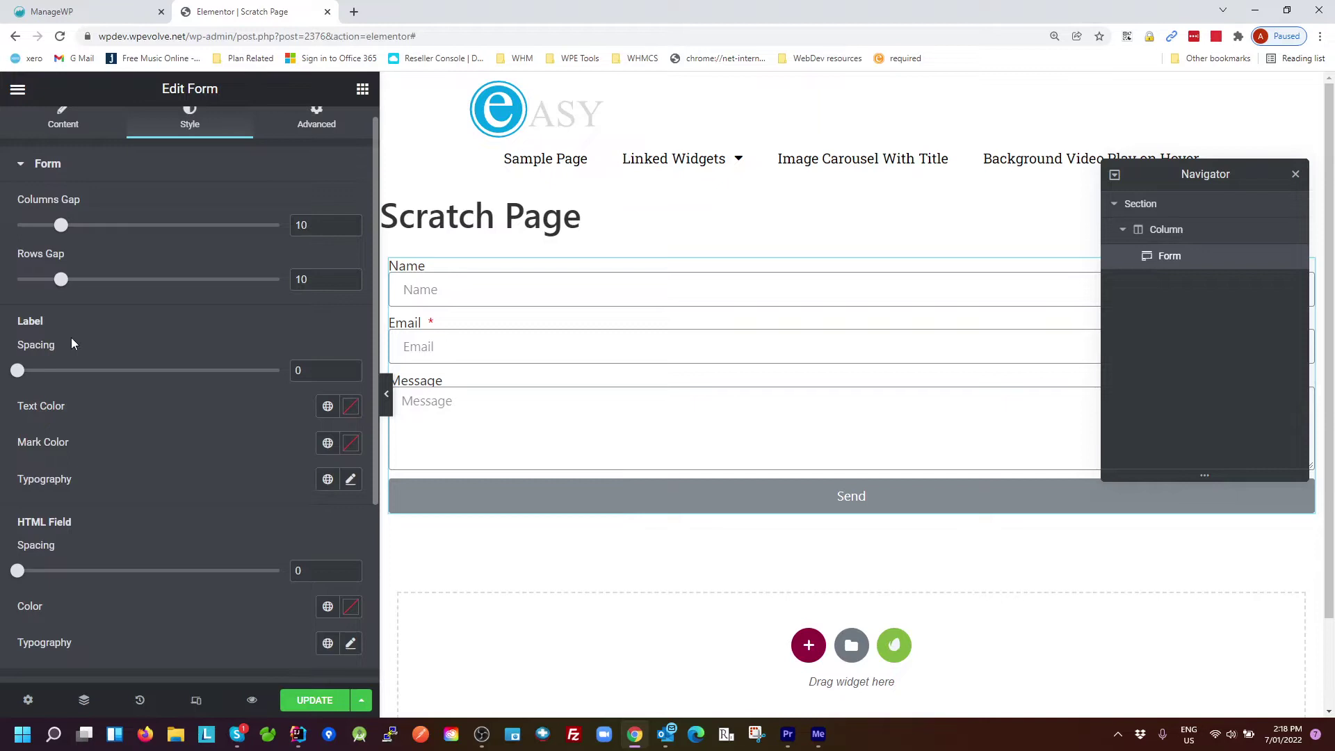
pyautogui.click(327, 443)
pyautogui.click(192, 610)
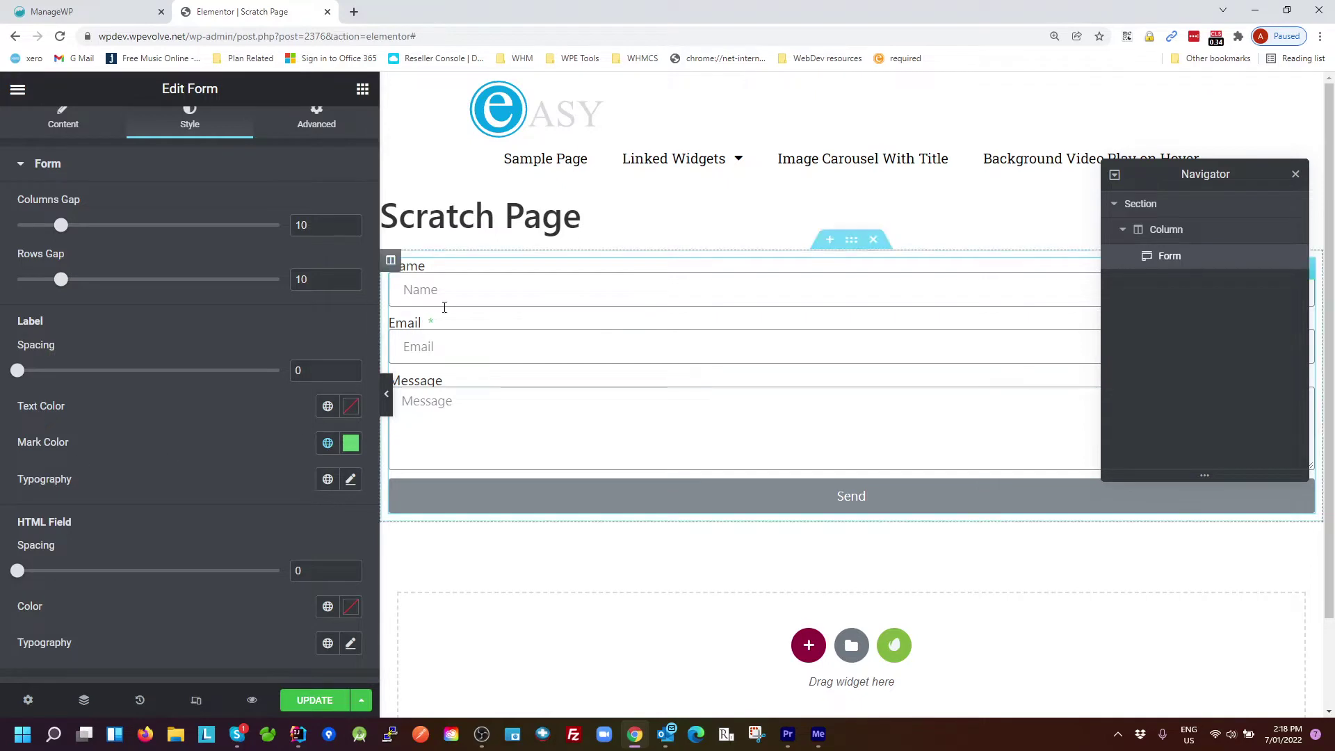
pyautogui.click(352, 446)
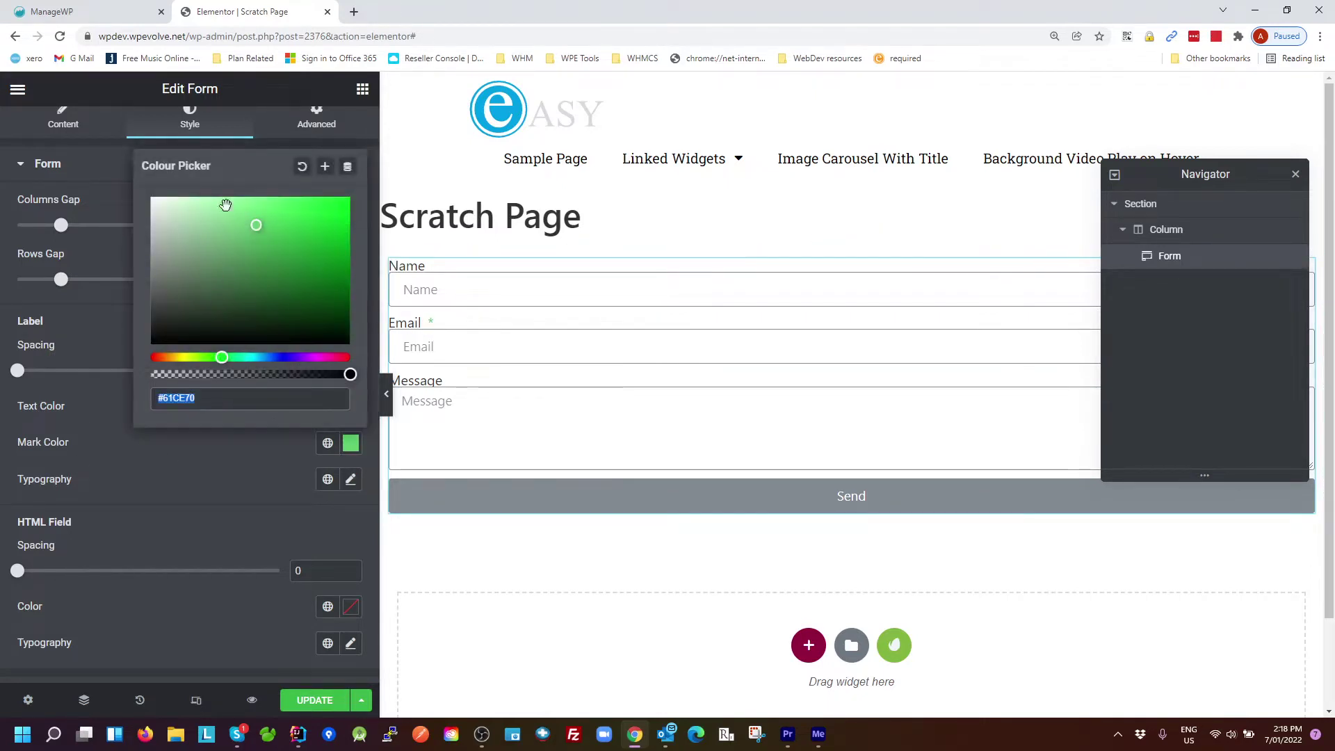
pyautogui.click(302, 166)
pyautogui.click(238, 516)
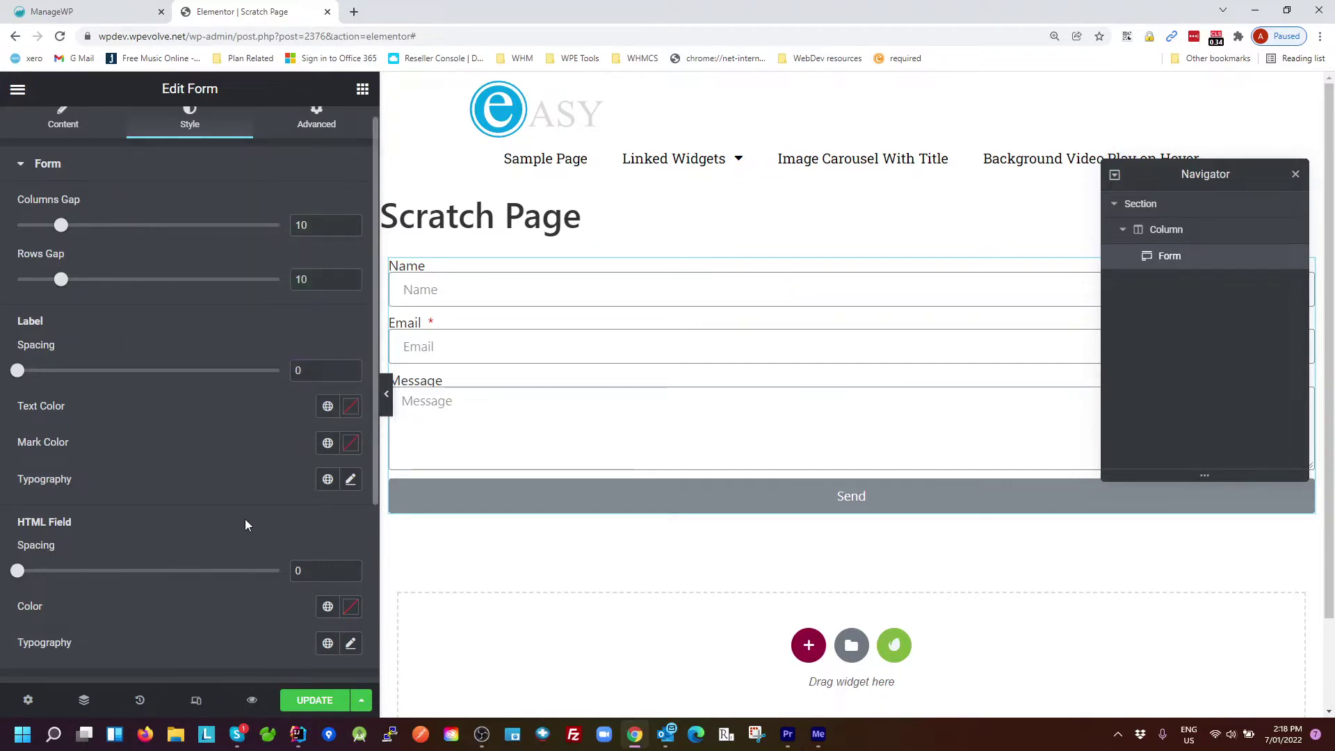
pyautogui.scroll(-4, 234, 513)
pyautogui.scroll(5, 236, 522)
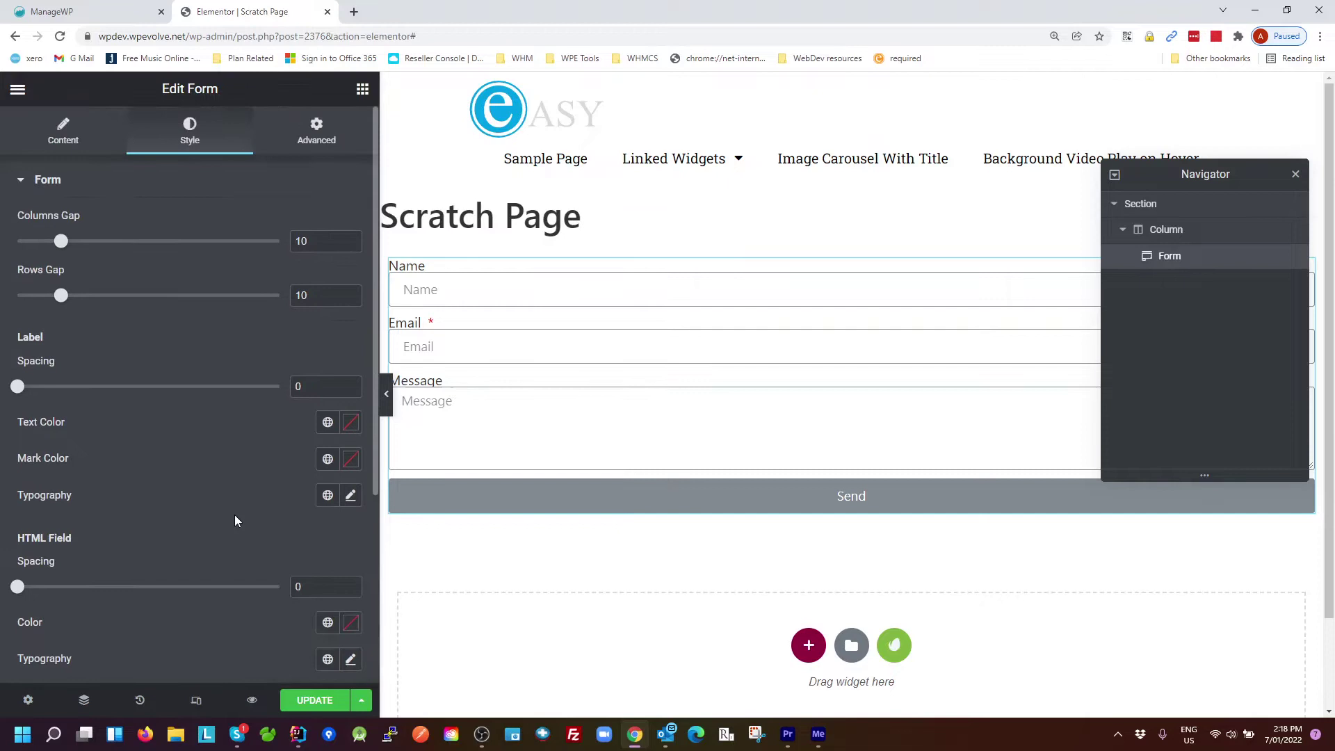
# Set the form's Label option to Hide, keeping the required mark shown.
pyautogui.click(64, 132)
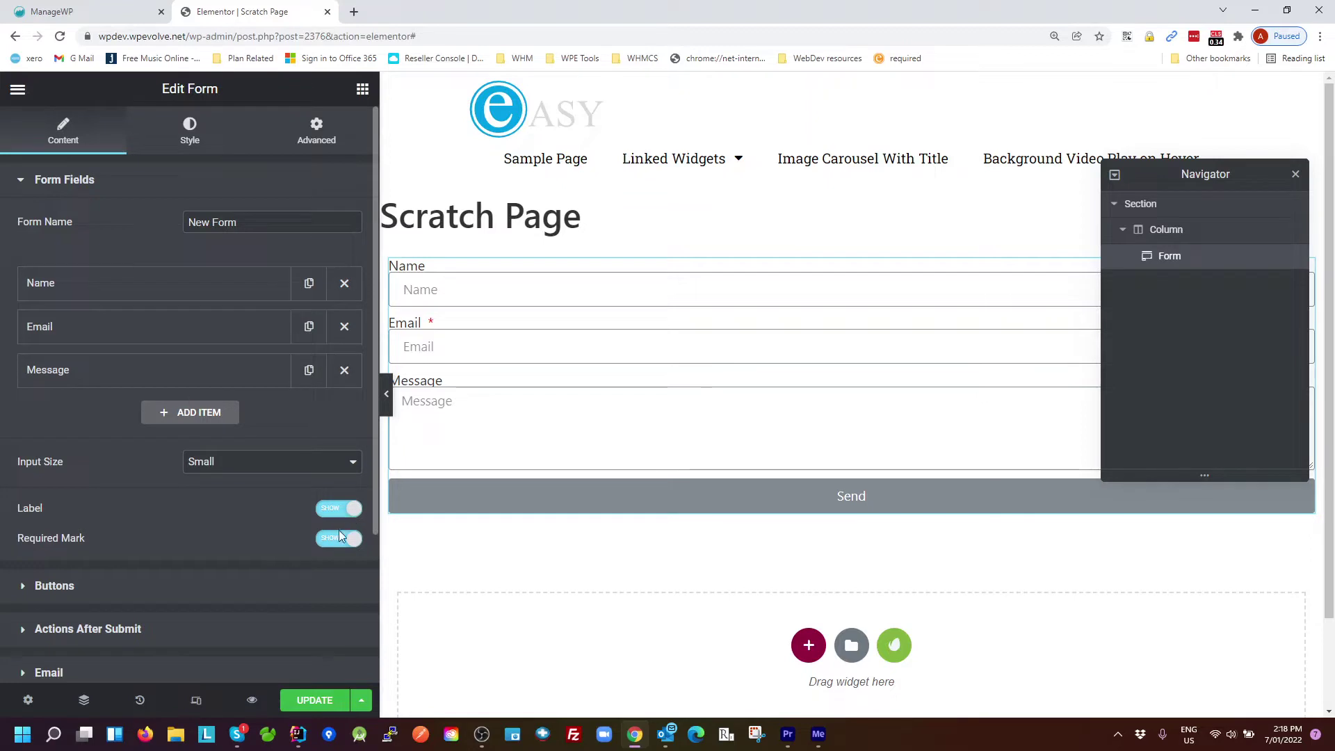
pyautogui.click(349, 508)
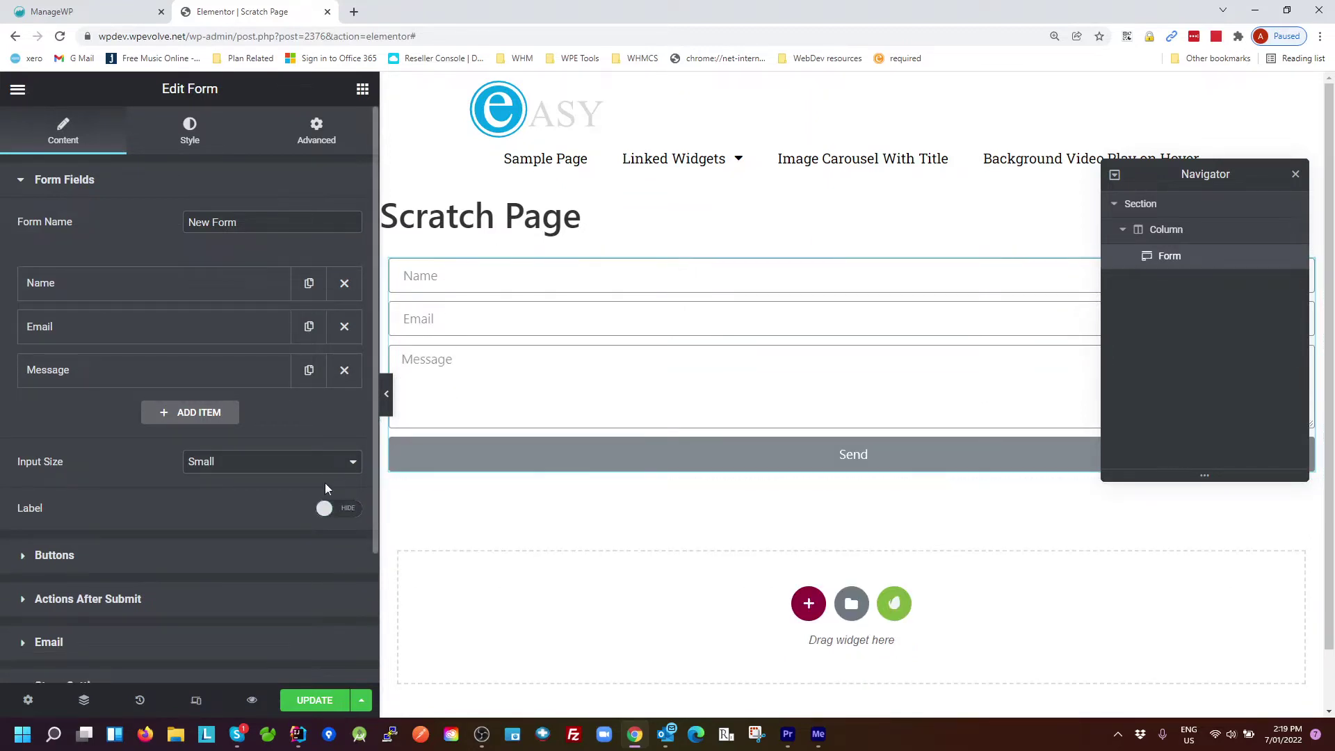
pyautogui.click(339, 513)
pyautogui.click(345, 539)
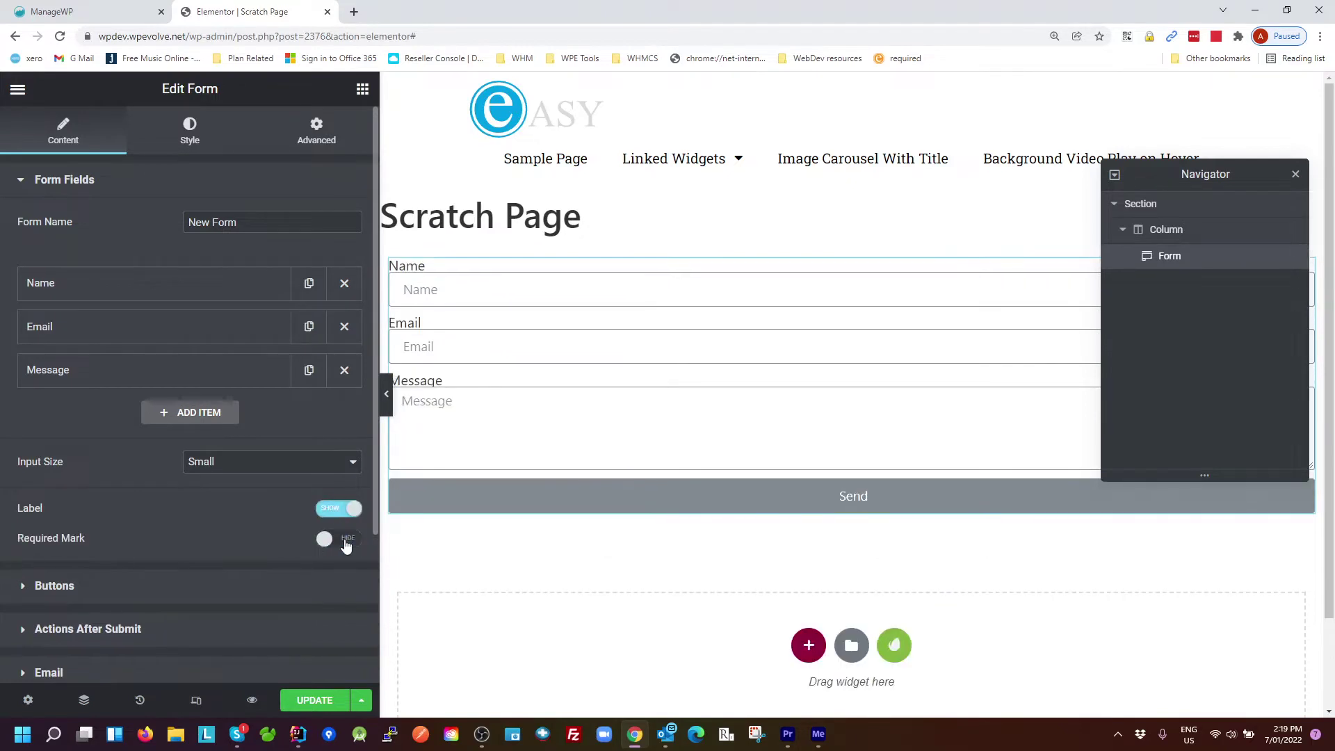
pyautogui.click(345, 540)
pyautogui.click(345, 512)
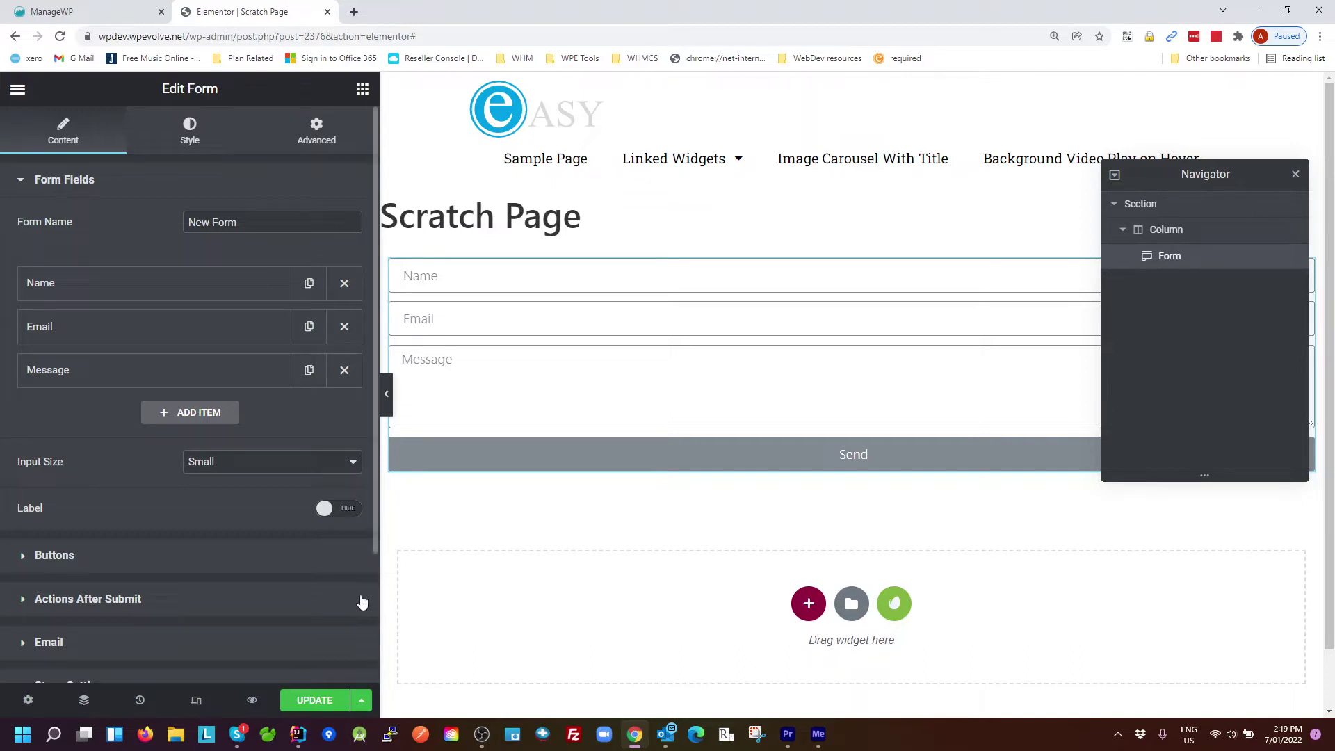
# Turn on Required for the Message field.
pyautogui.click(153, 282)
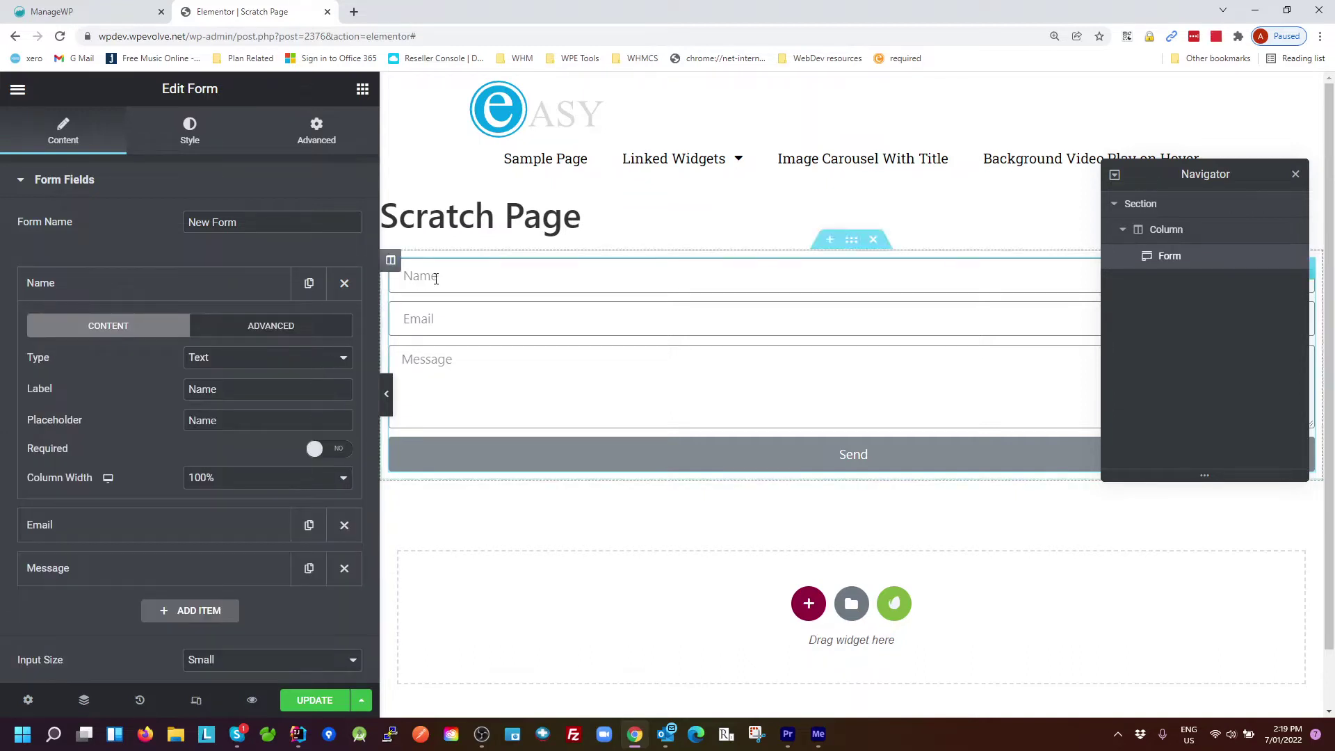
pyautogui.click(205, 285)
pyautogui.click(195, 326)
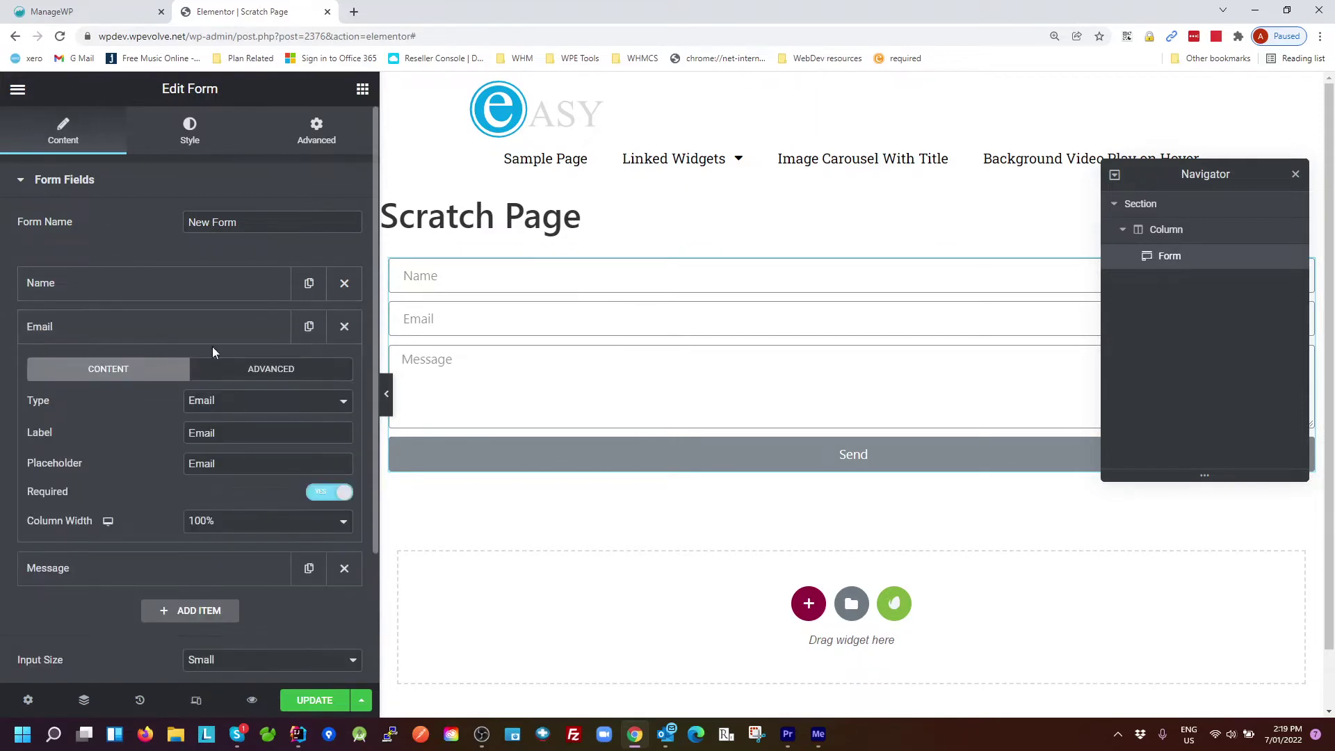
pyautogui.click(210, 332)
pyautogui.click(239, 374)
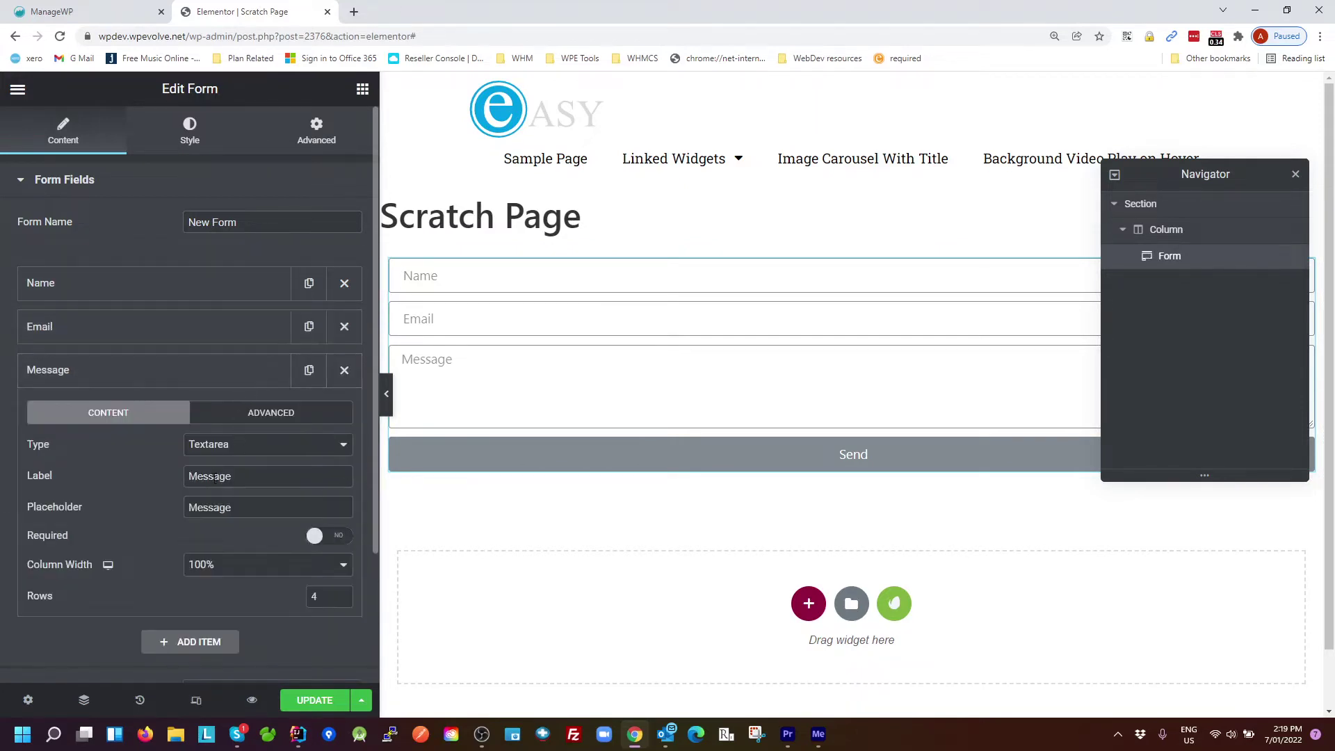
pyautogui.click(314, 533)
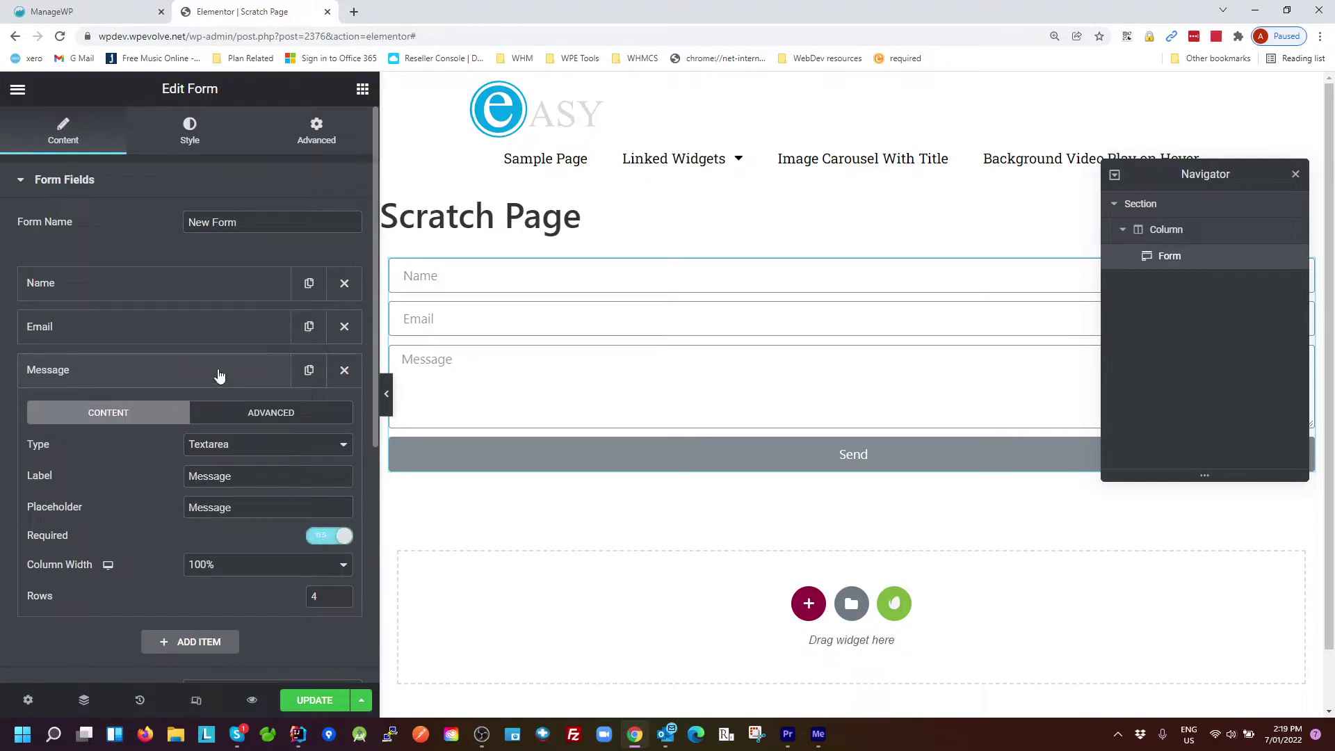
# Duplicate the Message field, relabel the copy 'Another Message' and make it optional.
pyautogui.click(219, 374)
pyautogui.click(308, 370)
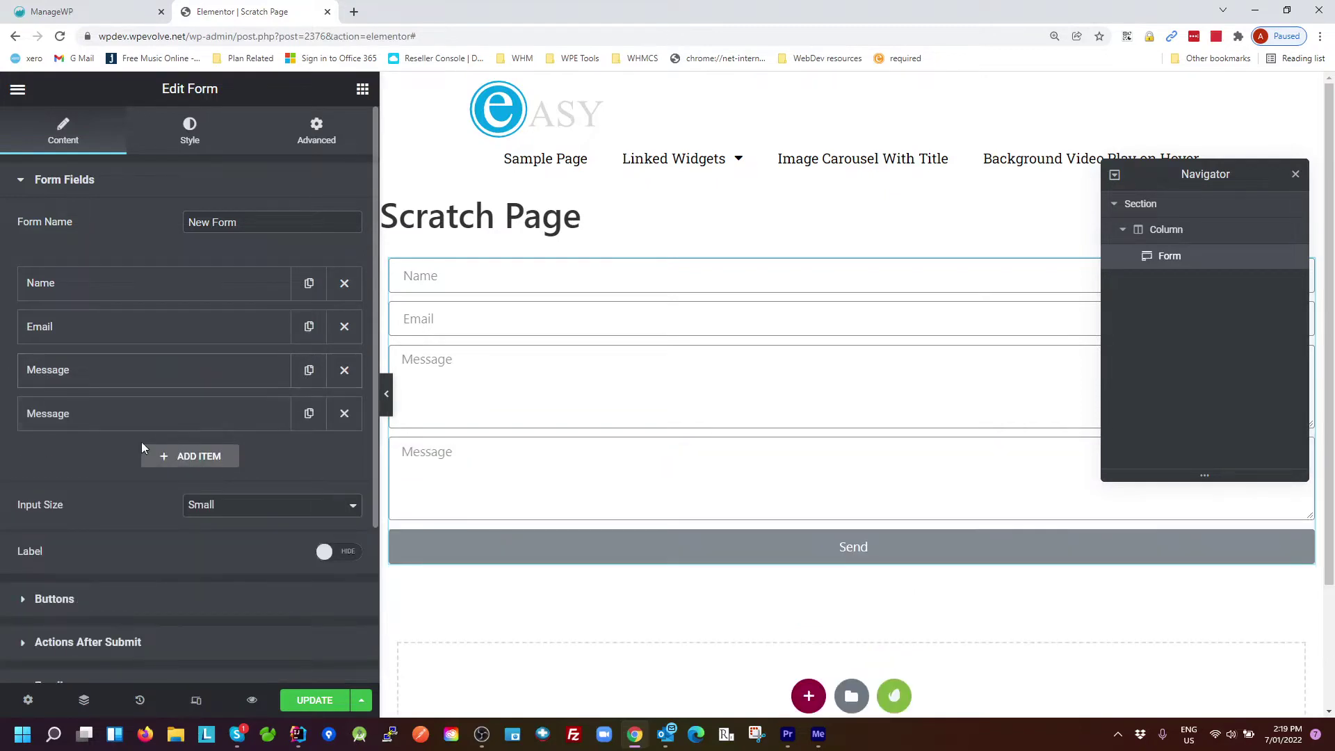
pyautogui.click(86, 417)
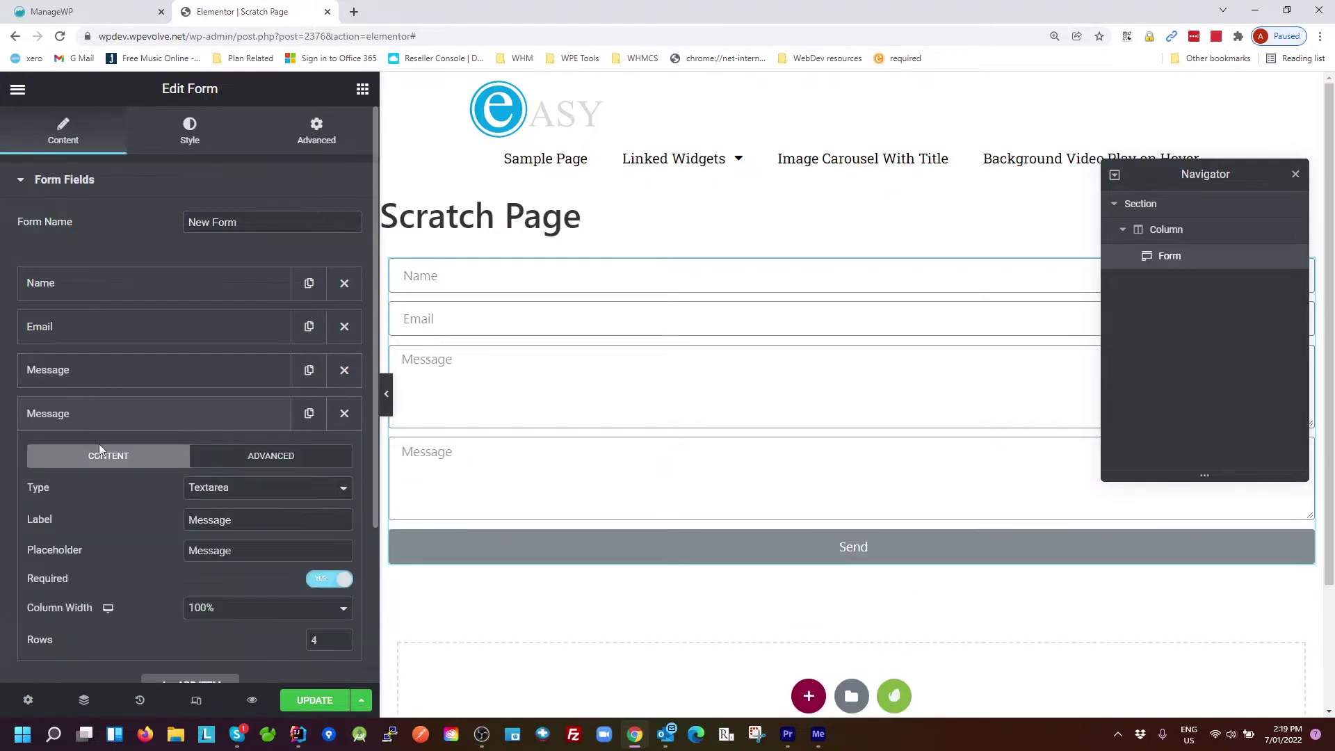
pyautogui.click(189, 522)
pyautogui.write('Another')
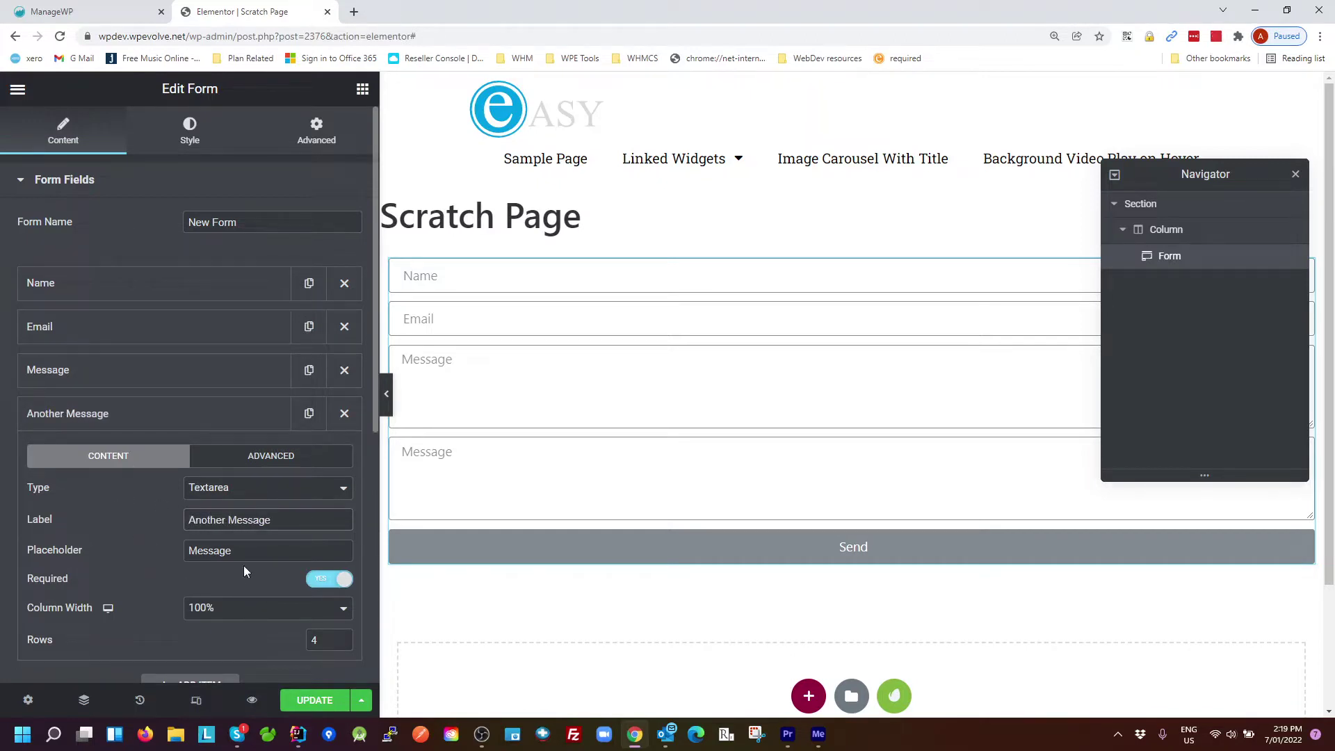
pyautogui.click(340, 578)
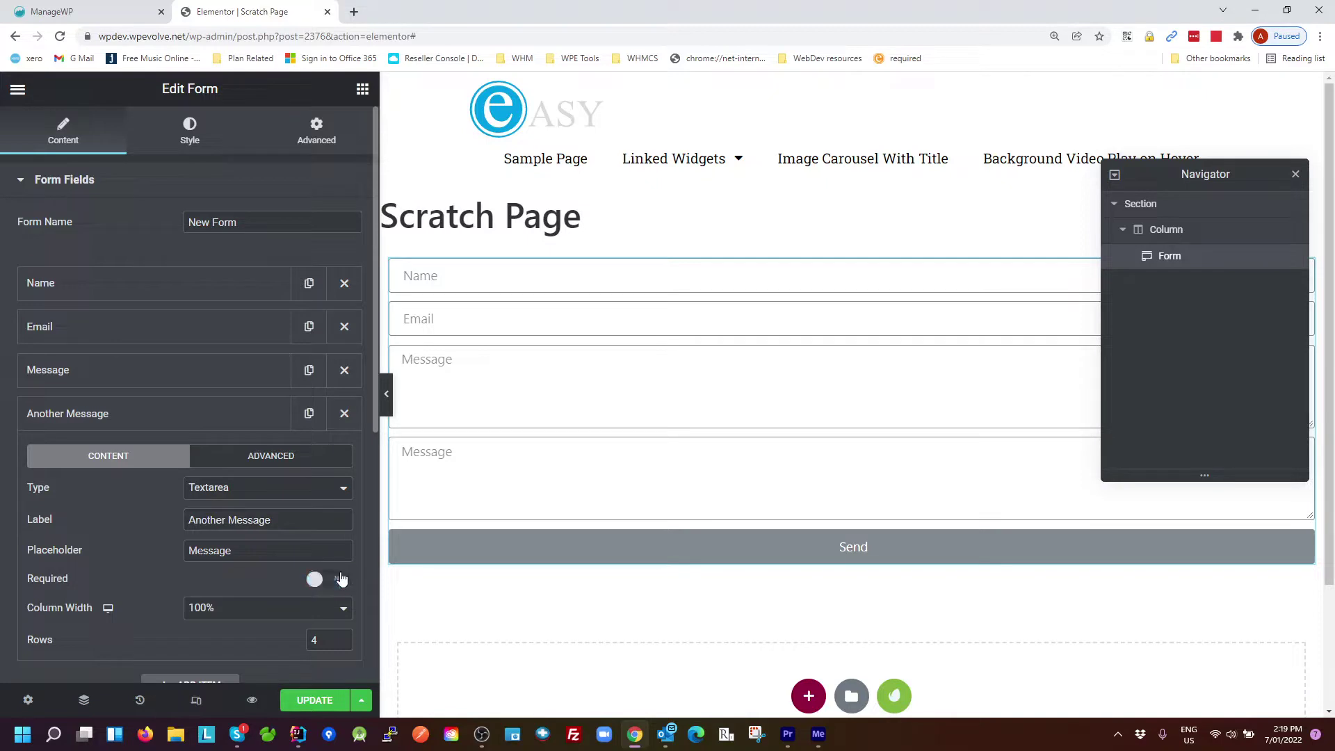
# Move the Another Message field above Message in the field list.
pyautogui.click(439, 275)
pyautogui.click(586, 317)
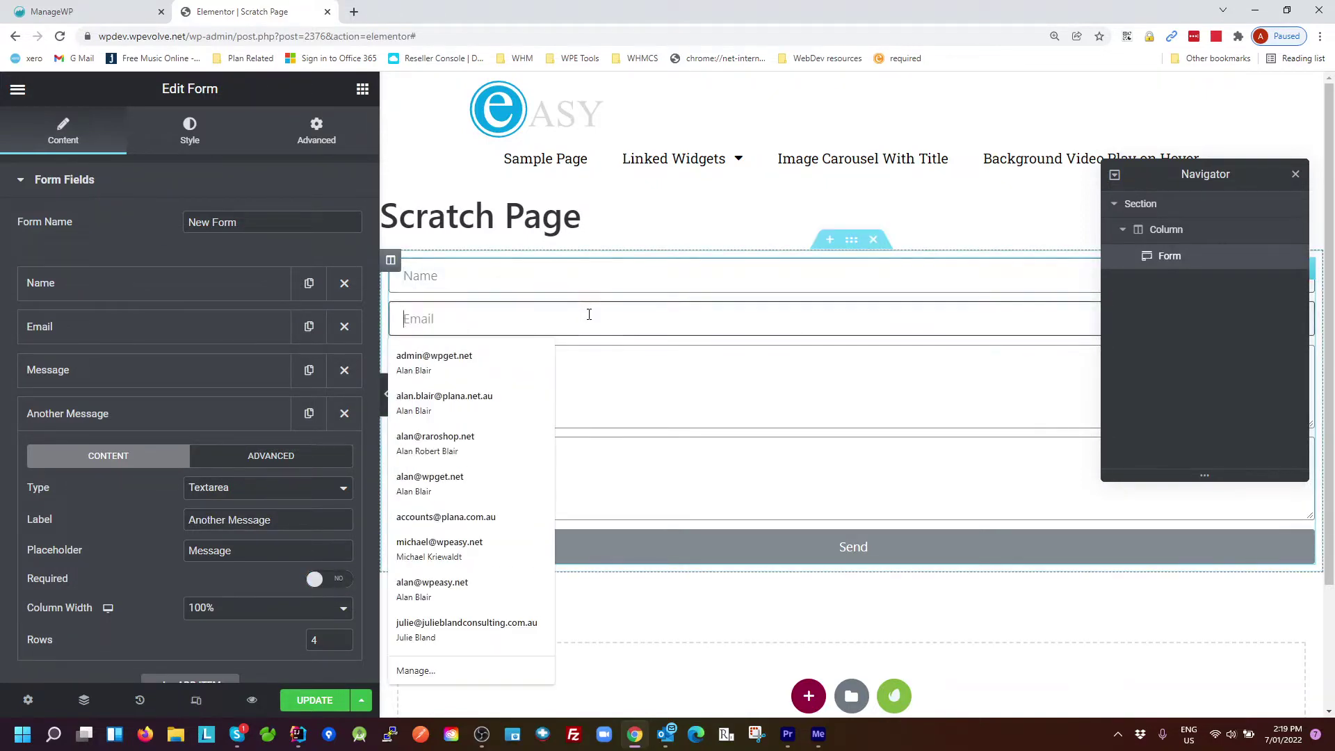
pyautogui.click(602, 396)
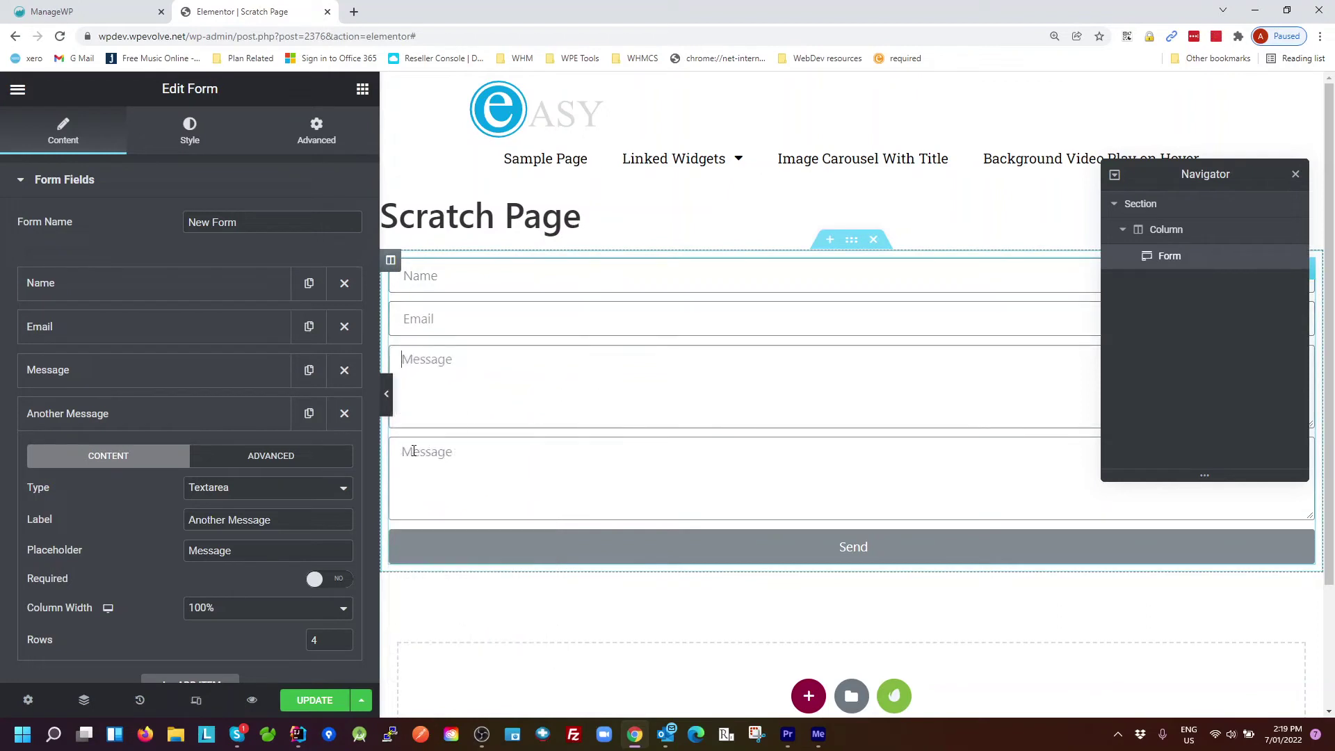
pyautogui.moveTo(161, 415); pyautogui.dragTo(167, 366)
# Check the Required setting of Name, Email, Another Message and Message, then save with UPDATE.
pyautogui.click(167, 366)
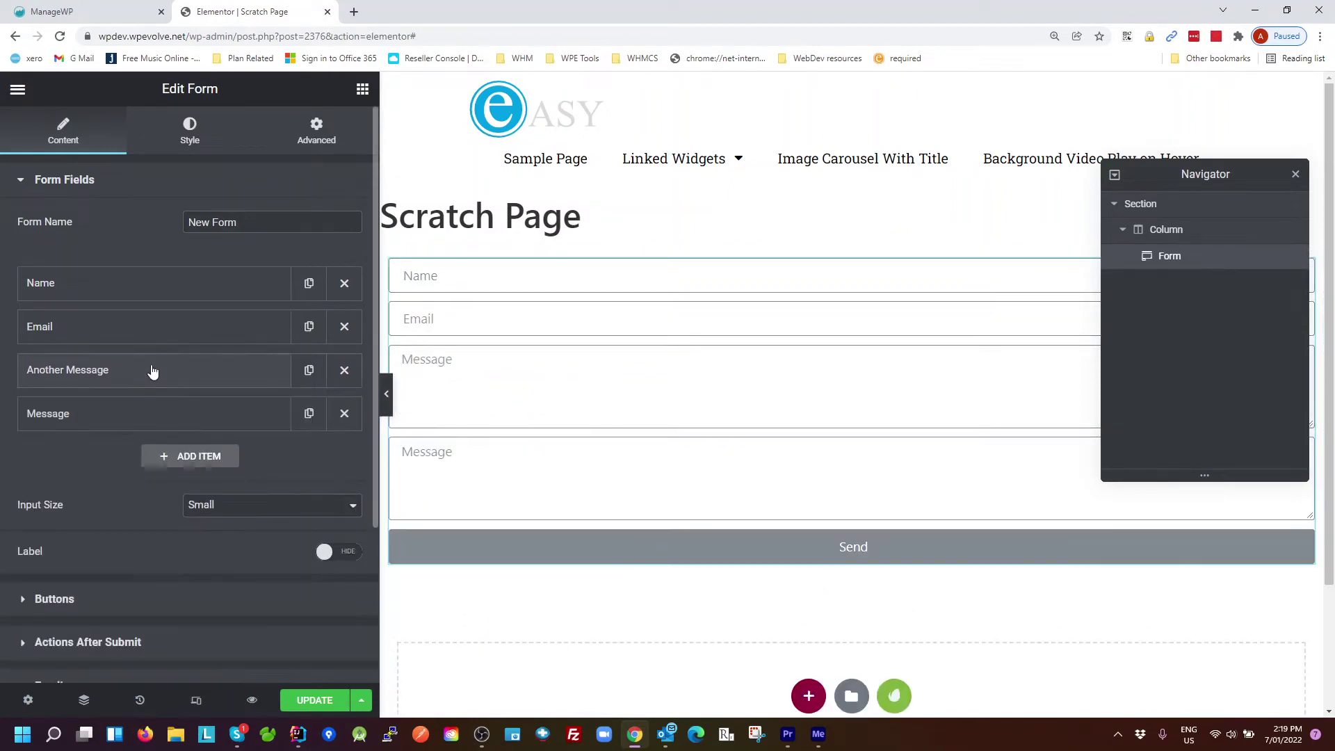
pyautogui.click(123, 287)
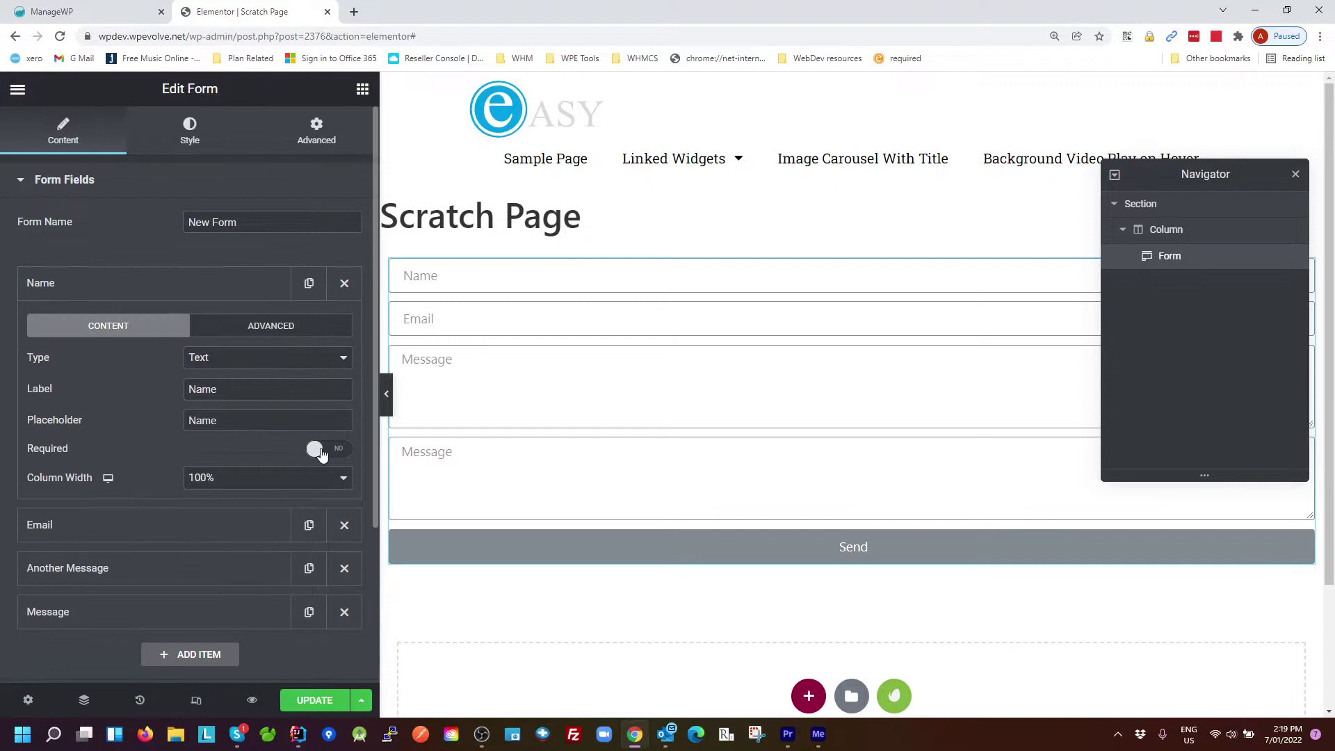
pyautogui.click(197, 295)
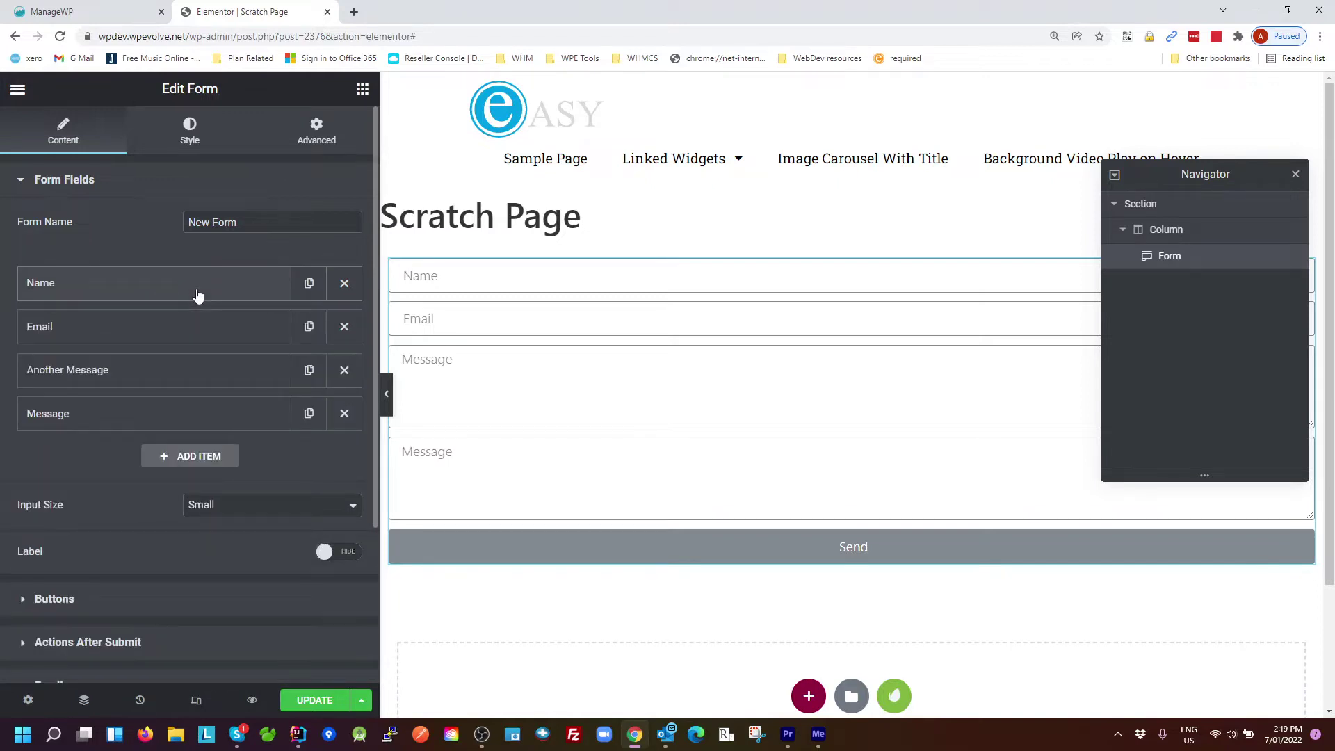
pyautogui.click(179, 328)
pyautogui.click(232, 328)
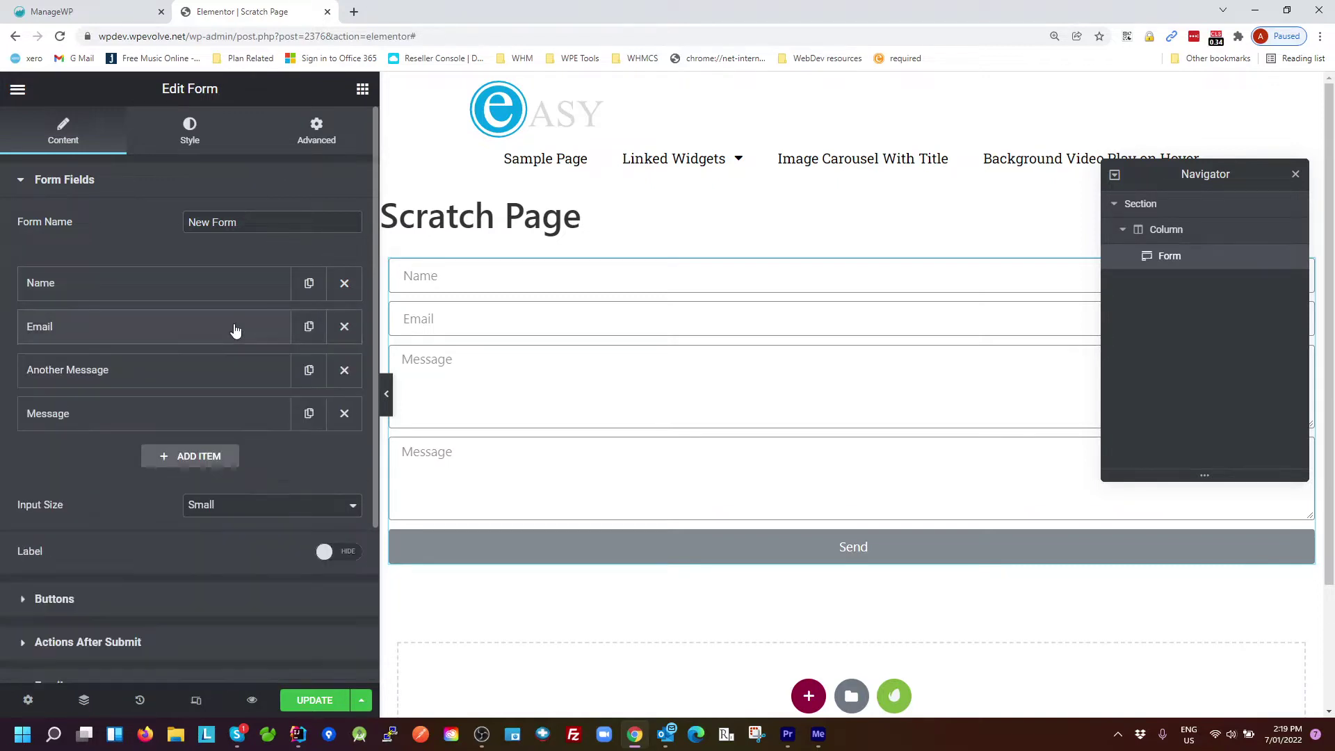
pyautogui.click(197, 377)
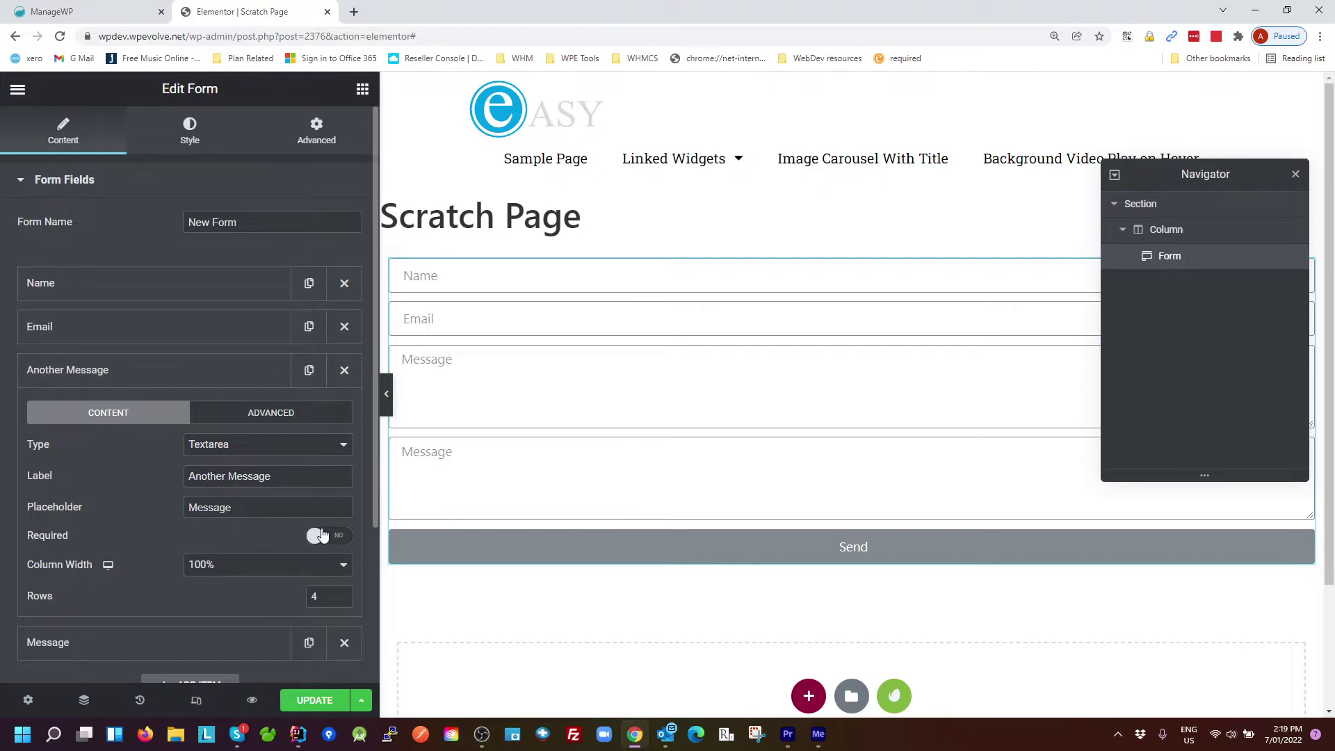
pyautogui.click(182, 379)
pyautogui.click(167, 417)
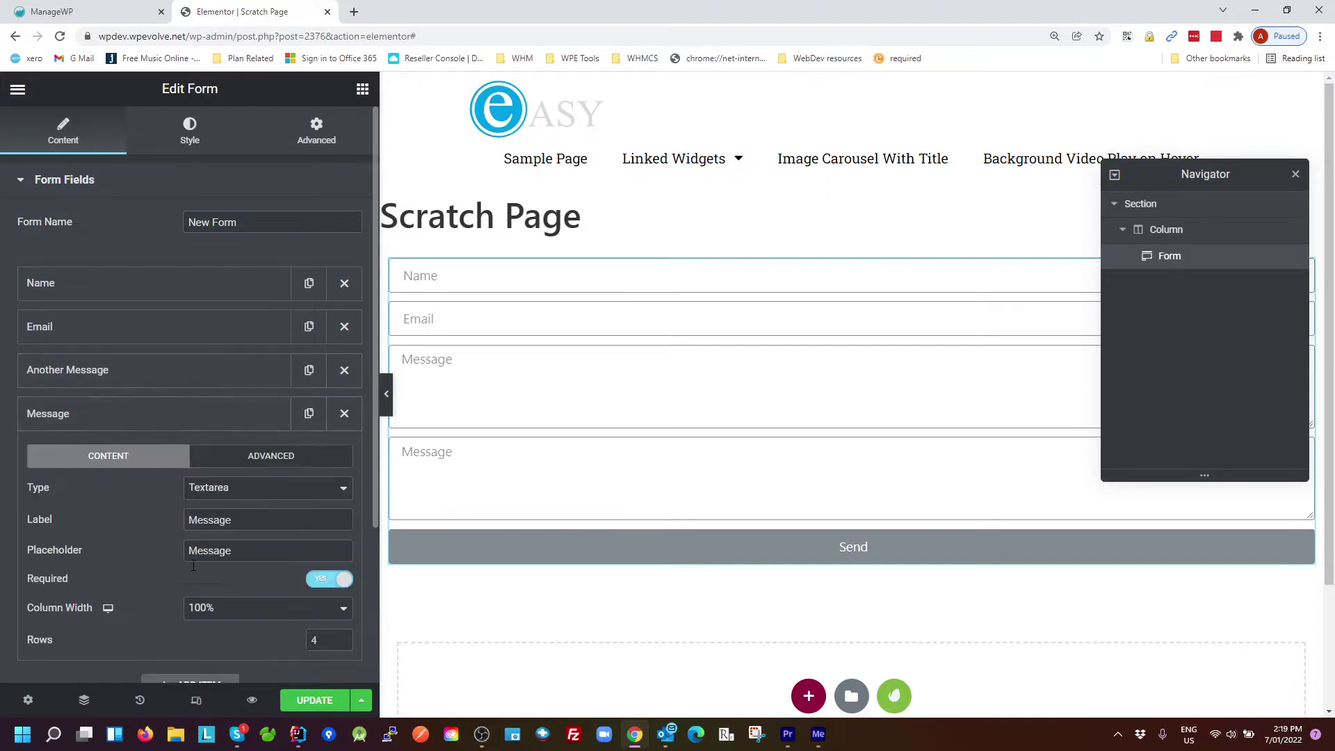
pyautogui.click(224, 418)
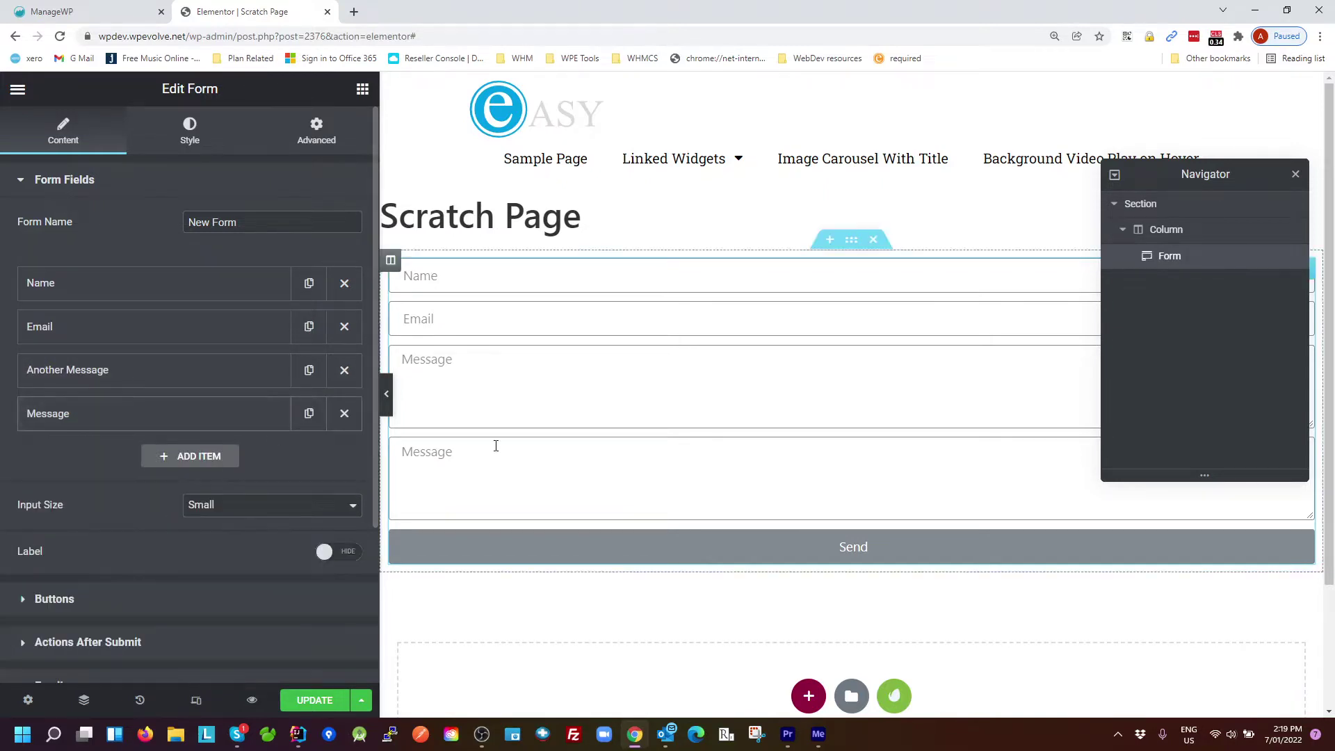
pyautogui.click(583, 476)
# Save the page and open View Page as the live Scratch Page in a new tab.
pyautogui.hotkey('ctrl', 's')
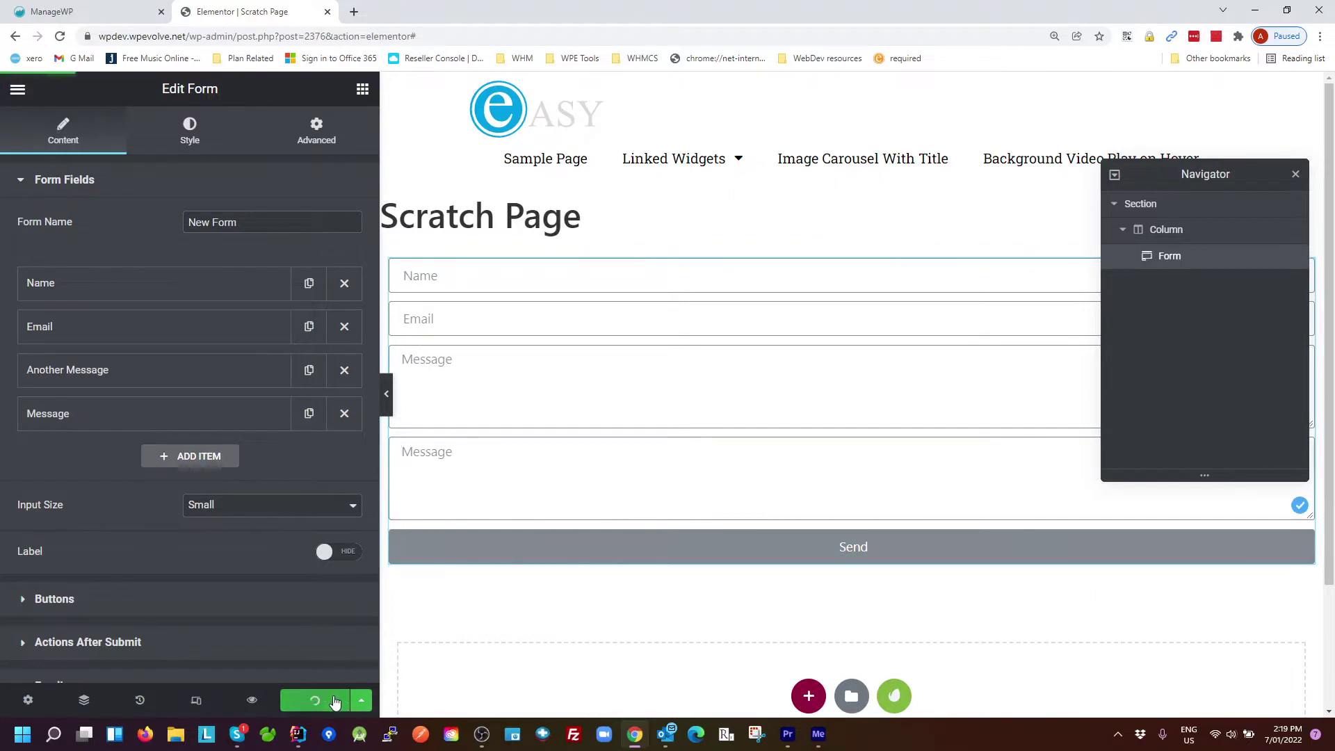
pyautogui.click(18, 89)
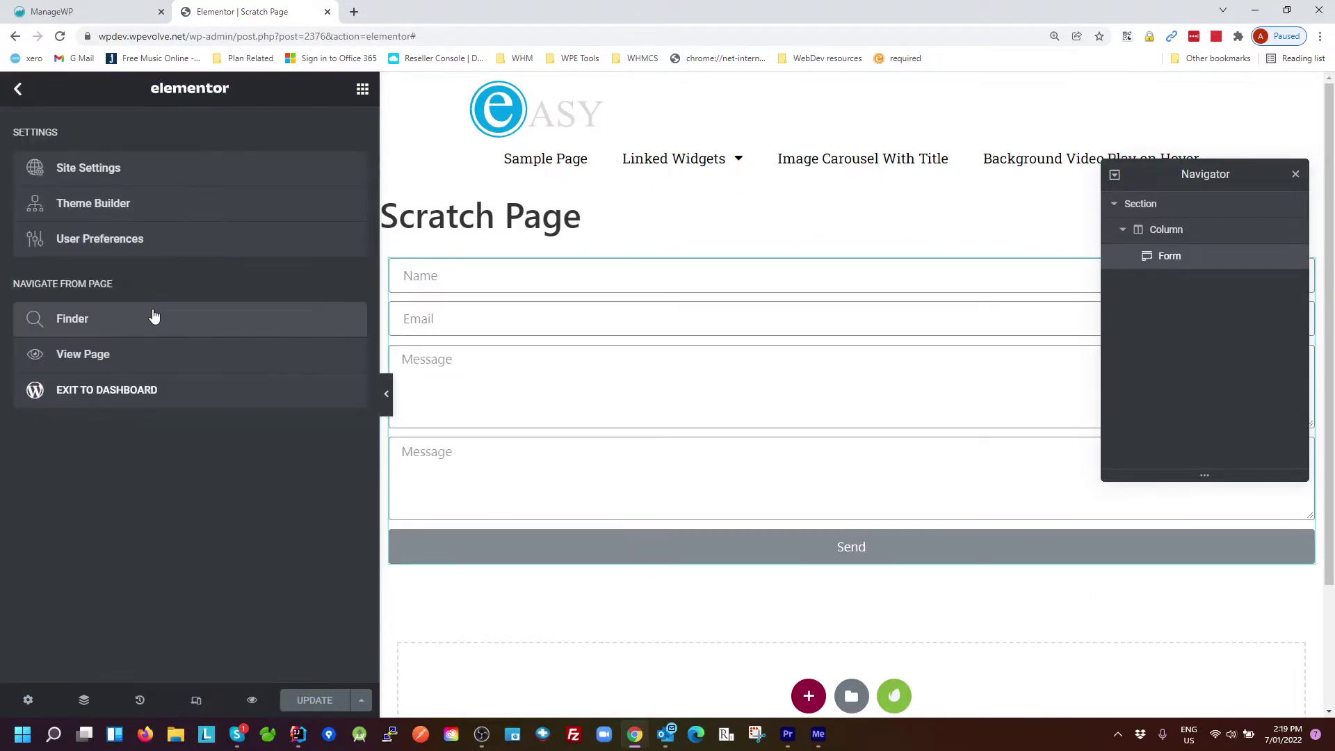
pyautogui.rightClick(109, 354)
pyautogui.click(160, 362)
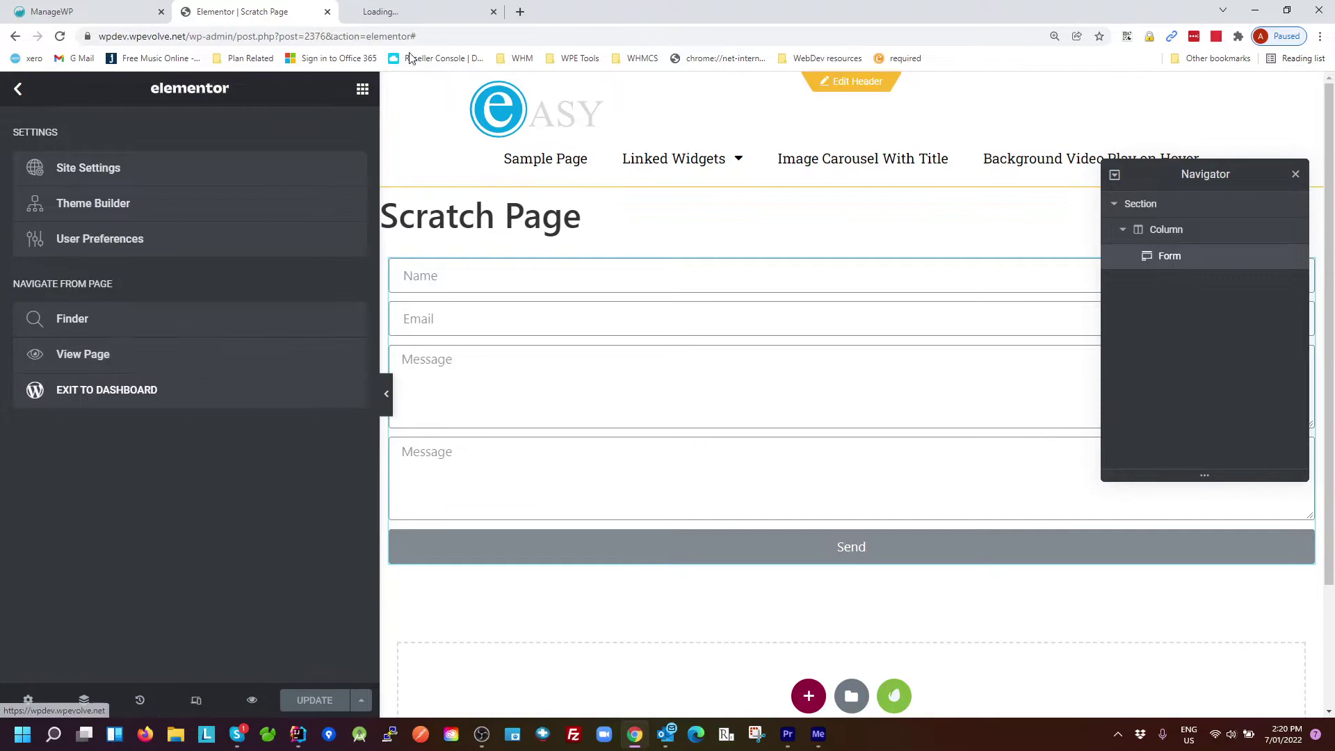
pyautogui.click(421, 13)
# Try the Name and second Message fields on the live page, then go back to the editor.
pyautogui.click(300, 275)
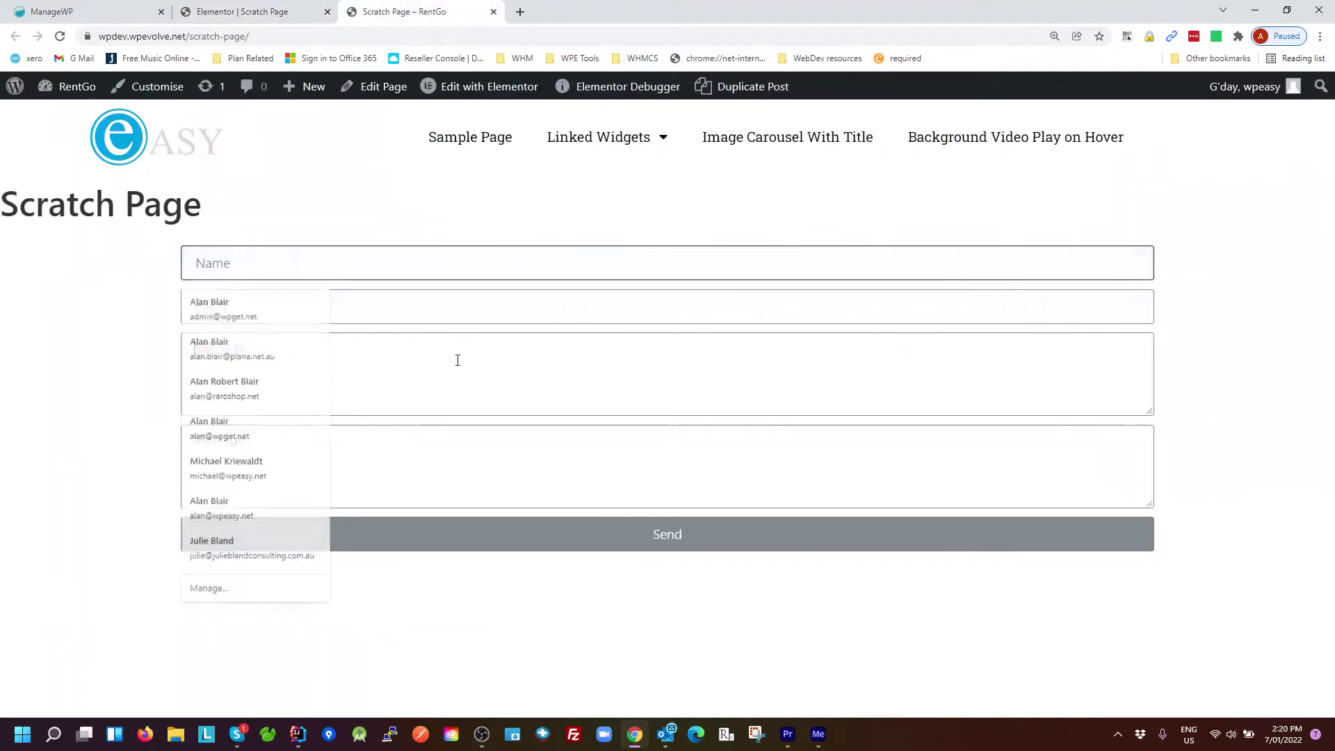
pyautogui.click(402, 261)
pyautogui.click(385, 258)
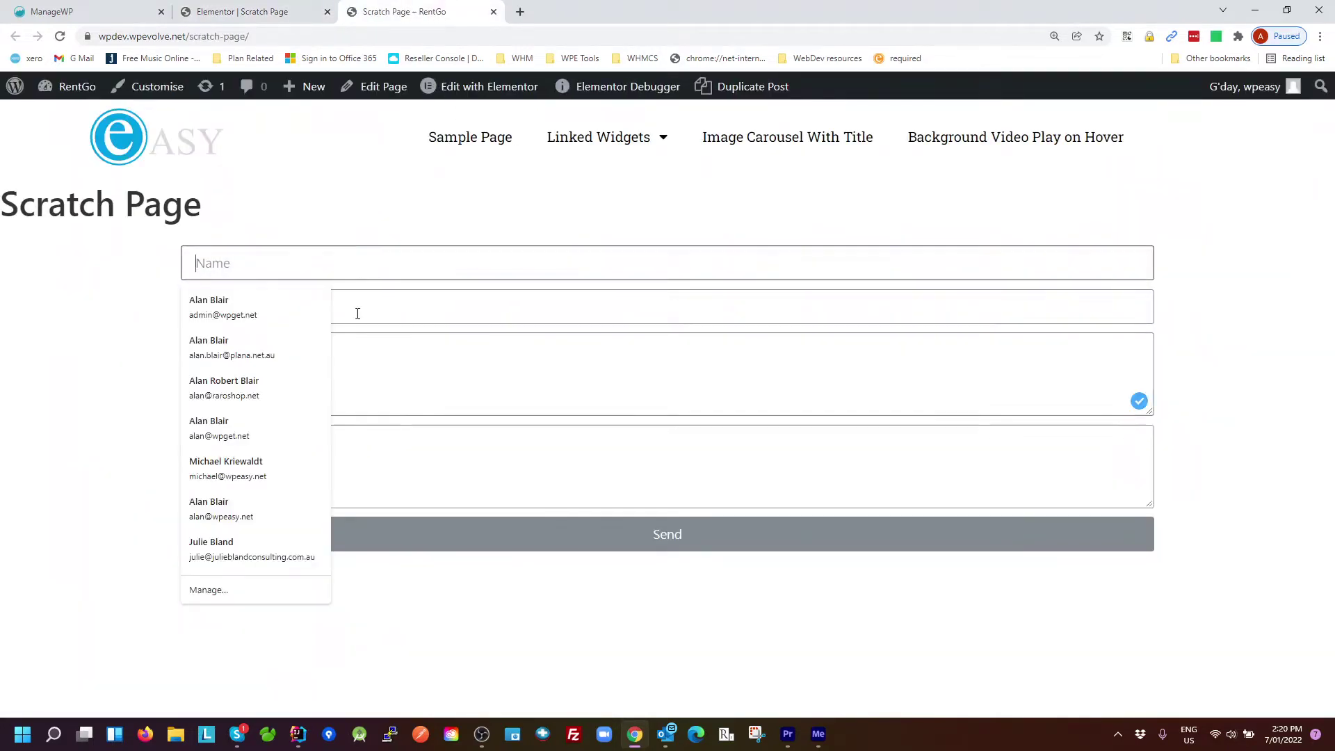
pyautogui.click(410, 440)
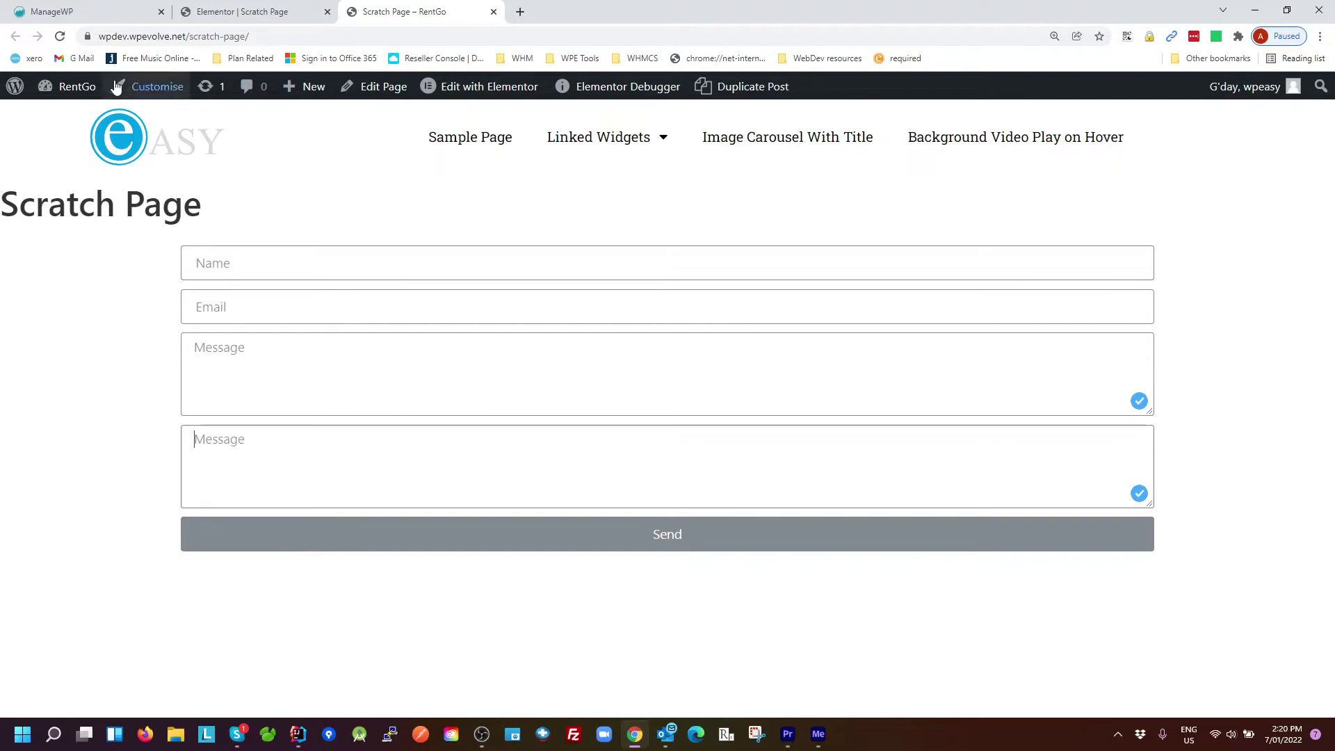
pyautogui.click(233, 12)
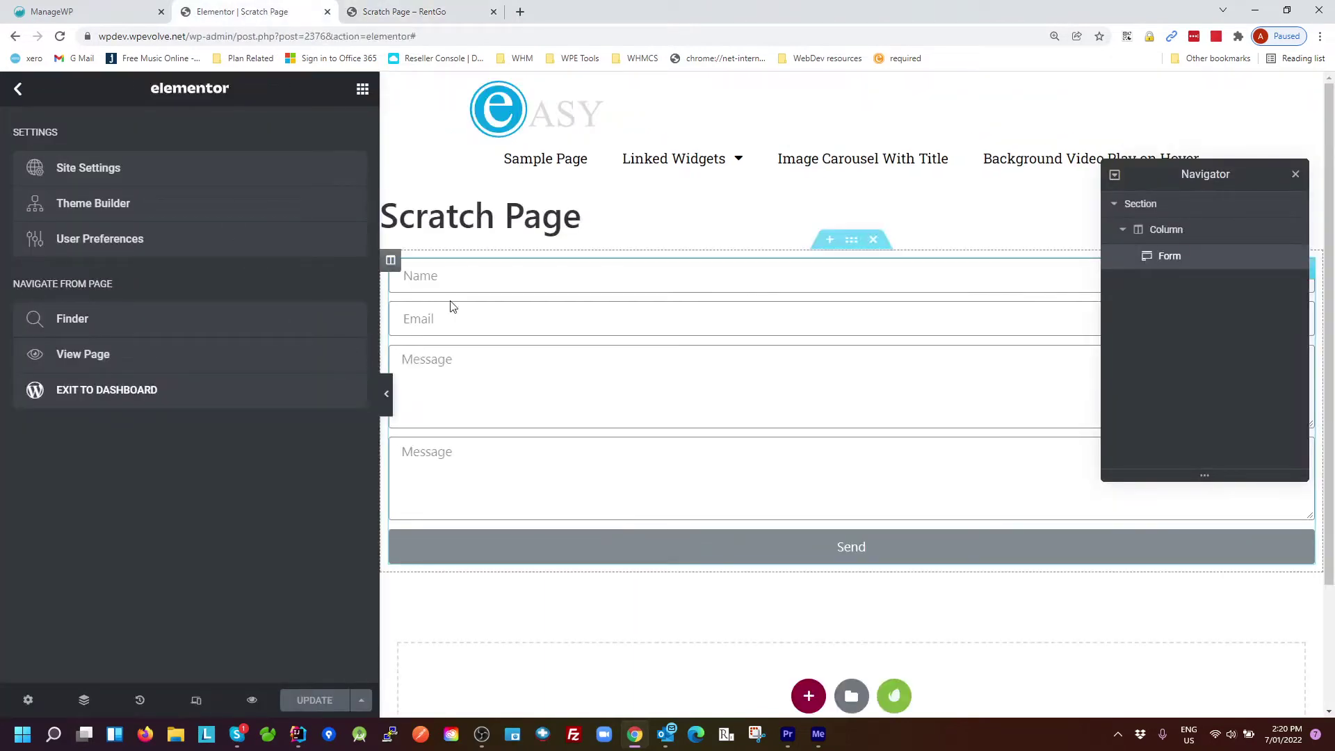
# Open DevTools with F12 and inspect the Name input's markup.
pyautogui.click(479, 284)
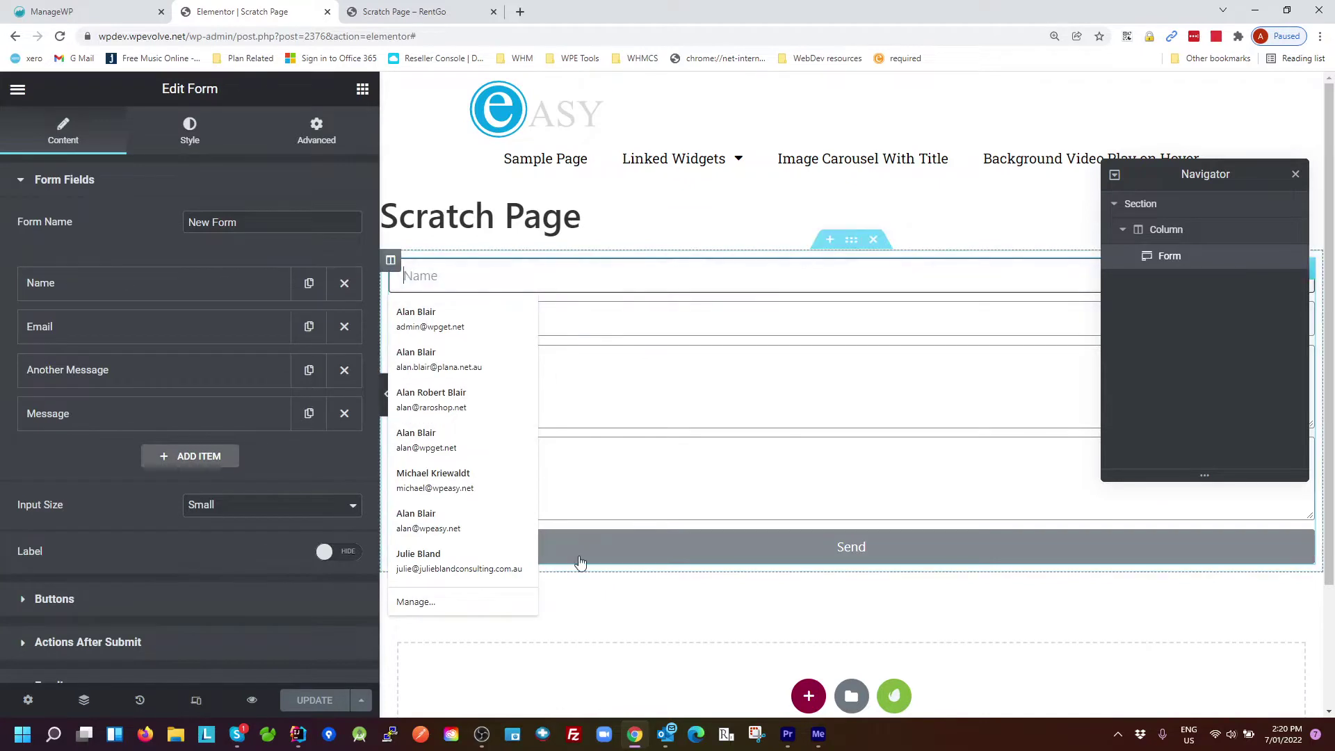
pyautogui.press('F12')
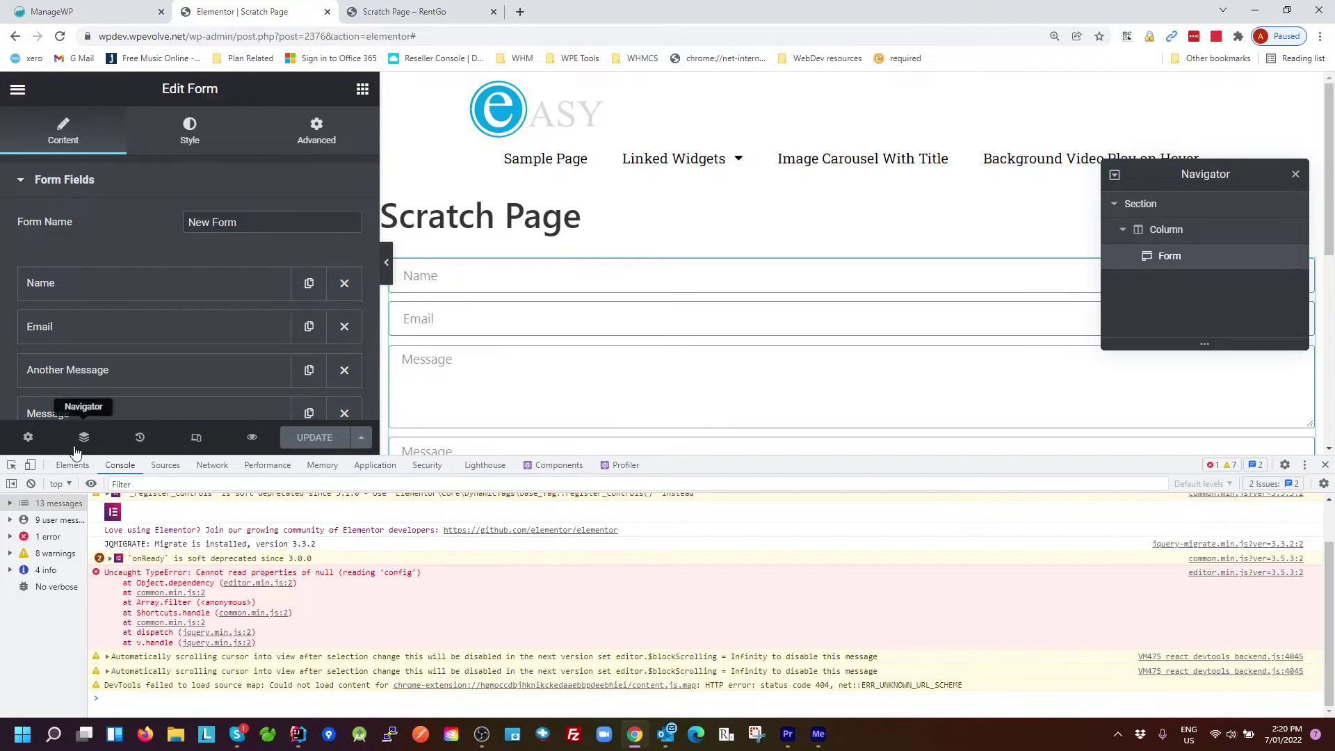
pyautogui.click(12, 468)
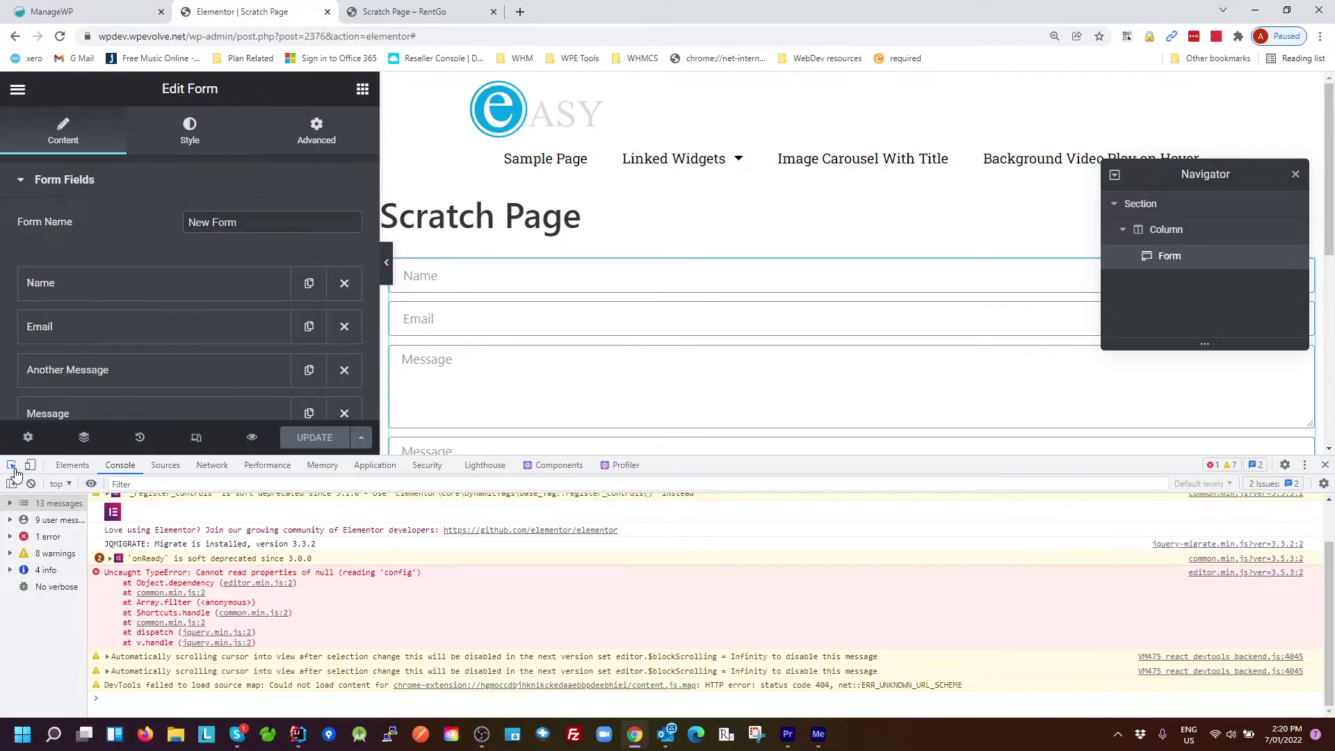
pyautogui.click(12, 469)
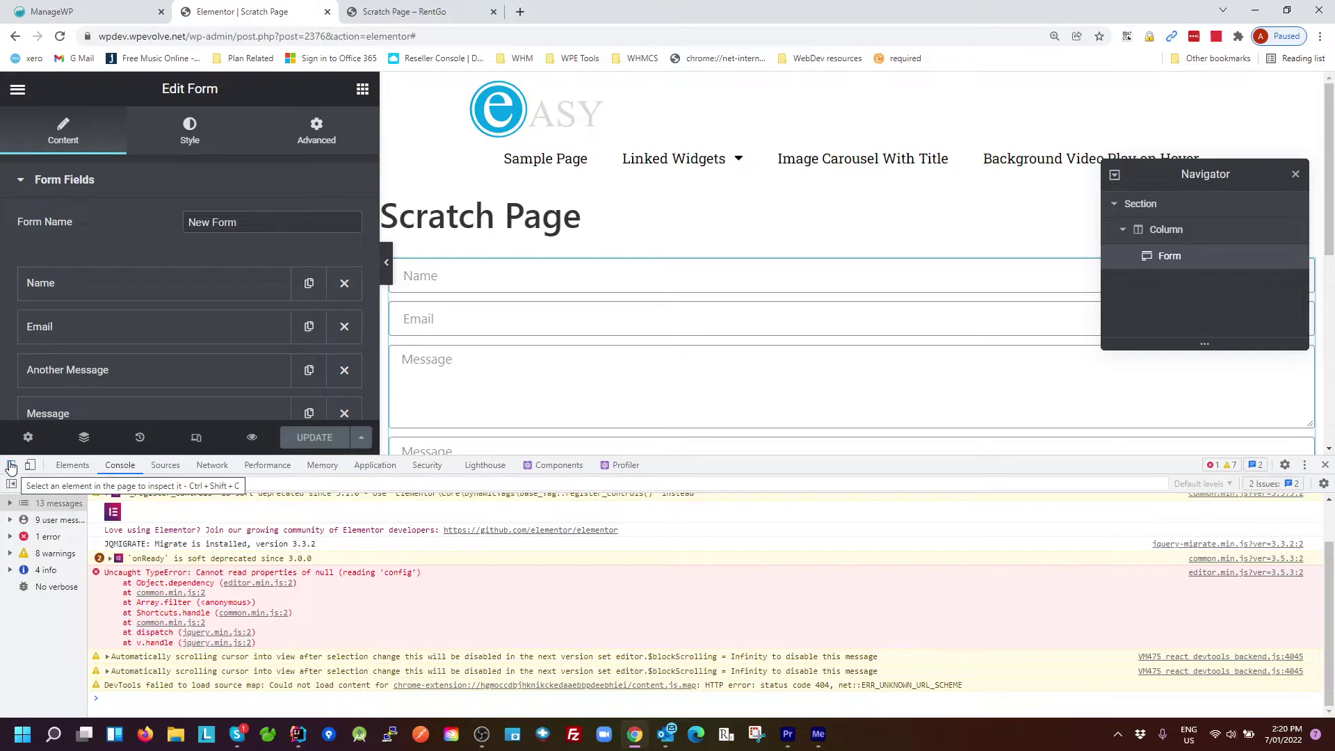
pyautogui.click(12, 468)
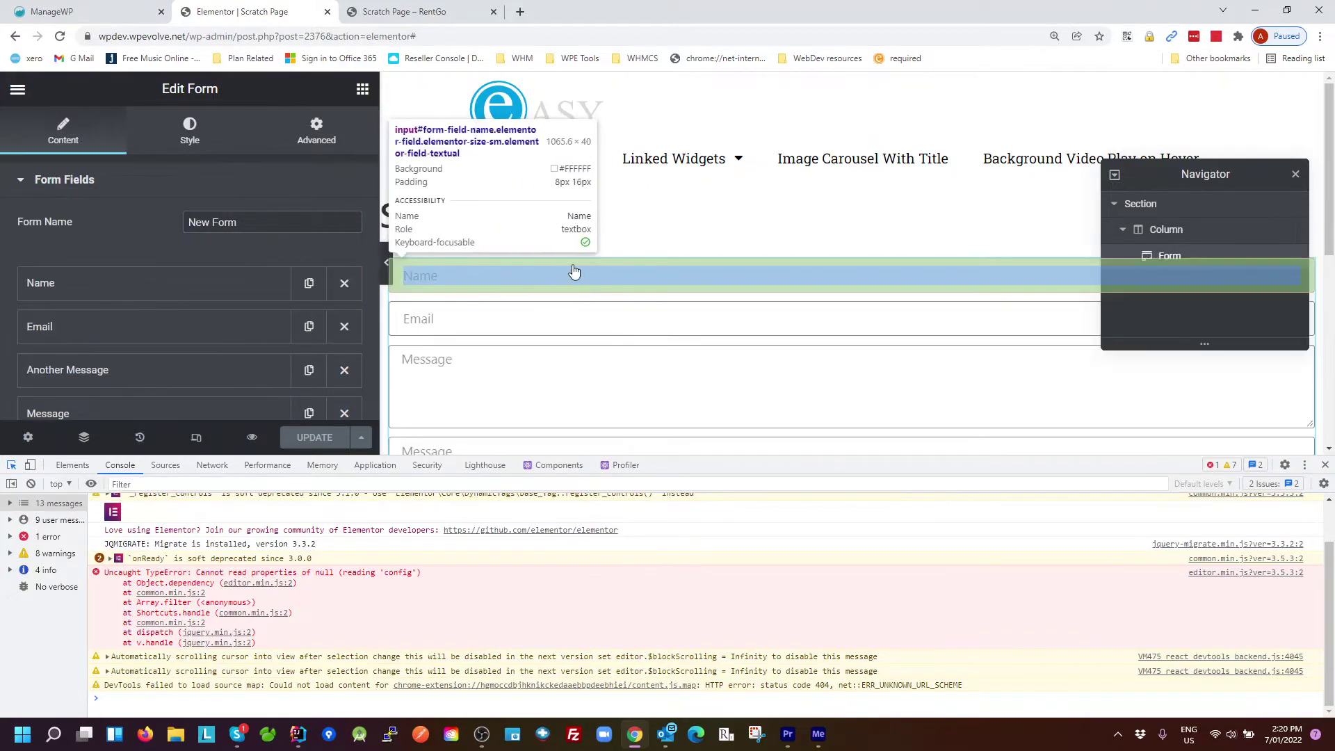
pyautogui.click(574, 271)
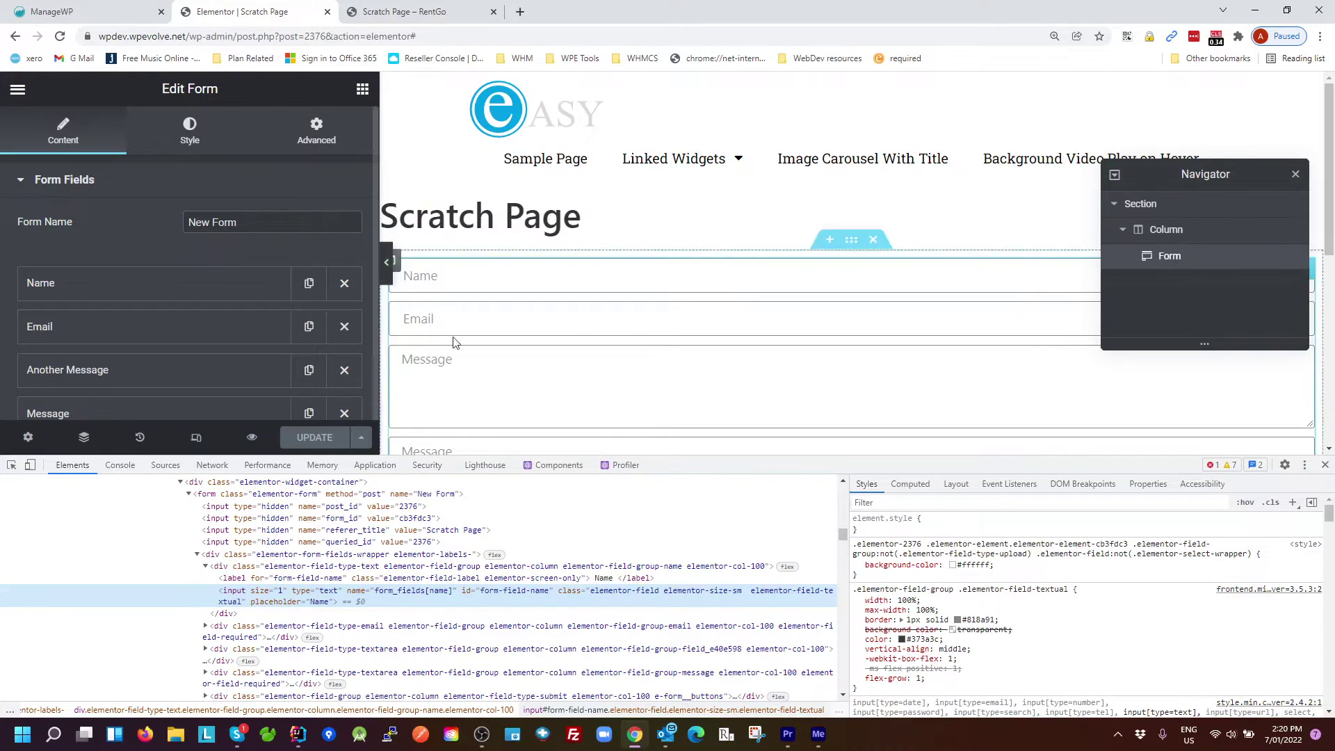
# Inspect the Email input to see its required attribute.
pyautogui.click(10, 470)
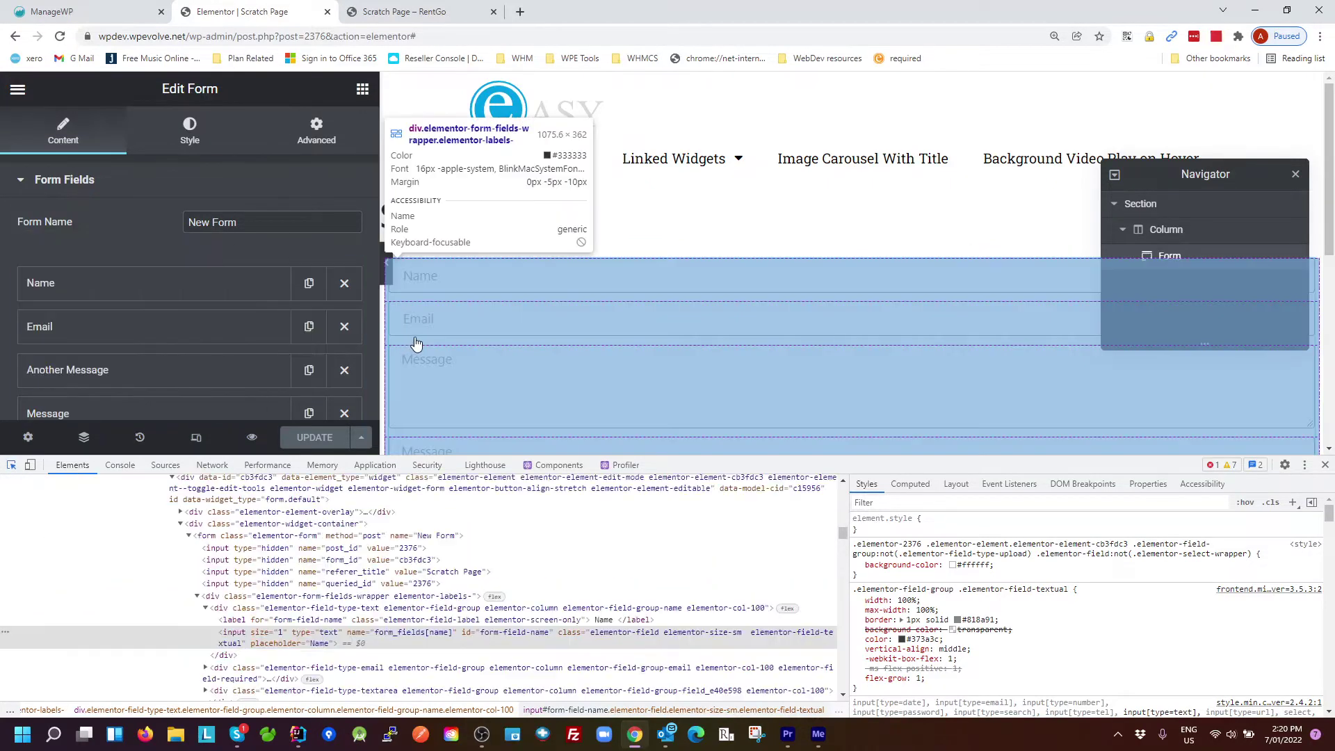
pyautogui.click(416, 318)
pyautogui.scroll(-3, 359, 554)
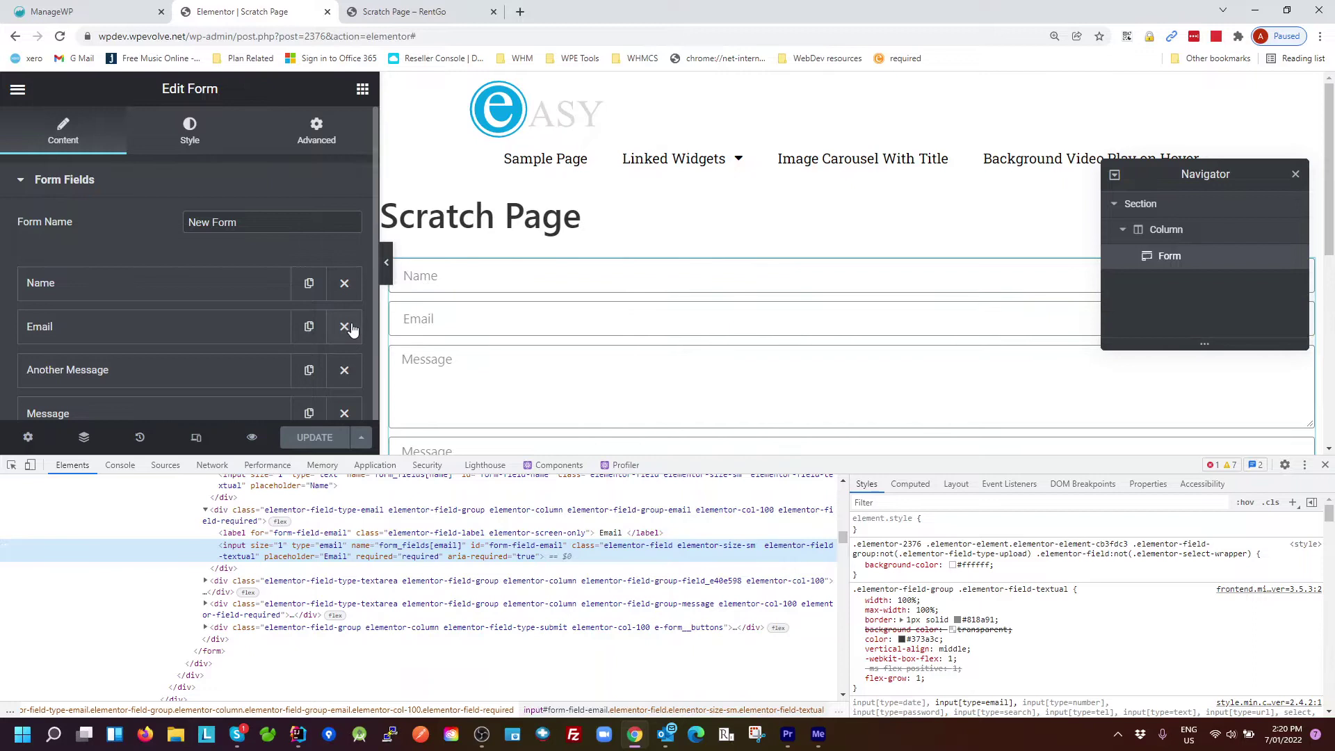
# Go to the form's Advanced settings and close DevTools to reach Custom CSS.
pyautogui.click(317, 131)
pyautogui.scroll(-10, 270, 226)
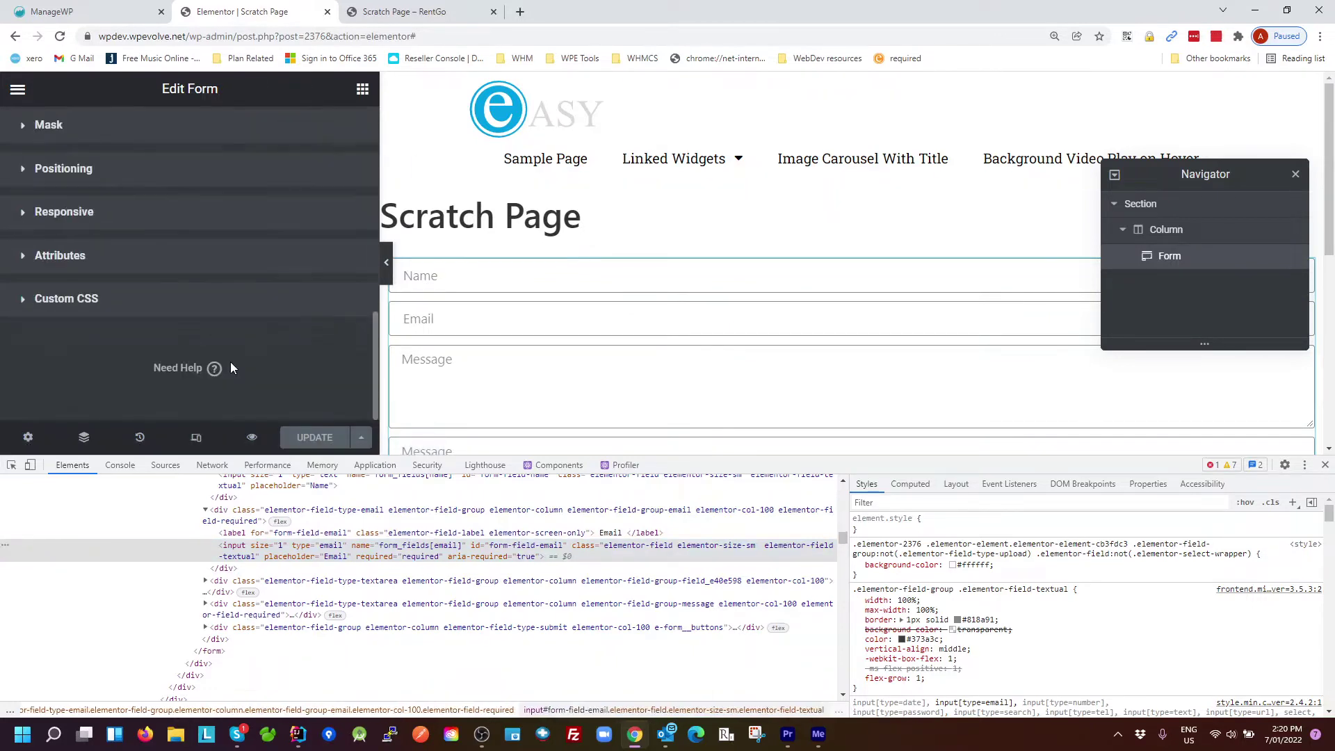
pyautogui.scroll(10, 101, 305)
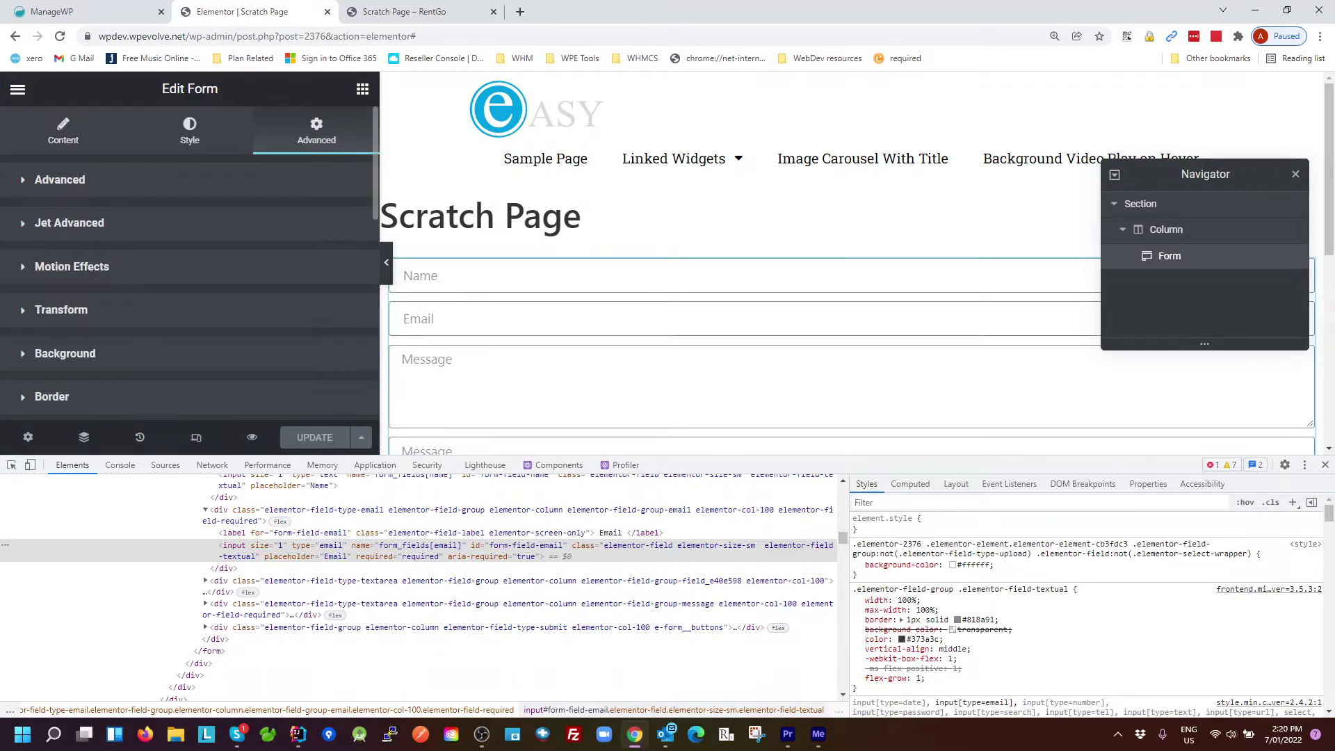
pyautogui.click(1324, 464)
pyautogui.scroll(-5, 208, 543)
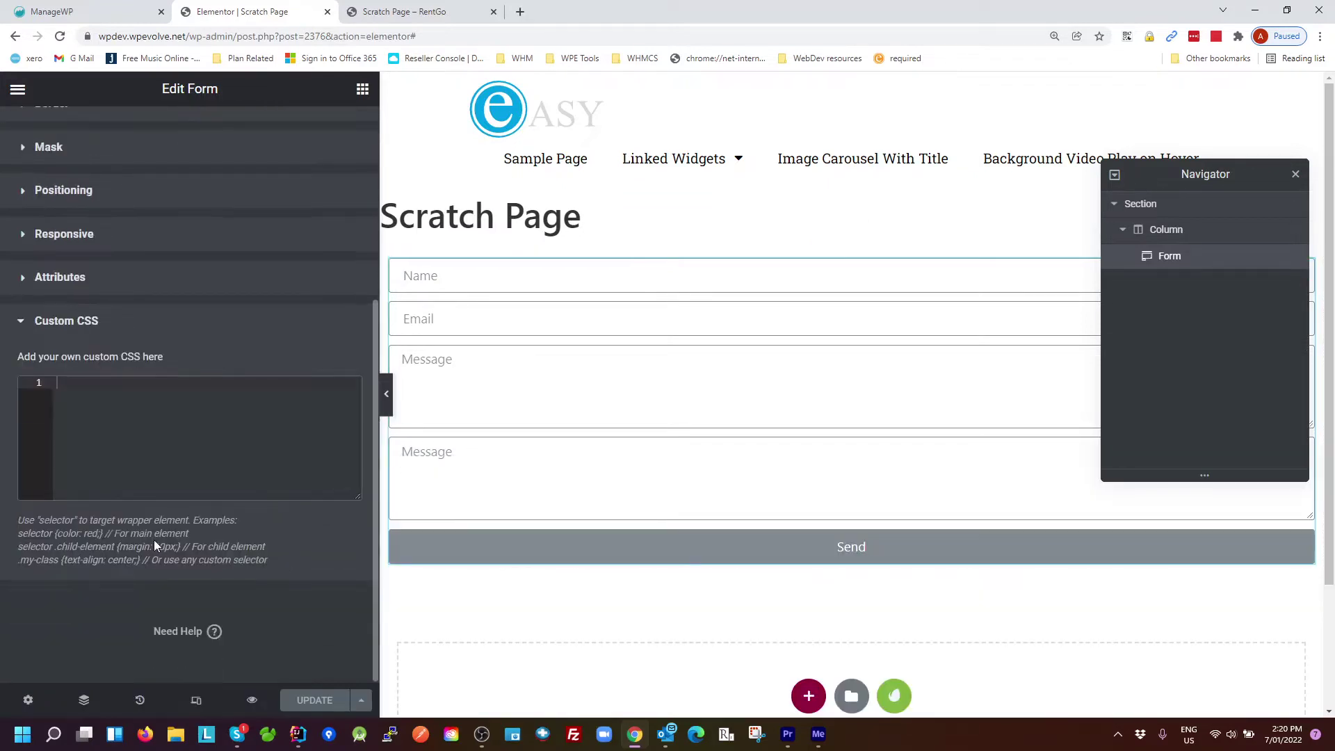
# Enter the Custom CSS rule selector input:required { border-left: 5px solid orange }.
pyautogui.click(141, 436)
pyautogui.write('sele')
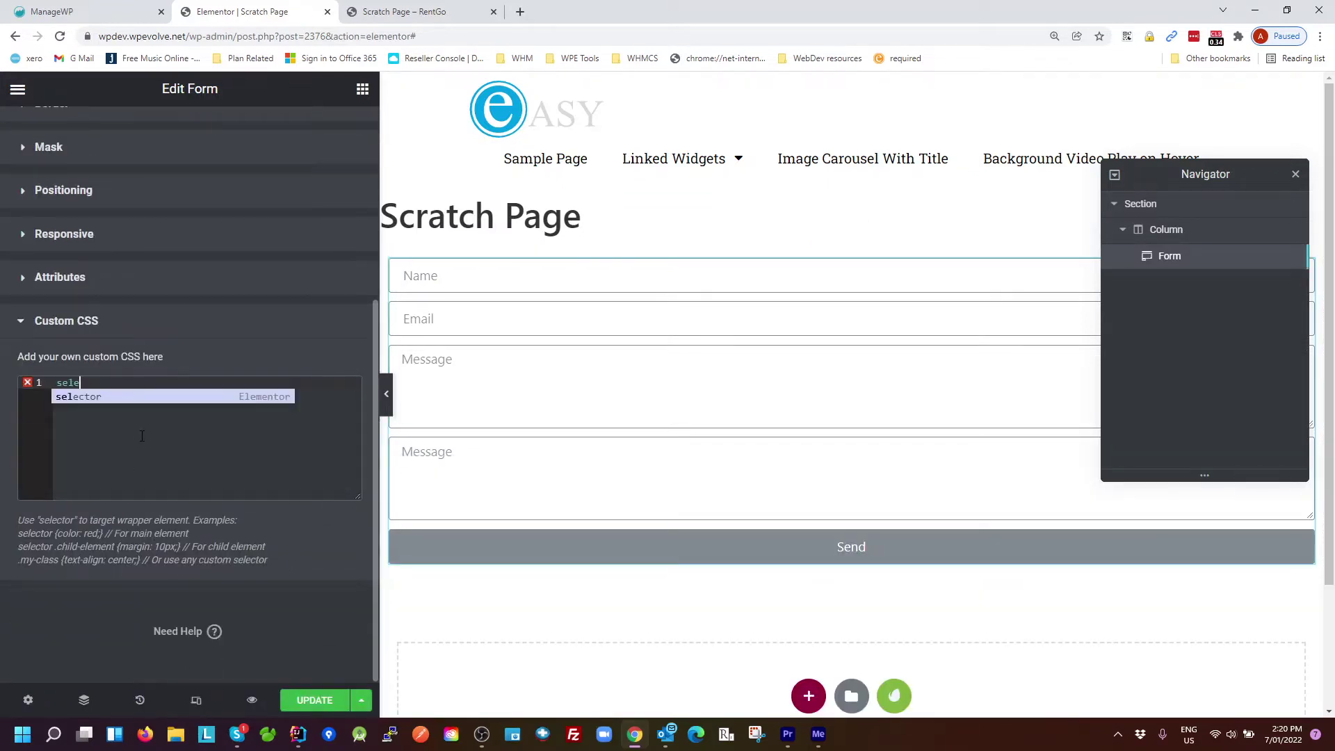
pyautogui.write('c')
pyautogui.press('Return')
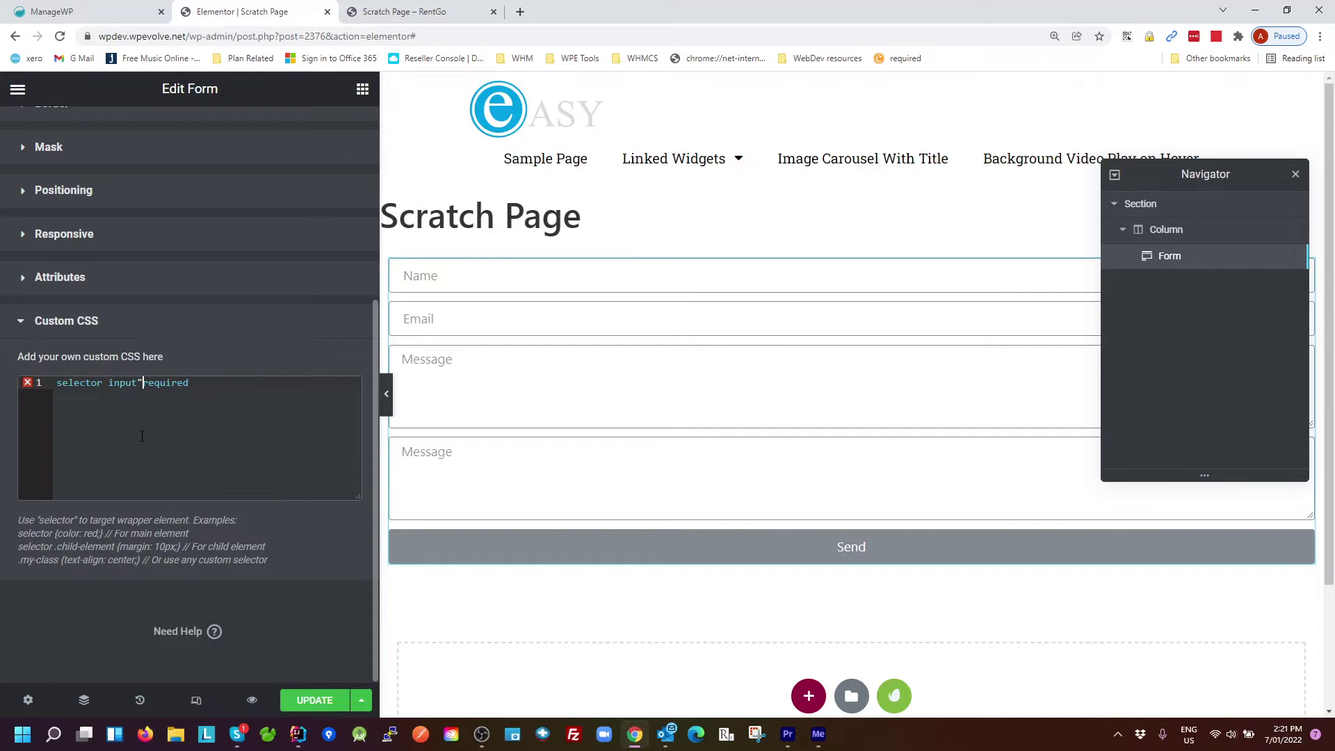
pyautogui.press('BackSpace')
pyautogui.write(':')
pyautogui.write('{')
pyautogui.press('Return')
pyautogui.write('b')
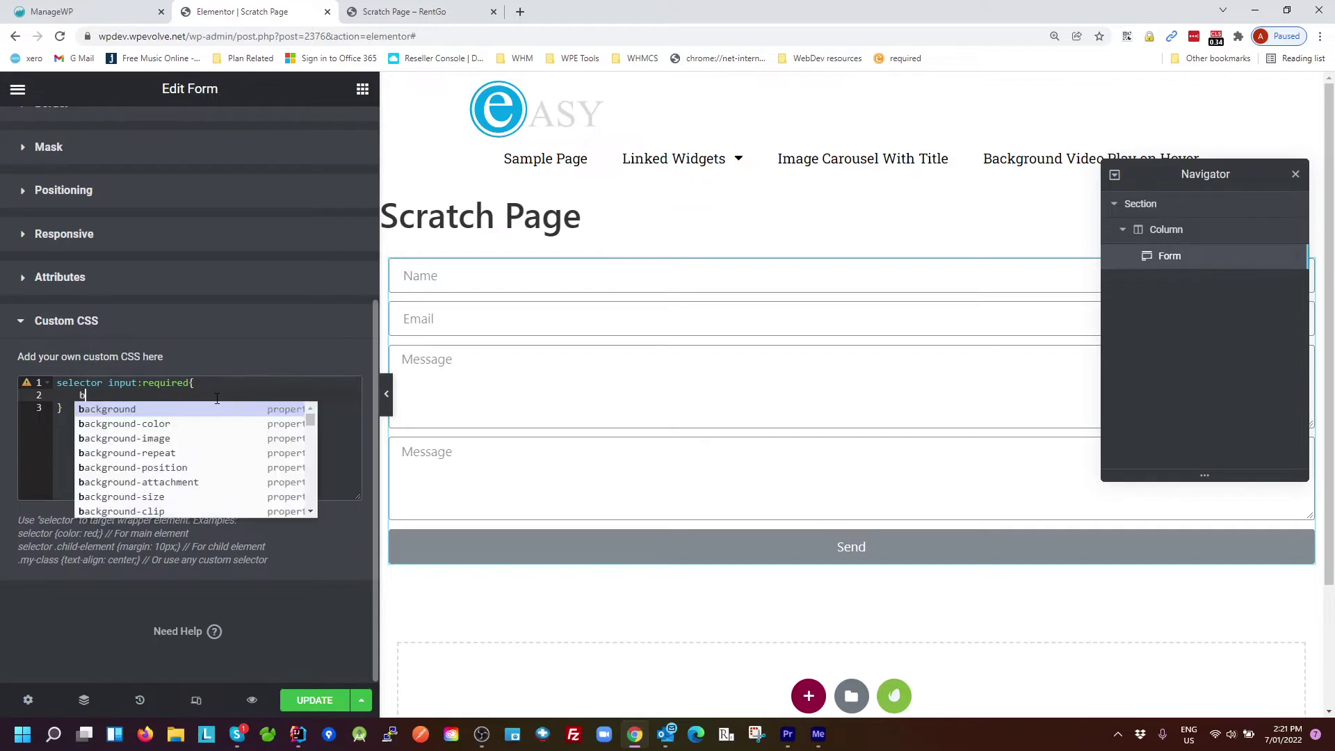
pyautogui.write('order-le')
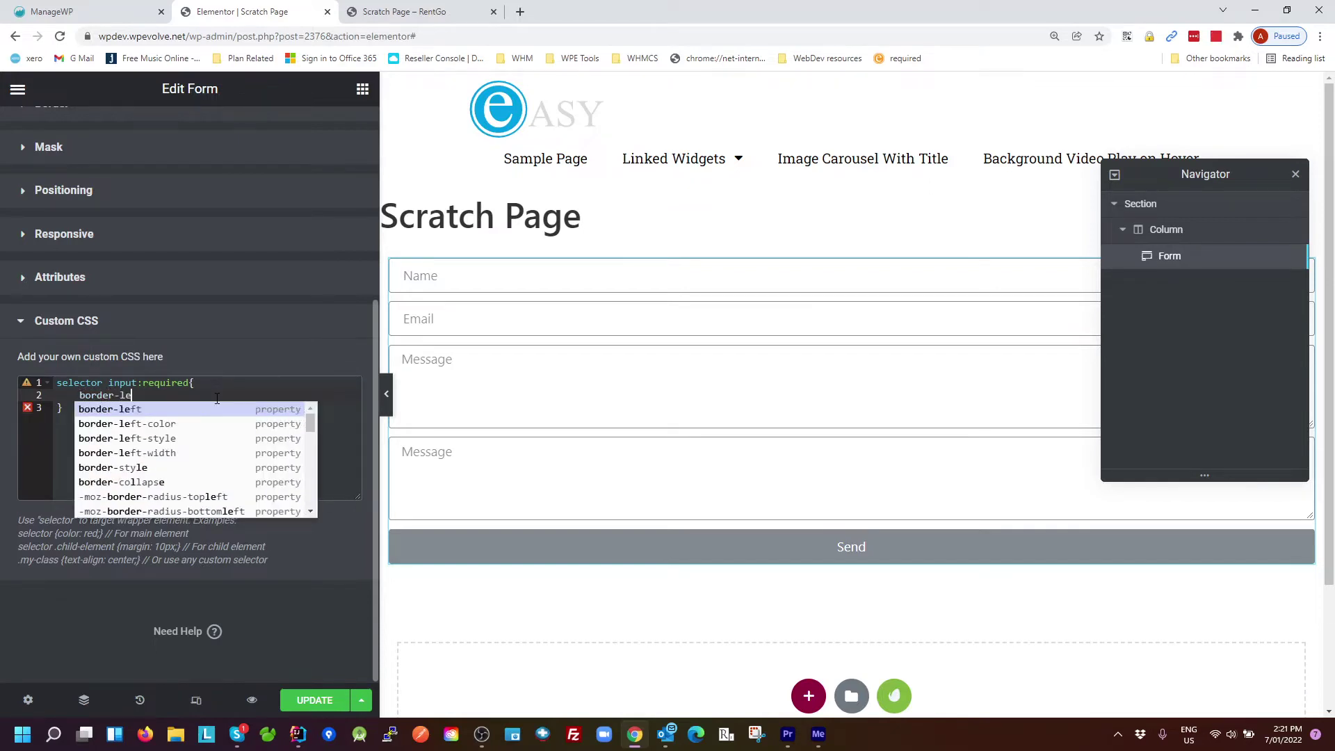
pyautogui.write('ft:')
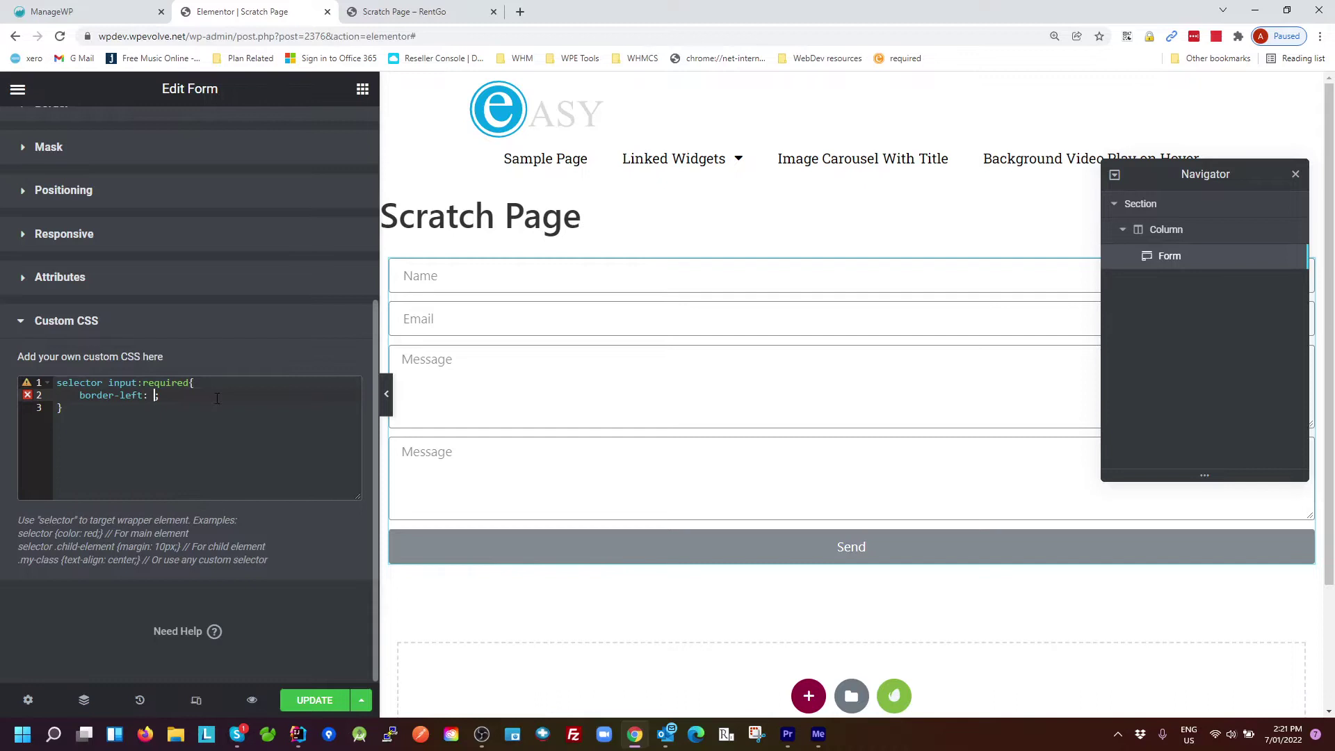
pyautogui.write(' 5px solif o')
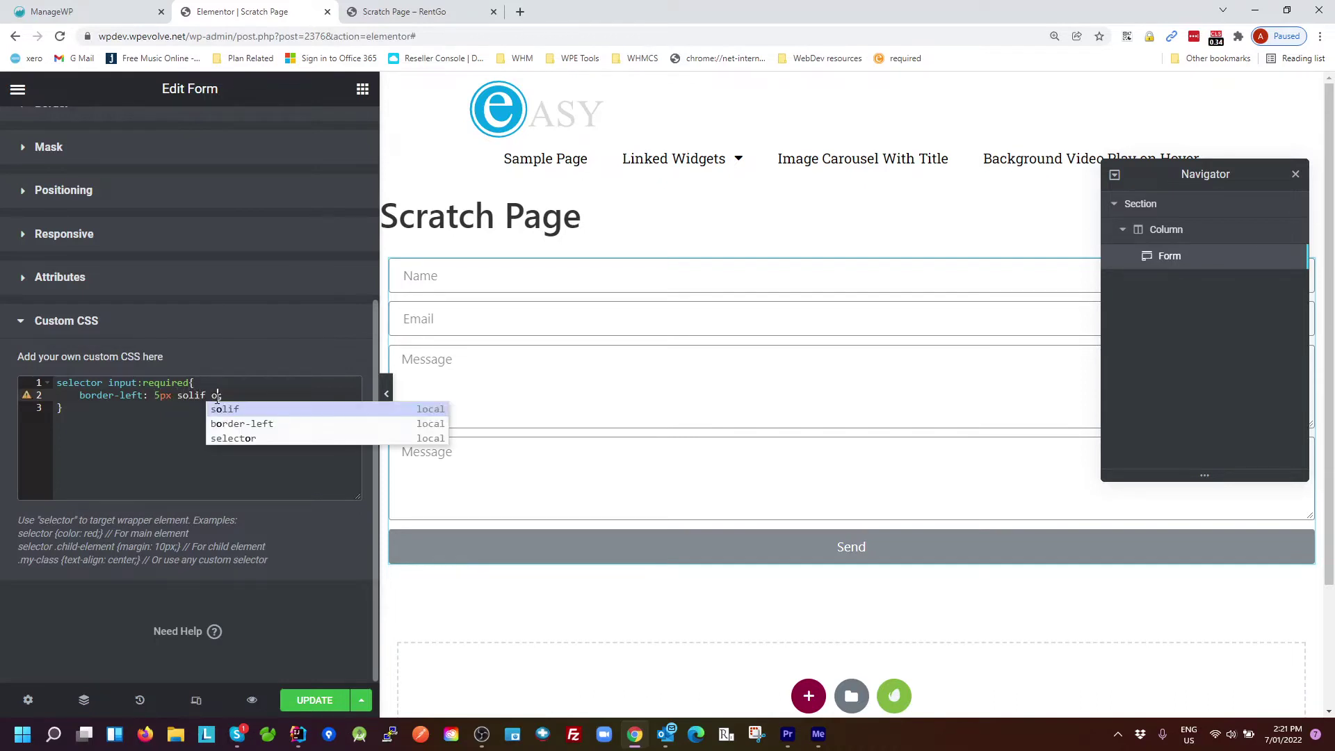
pyautogui.write('u')
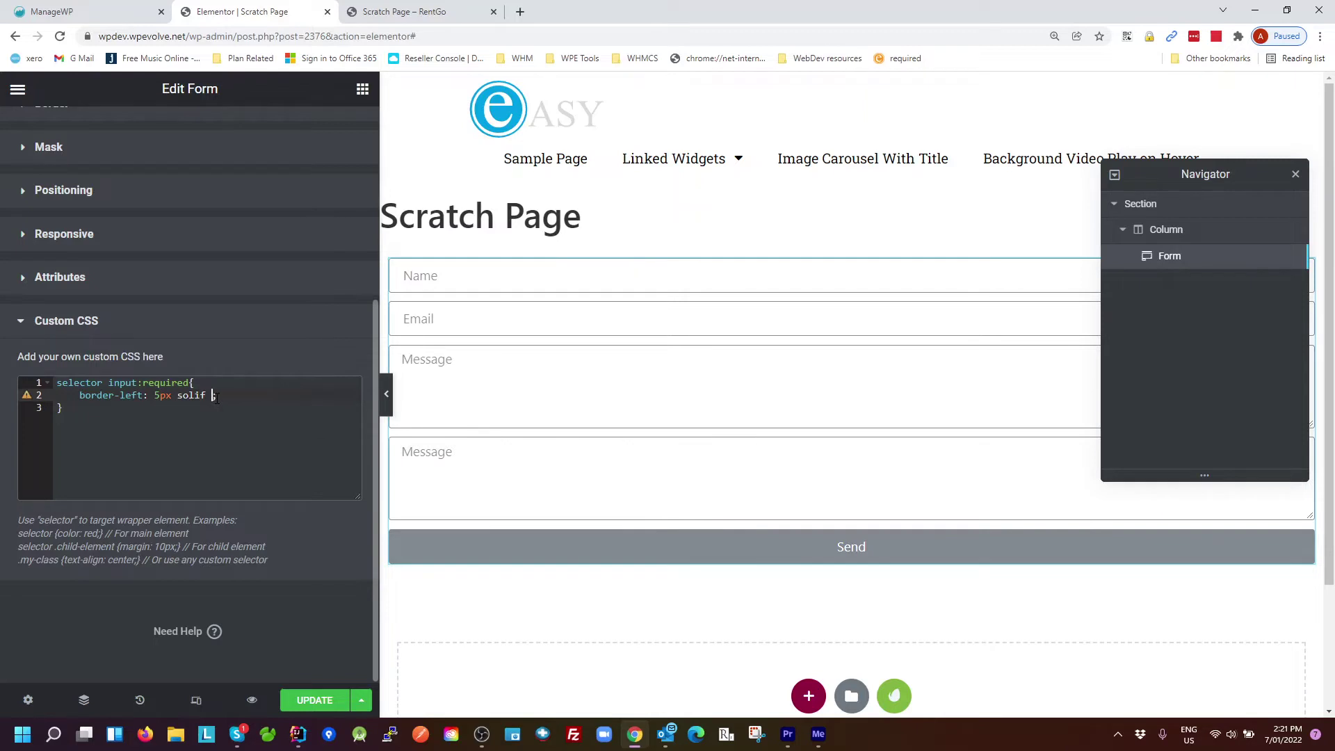
pyautogui.write(' orange')
# Save, reload the live page, and check the Email and Message fields for orange borders.
pyautogui.click(312, 699)
pyautogui.hotkey('ctrl', 'Tab')
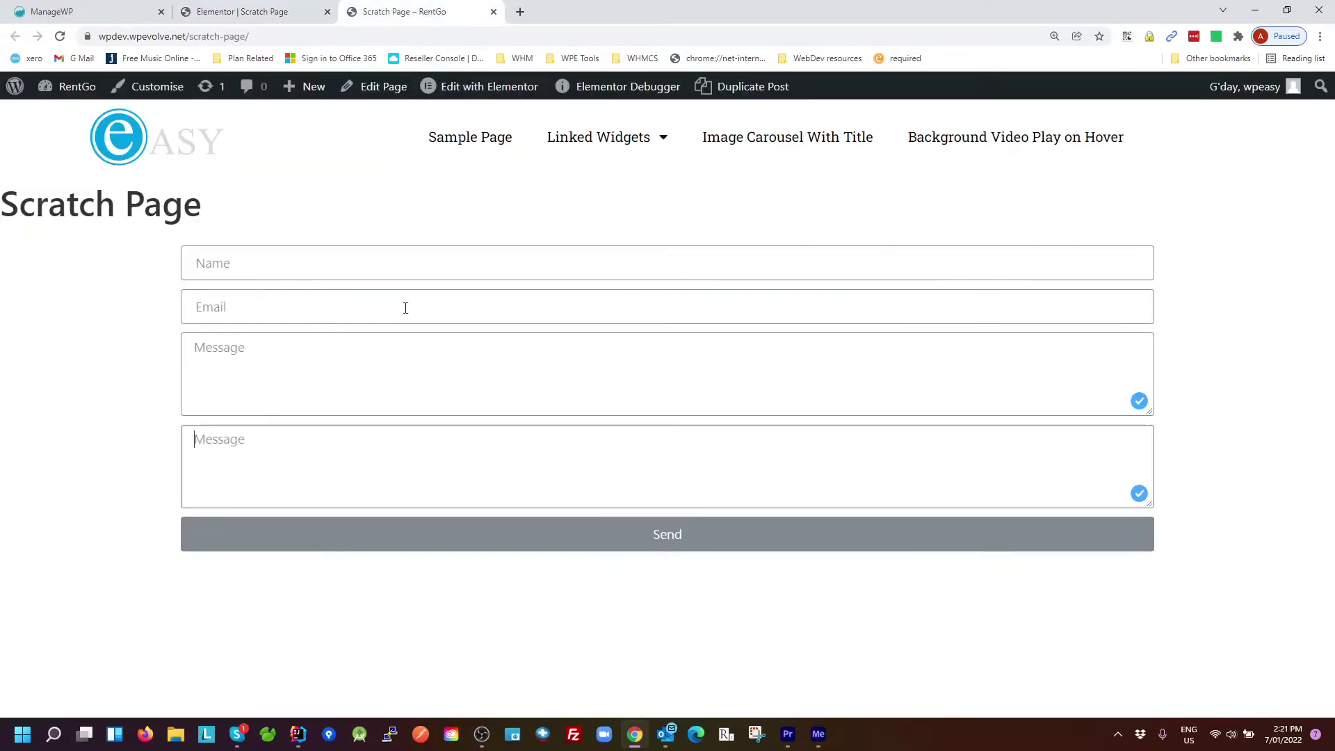
pyautogui.press('F5')
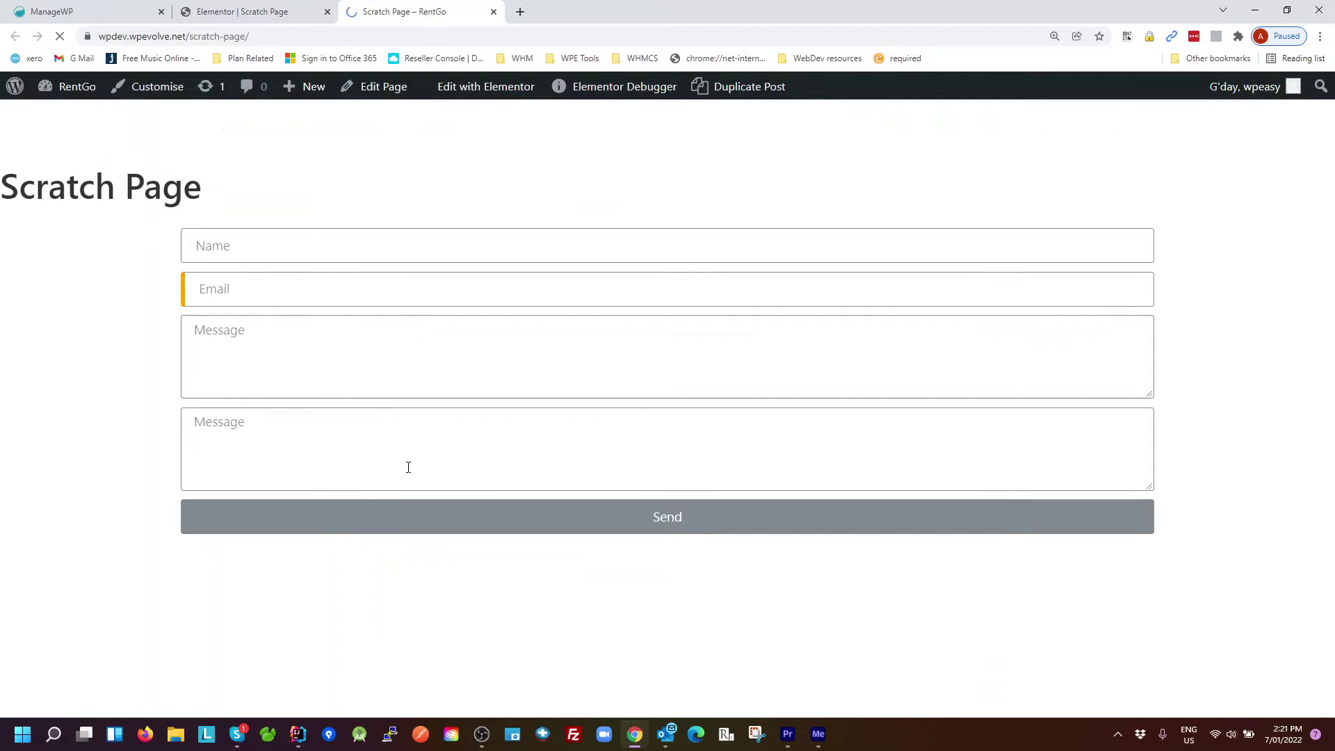
pyautogui.click(189, 308)
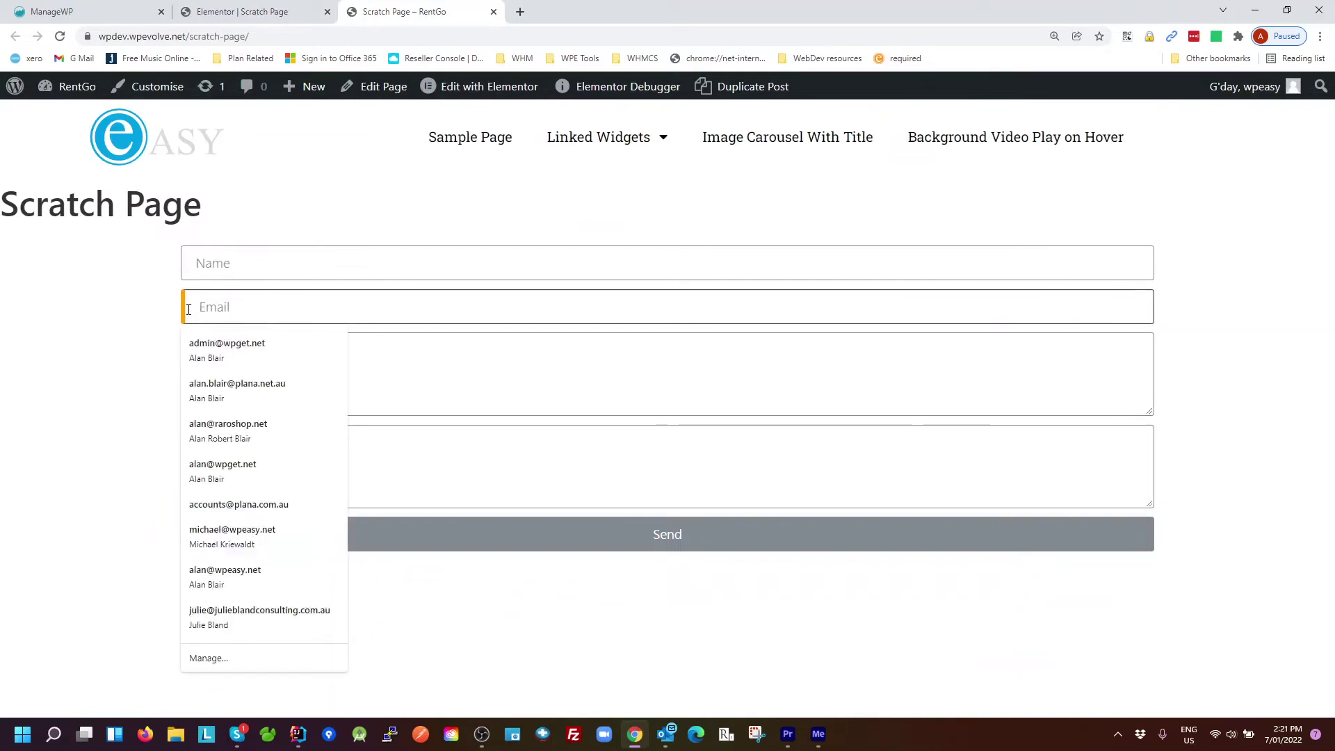
pyautogui.click(422, 357)
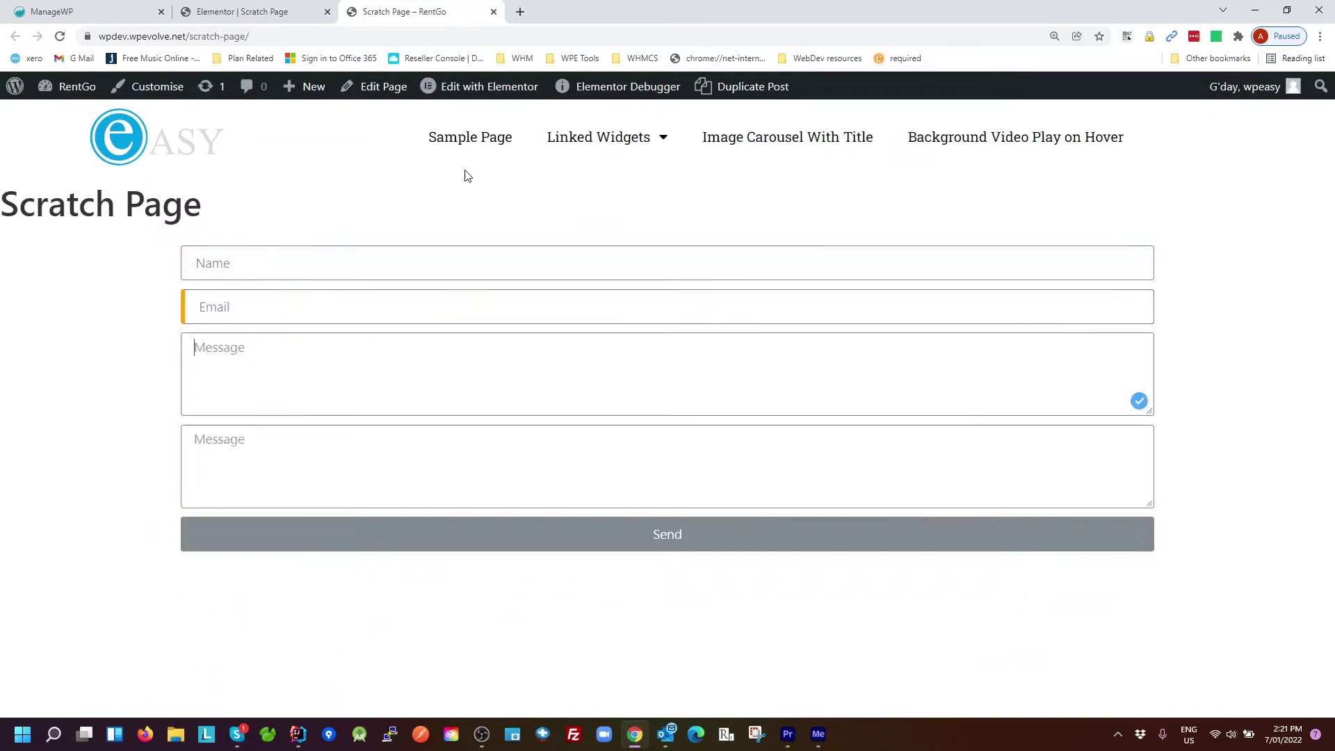
pyautogui.click(237, 473)
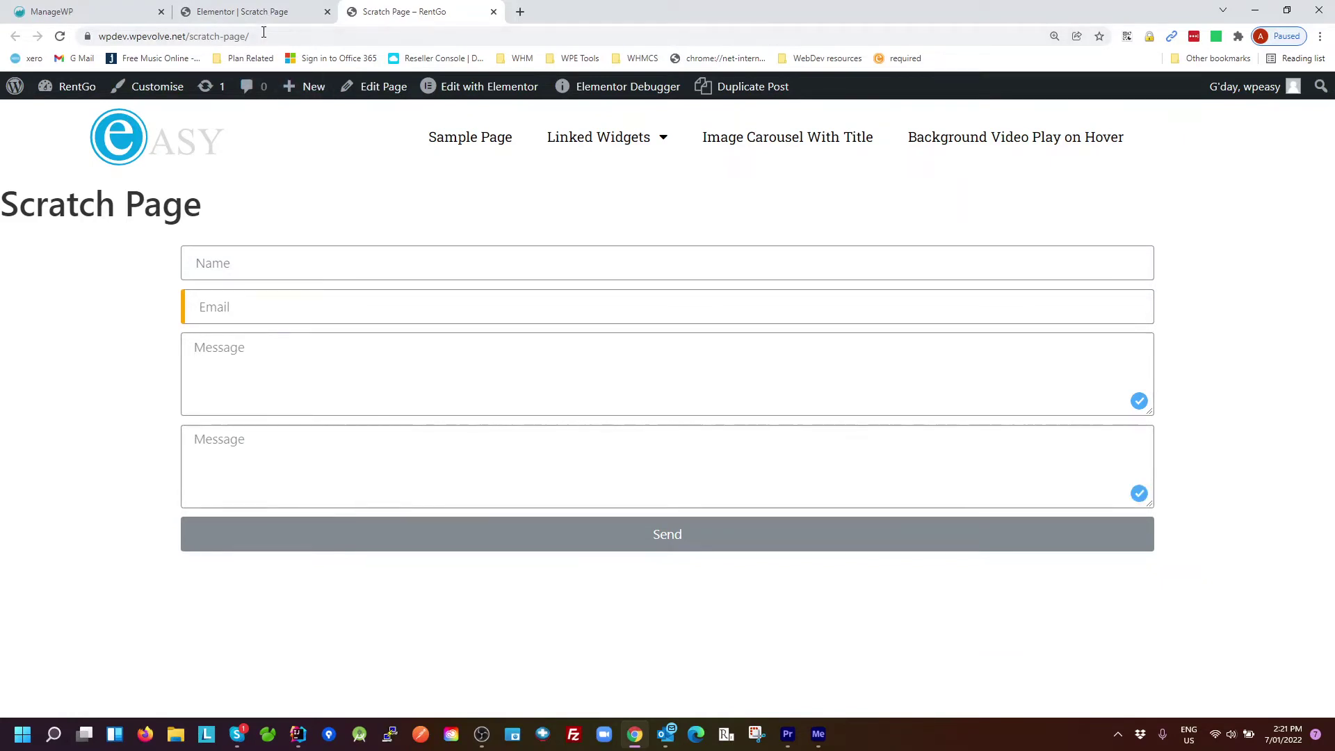
# Inspect the second Message box in DevTools, revealing it as a required textarea element.
pyautogui.click(271, 11)
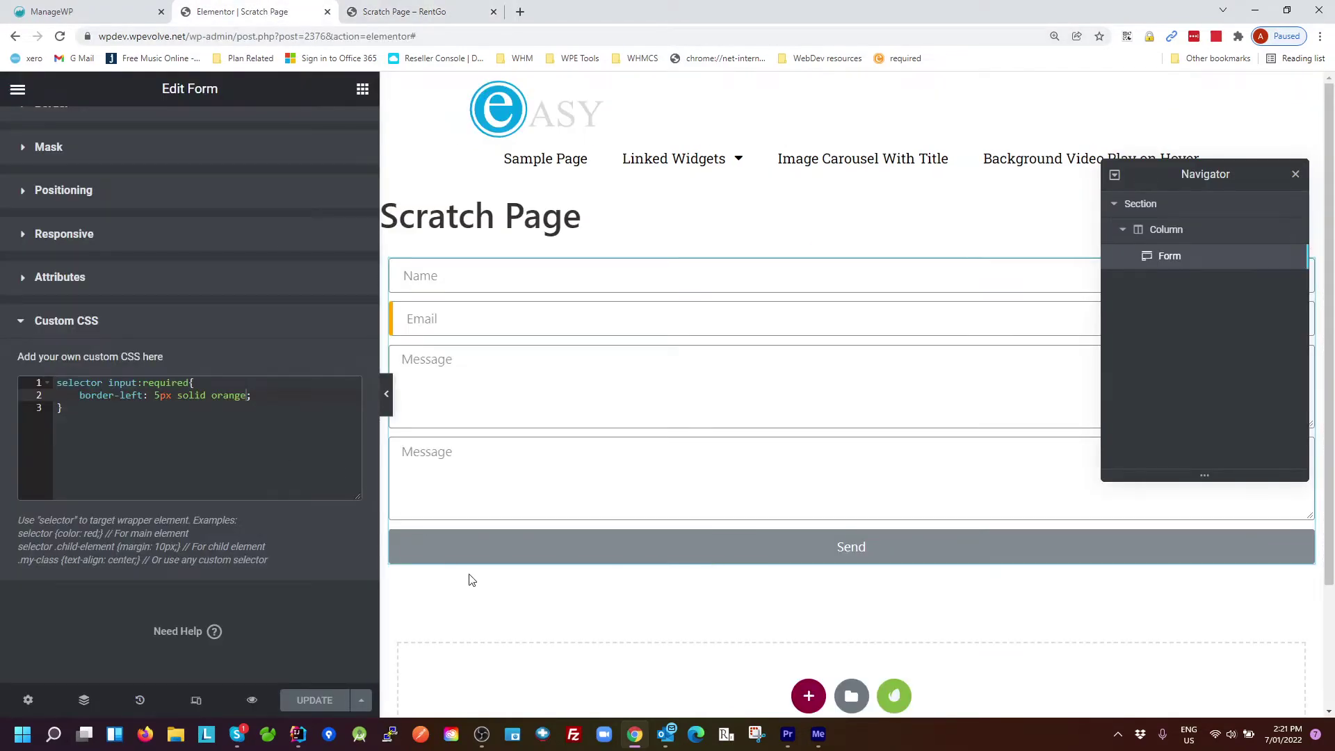
pyautogui.press('F12')
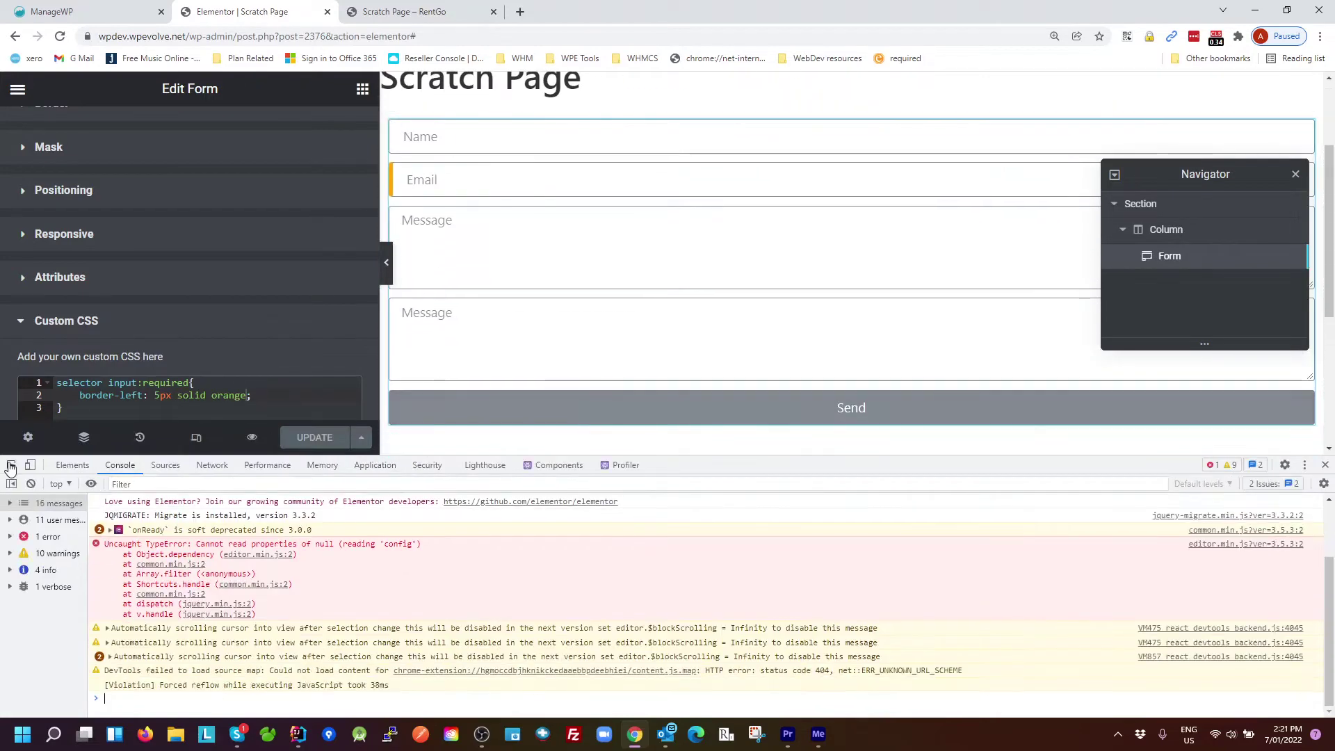
pyautogui.click(10, 466)
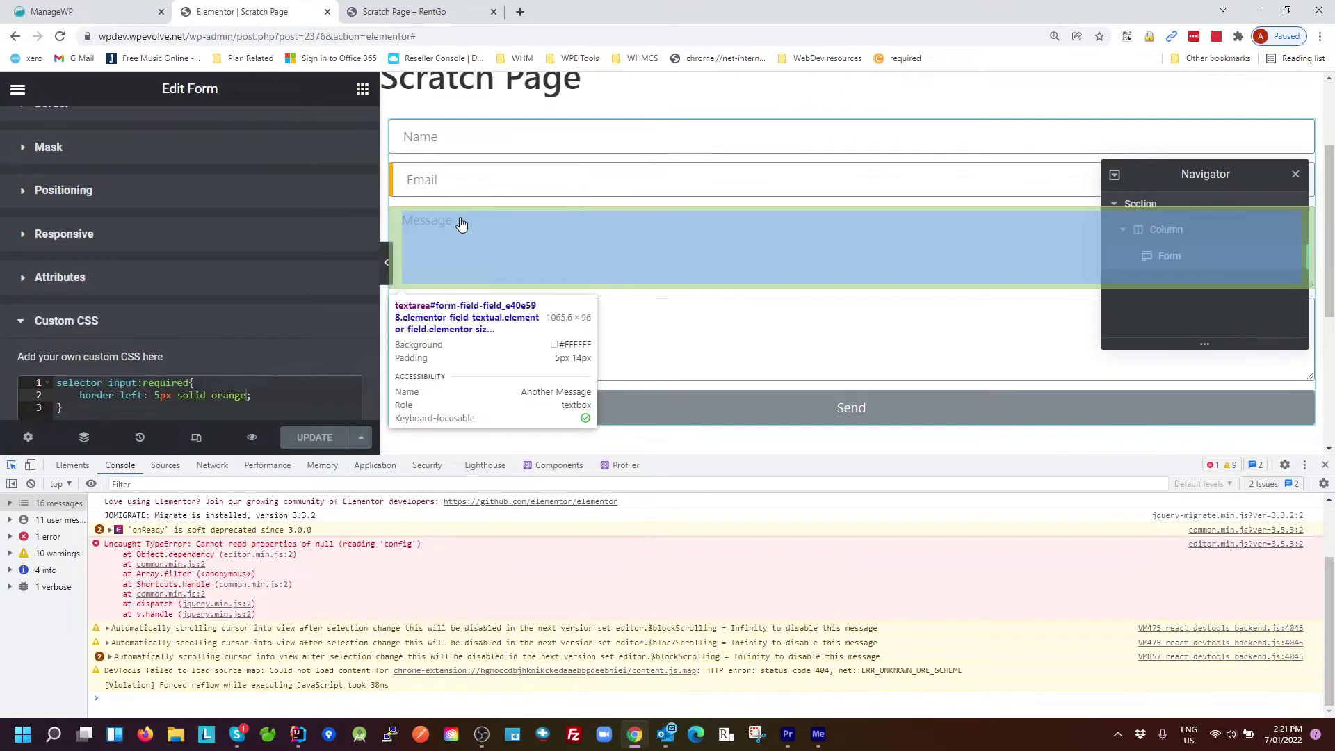
pyautogui.click(674, 338)
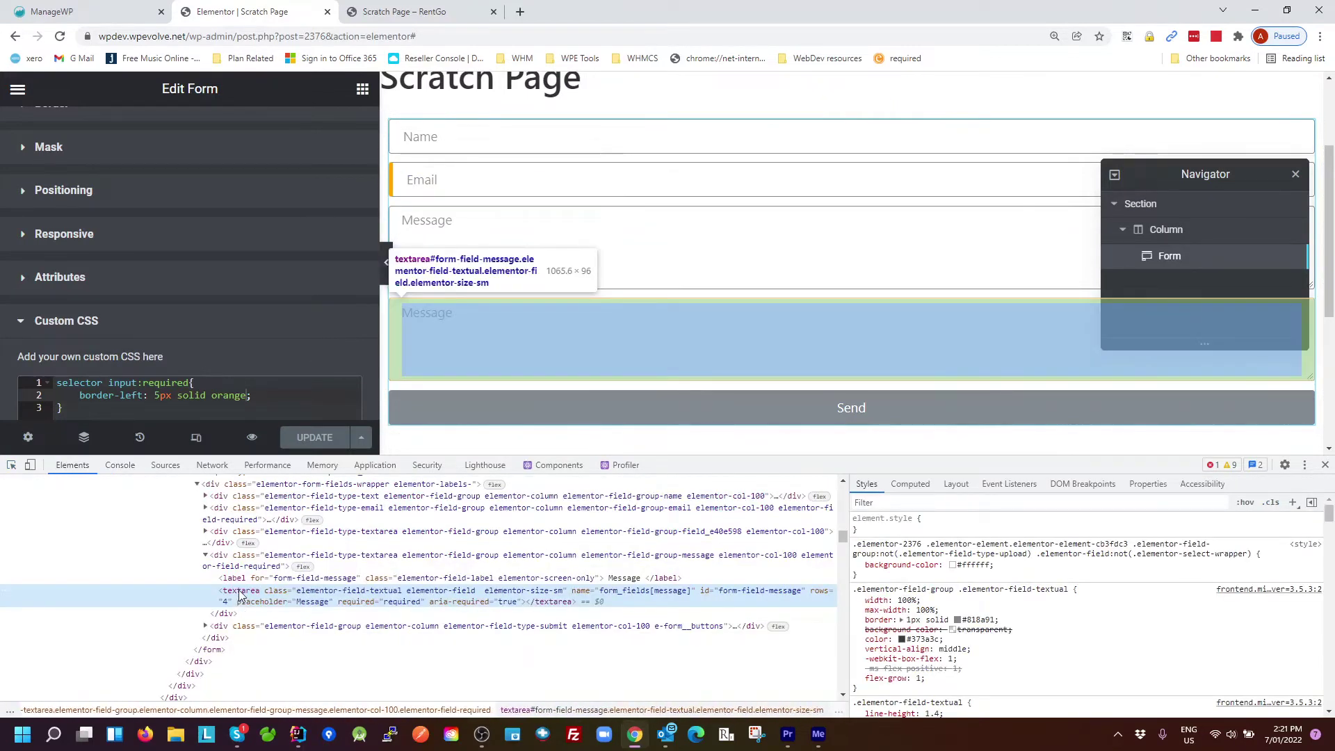
pyautogui.doubleClick(241, 590)
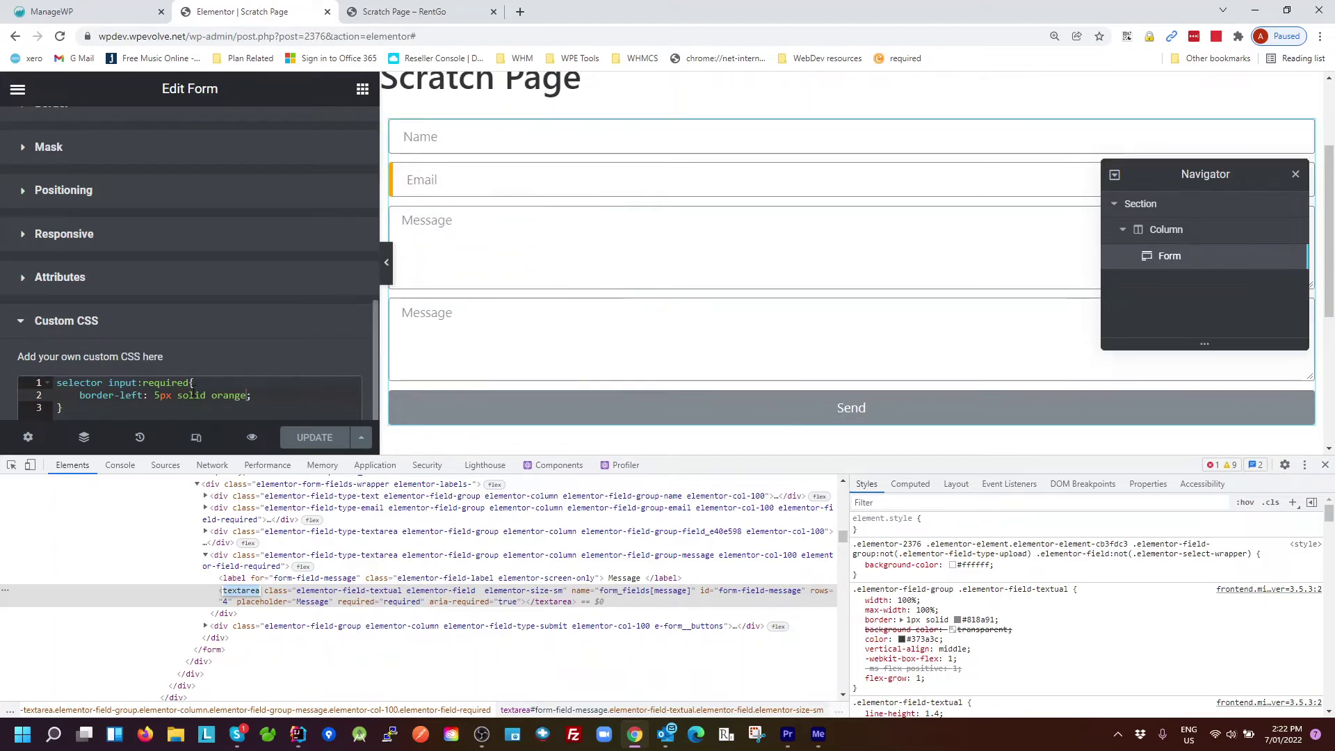
# Add ', selector textarea:required' to the CSS rule's selectors and save with UPDATE.
pyautogui.click(191, 382)
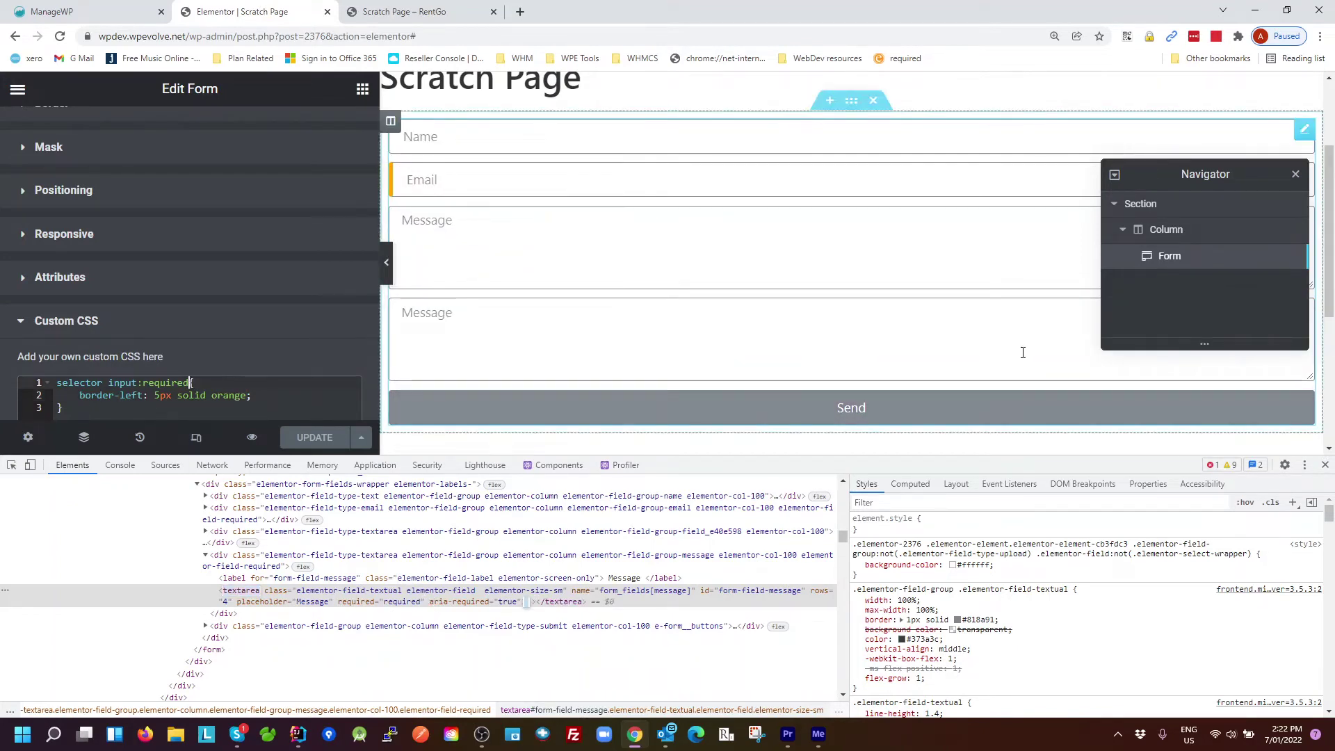
pyautogui.write(', ')
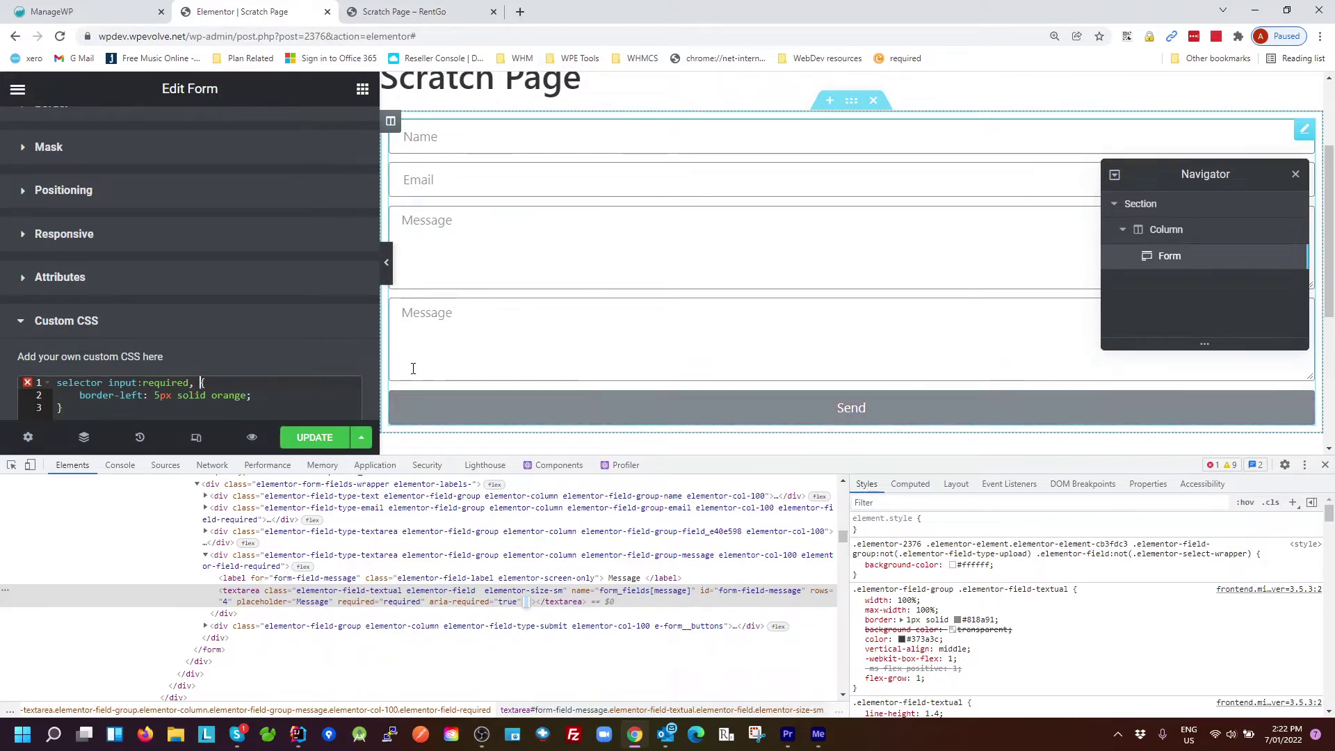
pyautogui.write('sele')
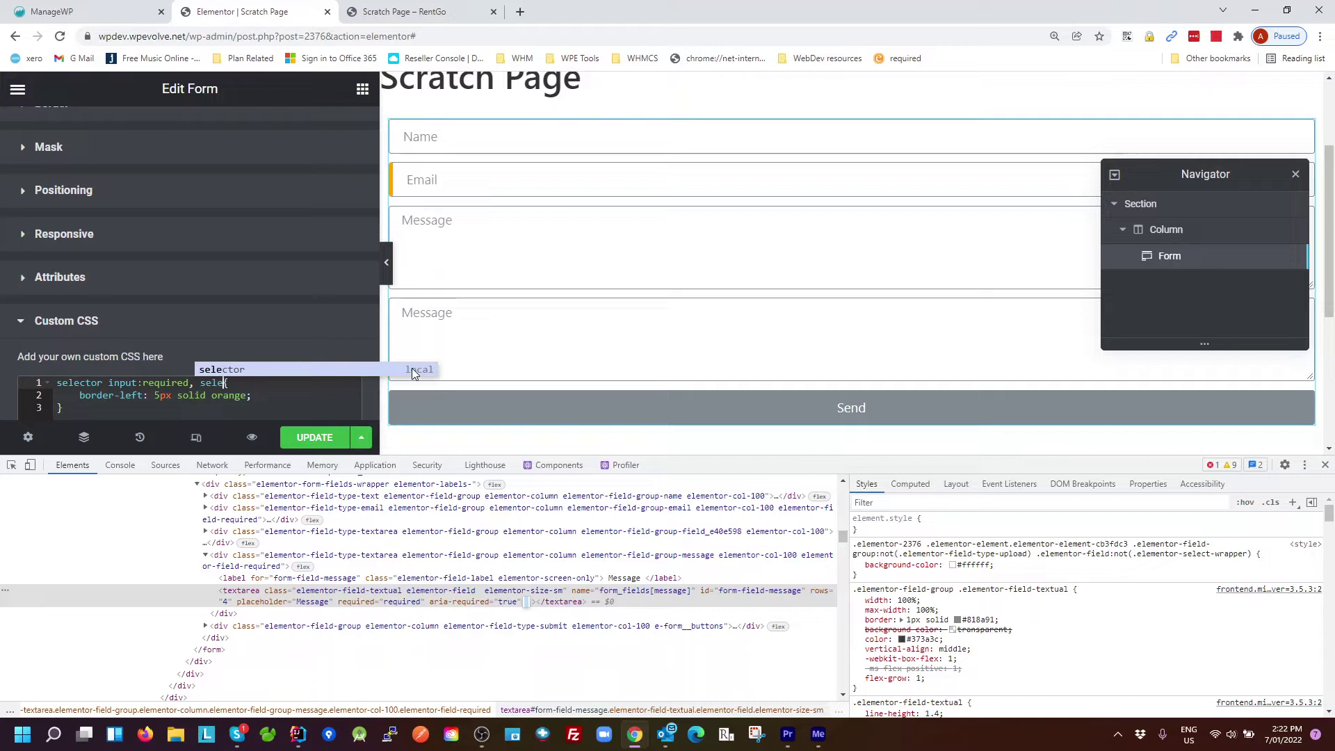
pyautogui.click(411, 369)
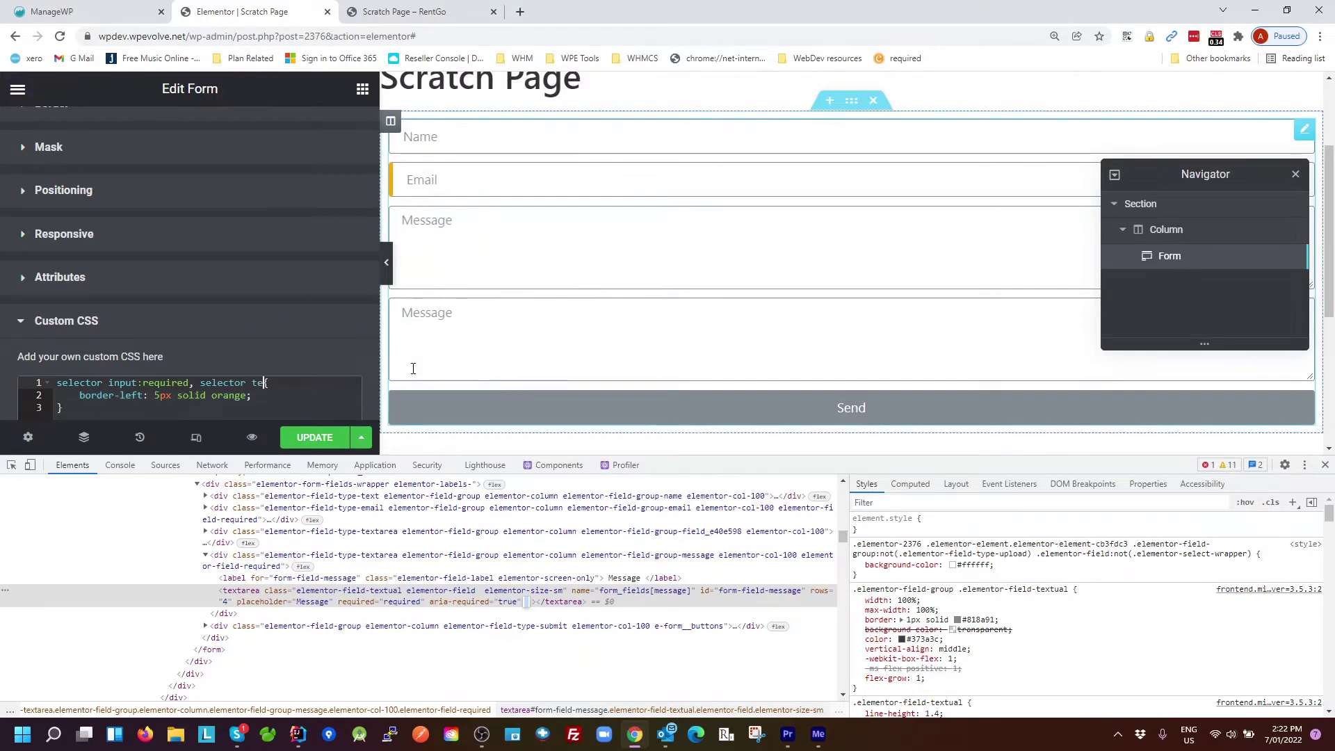
pyautogui.write('textare')
pyautogui.write('a:')
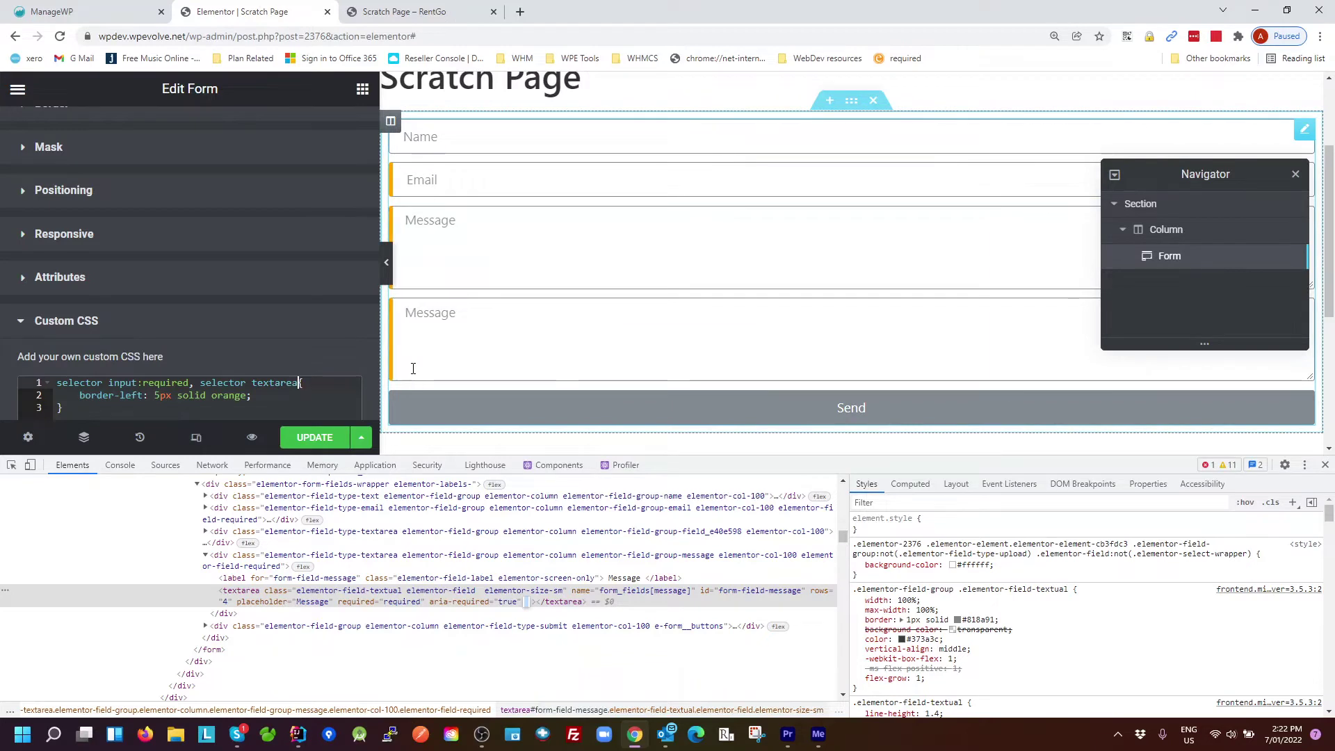
pyautogui.press('BackSpace')
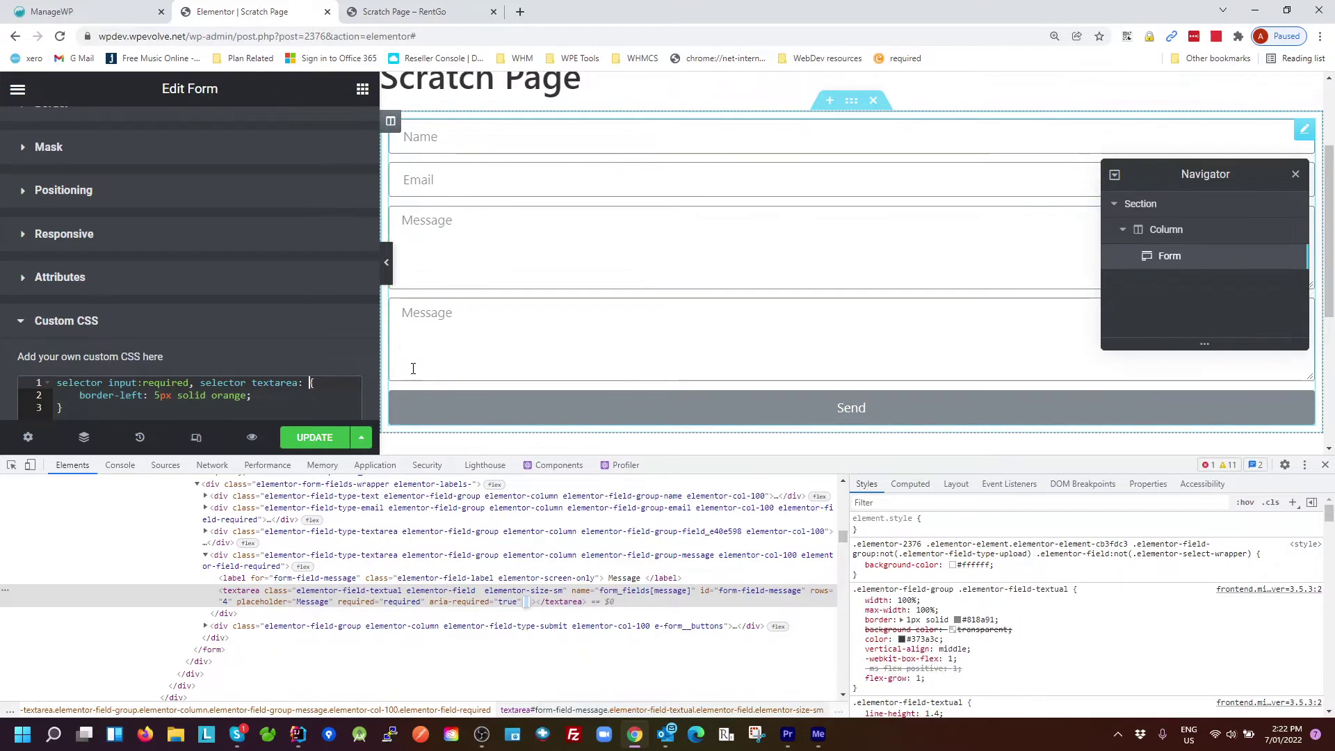
pyautogui.write('require')
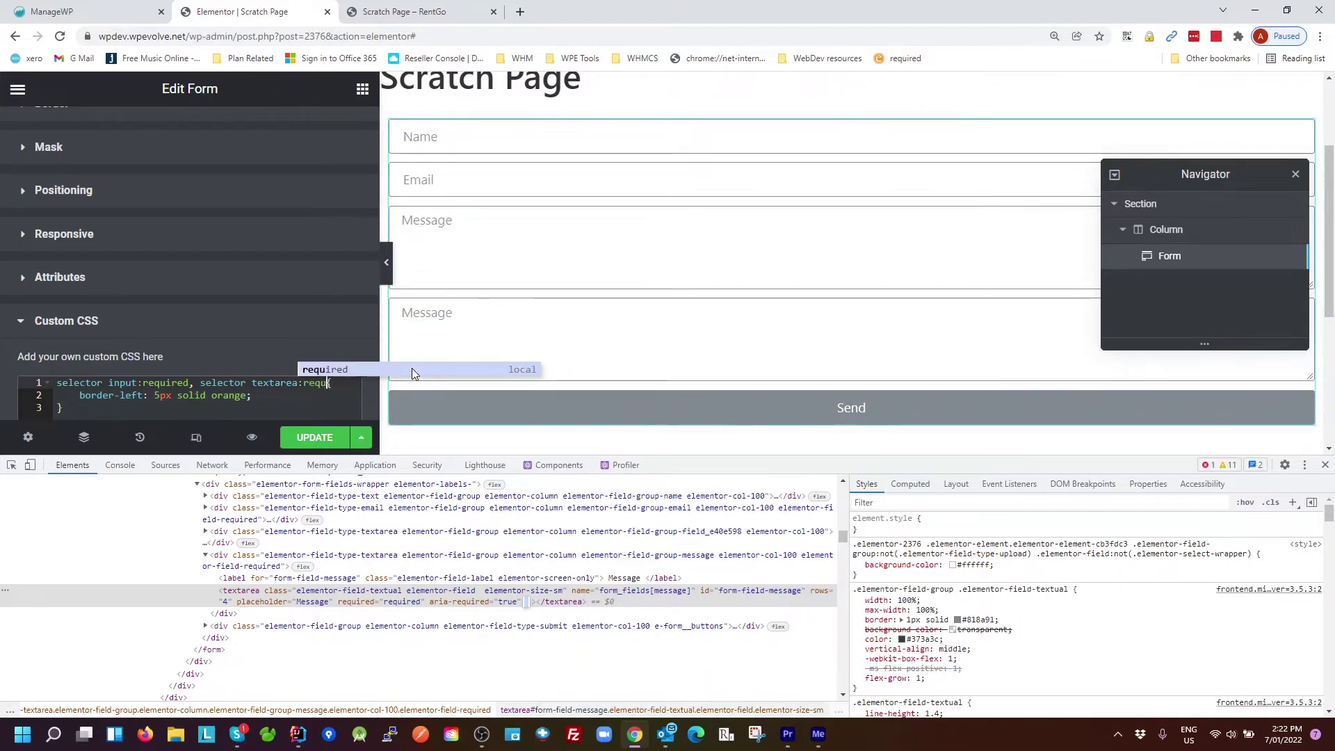
pyautogui.click(411, 368)
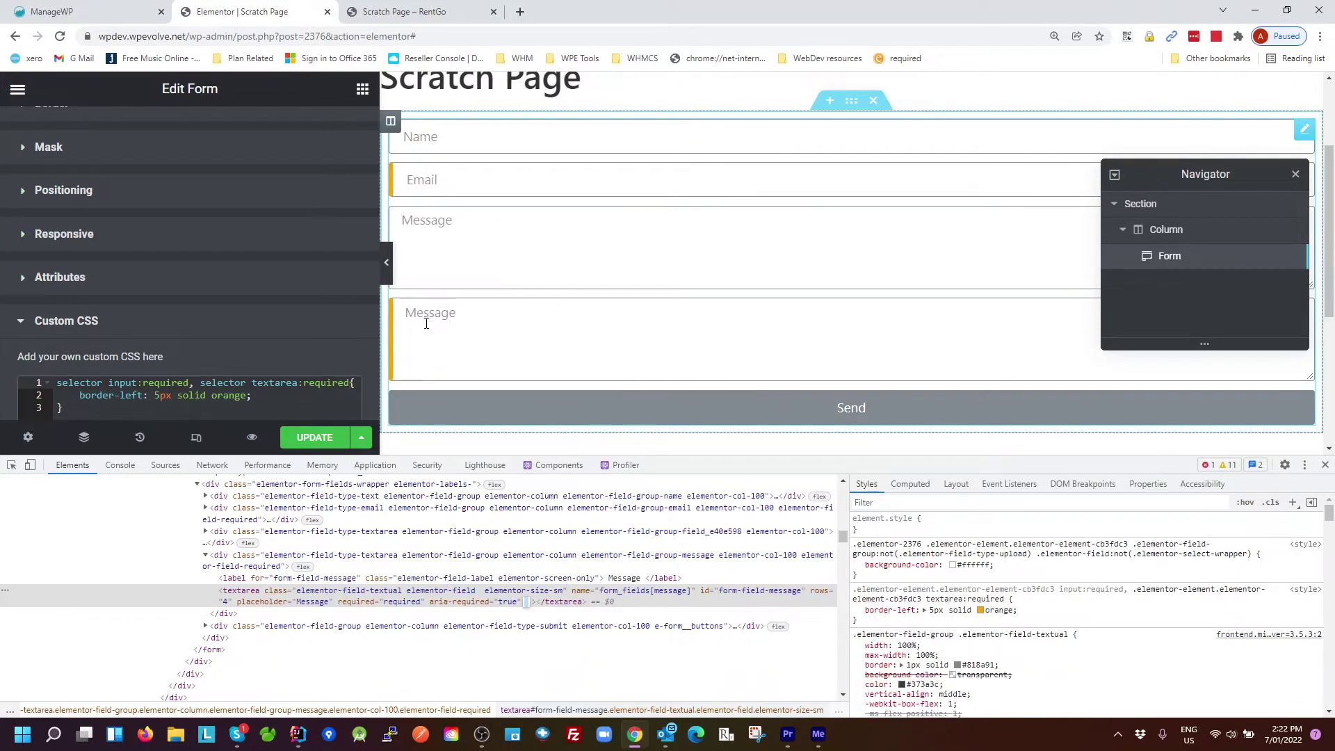
pyautogui.click(327, 436)
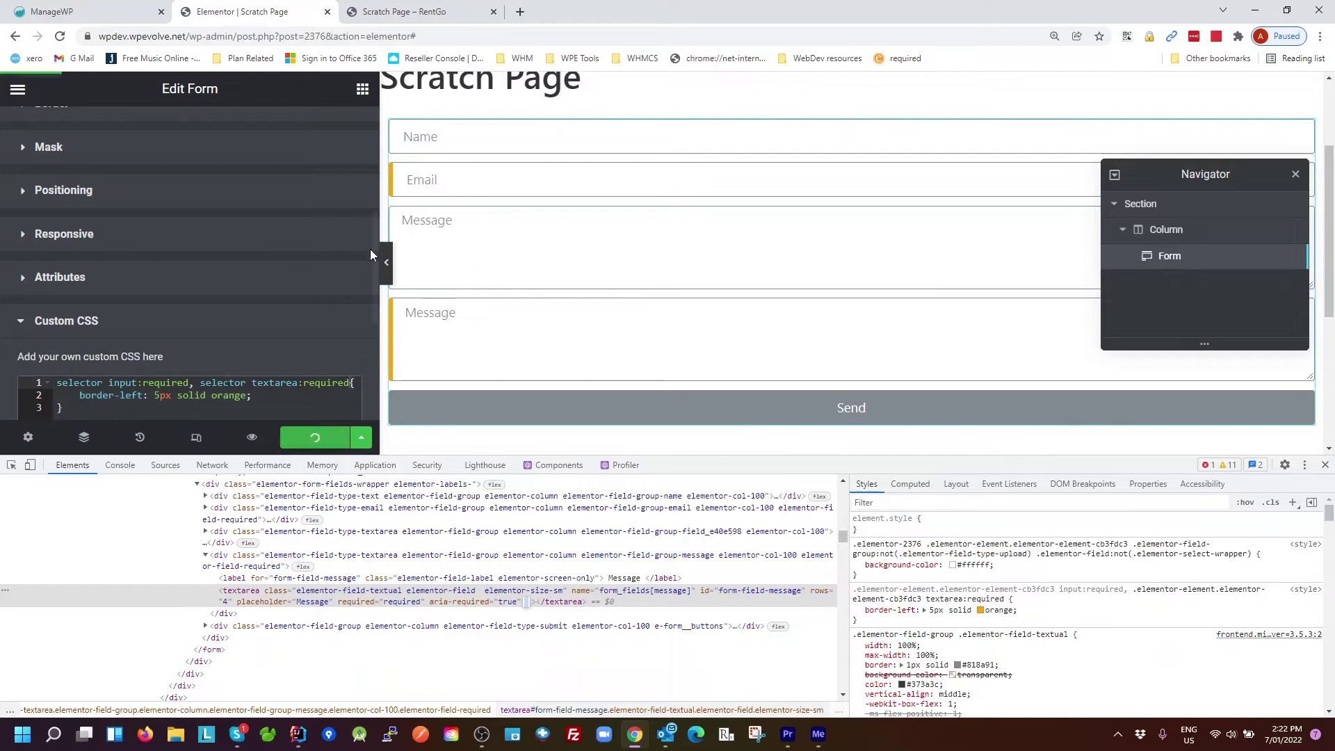
pyautogui.click(420, 14)
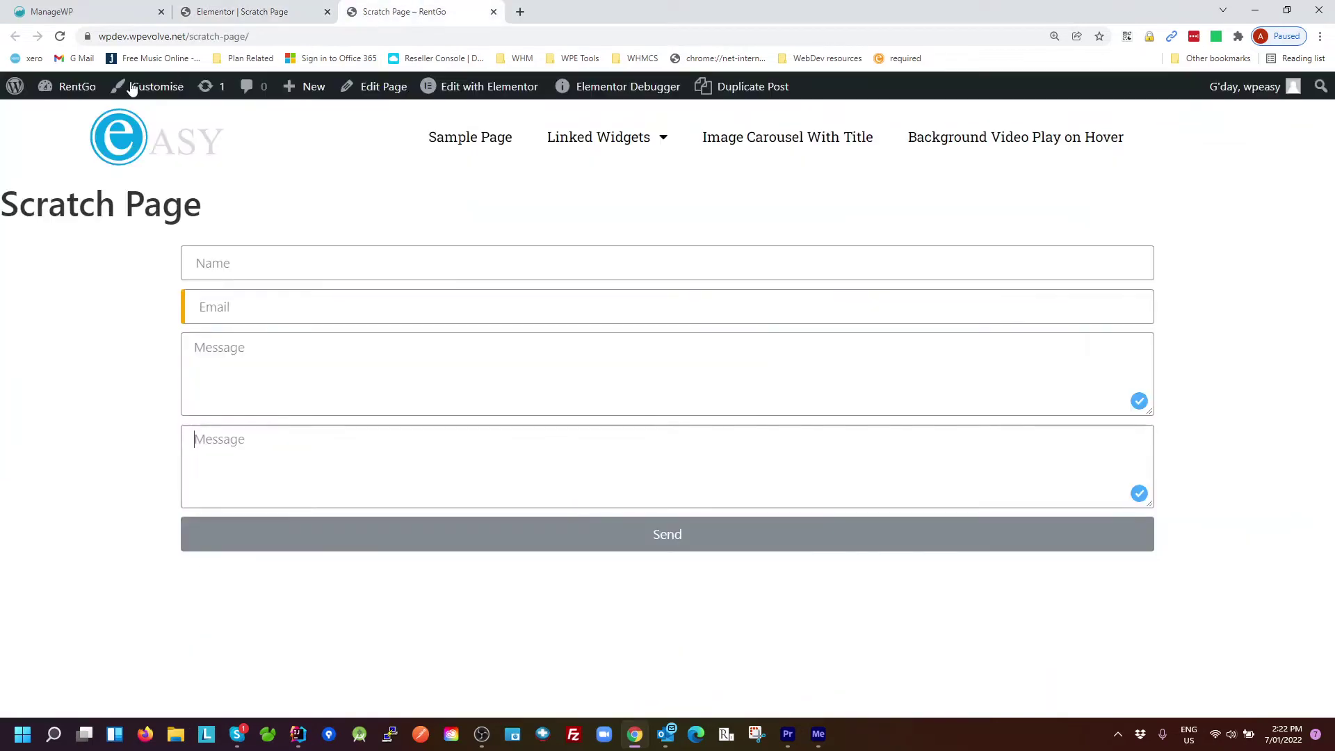
pyautogui.click(59, 36)
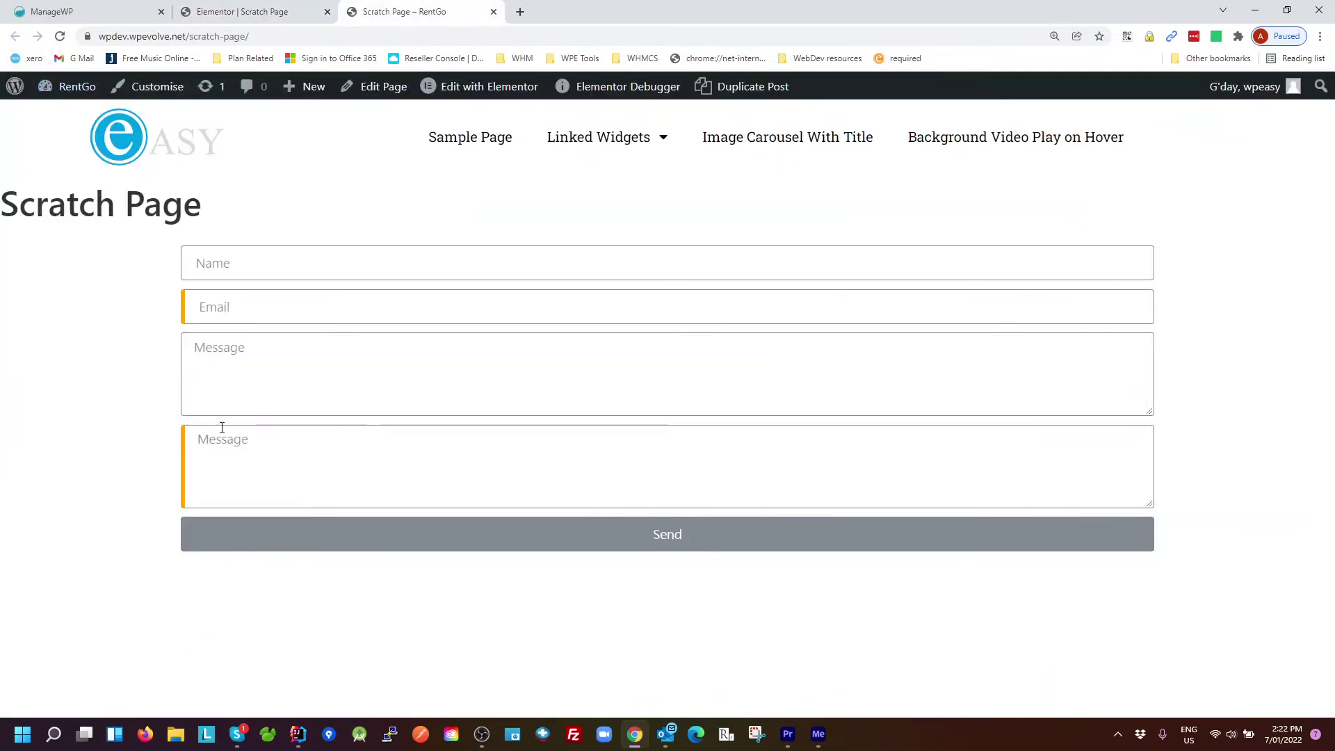
pyautogui.click(208, 306)
pyautogui.click(205, 263)
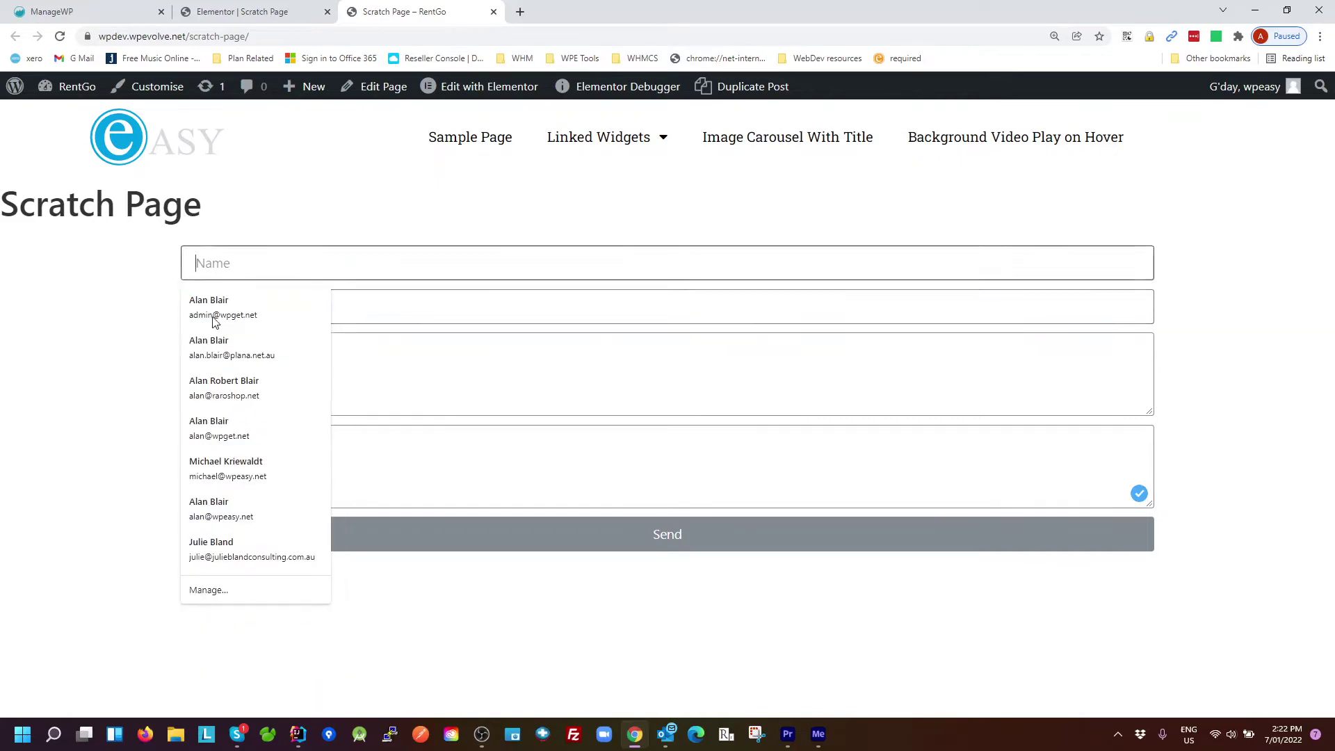
pyautogui.click(120, 355)
pyautogui.click(239, 12)
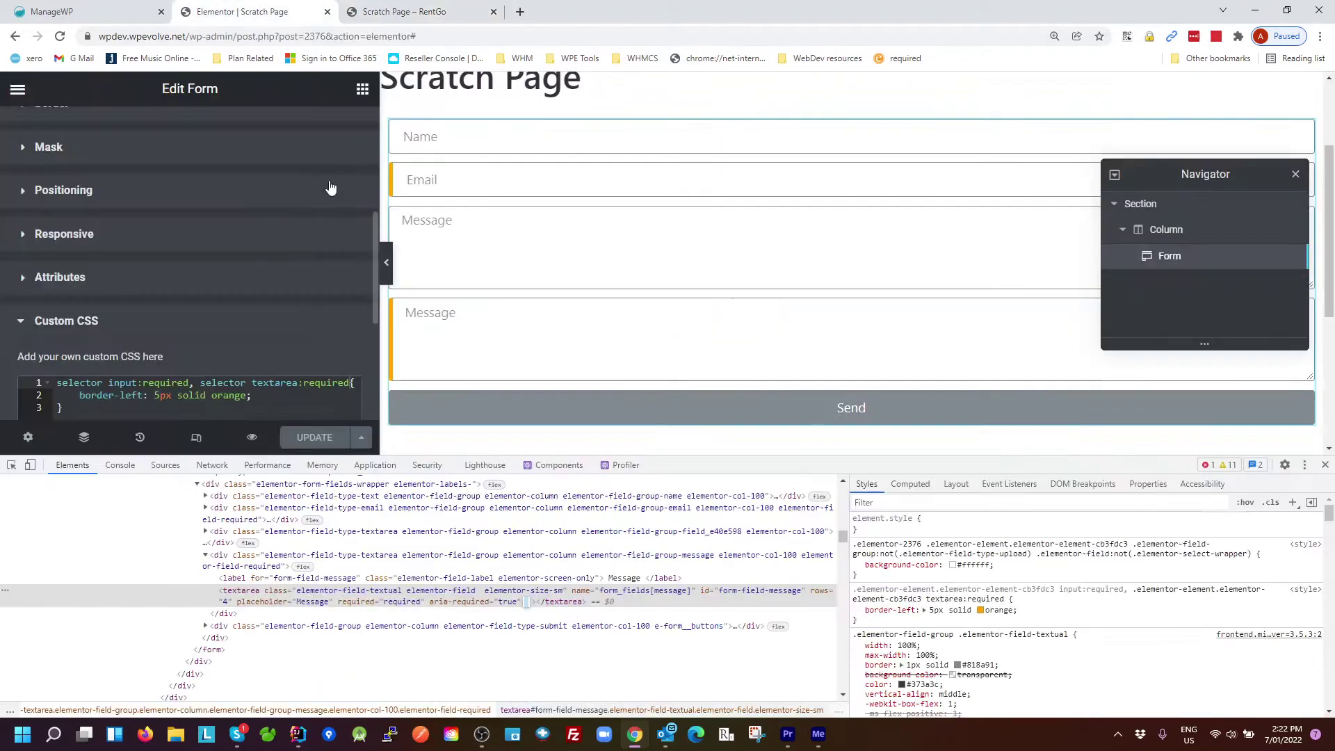
pyautogui.scroll(2, 399, 210)
# Add a Text Editor above the form reading 'Note: Orange markers means required input.' and save.
pyautogui.click(363, 89)
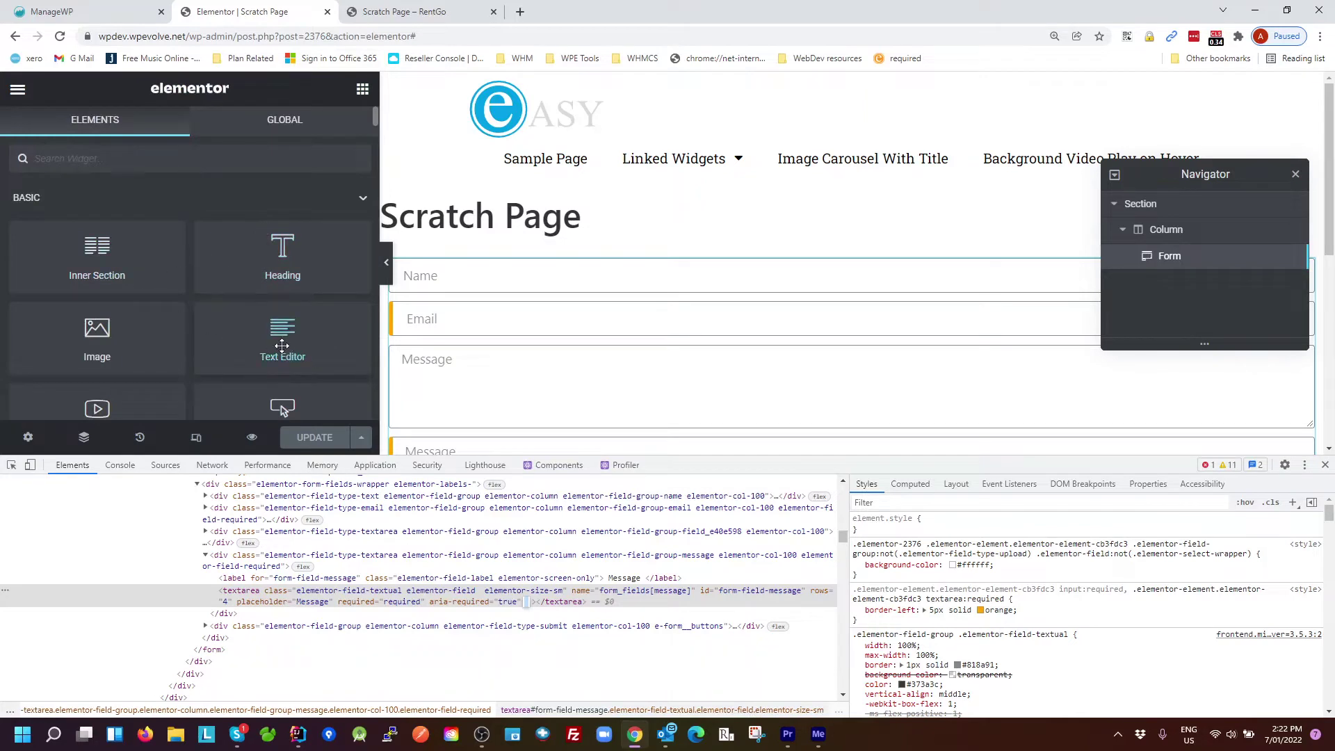
pyautogui.moveTo(281, 346); pyautogui.dragTo(475, 281)
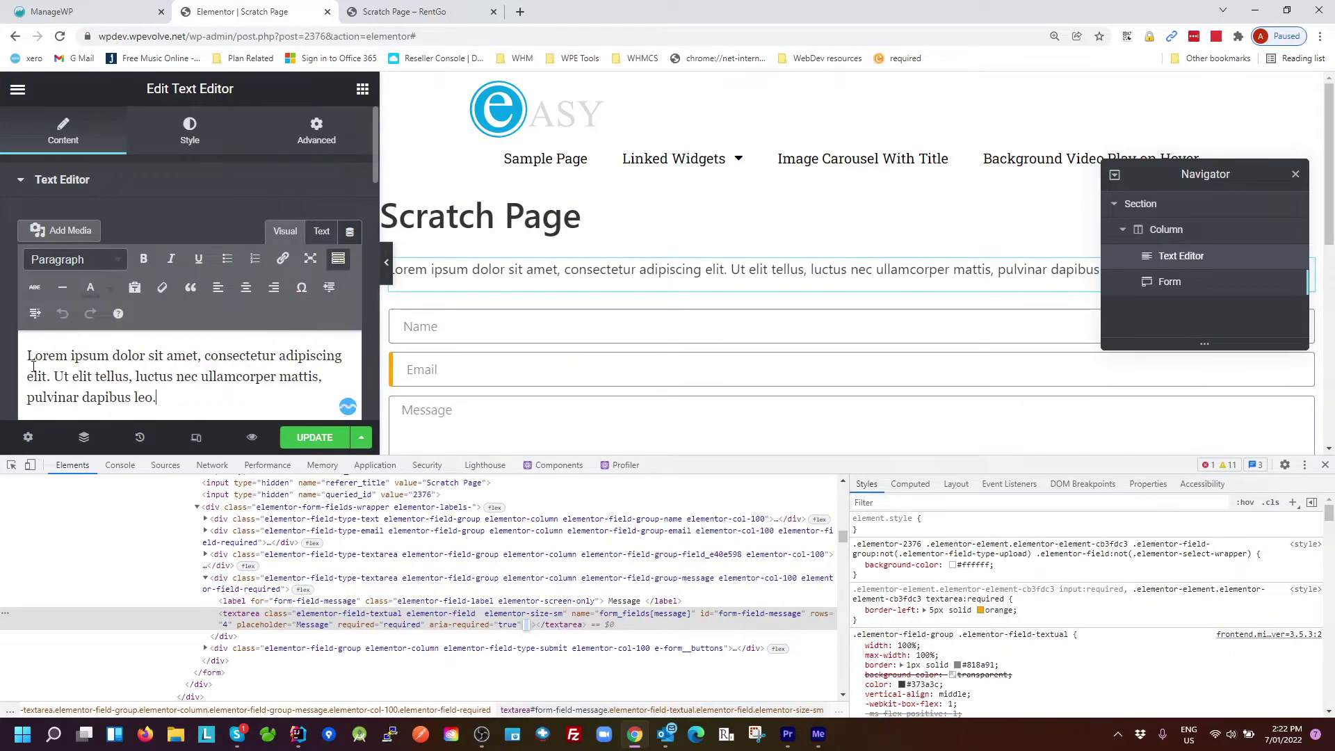
pyautogui.click(1324, 465)
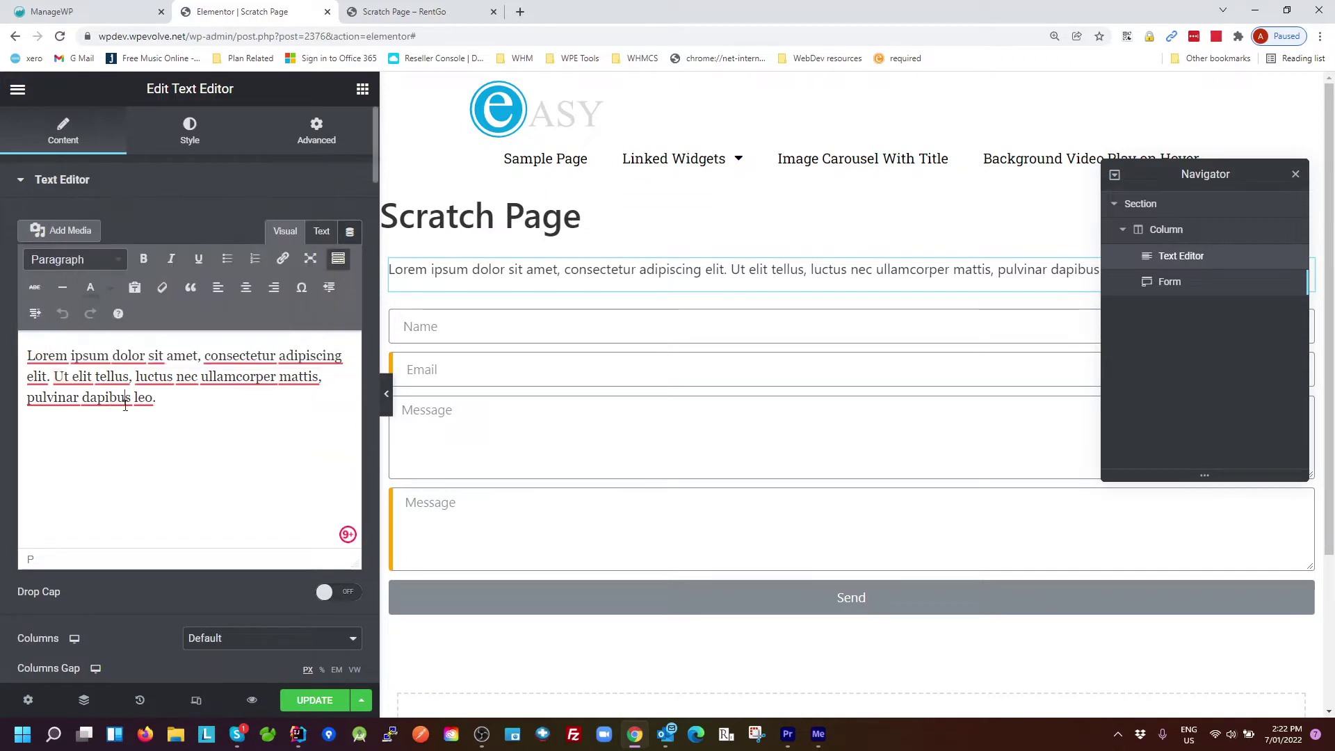
pyautogui.hotkey('ctrl', 'a')
pyautogui.write('N')
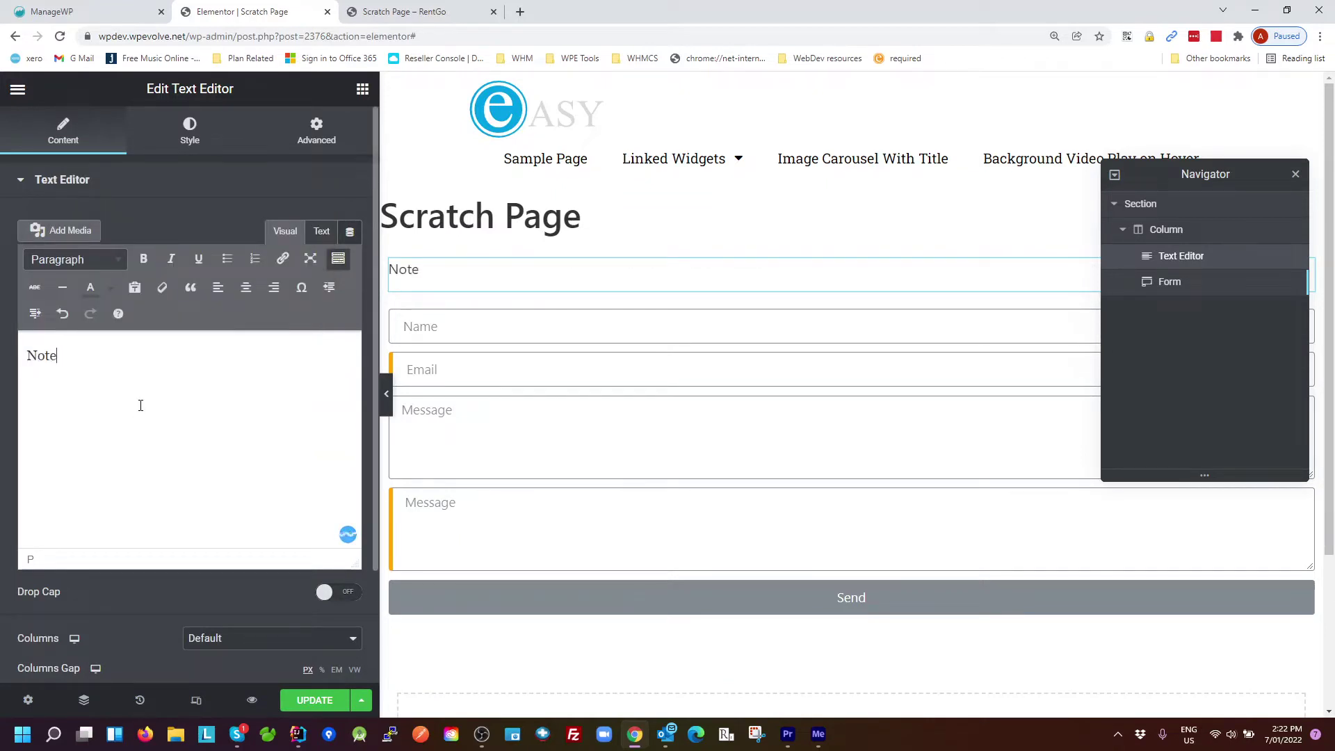
pyautogui.write('ote: Orange markers mea')
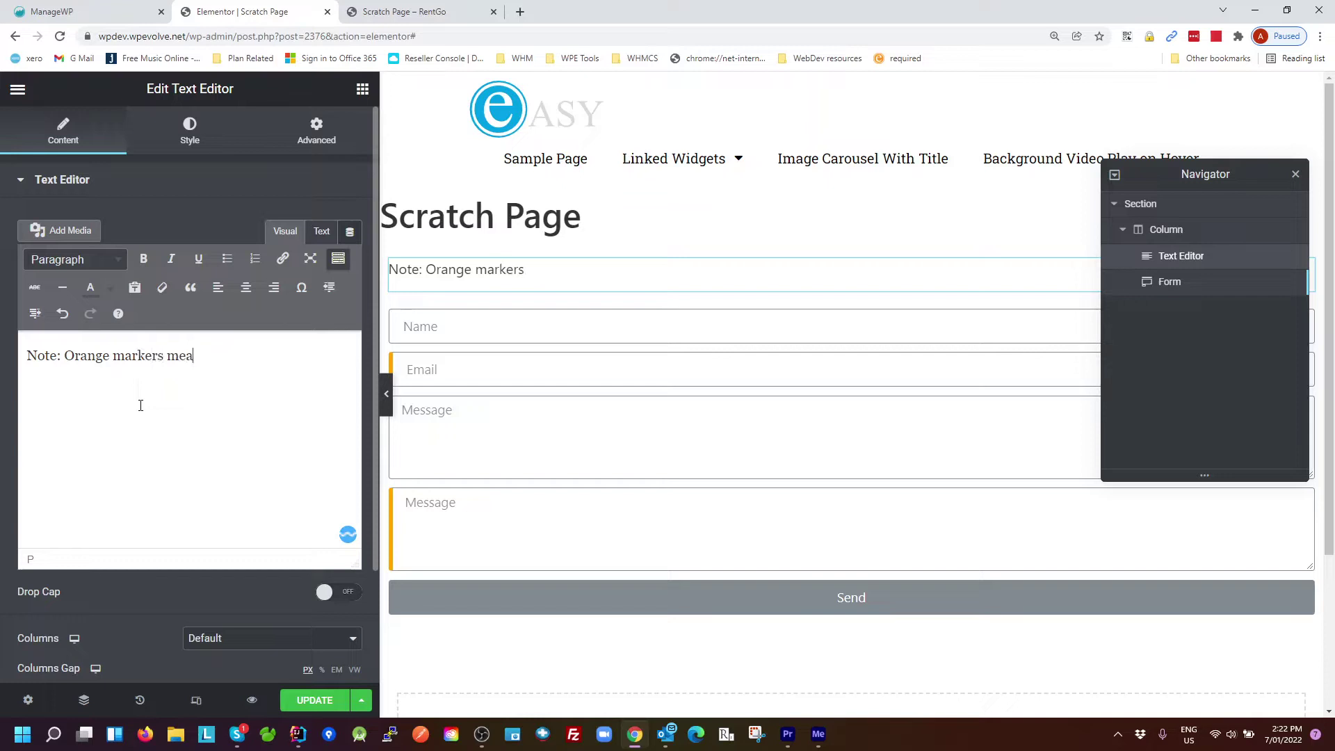
pyautogui.write('ns requir')
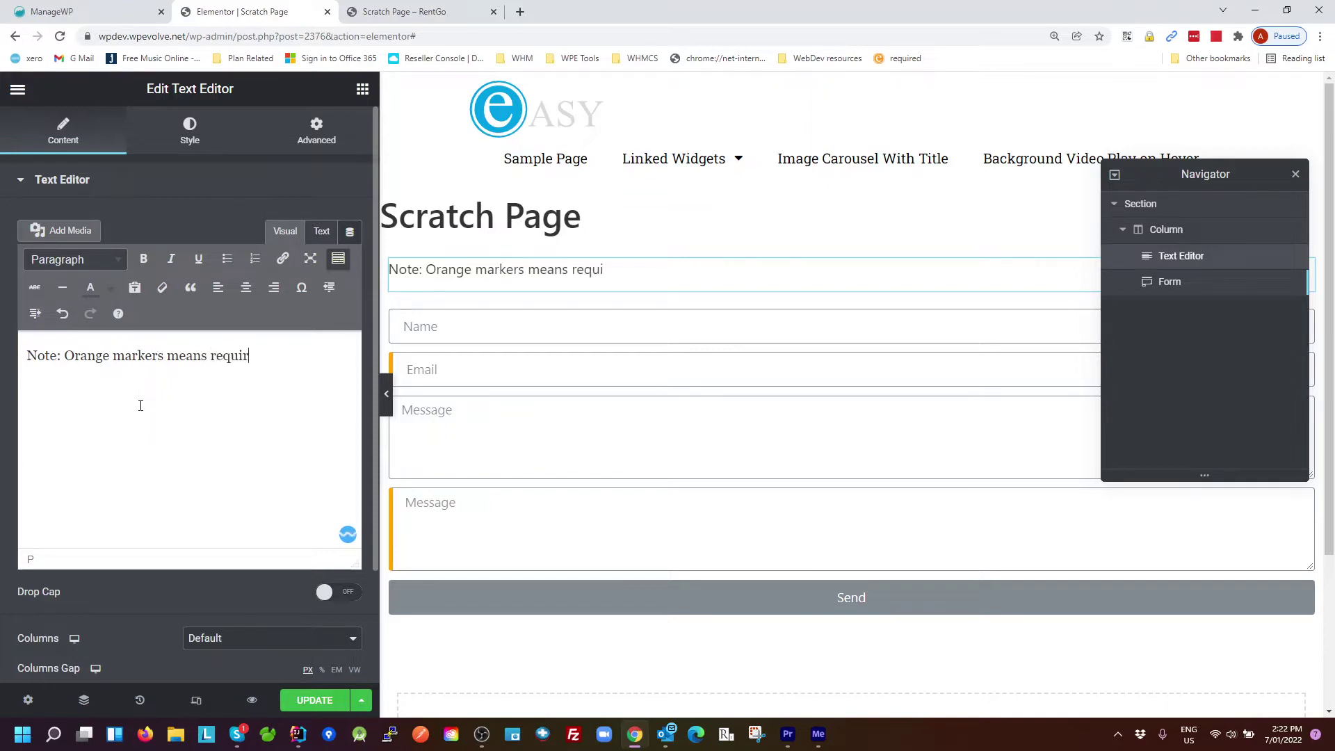
pyautogui.write('ed input.')
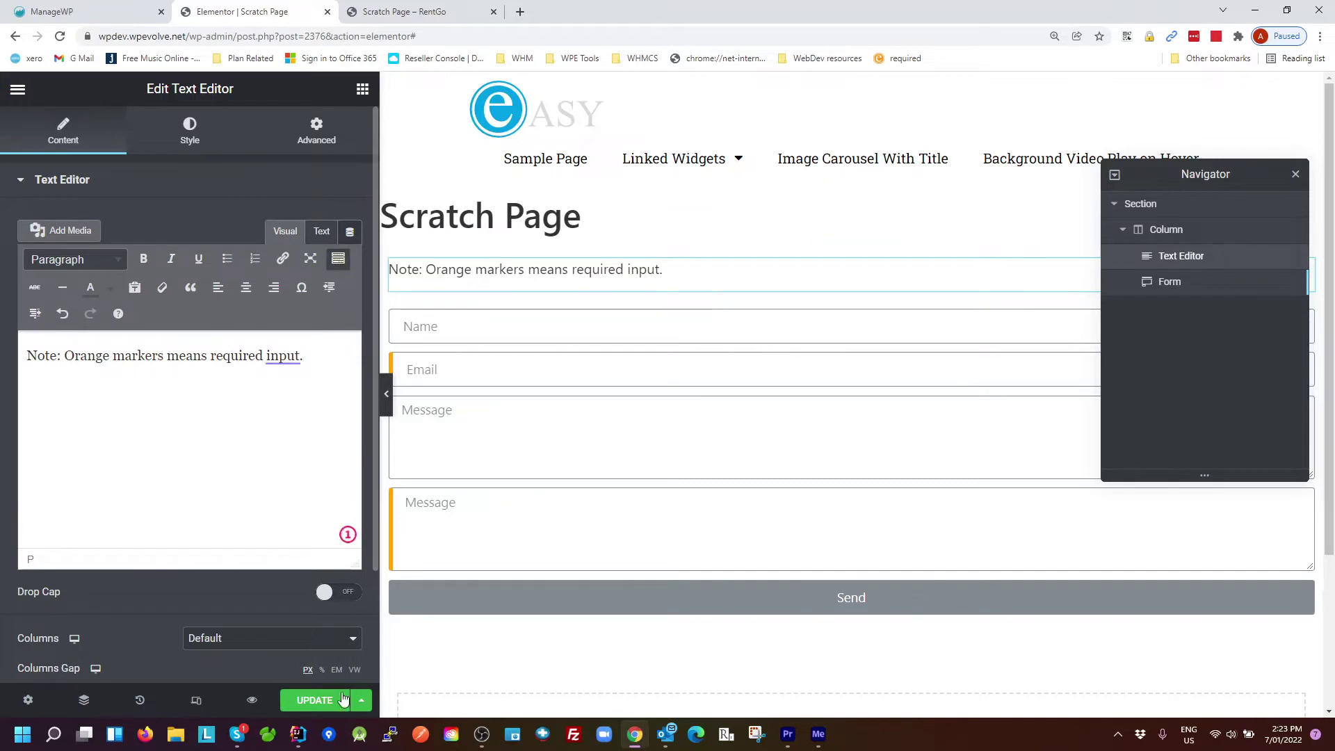
pyautogui.click(314, 700)
# Reload the live Scratch Page and select, then deselect, the note text.
pyautogui.click(410, 12)
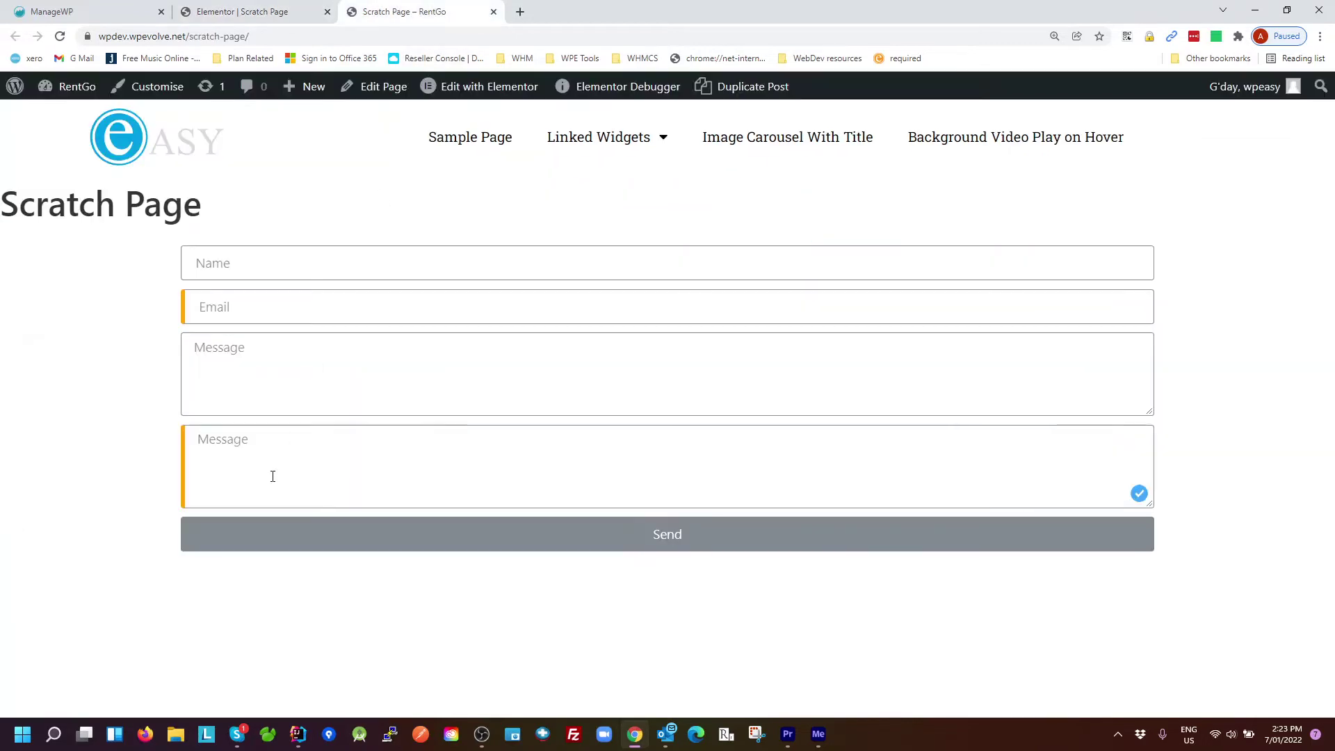
pyautogui.press('F5')
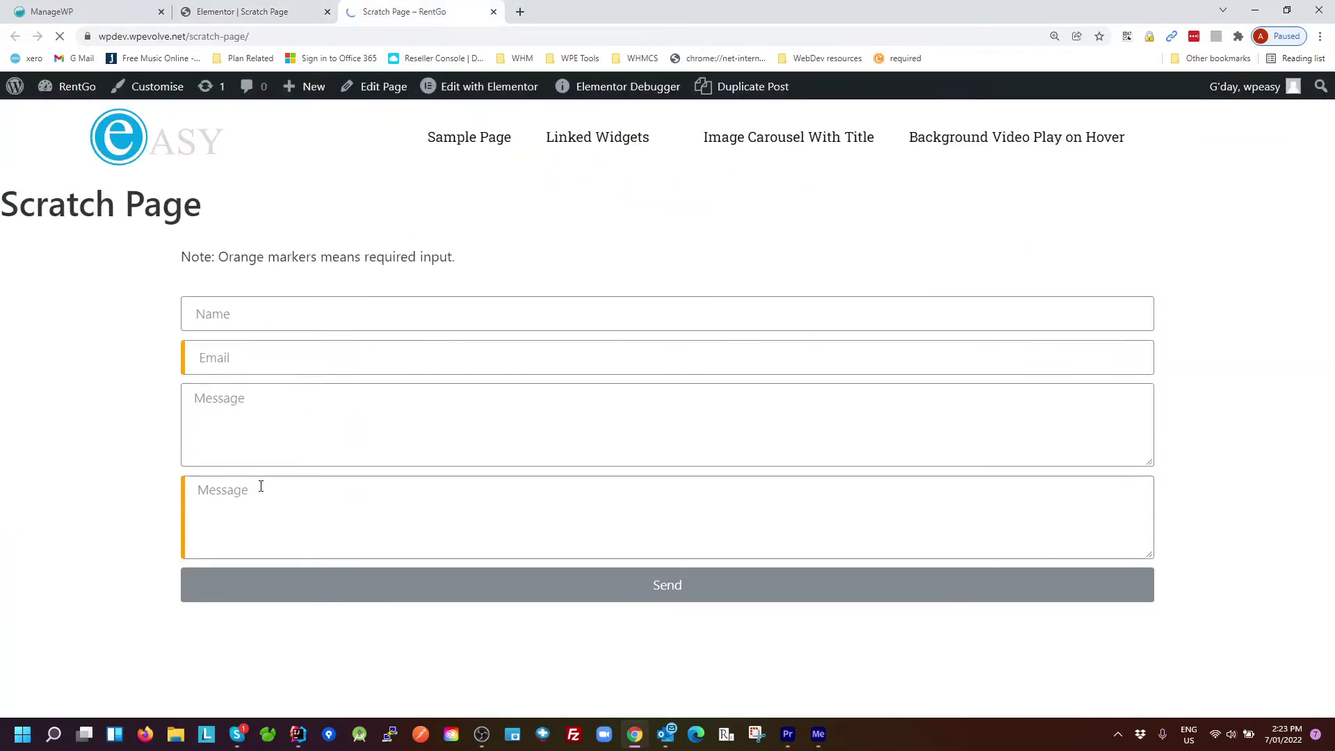
pyautogui.moveTo(198, 260); pyautogui.dragTo(470, 262)
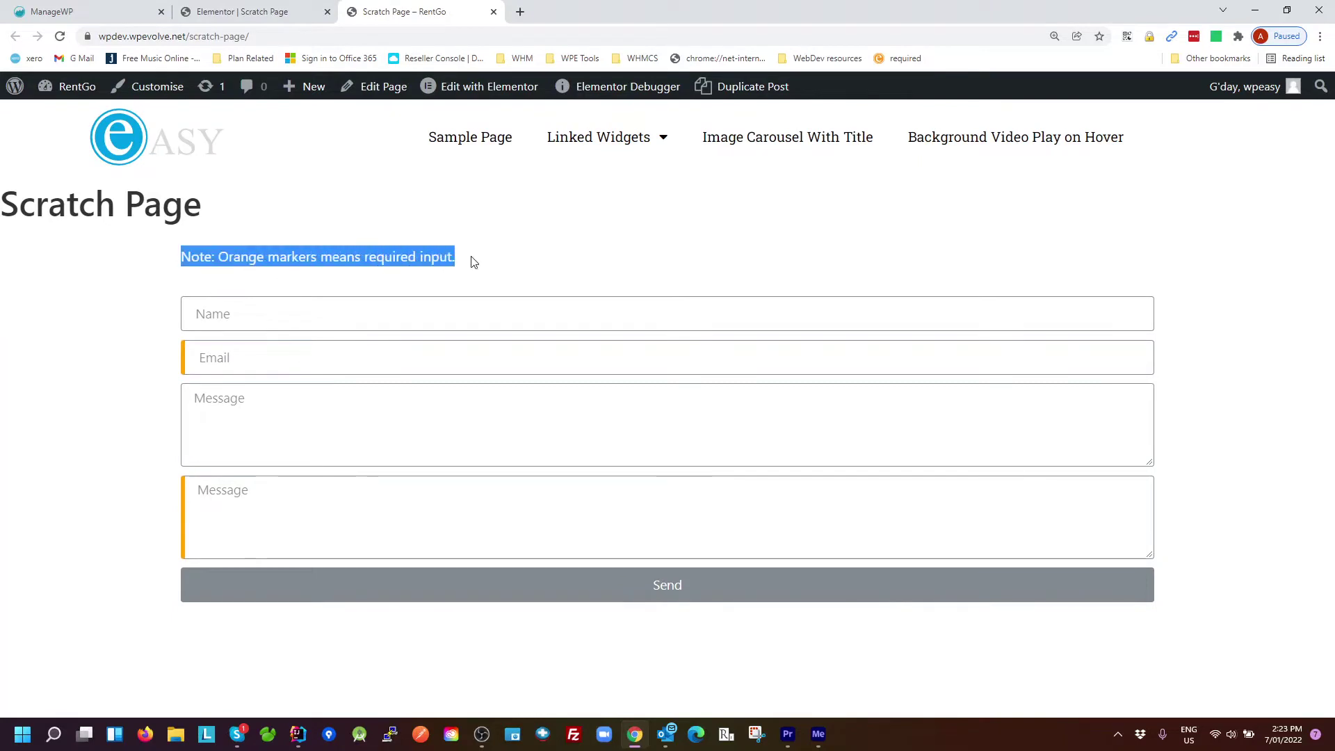
pyautogui.click(417, 281)
# Click through Name, Email and both Message boxes, then submit the empty form to test validation.
pyautogui.click(270, 315)
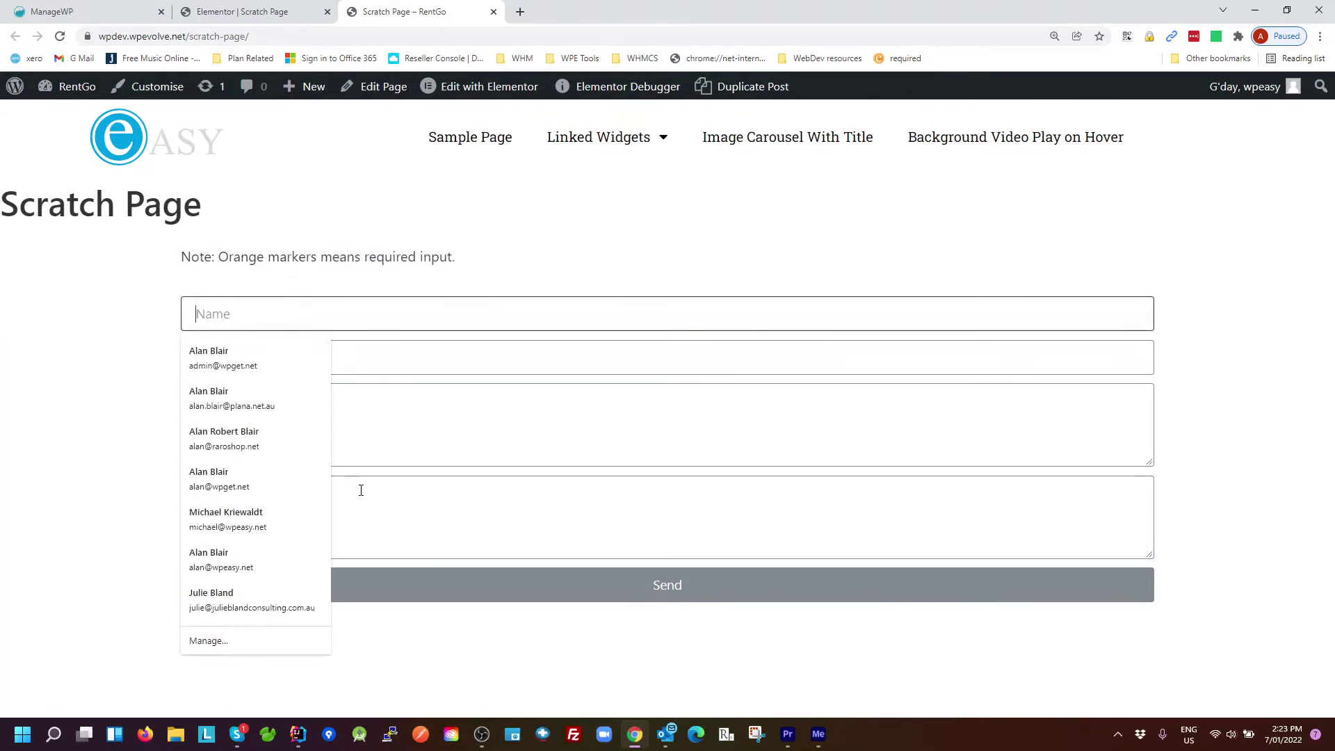
pyautogui.click(447, 351)
pyautogui.click(592, 448)
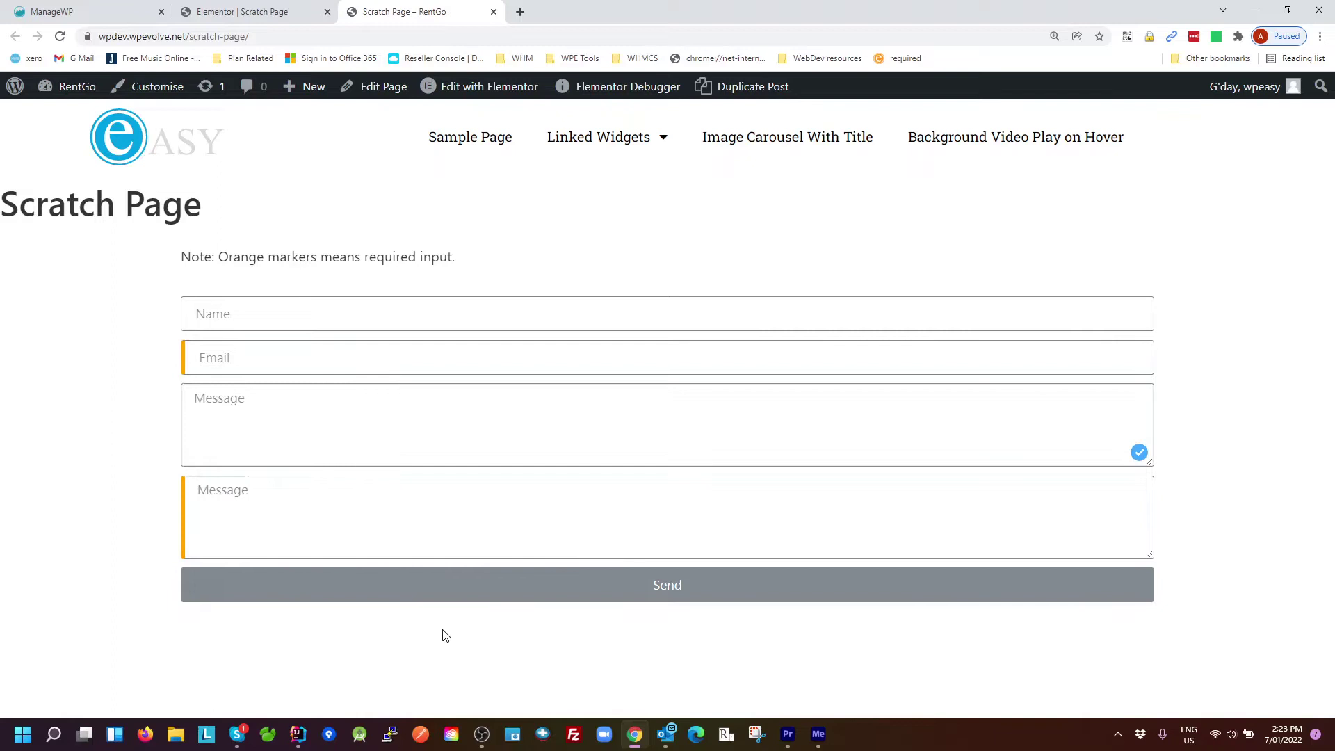
pyautogui.click(290, 549)
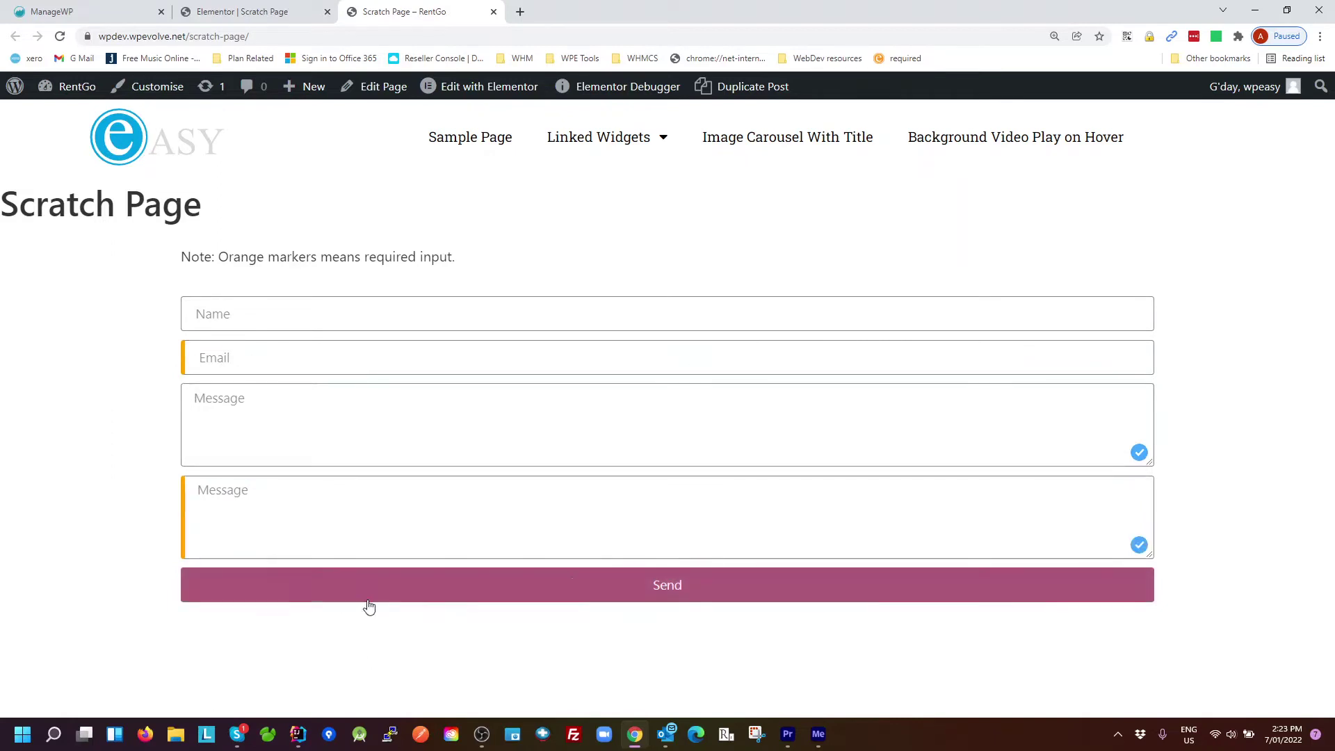
pyautogui.click(569, 586)
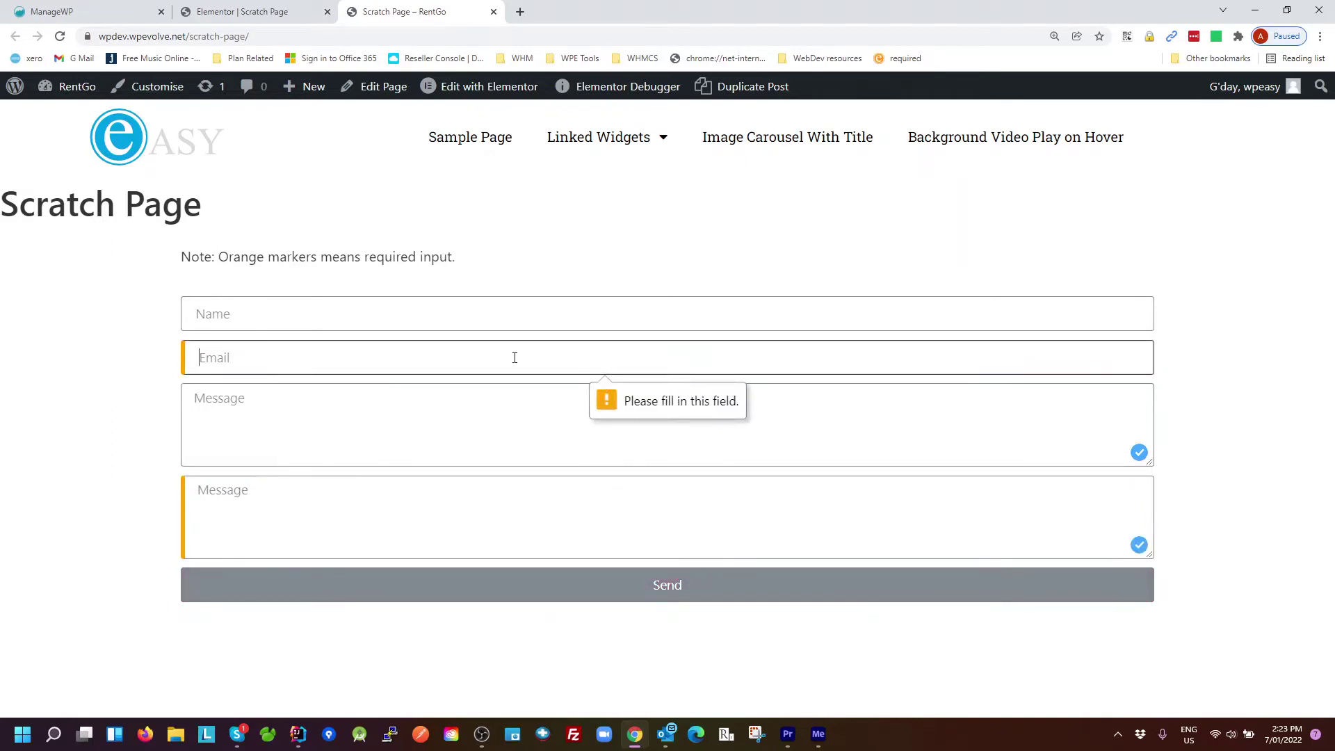
# Autofill Name and Email from a saved Chrome entry and submit the form again.
pyautogui.click(318, 364)
pyautogui.click(355, 389)
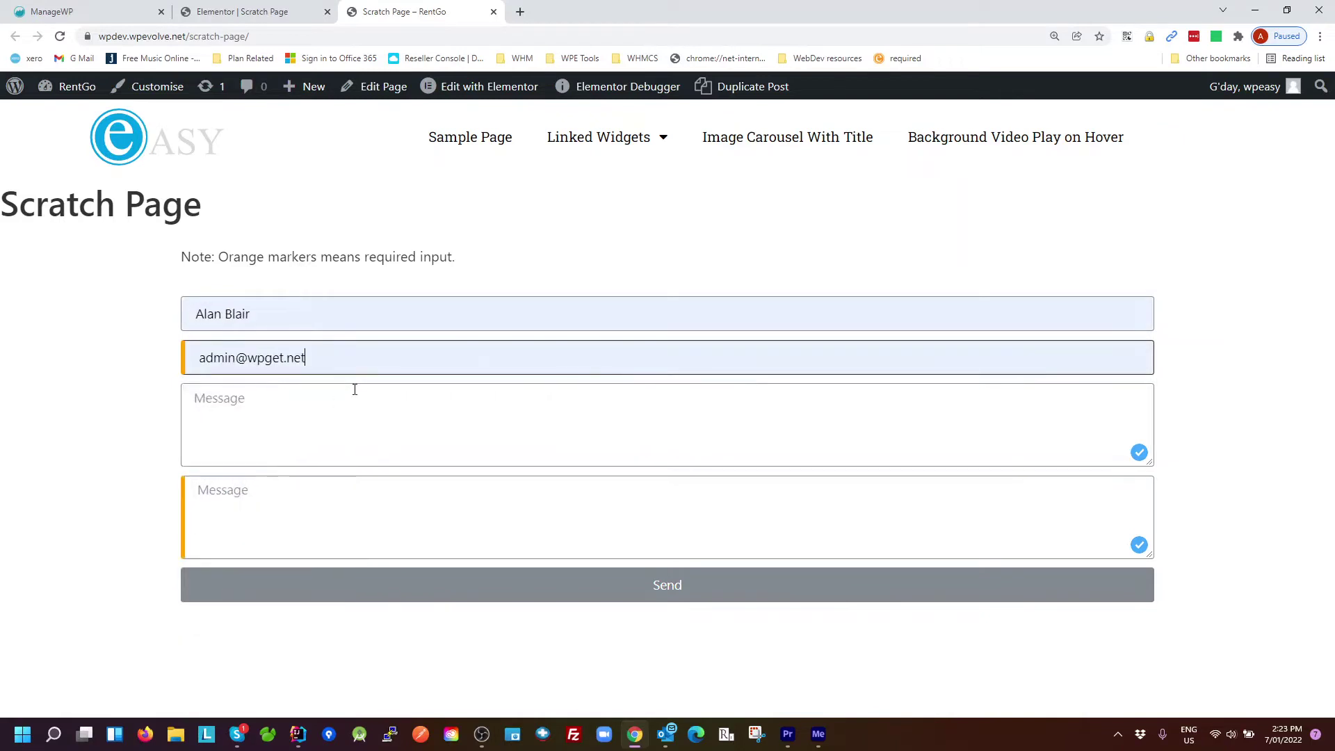
pyautogui.click(679, 589)
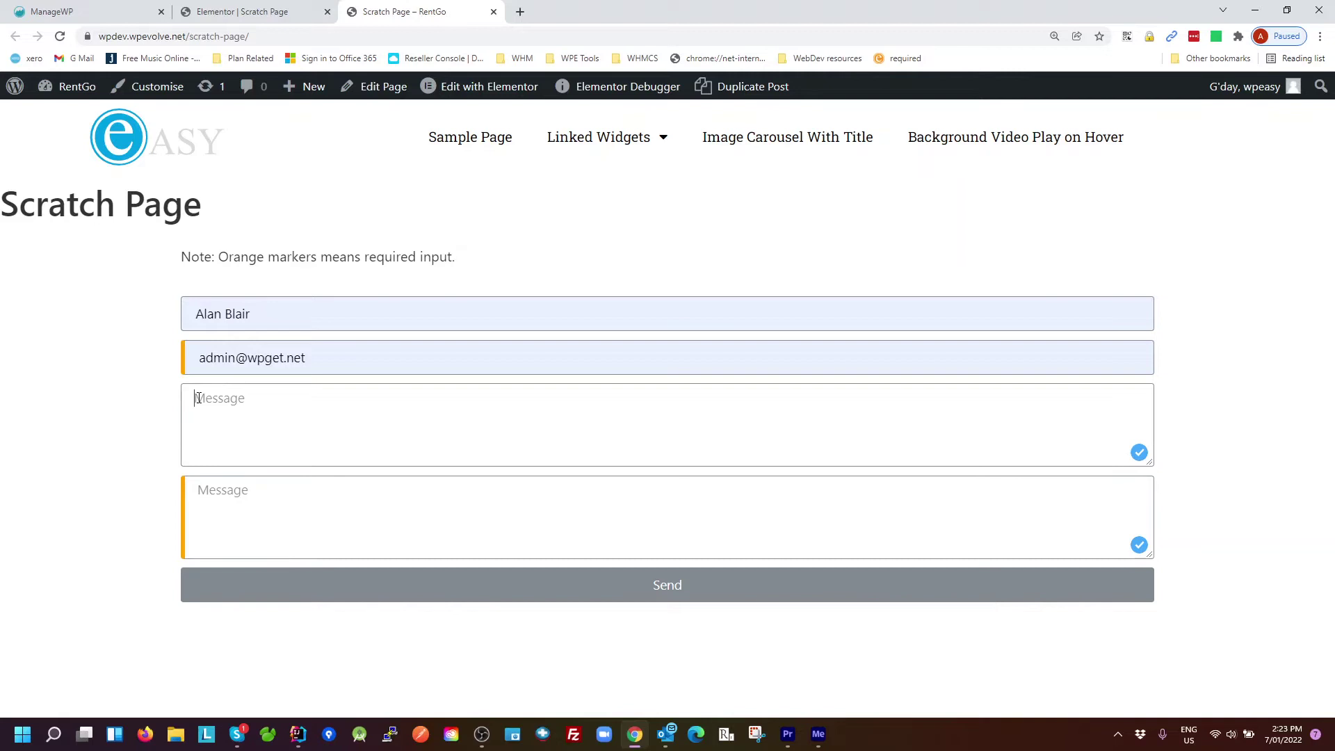
# In the editor, select the form, open Form Fields, and toggle Label to Show, then back to Hide.
pyautogui.click(273, 18)
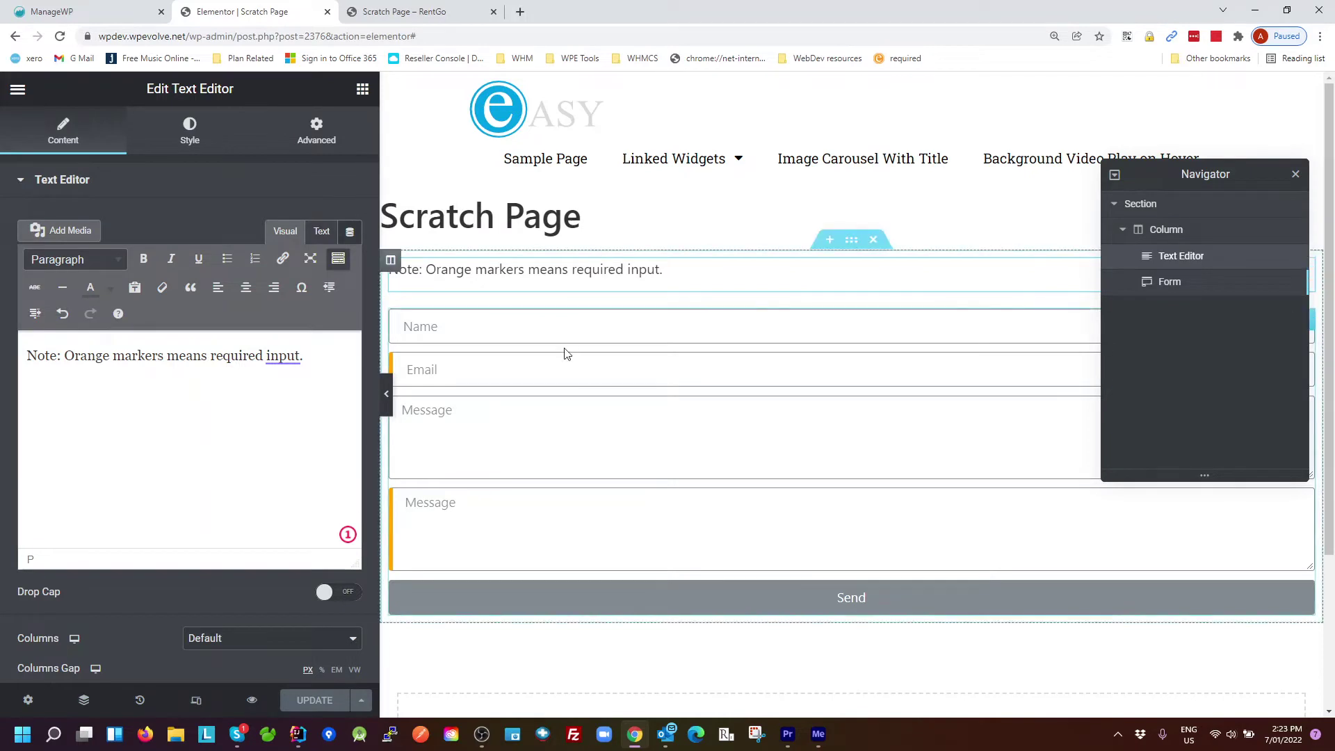
pyautogui.click(563, 326)
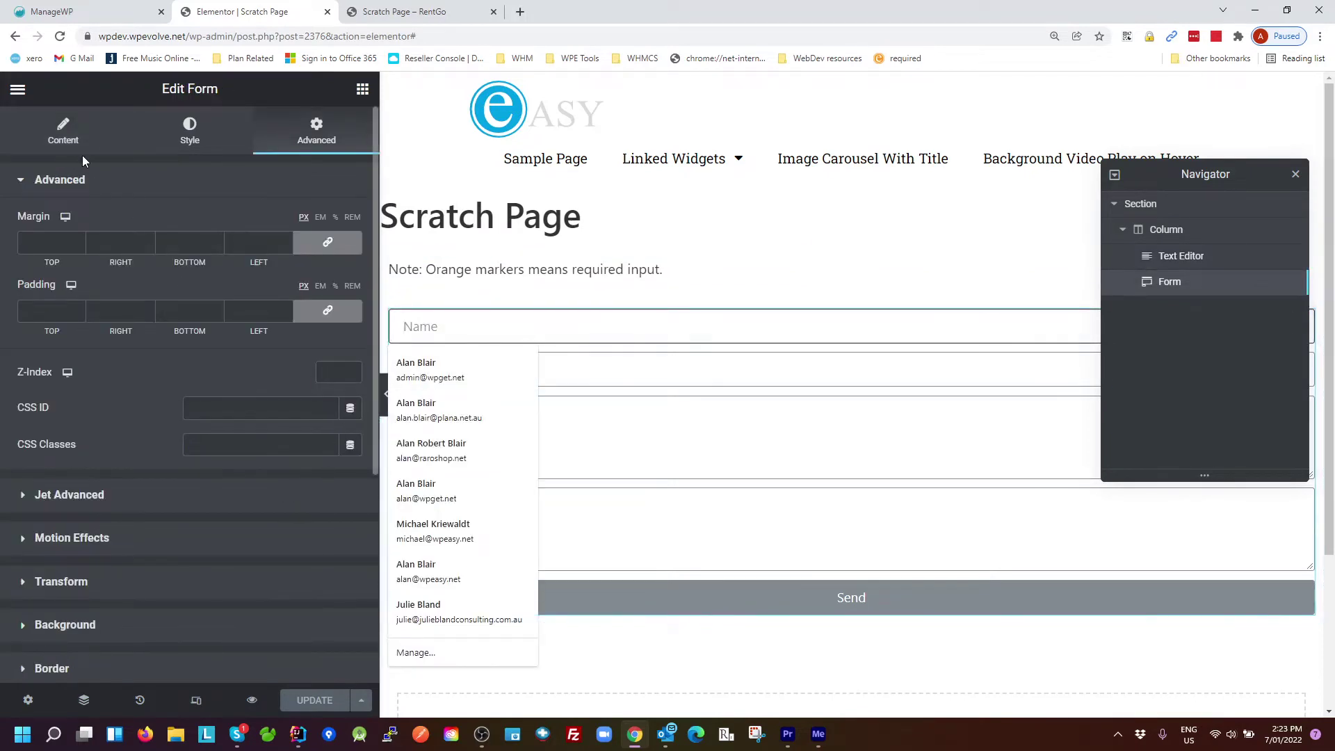
pyautogui.click(82, 152)
pyautogui.click(341, 552)
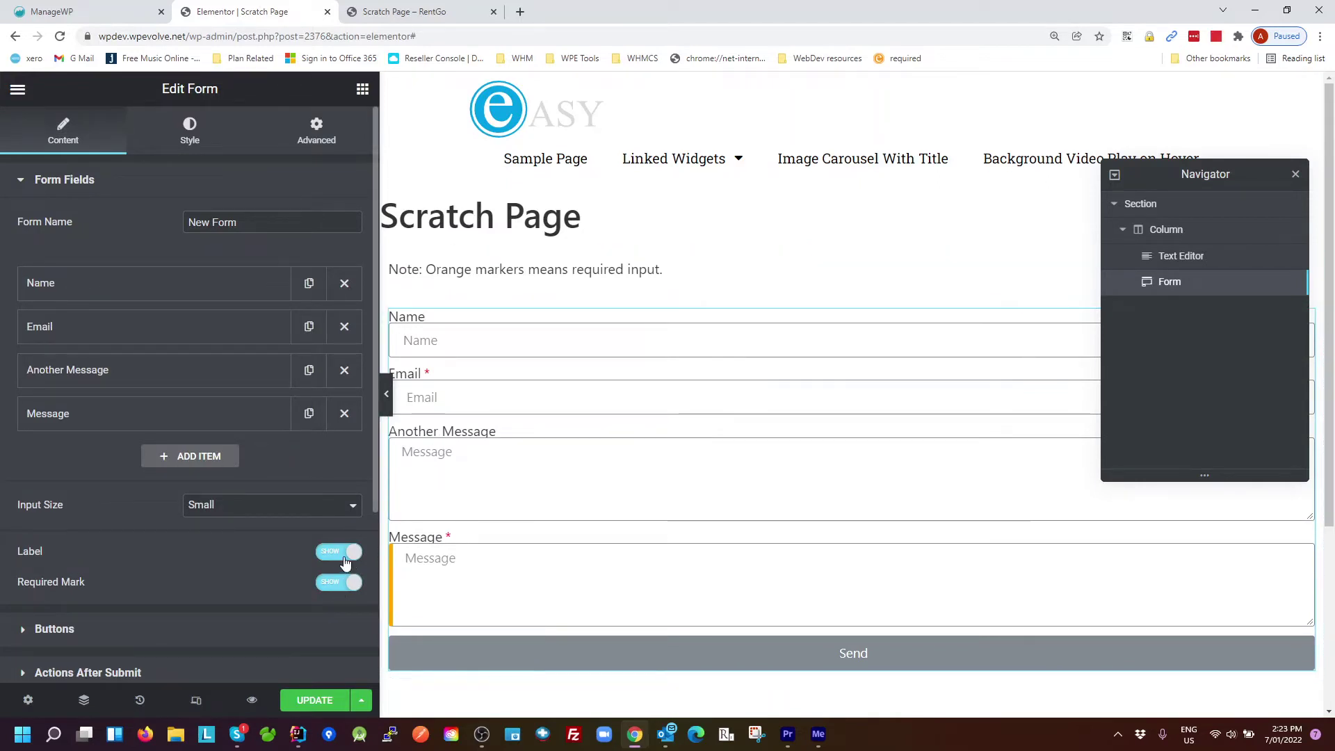
pyautogui.click(344, 553)
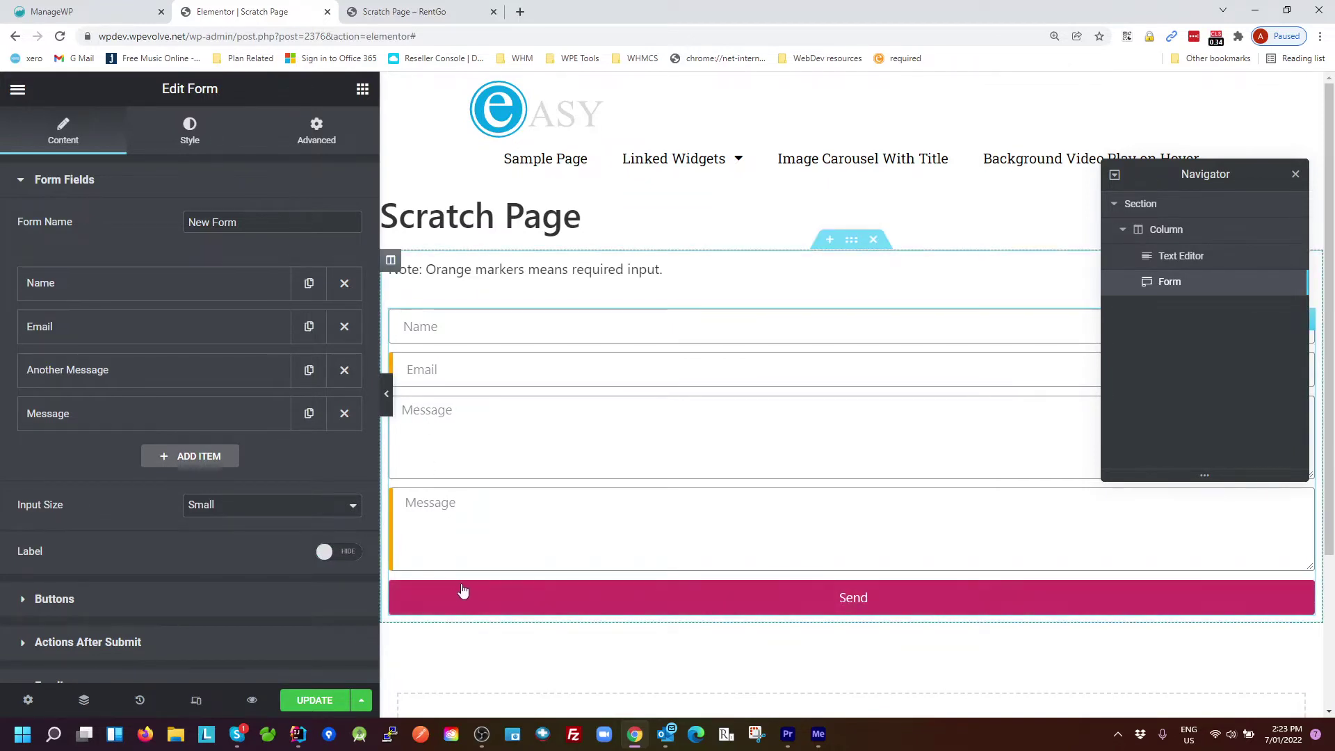
pyautogui.scroll(-1, 427, 609)
# Add a new Radio field with options Test 1 and Test 2.
pyautogui.scroll(-2, 427, 608)
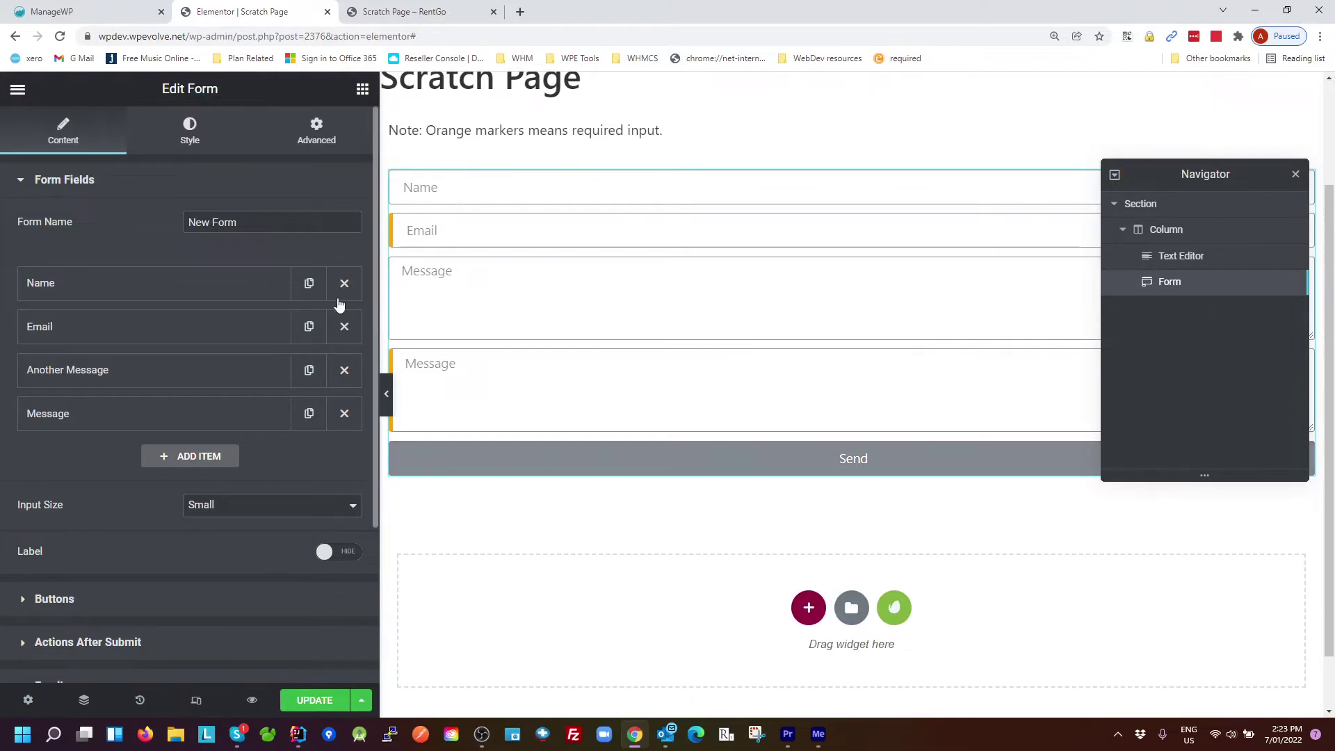
pyautogui.click(199, 456)
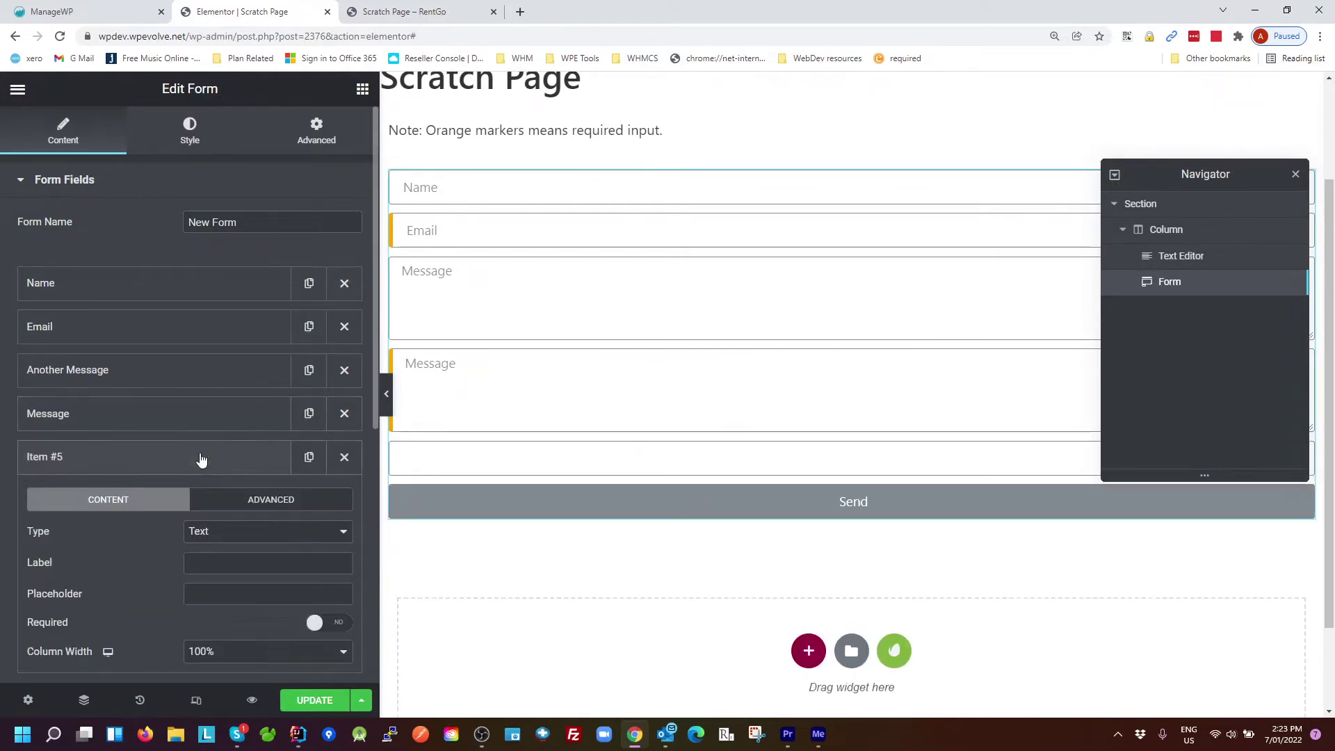
pyautogui.click(256, 537)
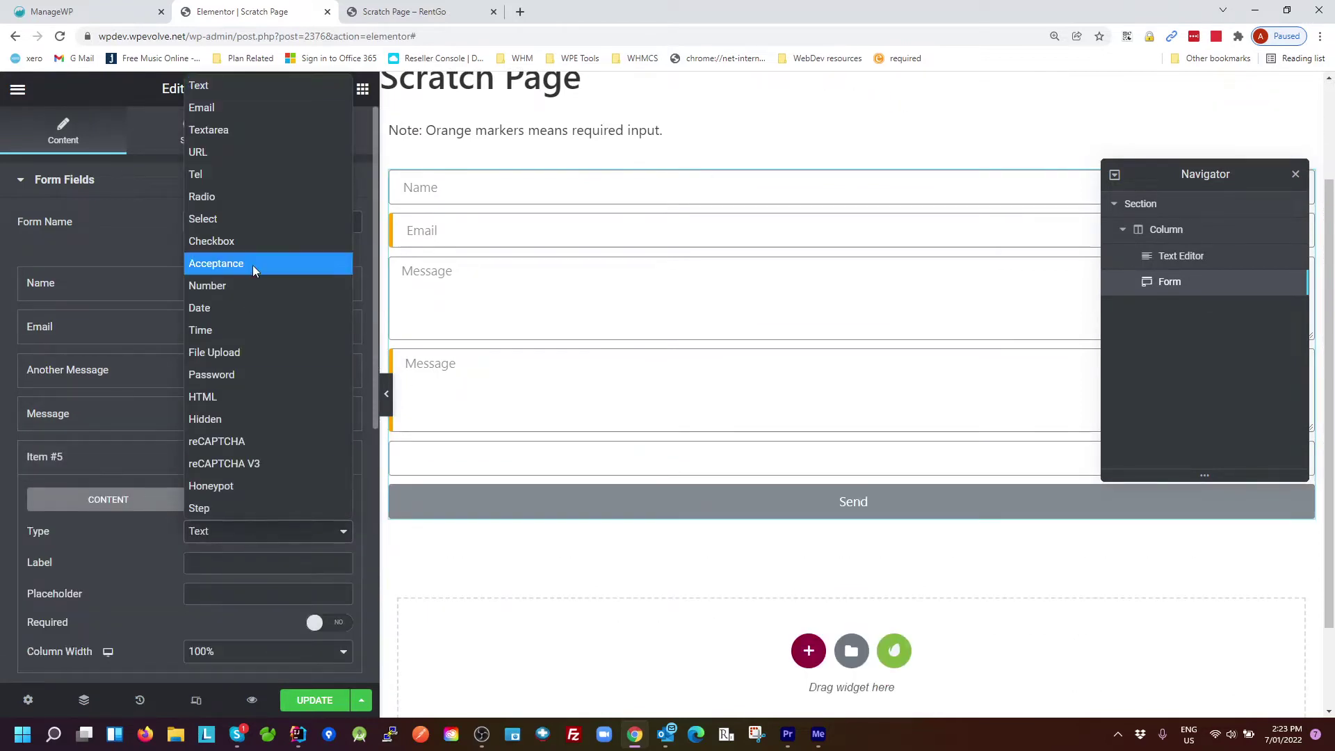
pyautogui.click(263, 200)
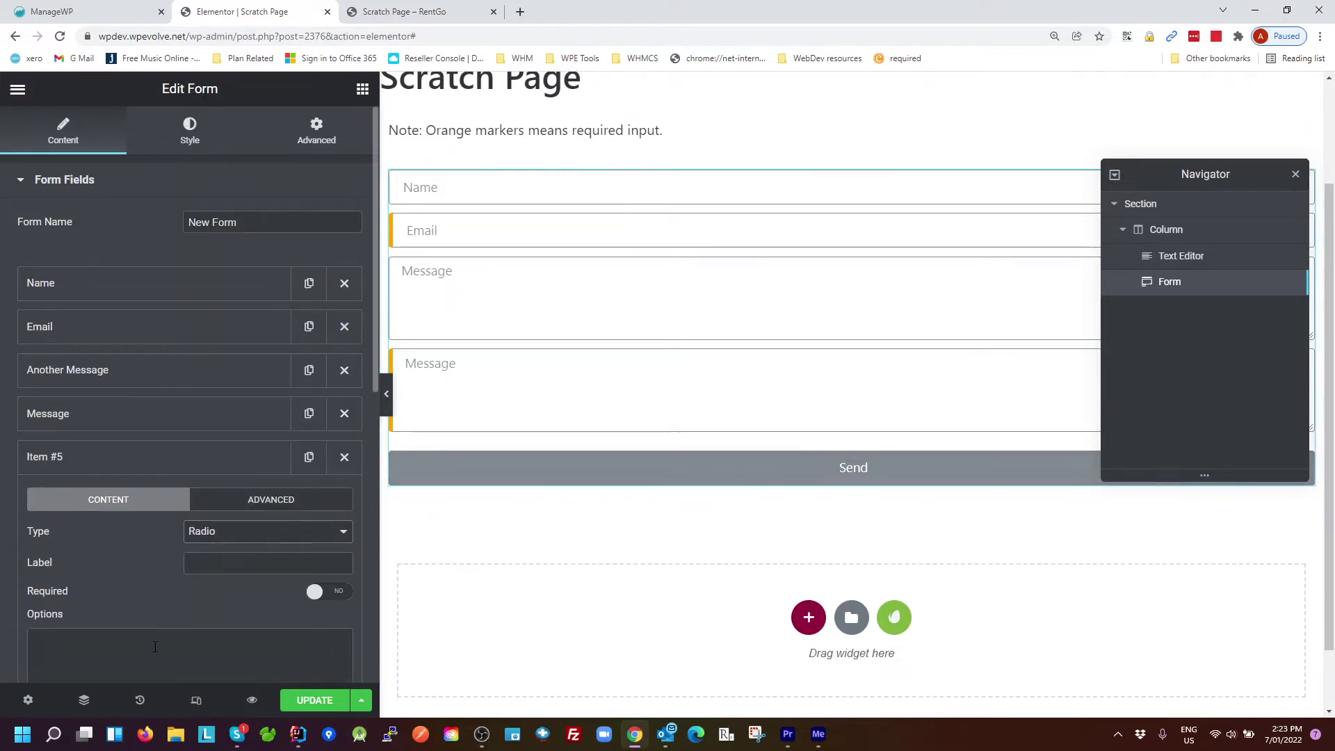
pyautogui.click(165, 625)
pyautogui.write('Test 1')
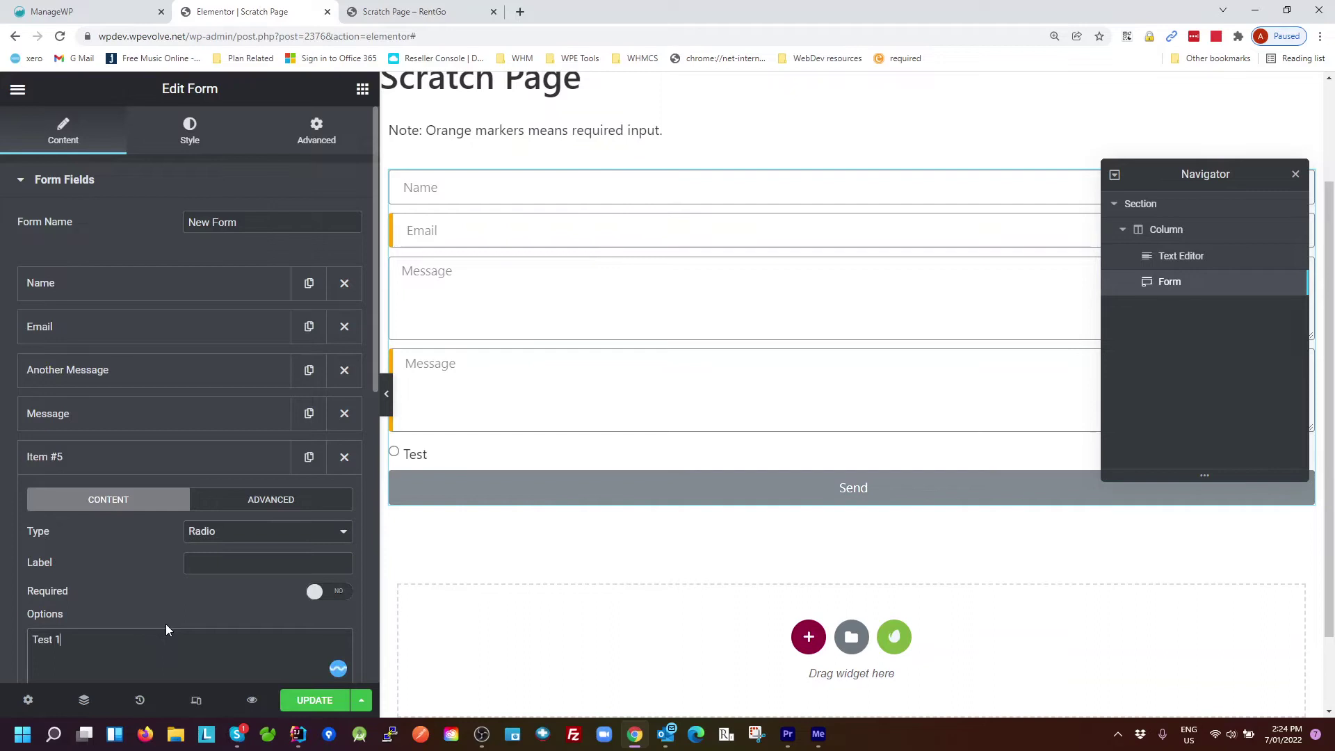
pyautogui.press('Return')
pyautogui.write('Test ')
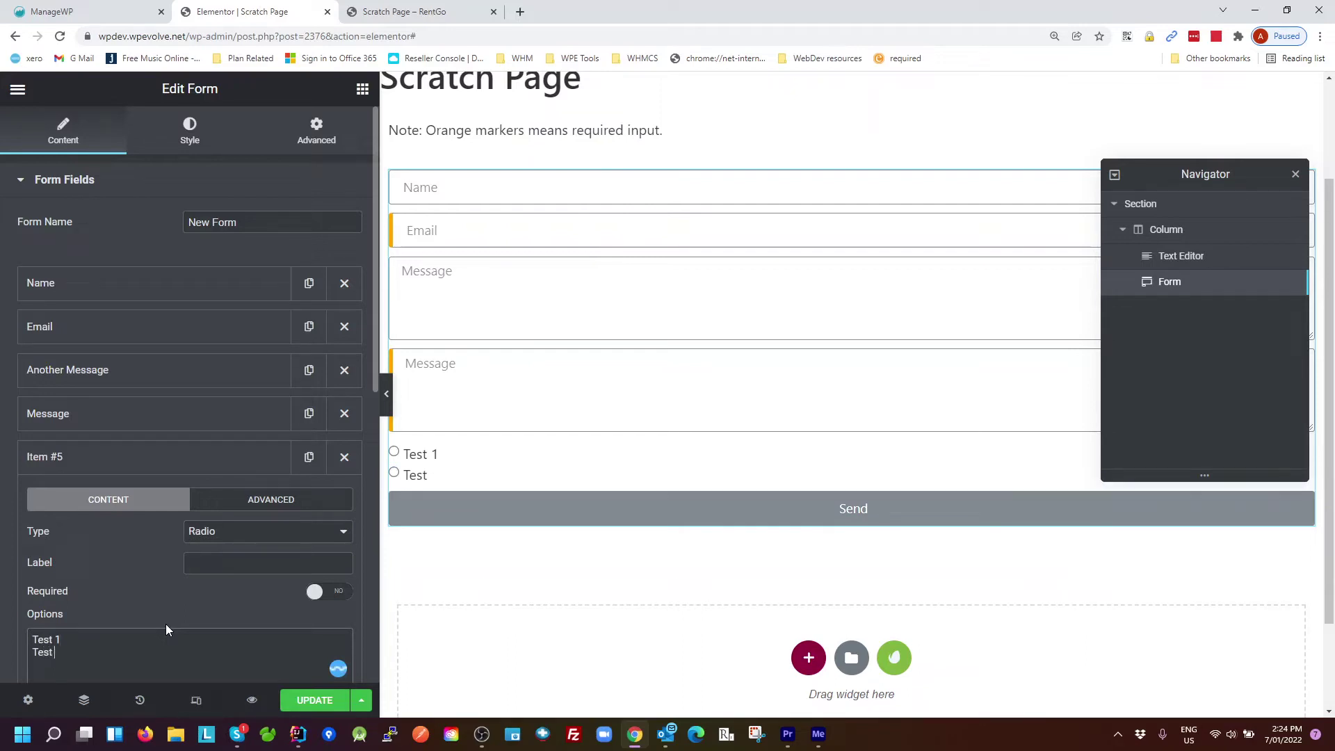
pyautogui.write('2')
# Label the radio field 'test radio' and make it required.
pyautogui.scroll(-3, 315, 542)
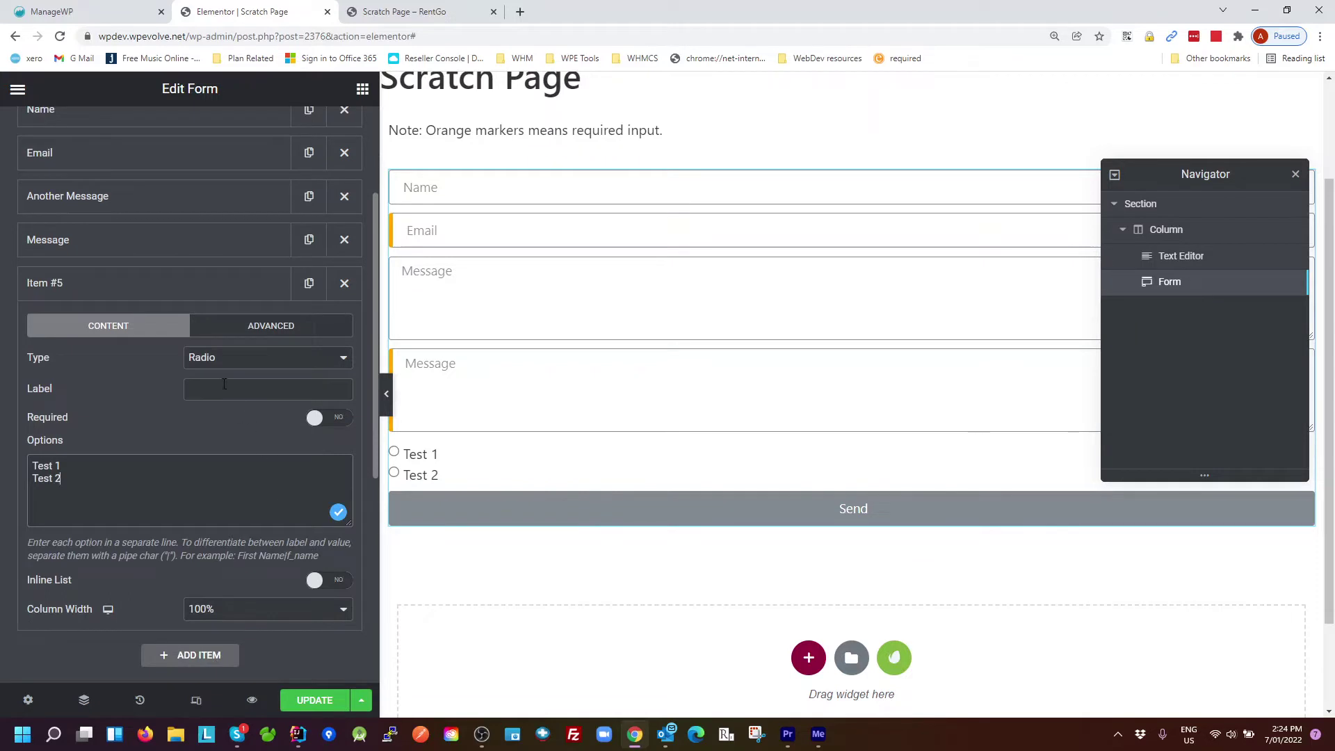
pyautogui.click(319, 398)
pyautogui.write('test ')
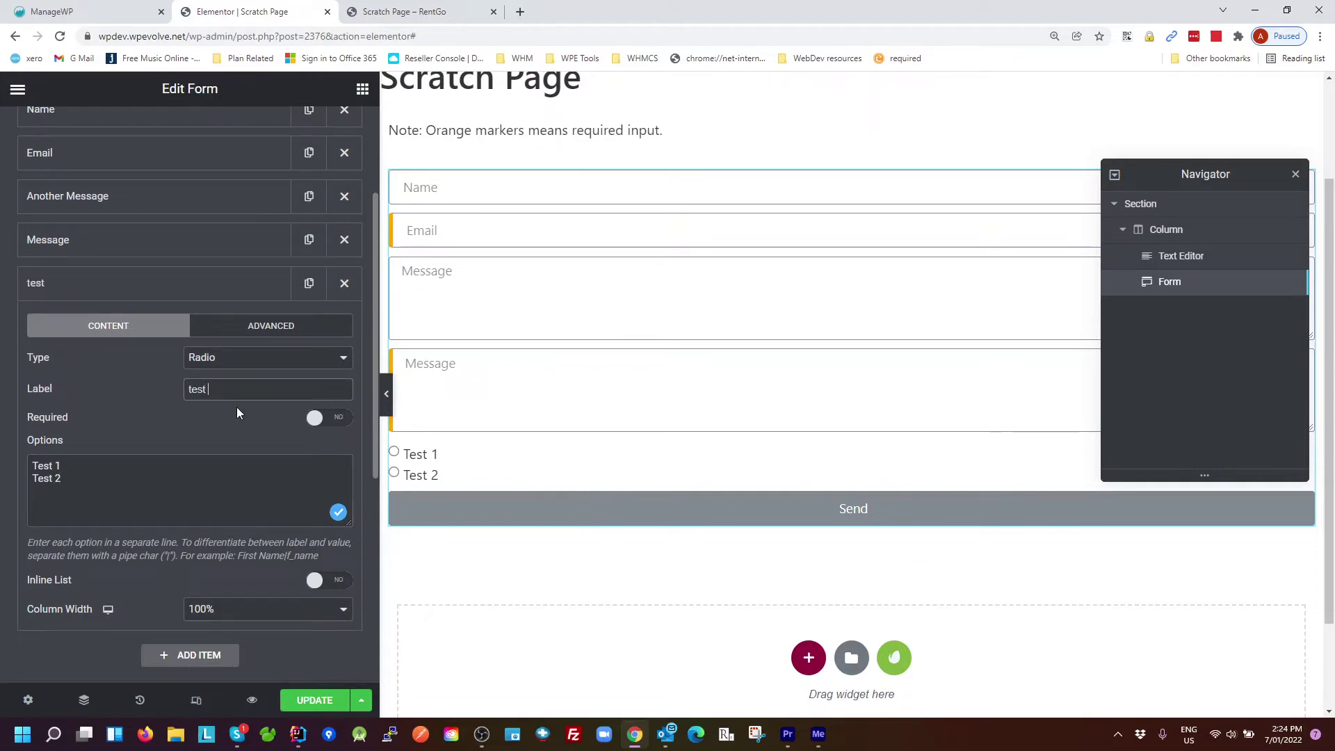
pyautogui.write('rad')
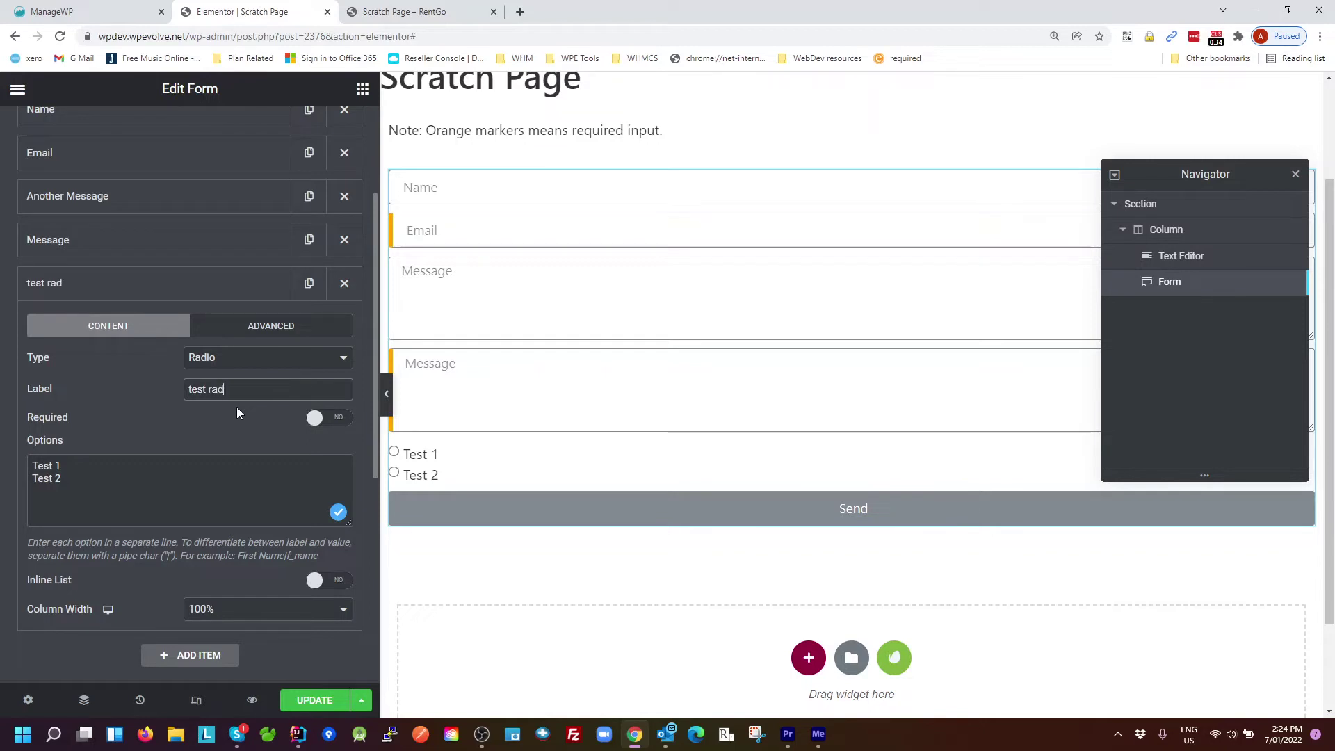
pyautogui.write('io')
pyautogui.click(329, 421)
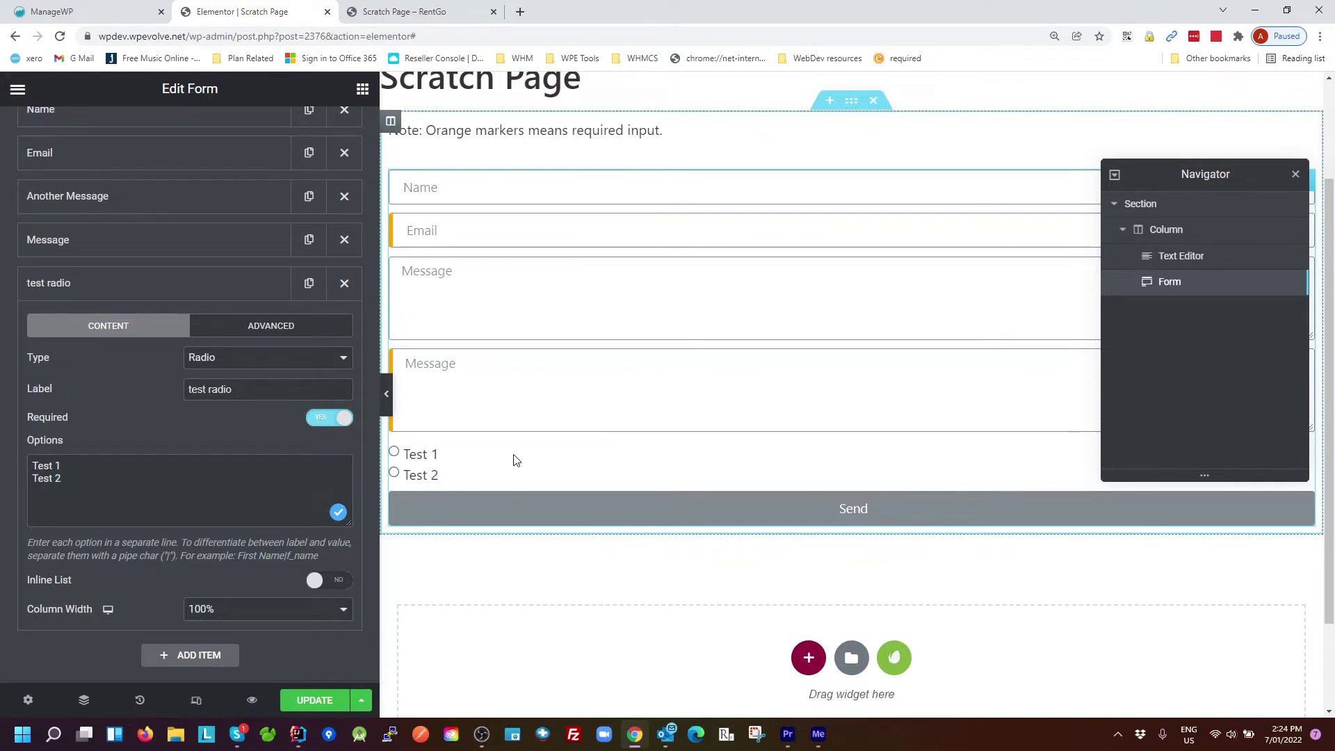
pyautogui.scroll(-2, 486, 487)
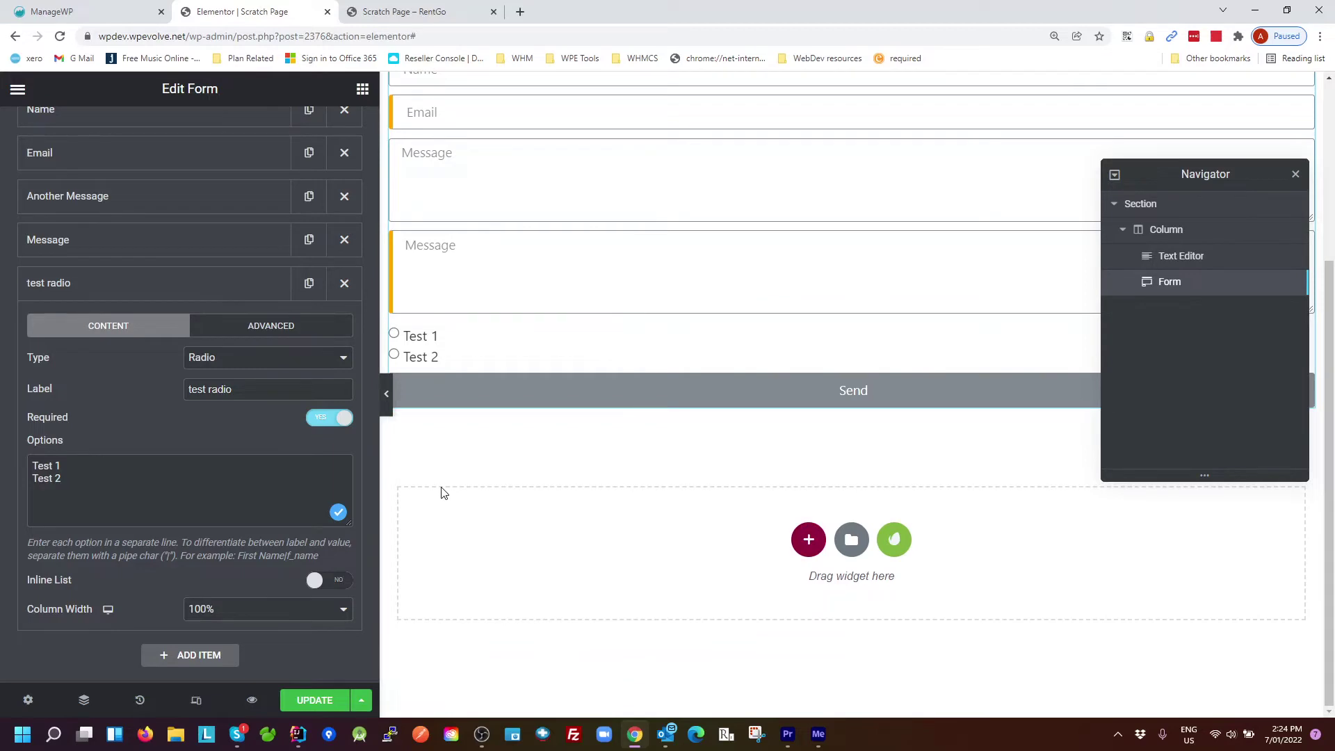
# In DevTools, inspect the Test 1 radio and add padding: 5px to the input:required rule.
pyautogui.hotkey('ctrl', 'shift', 'j')
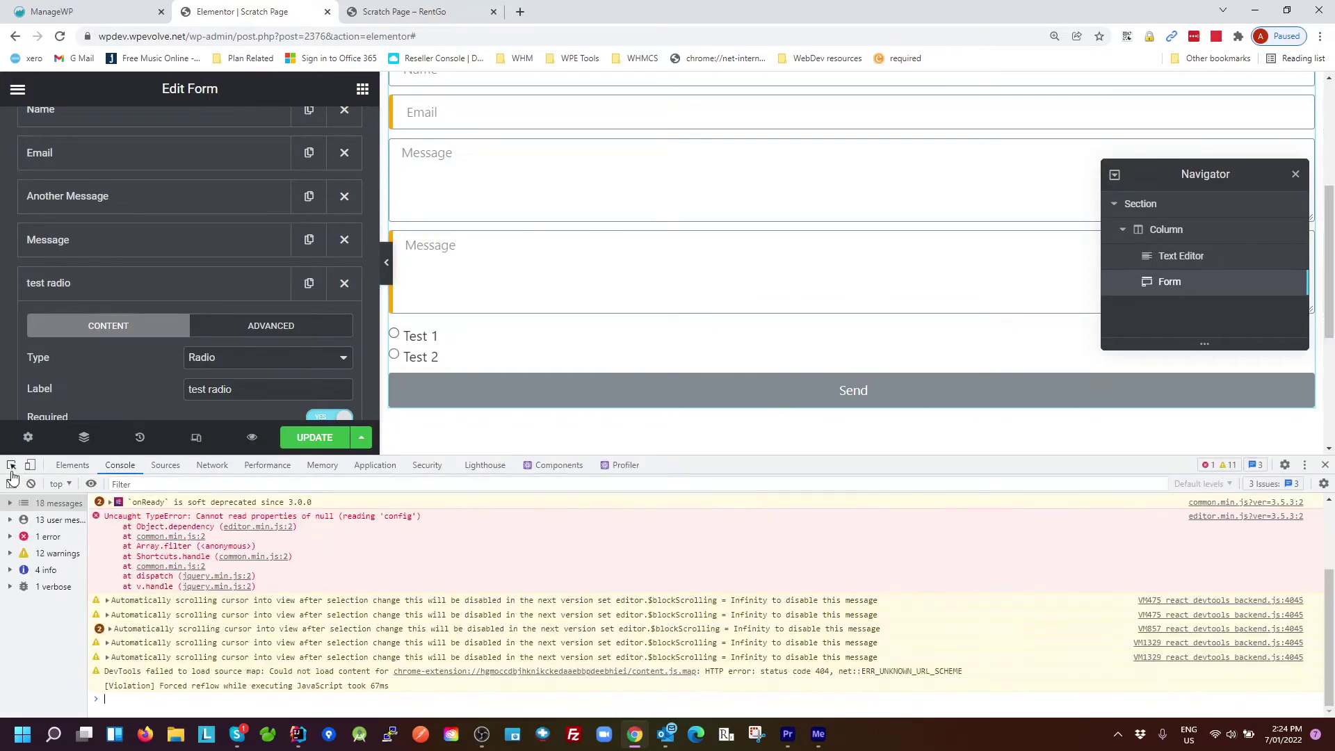
pyautogui.click(11, 468)
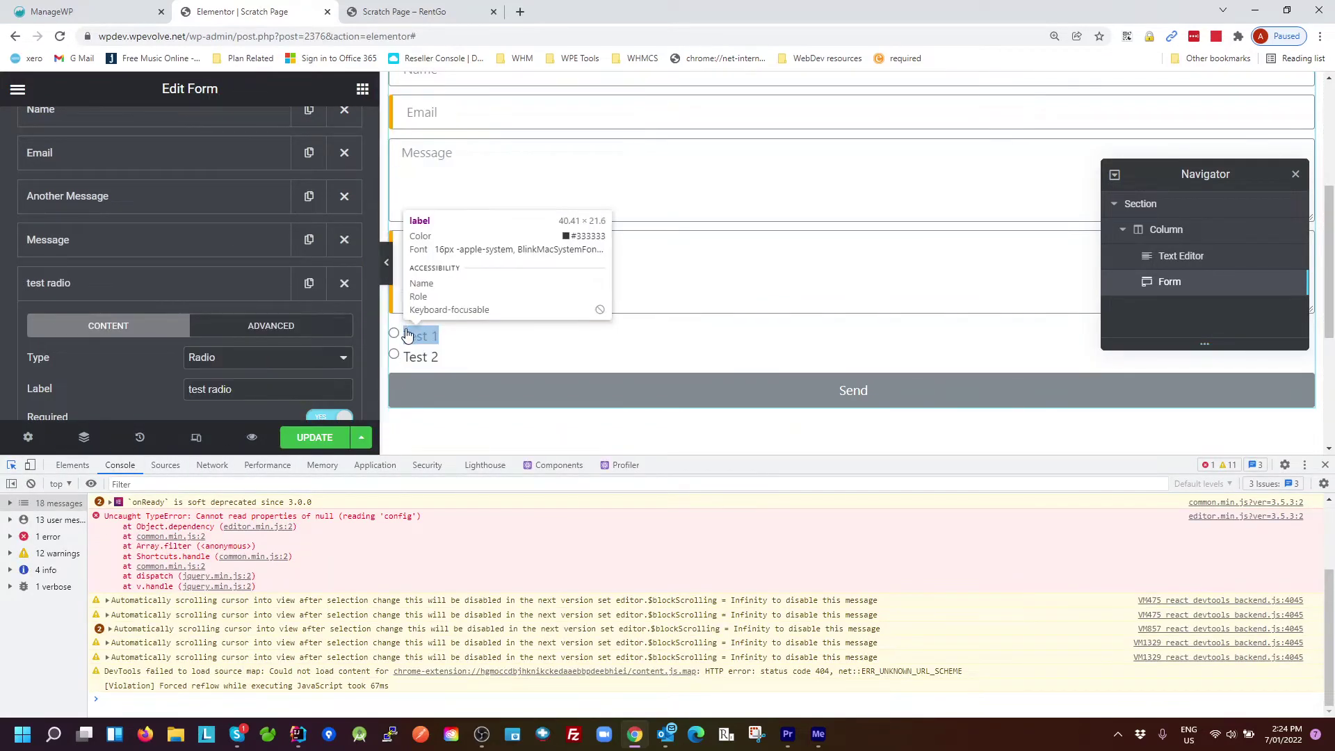
pyautogui.click(393, 334)
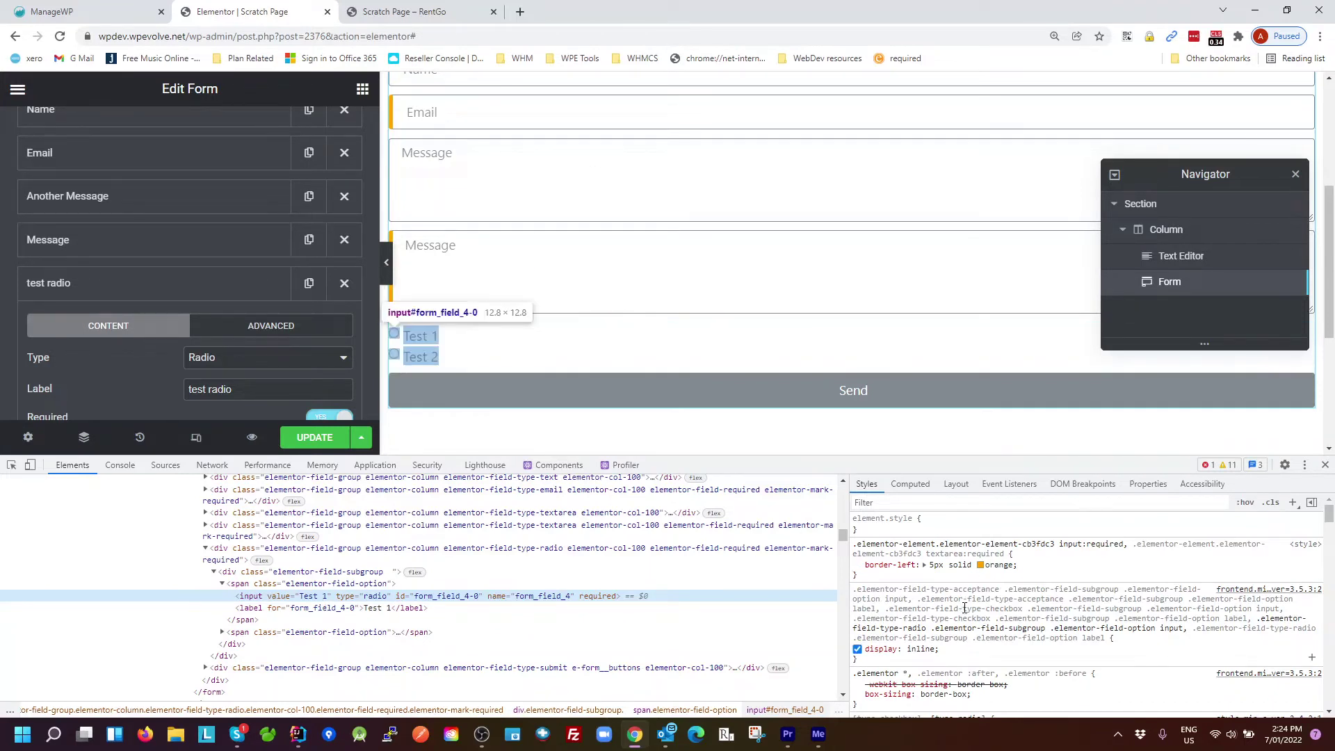
pyautogui.click(1005, 574)
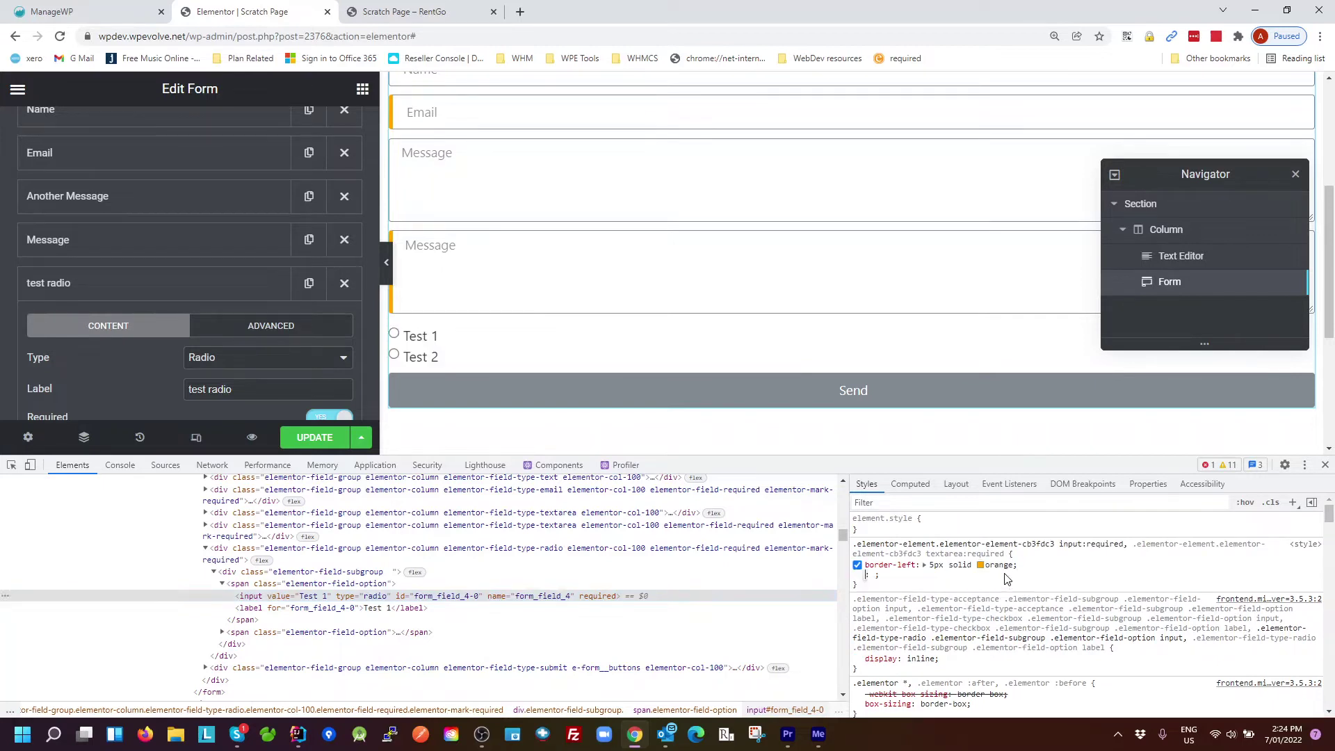
pyautogui.write('padd')
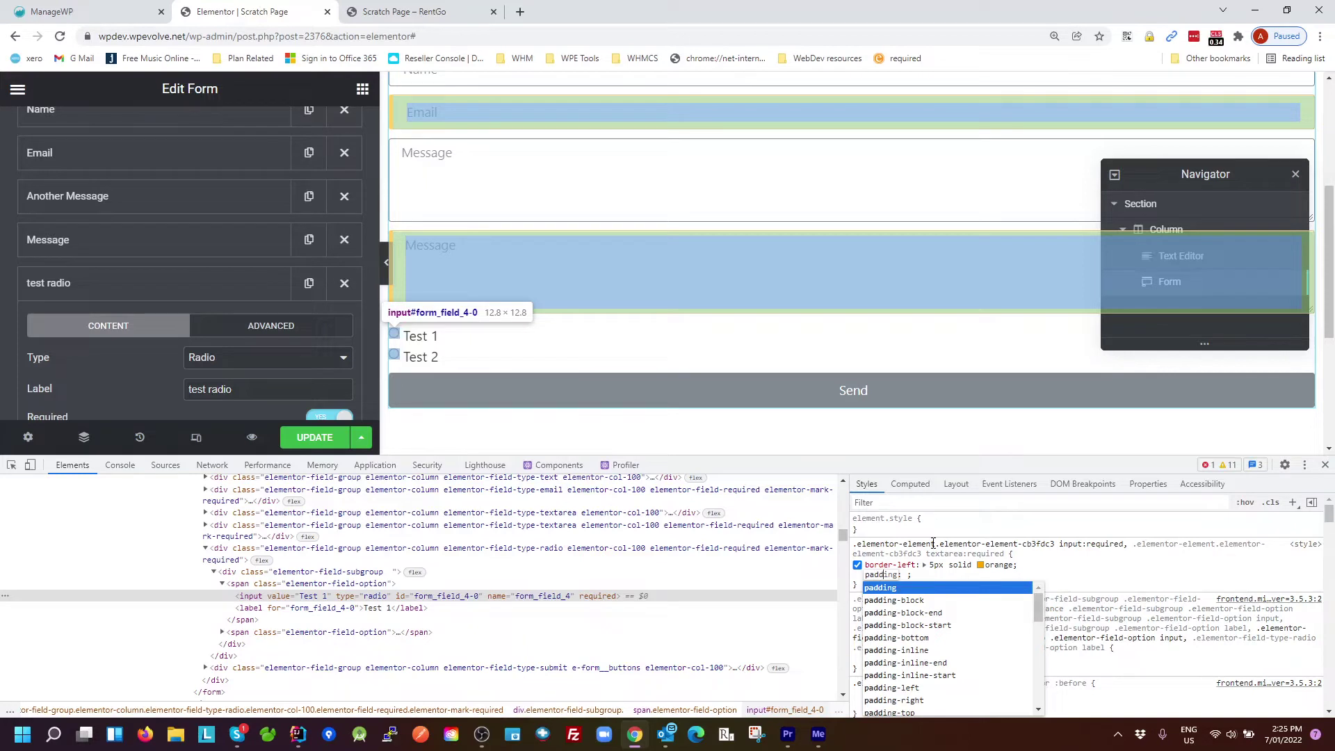
pyautogui.press('Tab')
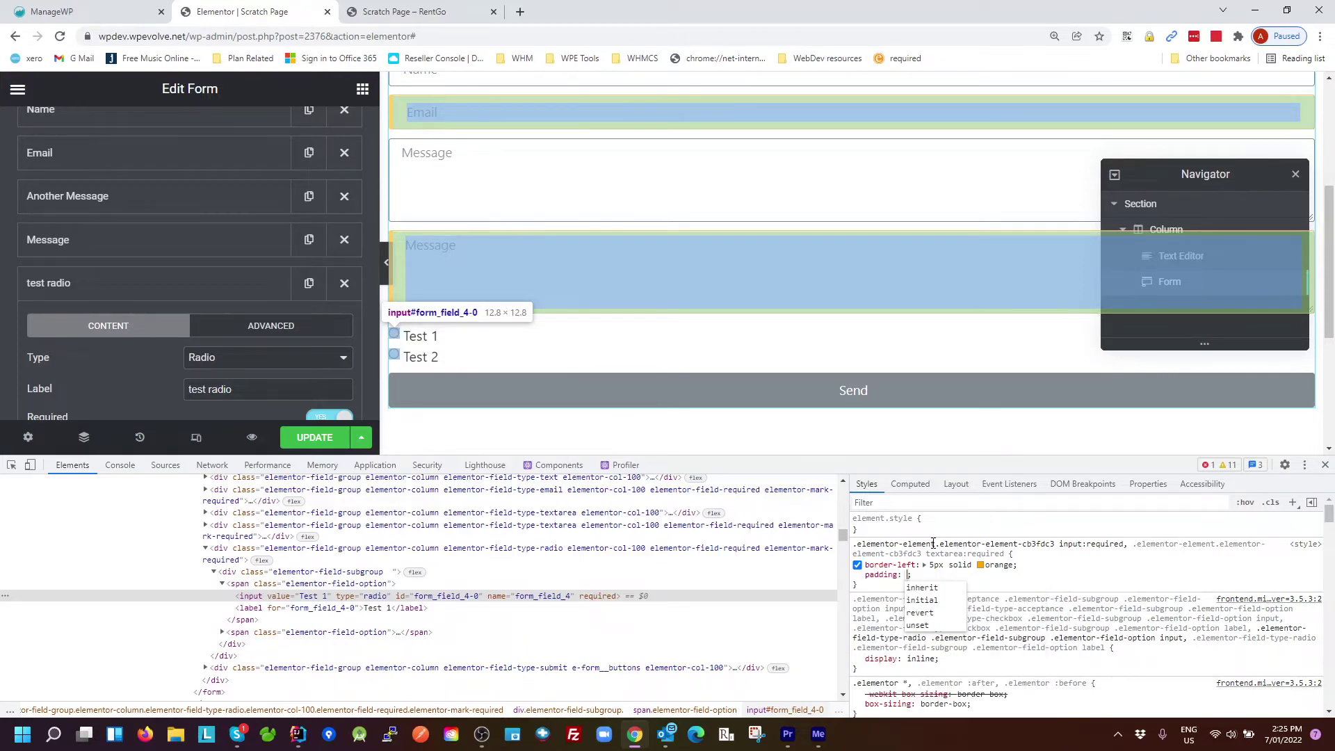
pyautogui.write('5')
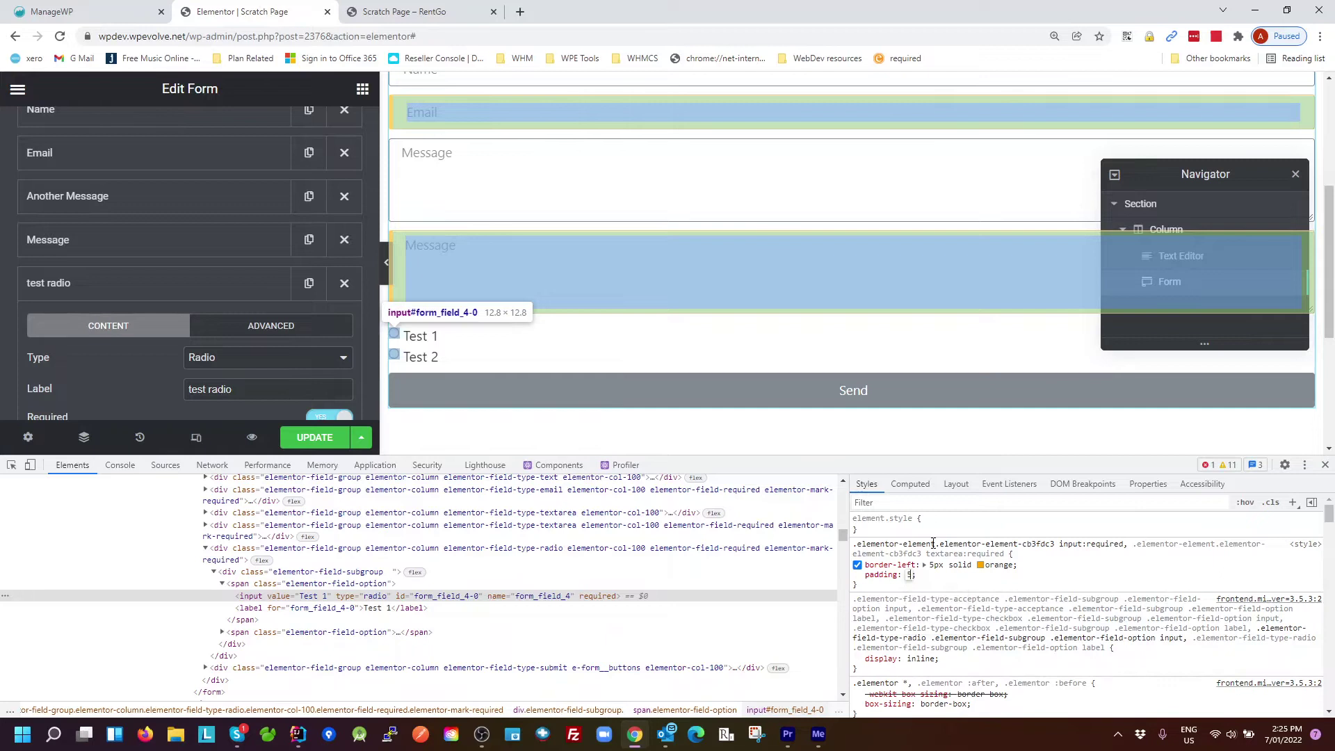
pyautogui.write('px')
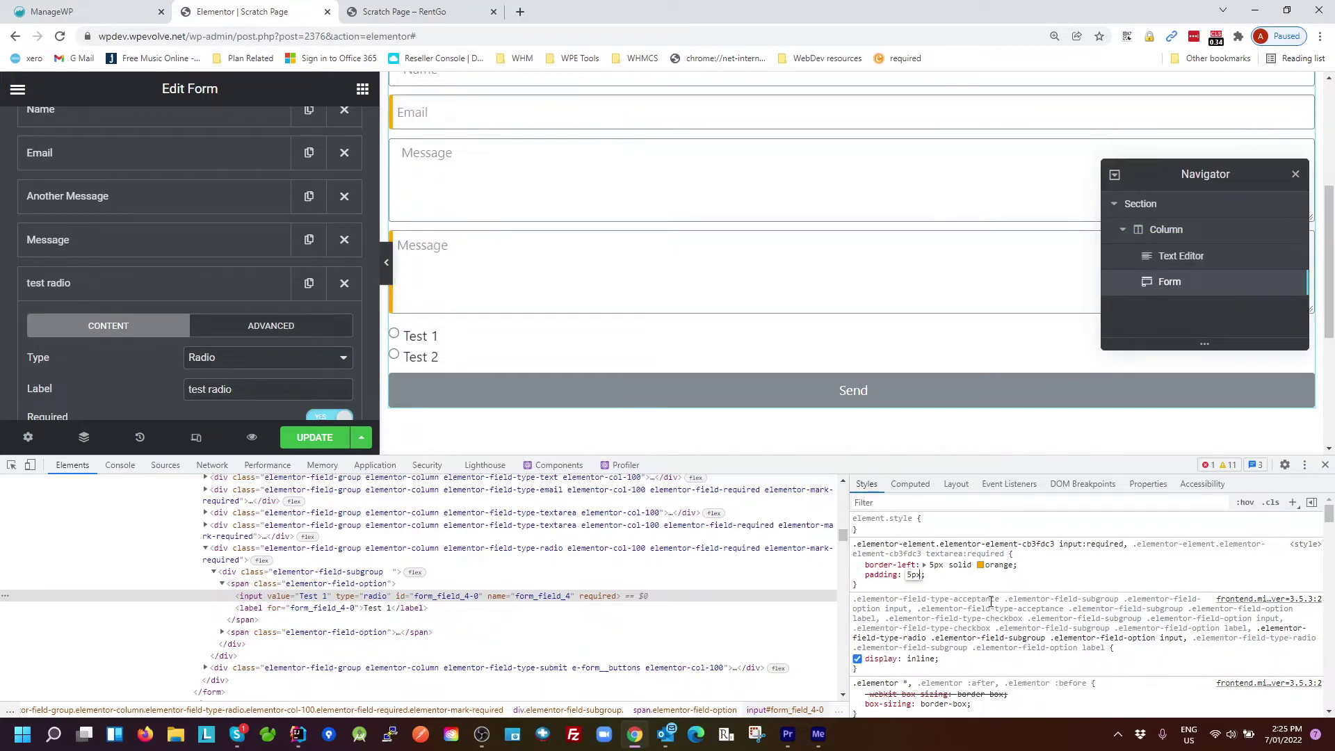
pyautogui.press('Return')
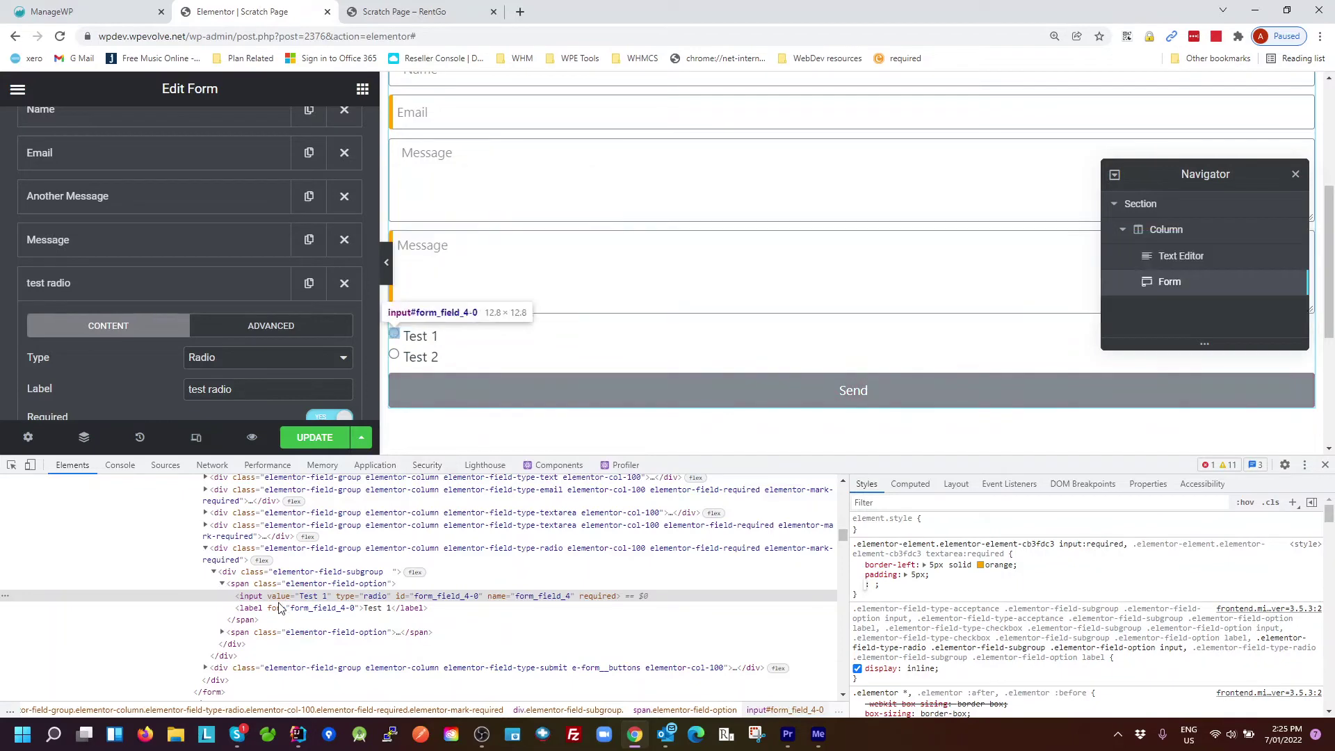
# Inspect the radio elements and select the radio field group's class name in the markup.
pyautogui.click(304, 618)
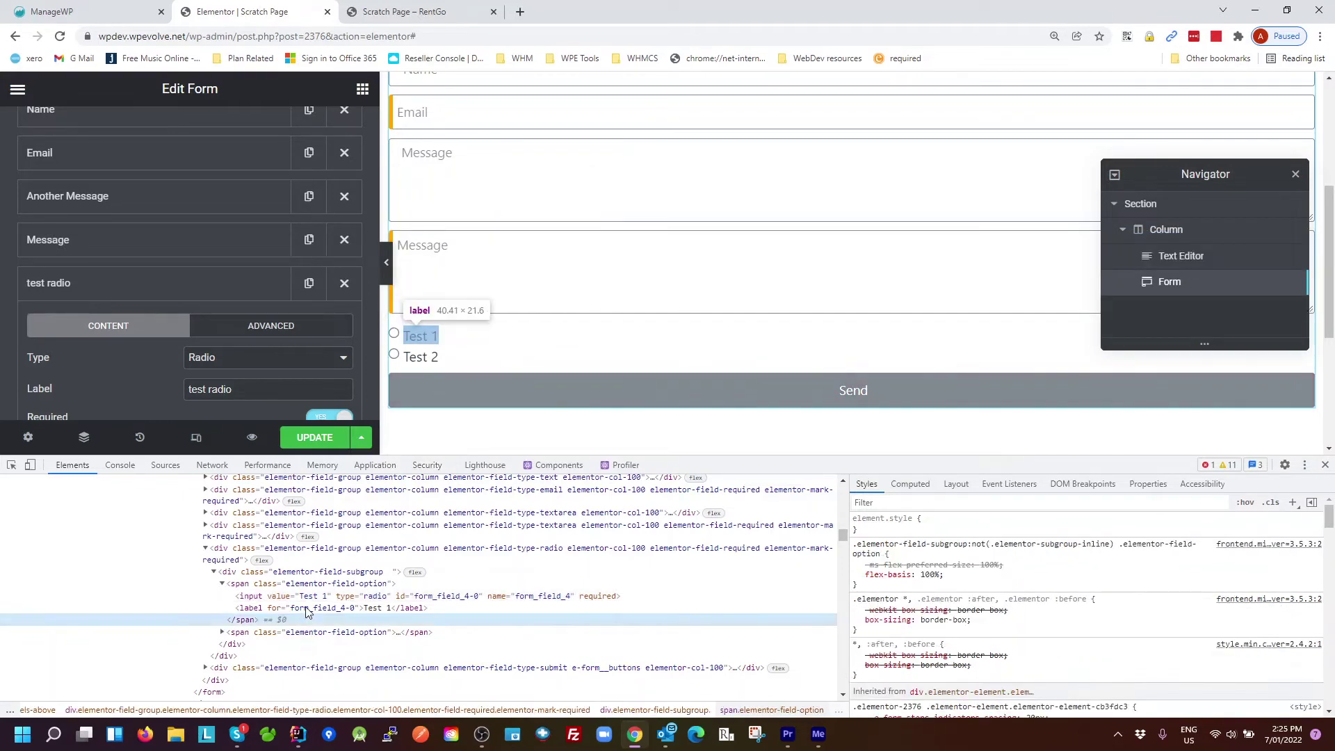
pyautogui.click(305, 595)
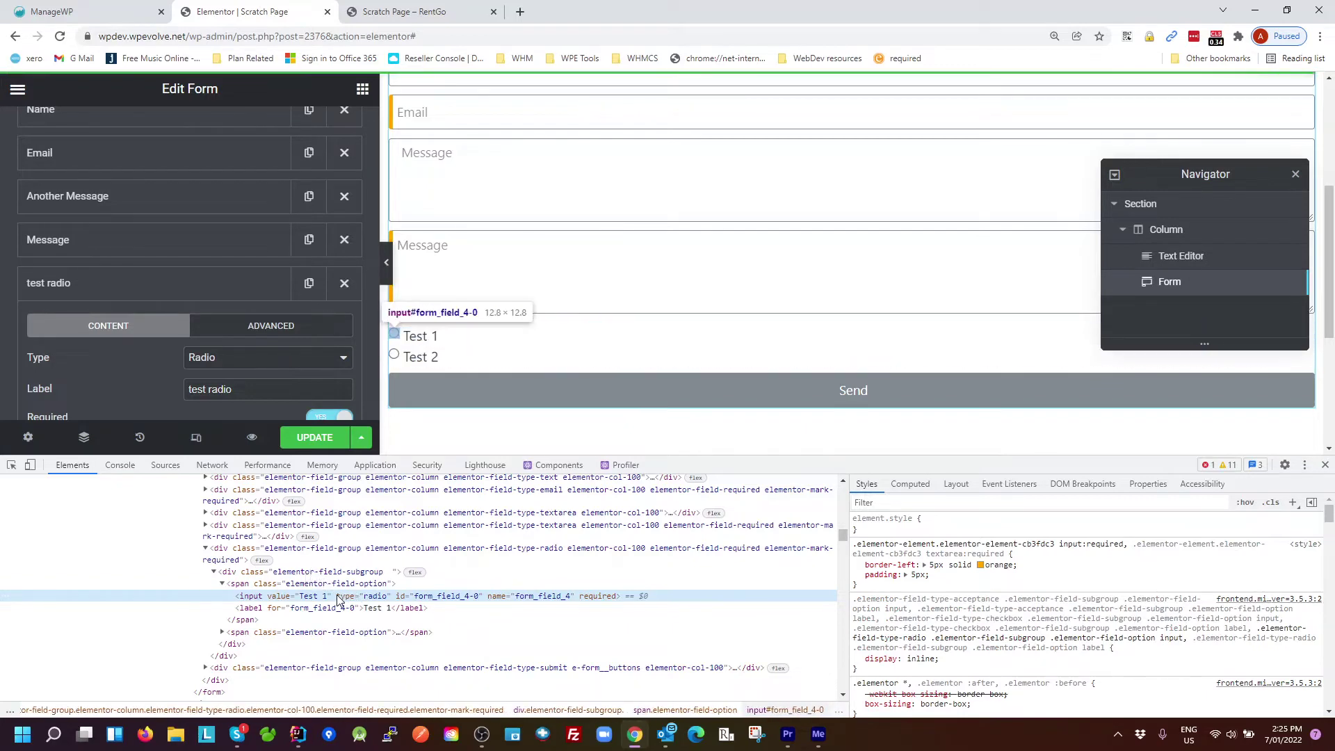
pyautogui.click(328, 549)
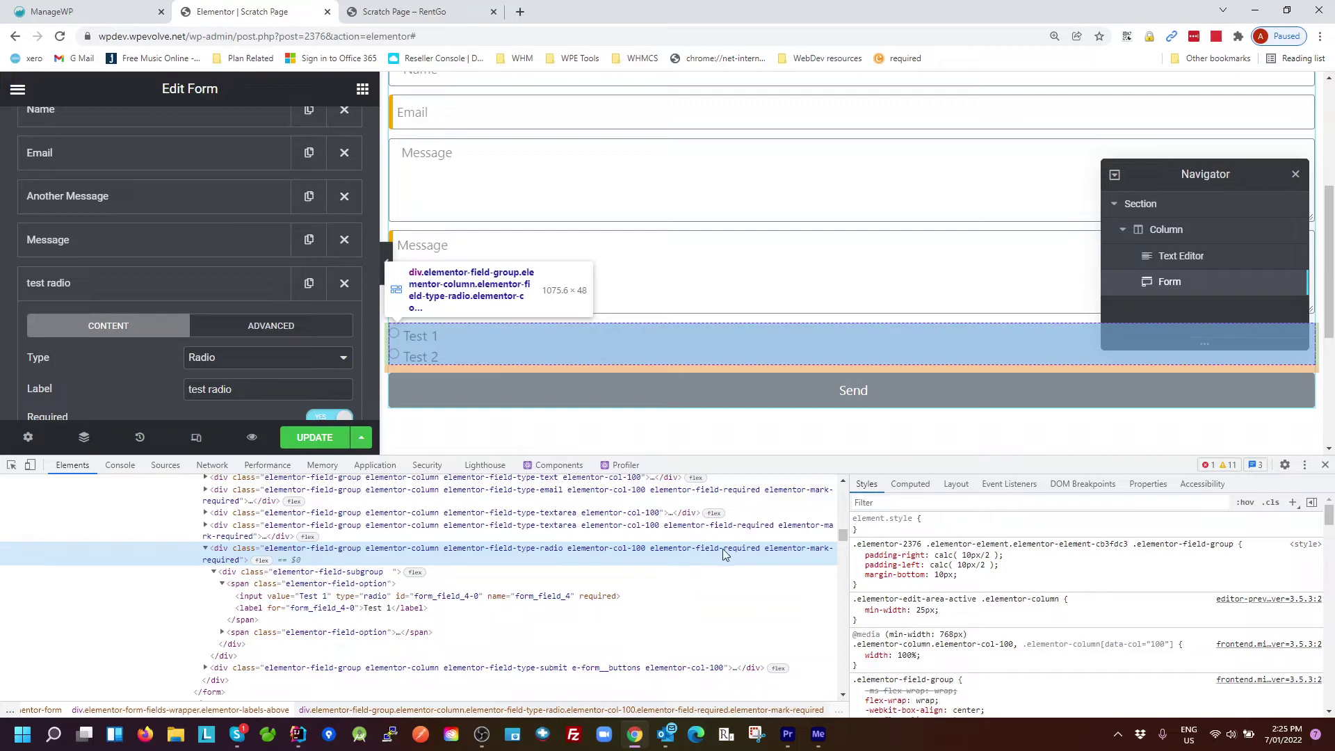
pyautogui.doubleClick(670, 549)
pyautogui.click(658, 547)
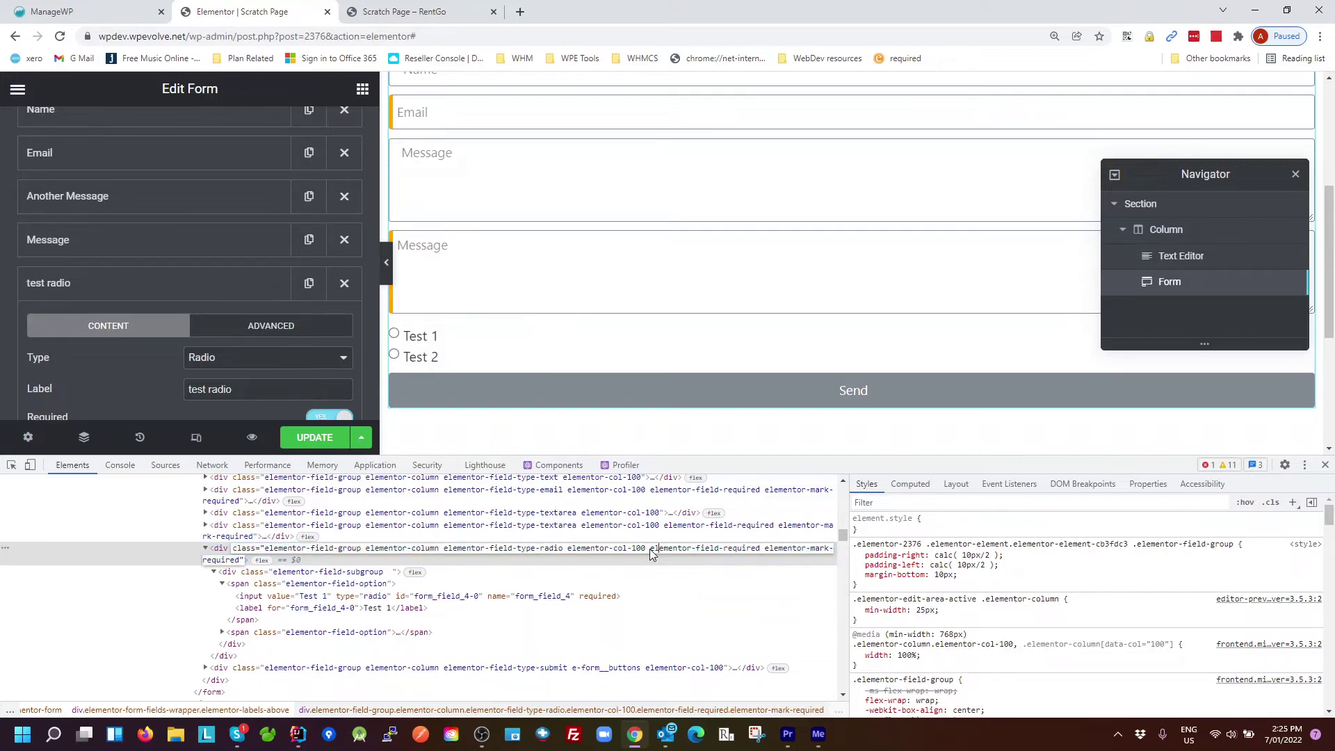
pyautogui.moveTo(650, 547); pyautogui.dragTo(760, 552)
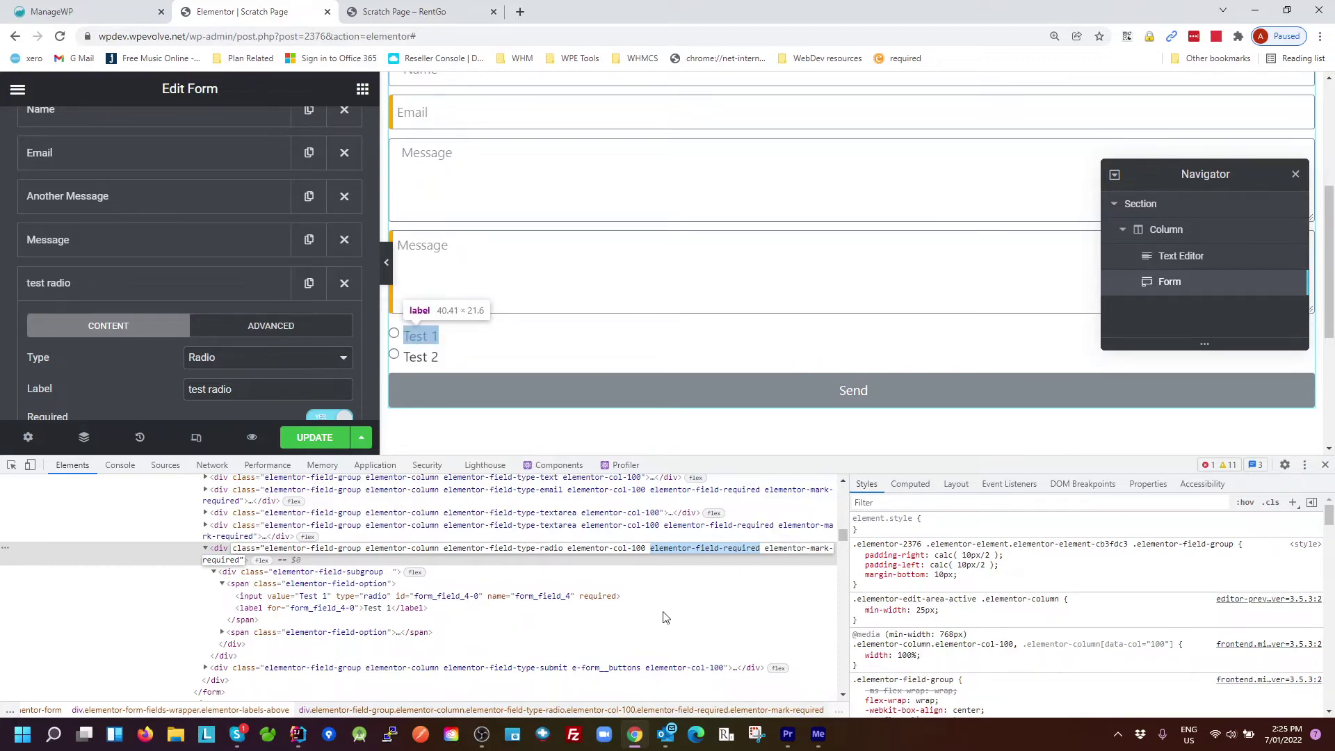
# Select the radio options wrapper and start an inline border-left: 1px solid style.
pyautogui.click(356, 574)
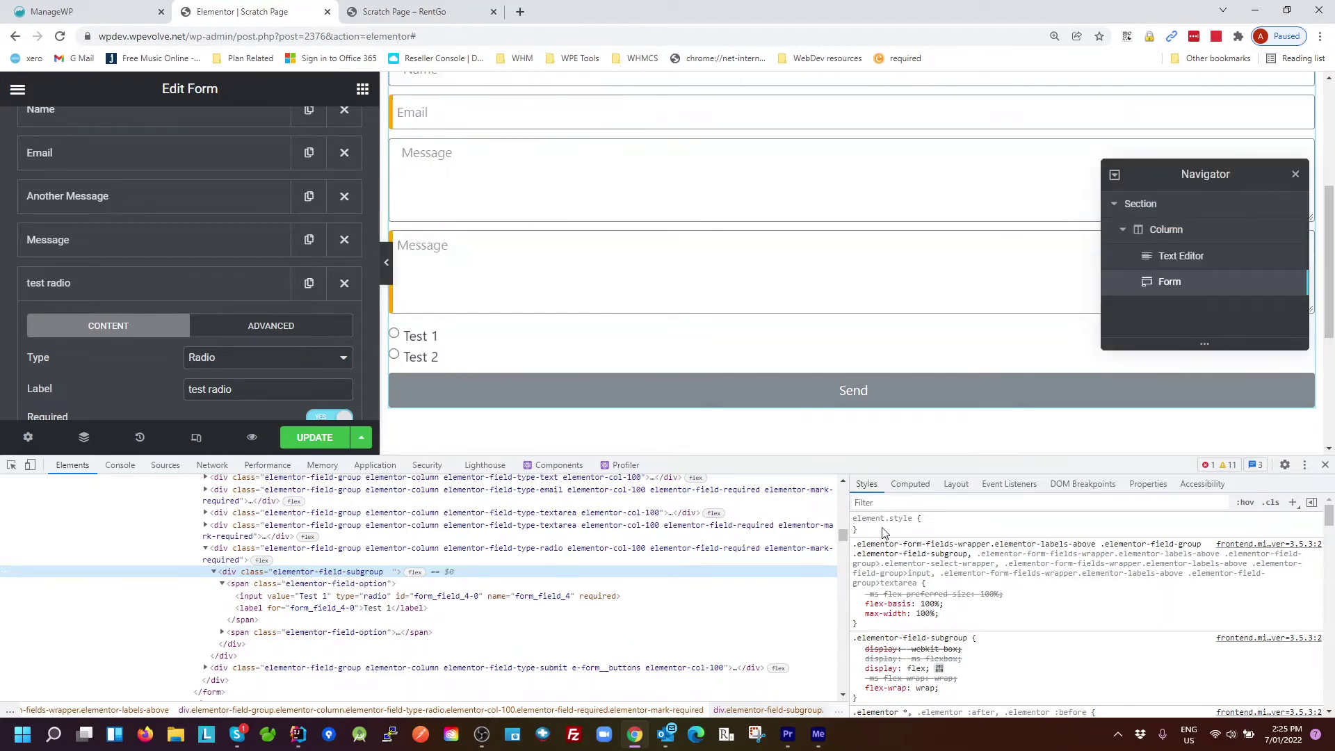
pyautogui.click(882, 531)
pyautogui.write('bor')
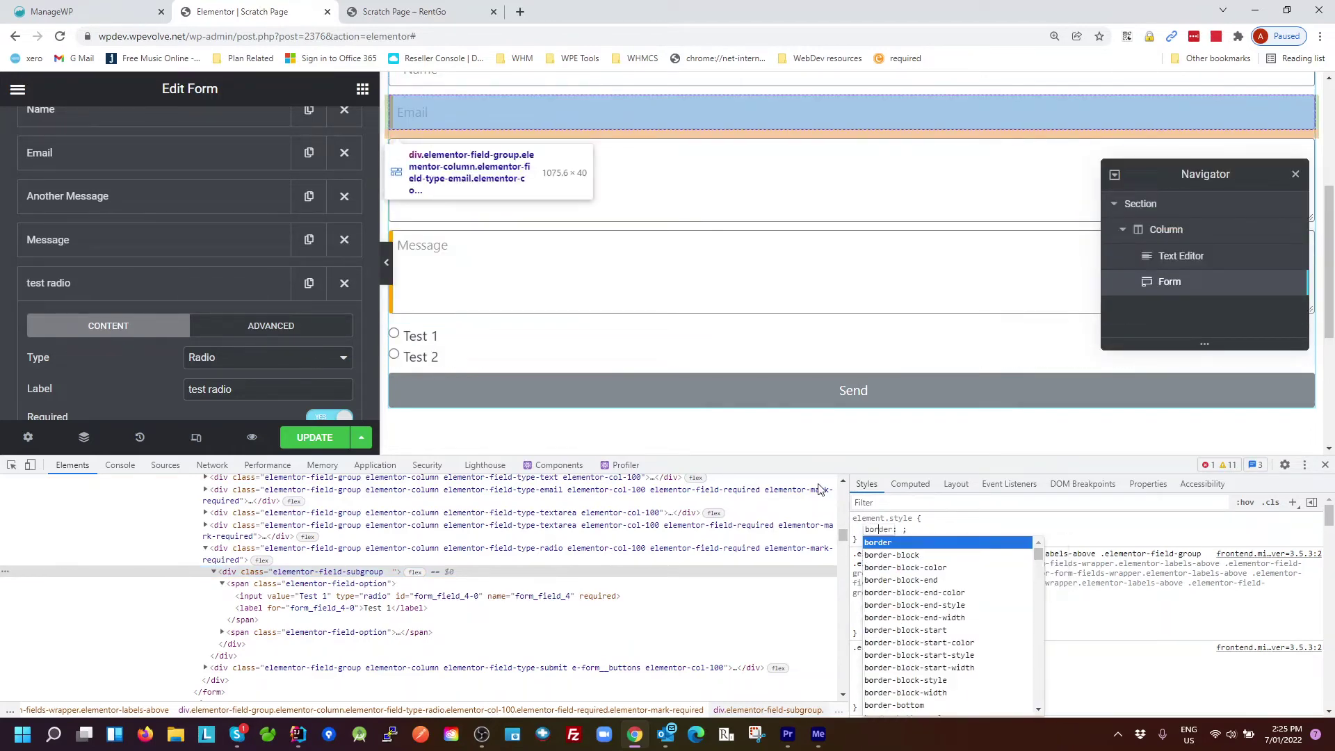
pyautogui.write('der-left: ')
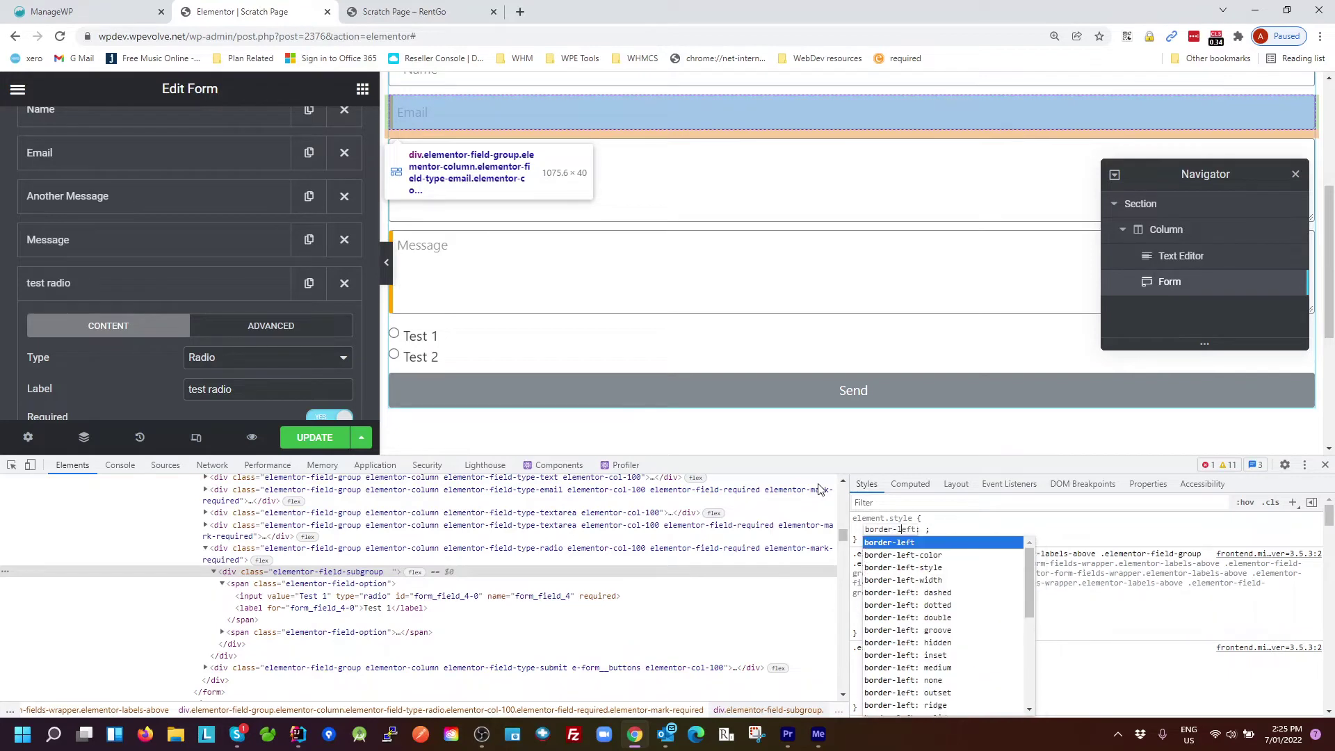
pyautogui.write('1p')
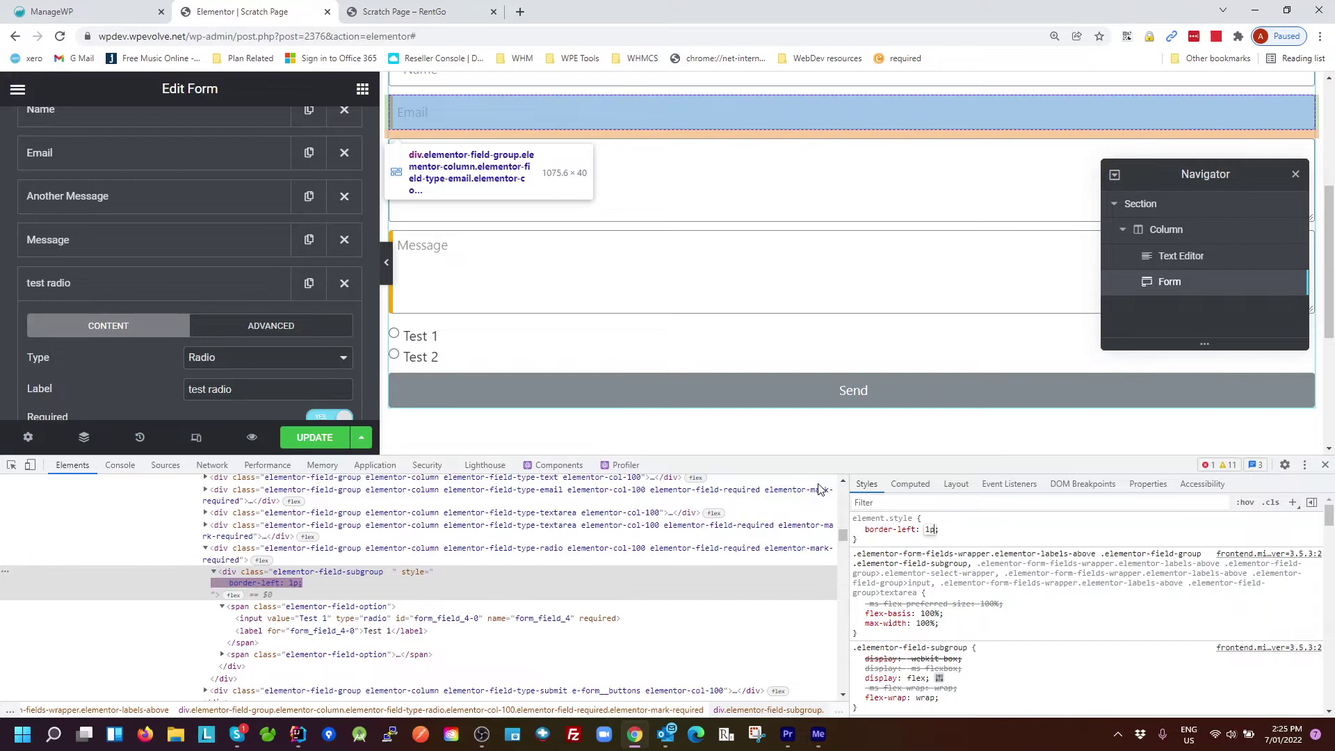
pyautogui.write('x solif')
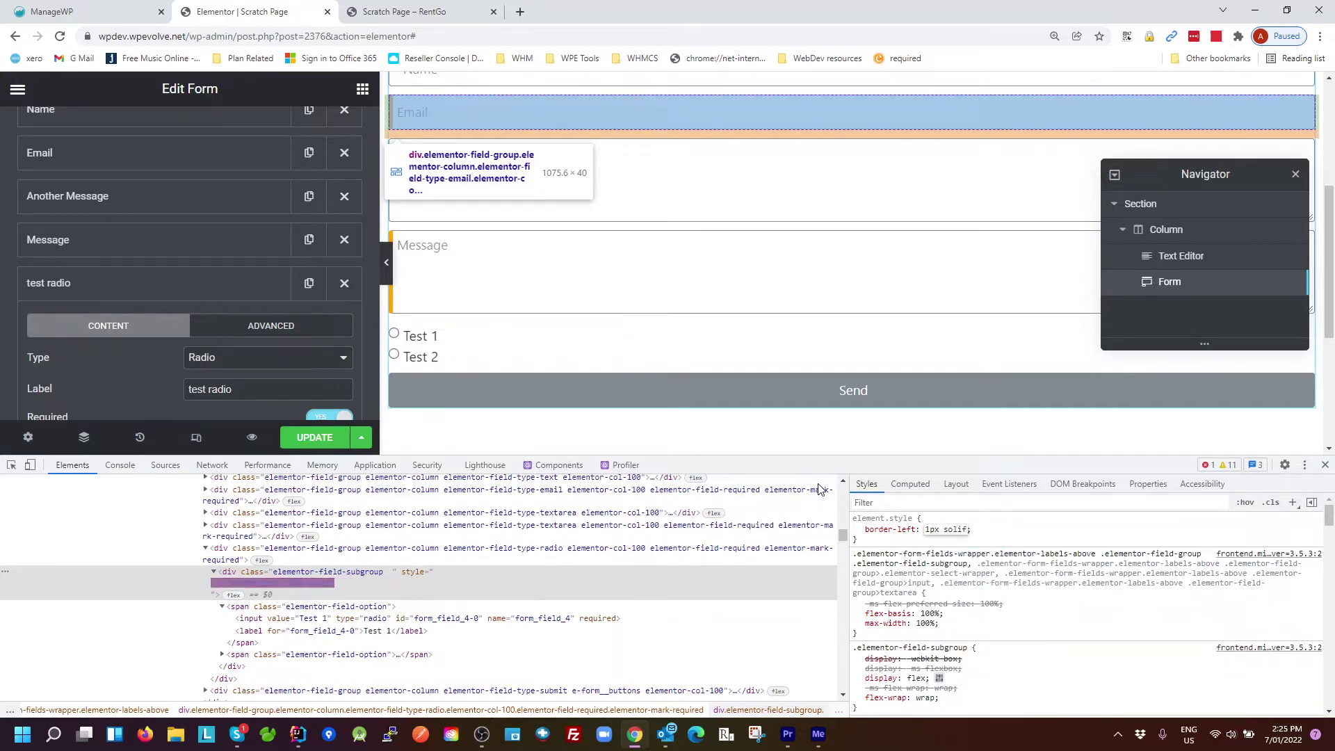
pyautogui.press('BackSpace')
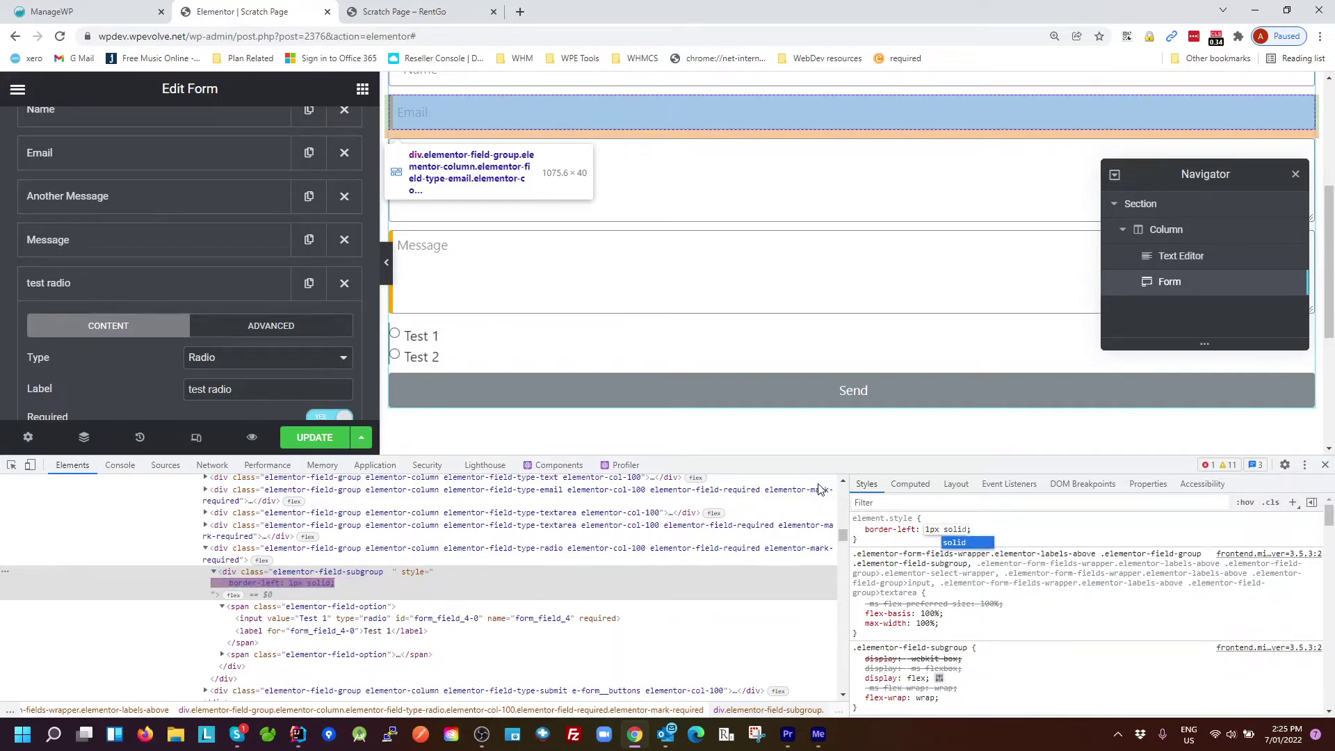
pyautogui.press('Return')
pyautogui.write('ora')
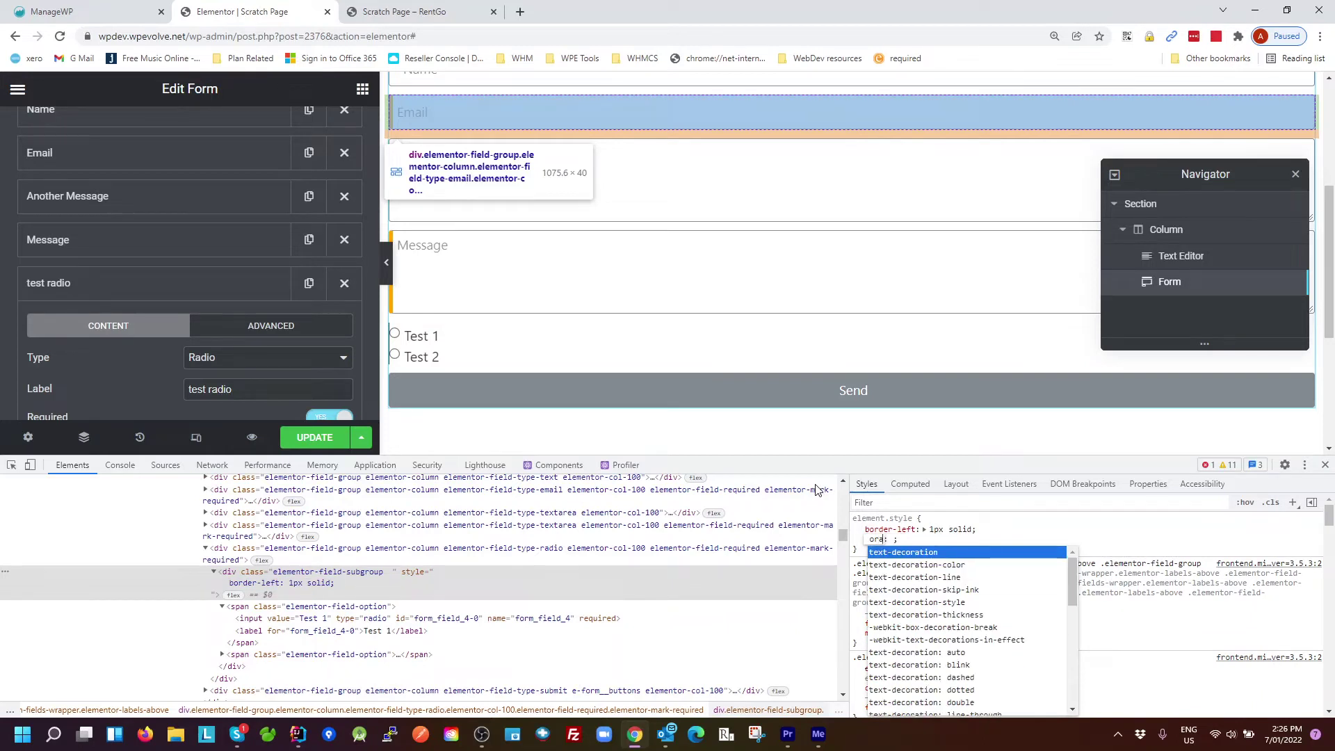
# Change the wrapper's inline left border to 5px solid orange.
pyautogui.click(967, 532)
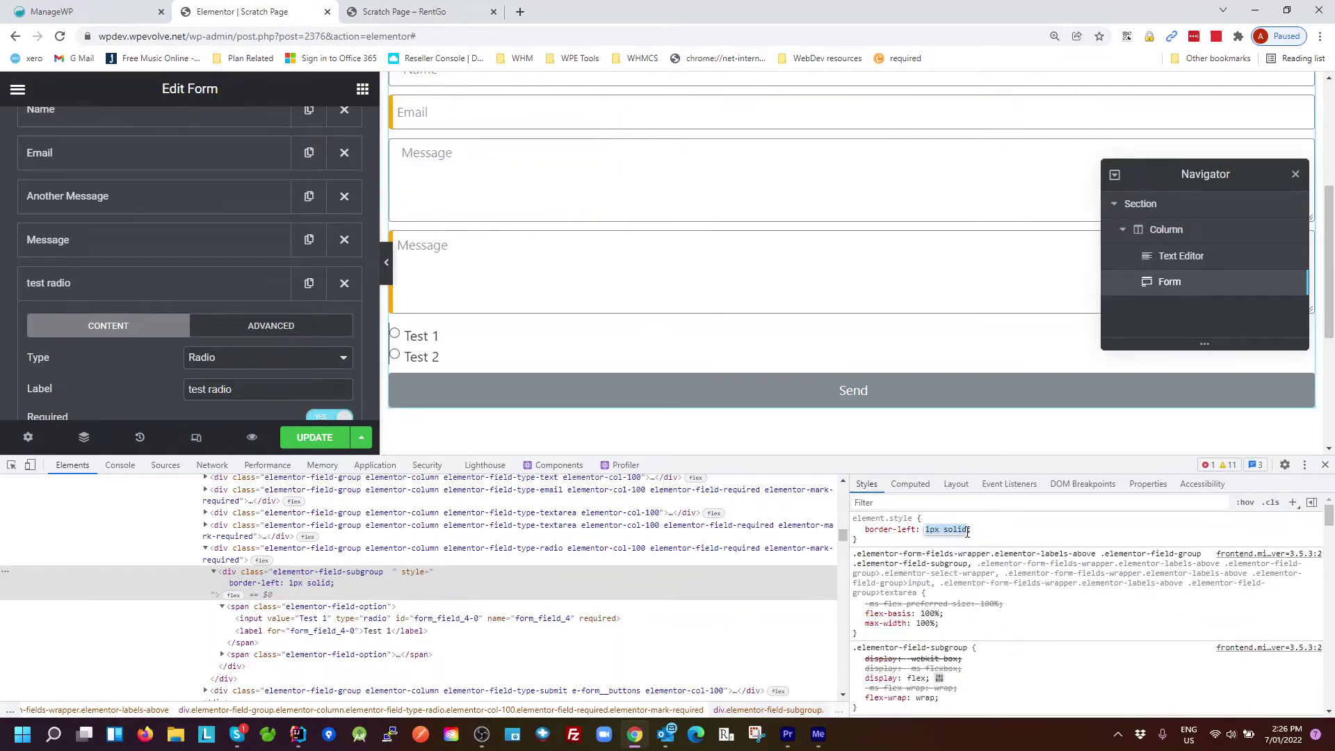
pyautogui.press('Right')
pyautogui.write('orange')
pyautogui.press('Return')
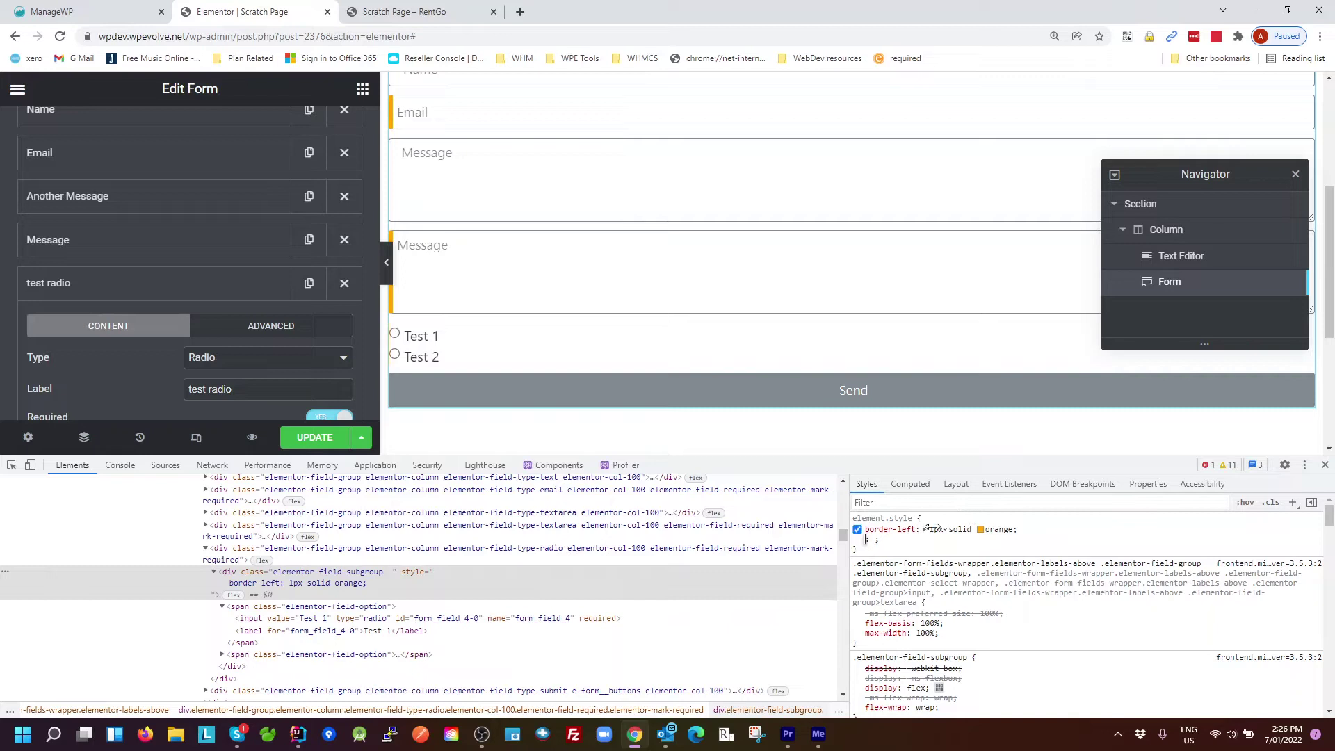
pyautogui.click(936, 531)
pyautogui.click(936, 531)
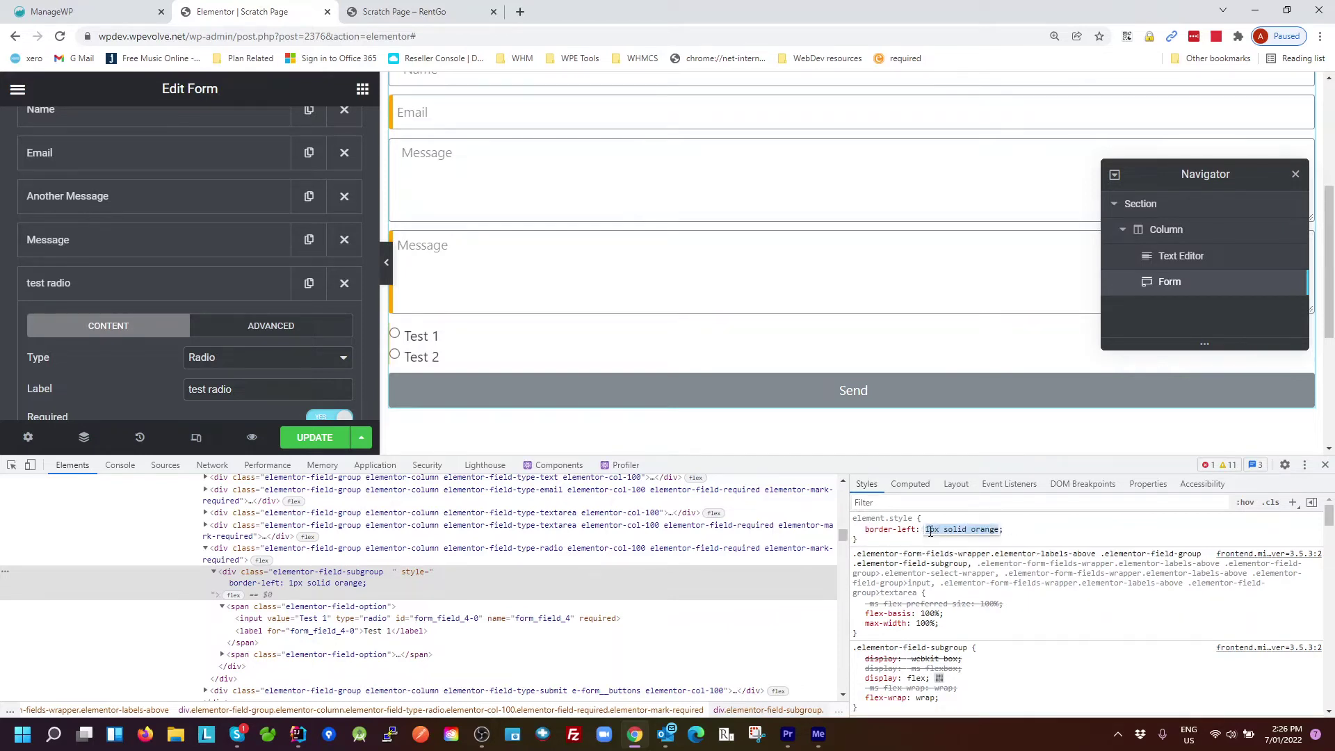
pyautogui.click(930, 531)
pyautogui.press('BackSpace')
pyautogui.write('5')
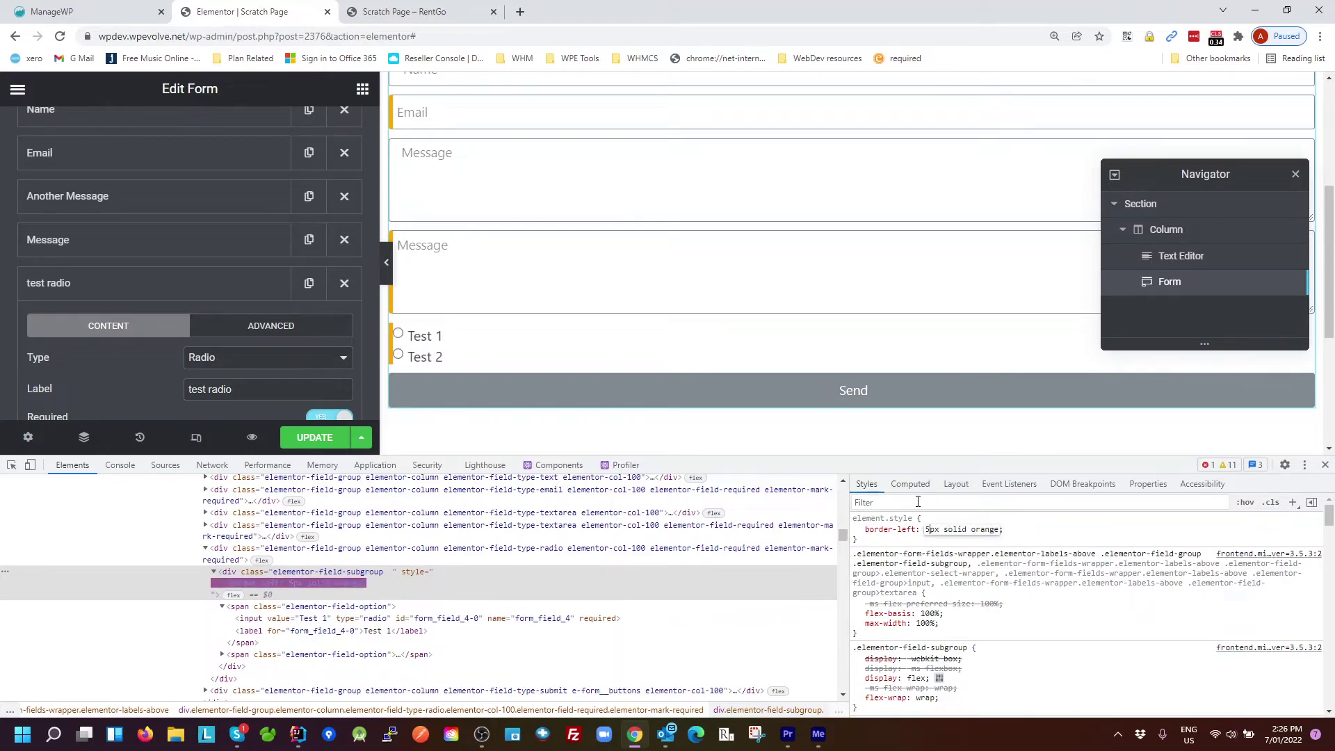
pyautogui.press('Tab')
# Add padding-left: 5px to the wrapper's inline style.
pyautogui.press('Tab')
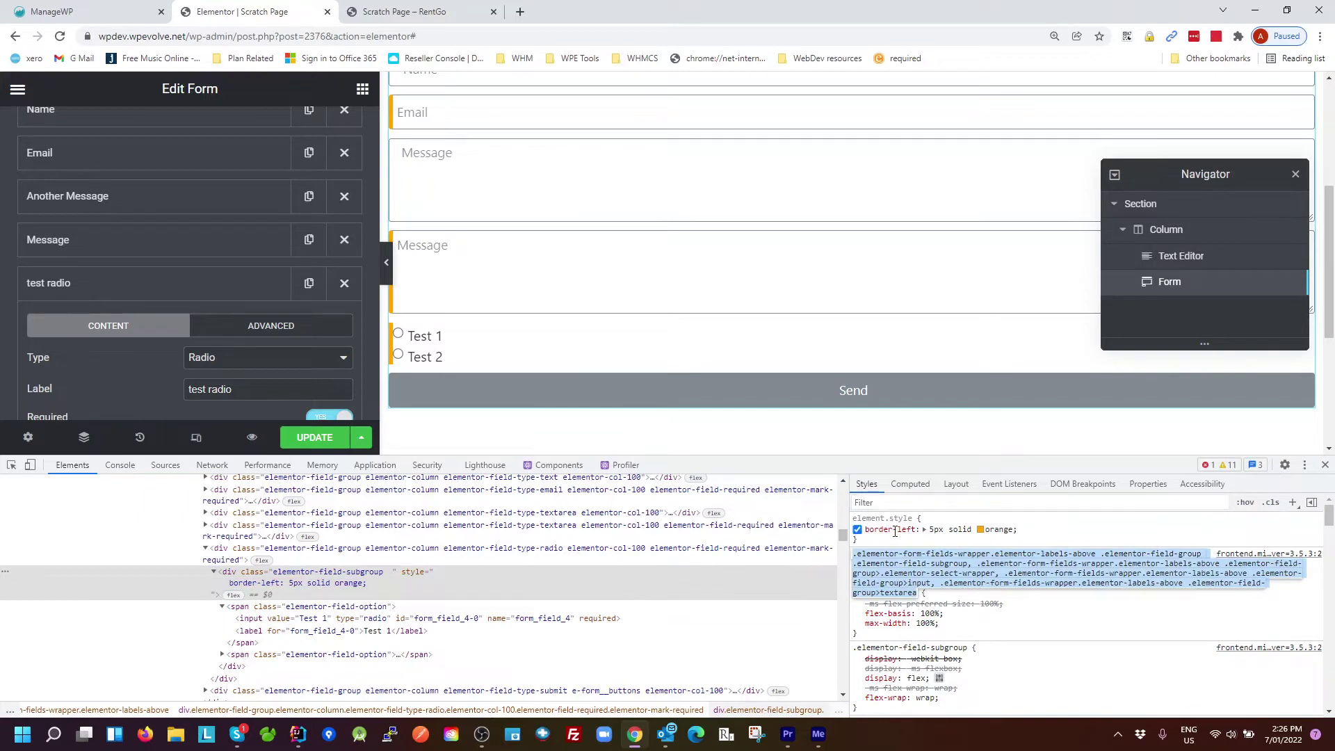
pyautogui.click(894, 531)
pyautogui.press('Tab')
pyautogui.press('Tab')
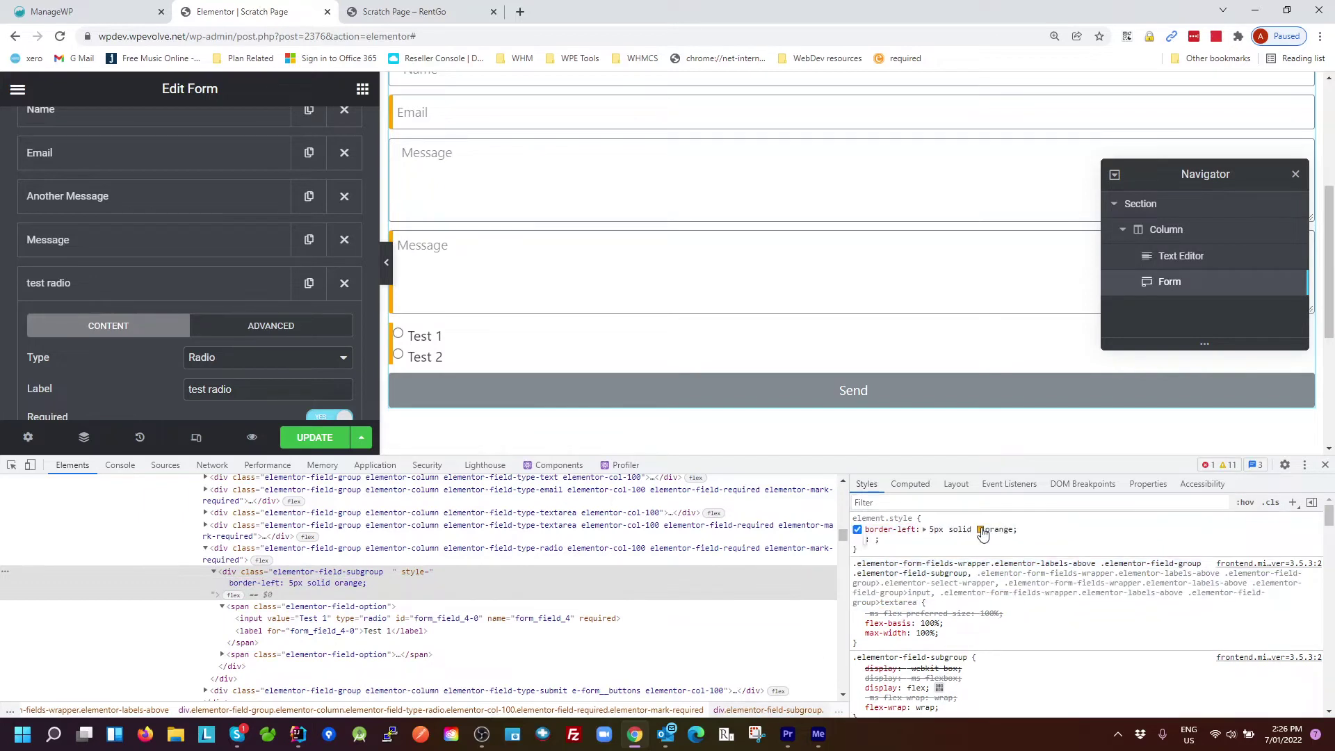
pyautogui.write('padd')
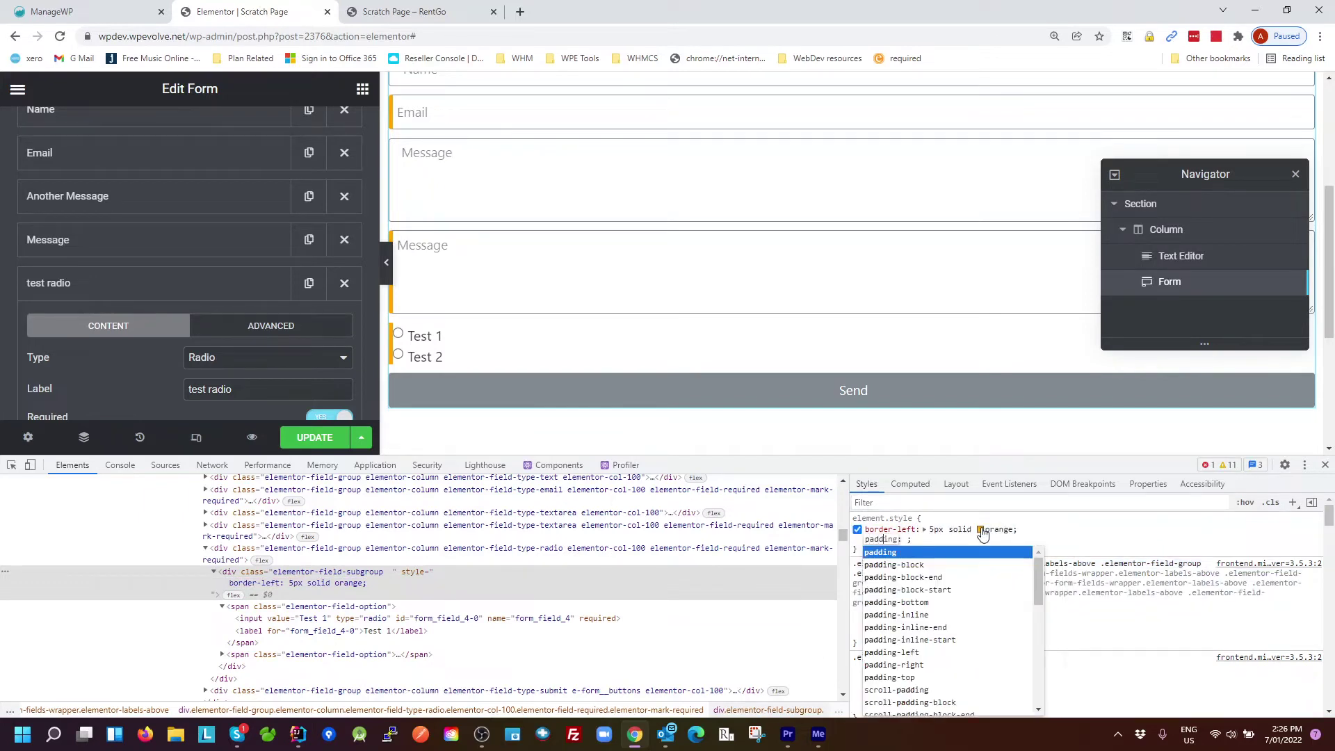
pyautogui.press('Down')
pyautogui.press('Down')
pyautogui.press('Down')
pyautogui.press('Down')
pyautogui.press('Down')
pyautogui.press('Down')
pyautogui.press('Down')
pyautogui.press('Down')
pyautogui.press('Down')
pyautogui.press('Down')
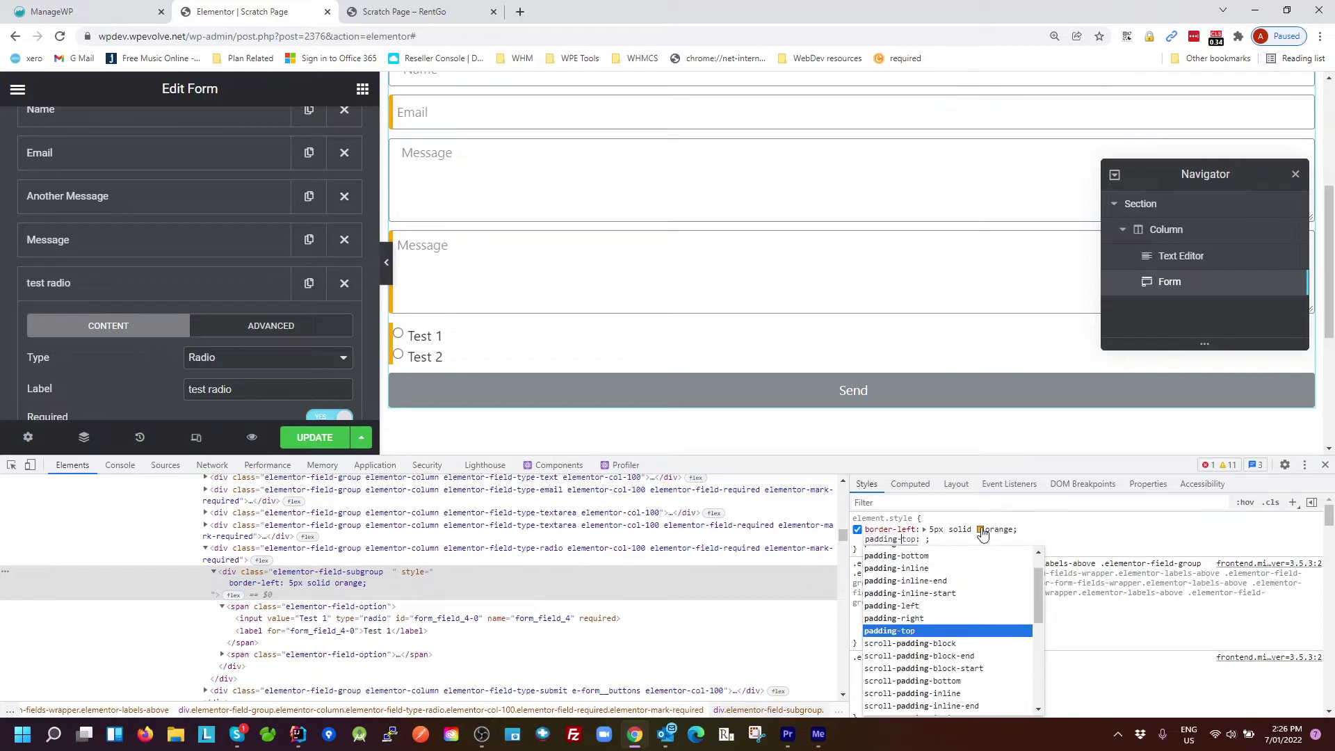
pyautogui.write('ding-left')
pyautogui.press('Tab')
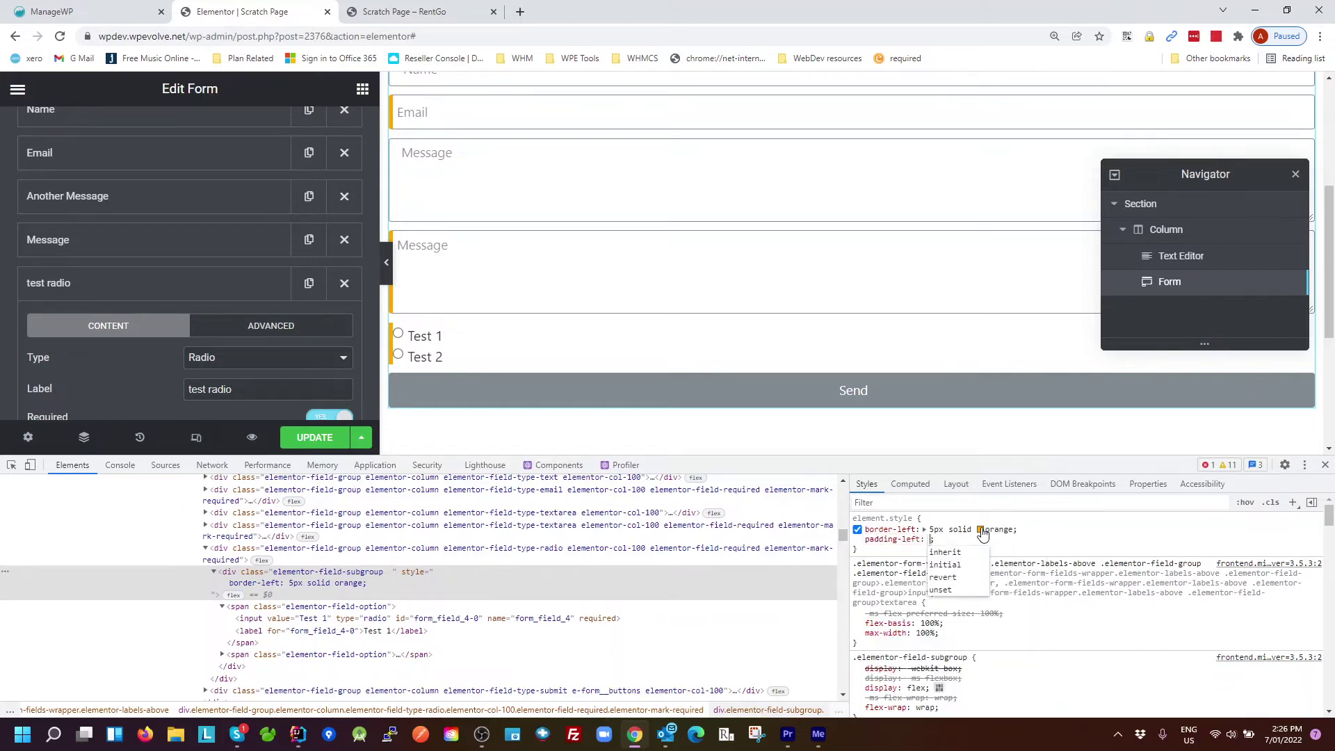
pyautogui.write('5px')
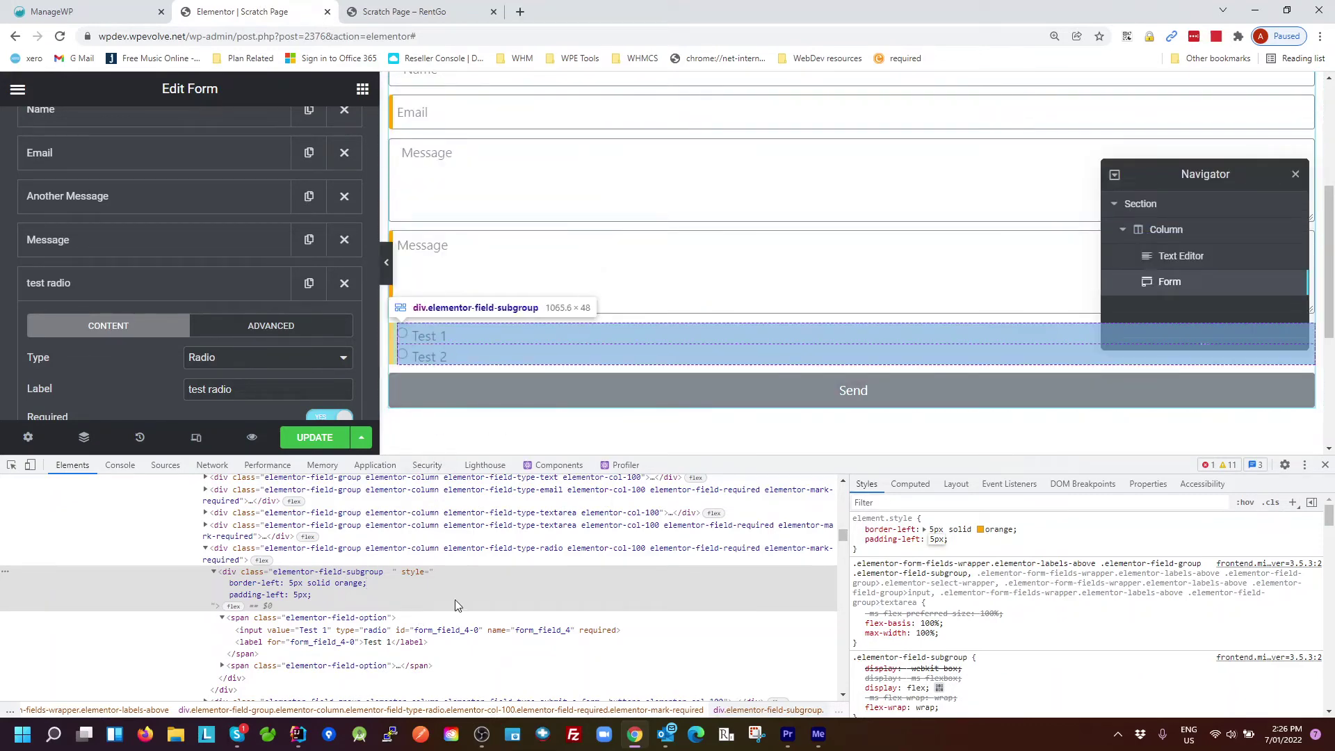
# Select the radio group's elementor-field-required class name in the markup and open the Run prompt.
pyautogui.scroll(1, 492, 583)
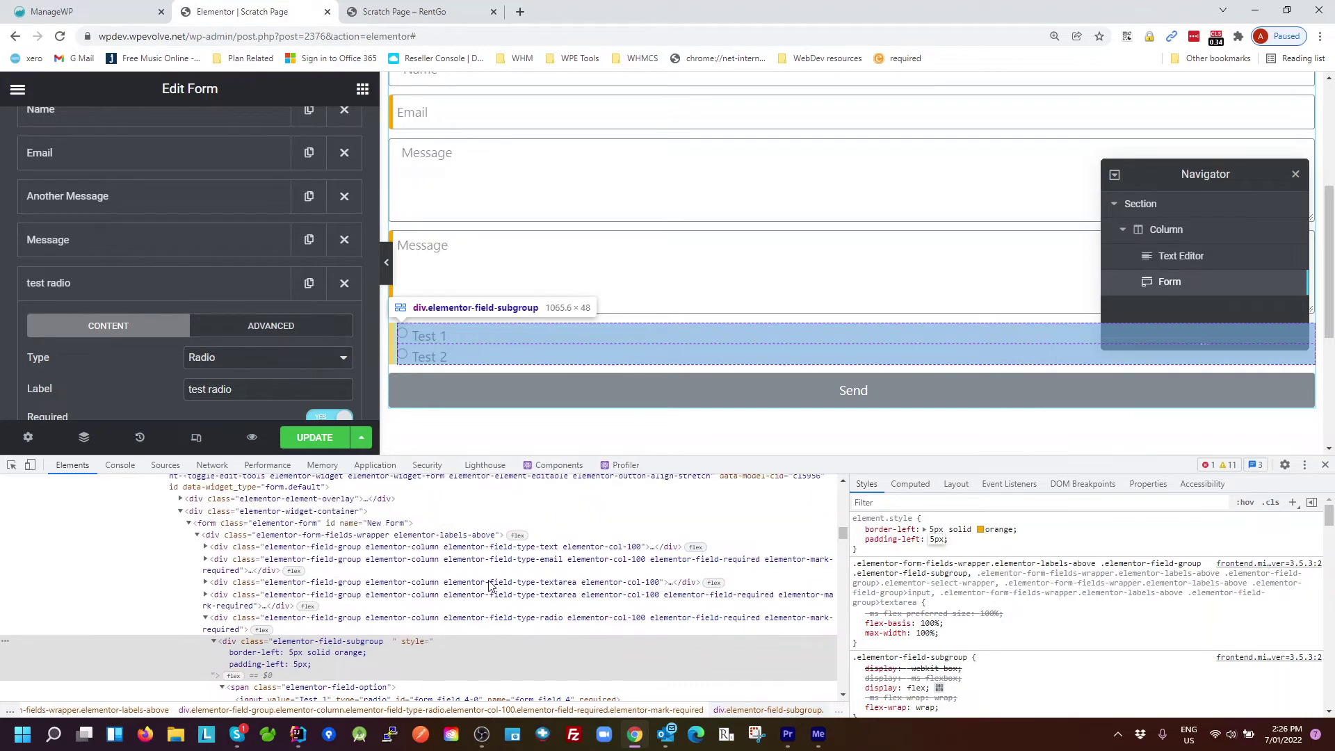
pyautogui.scroll(1, 344, 525)
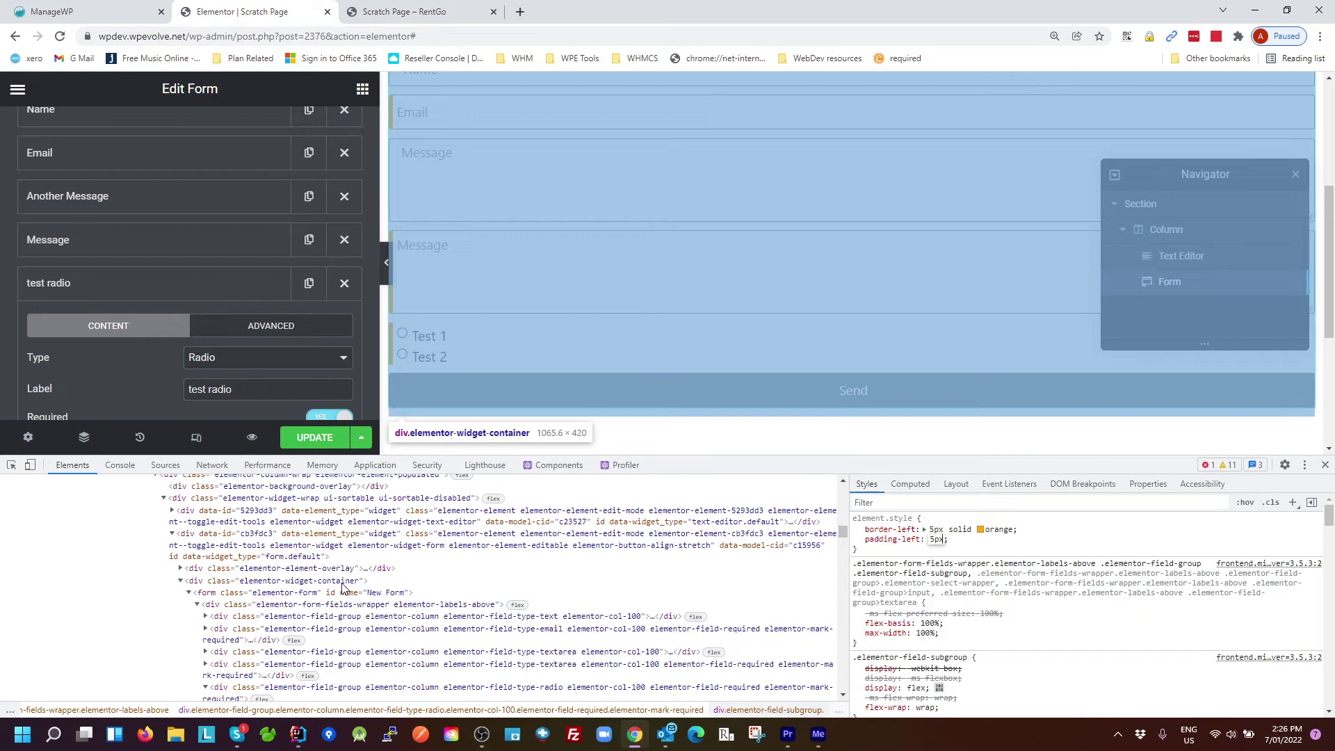
pyautogui.scroll(-1, 339, 588)
pyautogui.scroll(-1, 351, 590)
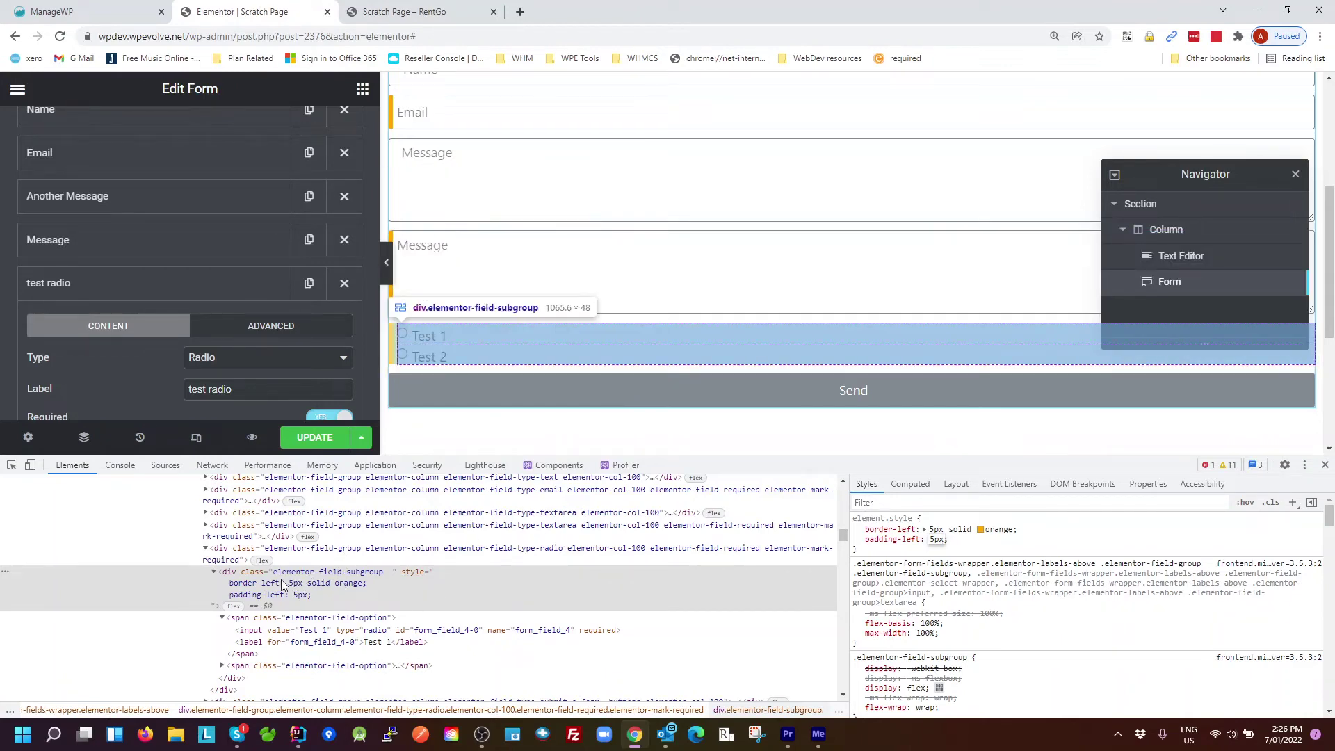
pyautogui.click(673, 549)
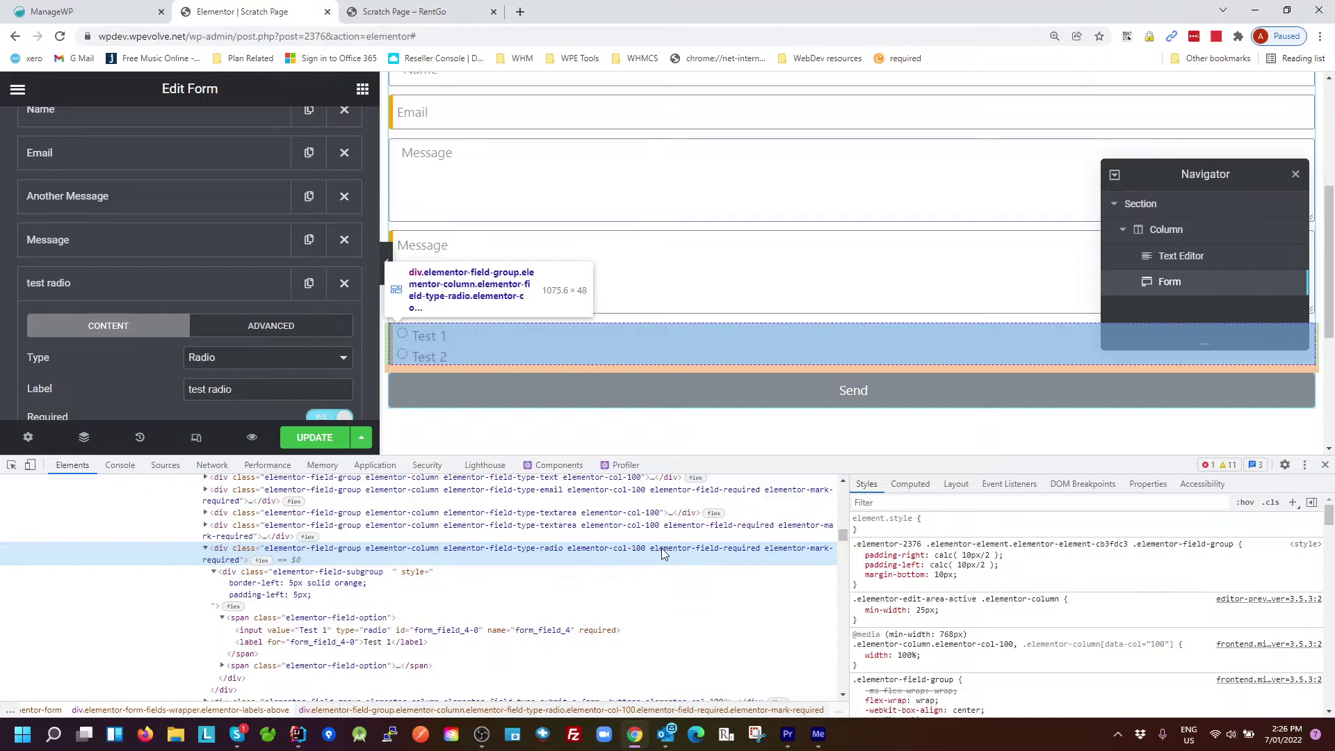
pyautogui.doubleClick(661, 548)
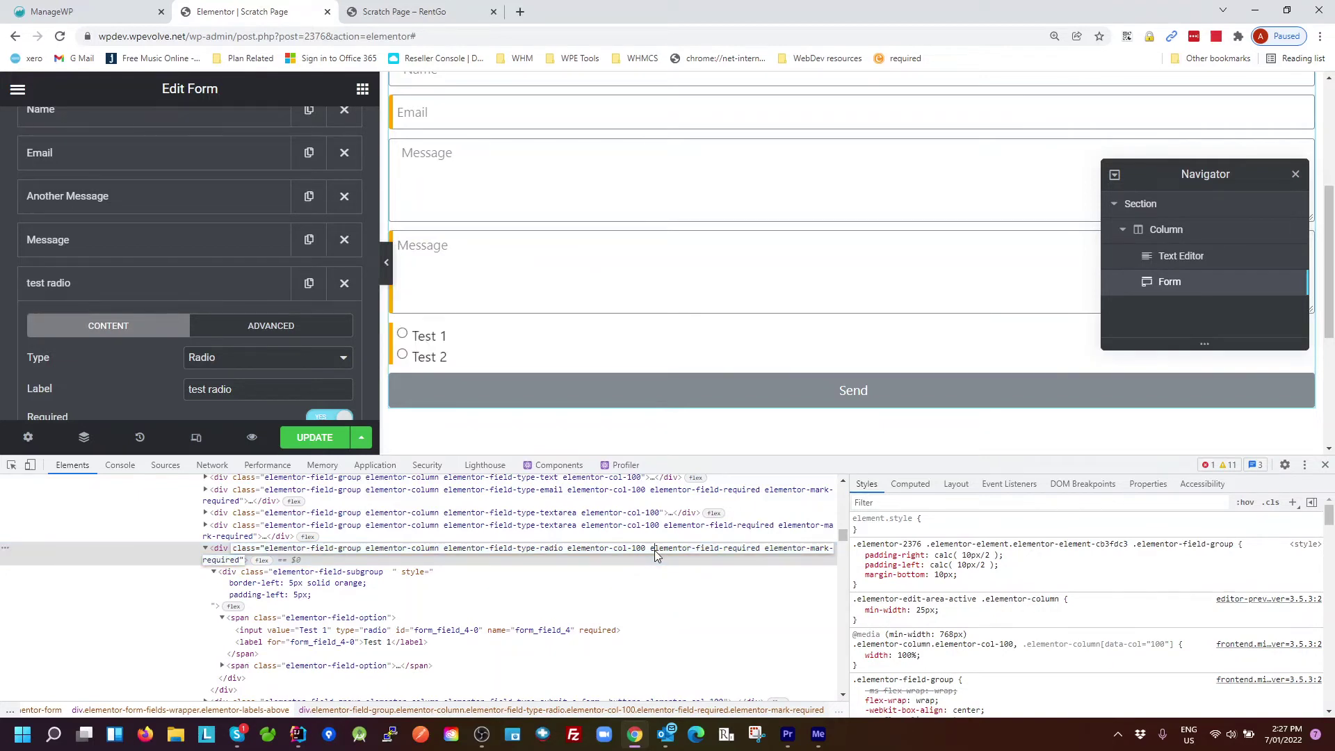
pyautogui.moveTo(650, 549); pyautogui.dragTo(760, 549)
pyautogui.hotkey('ctrl', 'c')
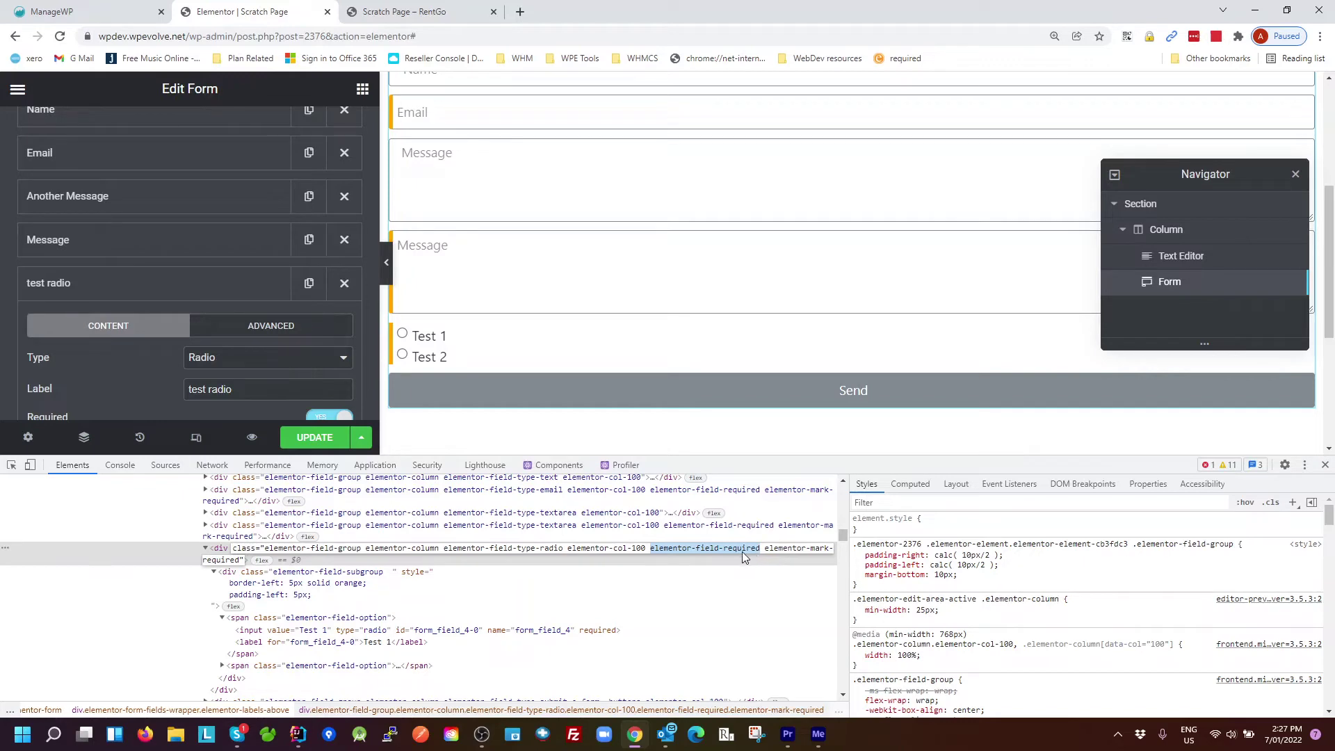
pyautogui.press('super+r')
# Launch Notepad and paste the elementor-field-required class name.
pyautogui.press('Return')
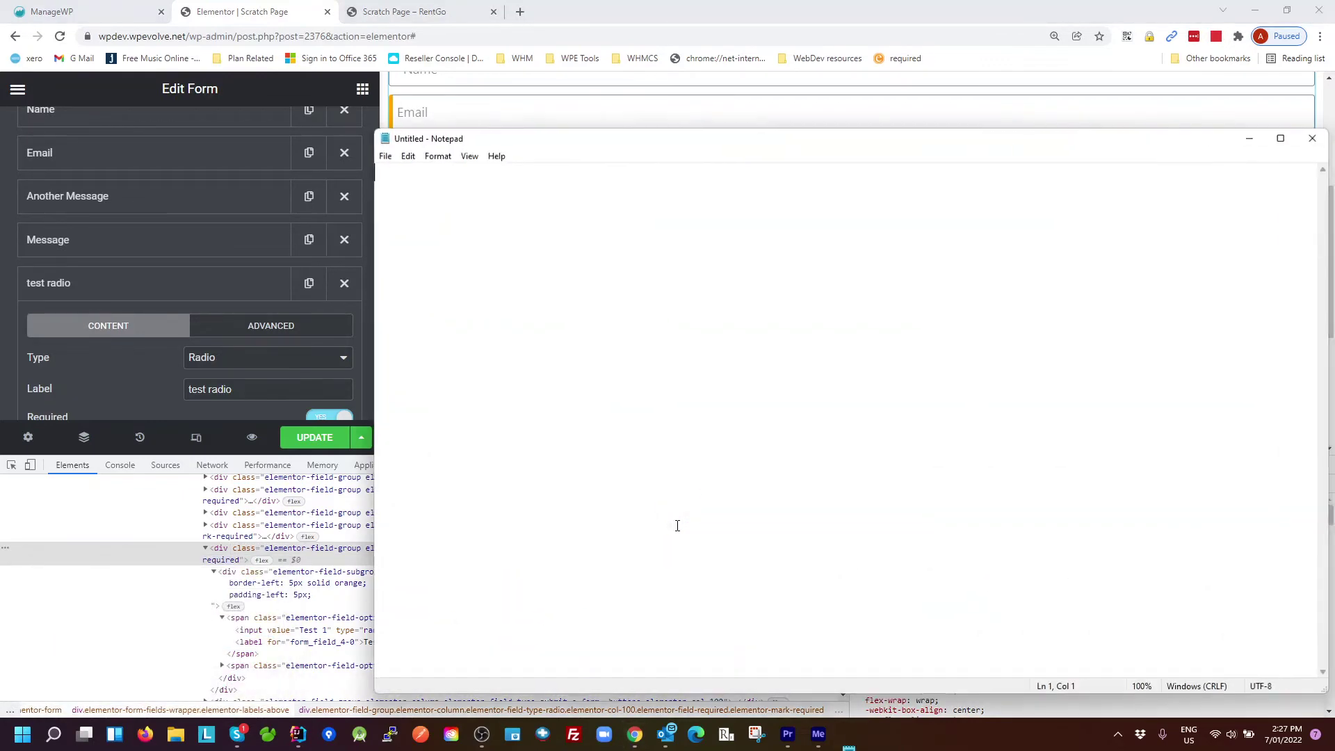
pyautogui.hotkey('ctrl', 'v')
pyautogui.hotkey('alt', 'Tab')
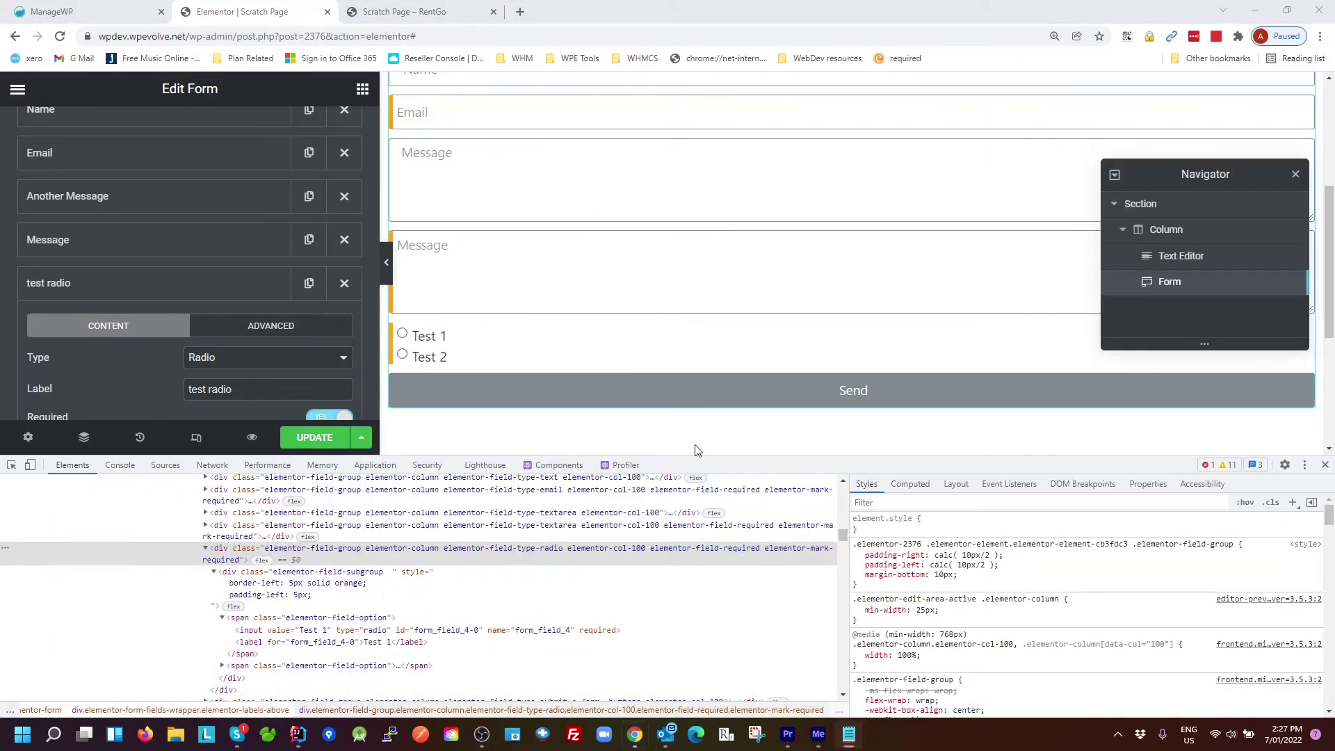
# Build the selector '.elementor-field-required .elementor-field-subgroup' in Notepad and select it.
pyautogui.doubleClick(299, 572)
pyautogui.hotkey('ctrl', 'c')
pyautogui.hotkey('alt', 'Tab')
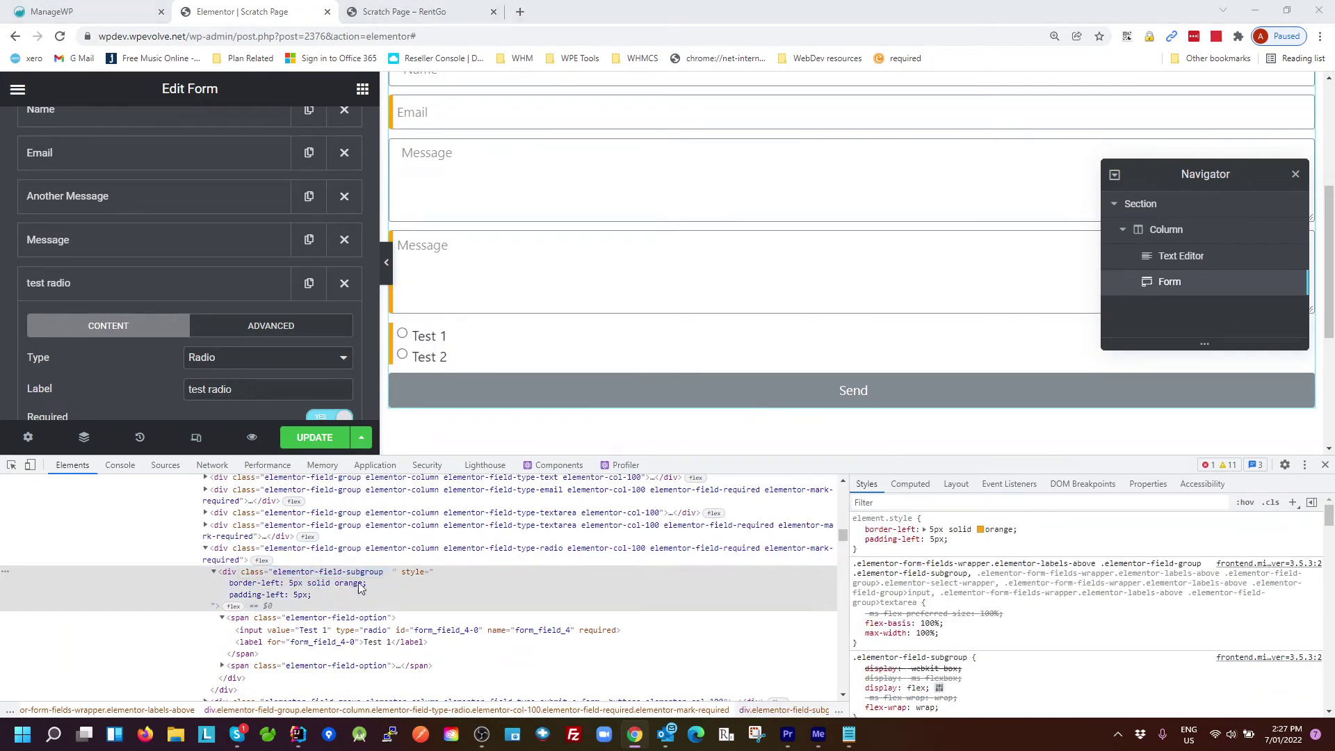
pyautogui.write('.')
pyautogui.hotkey('ctrl', 'v')
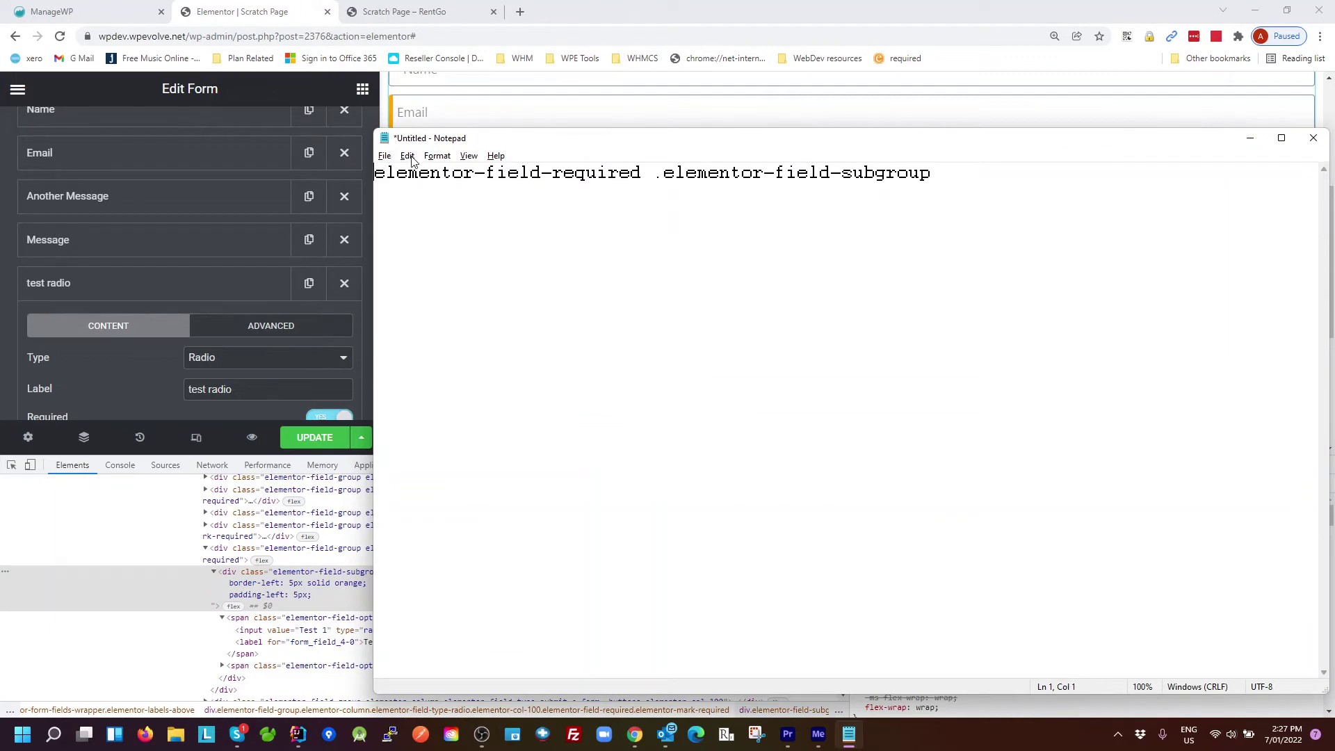
pyautogui.write('.')
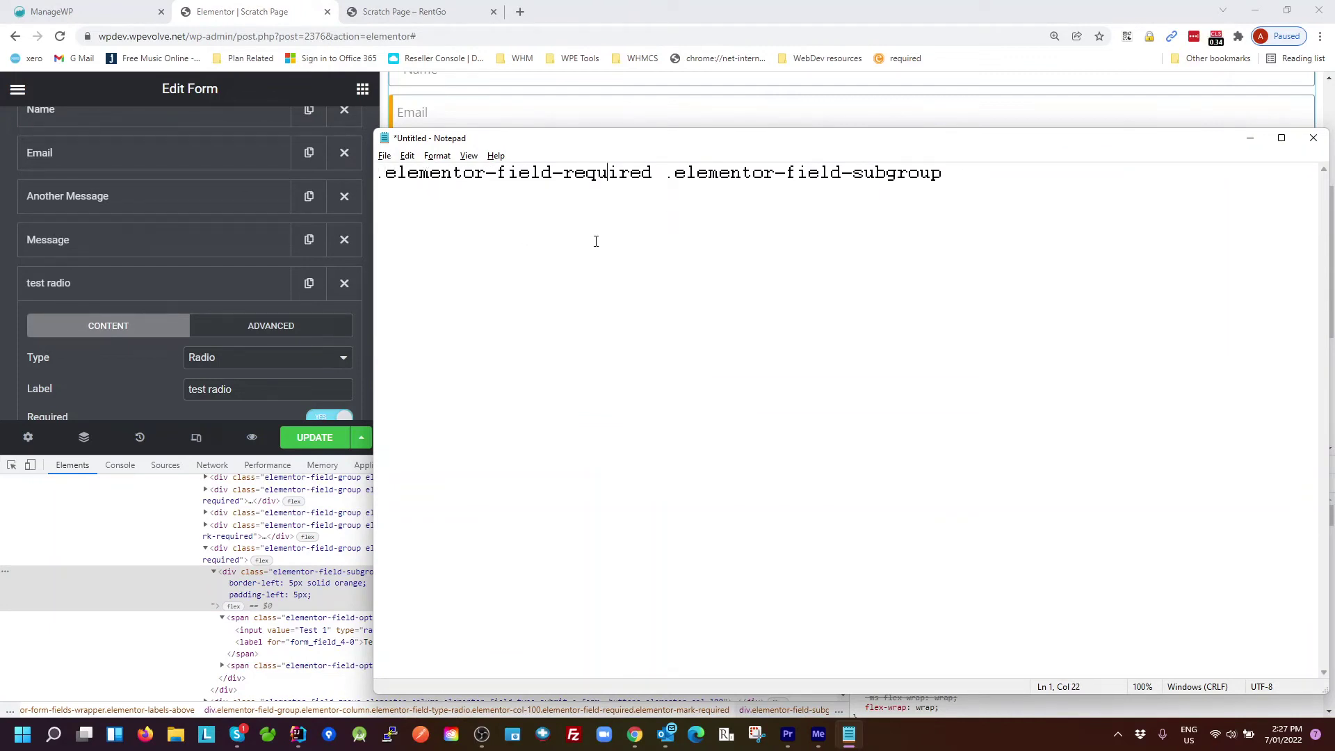
pyautogui.moveTo(994, 178); pyautogui.dragTo(361, 207)
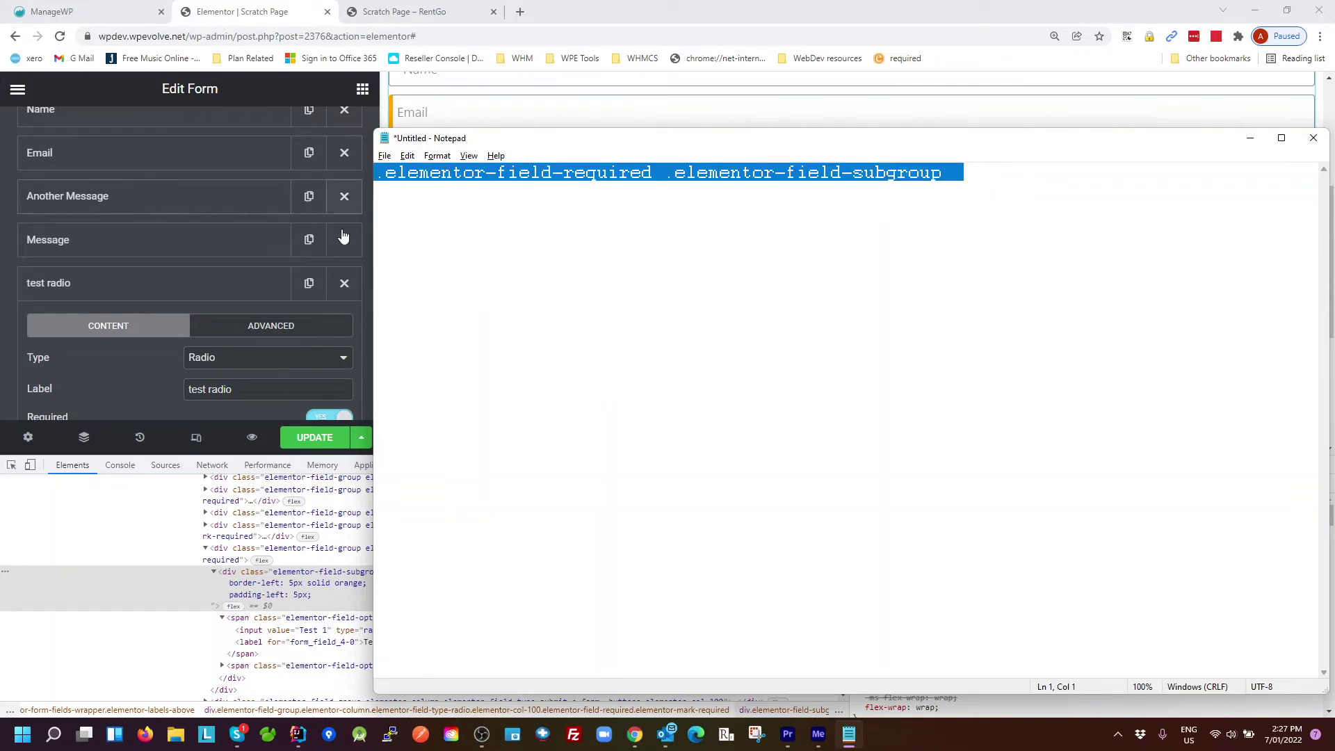
pyautogui.click(244, 86)
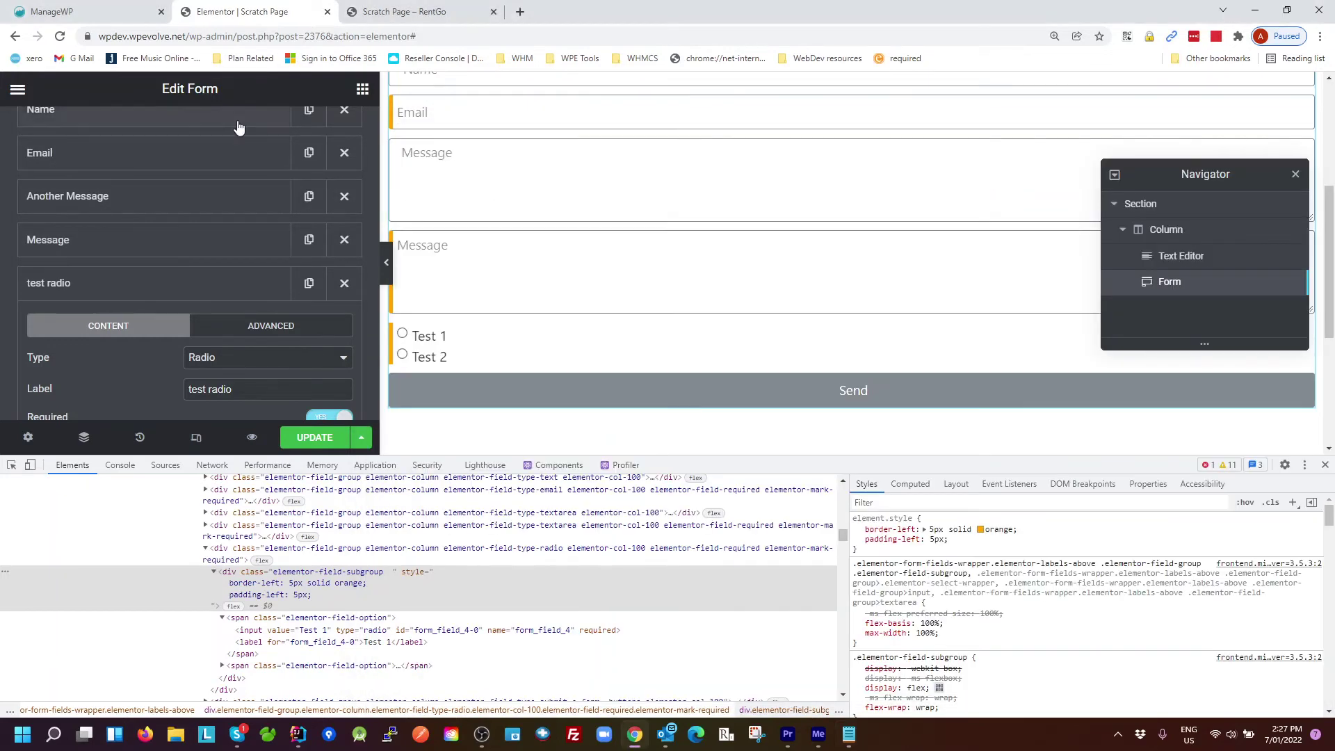
# Close DevTools and expand the form's Custom CSS section on the Advanced tab.
pyautogui.scroll(-4, 295, 306)
pyautogui.scroll(5, 295, 299)
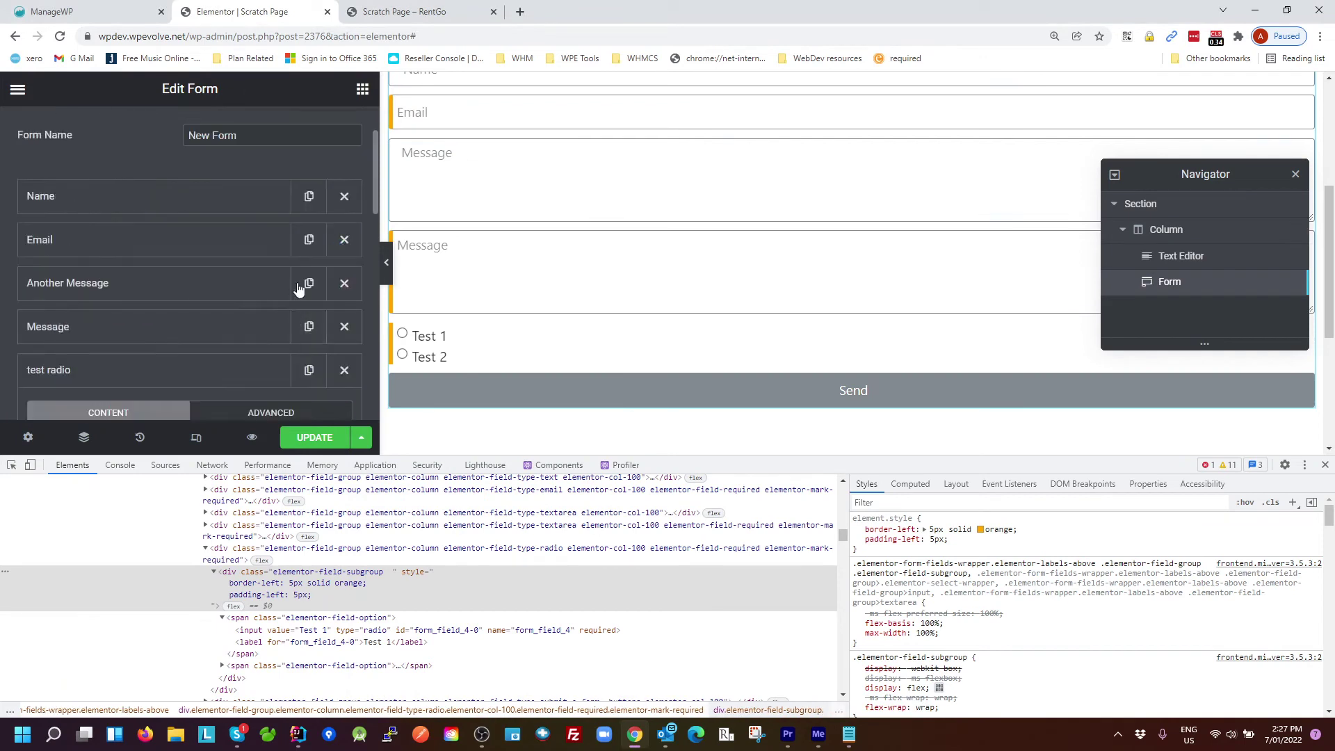
pyautogui.click(1324, 465)
pyautogui.click(362, 89)
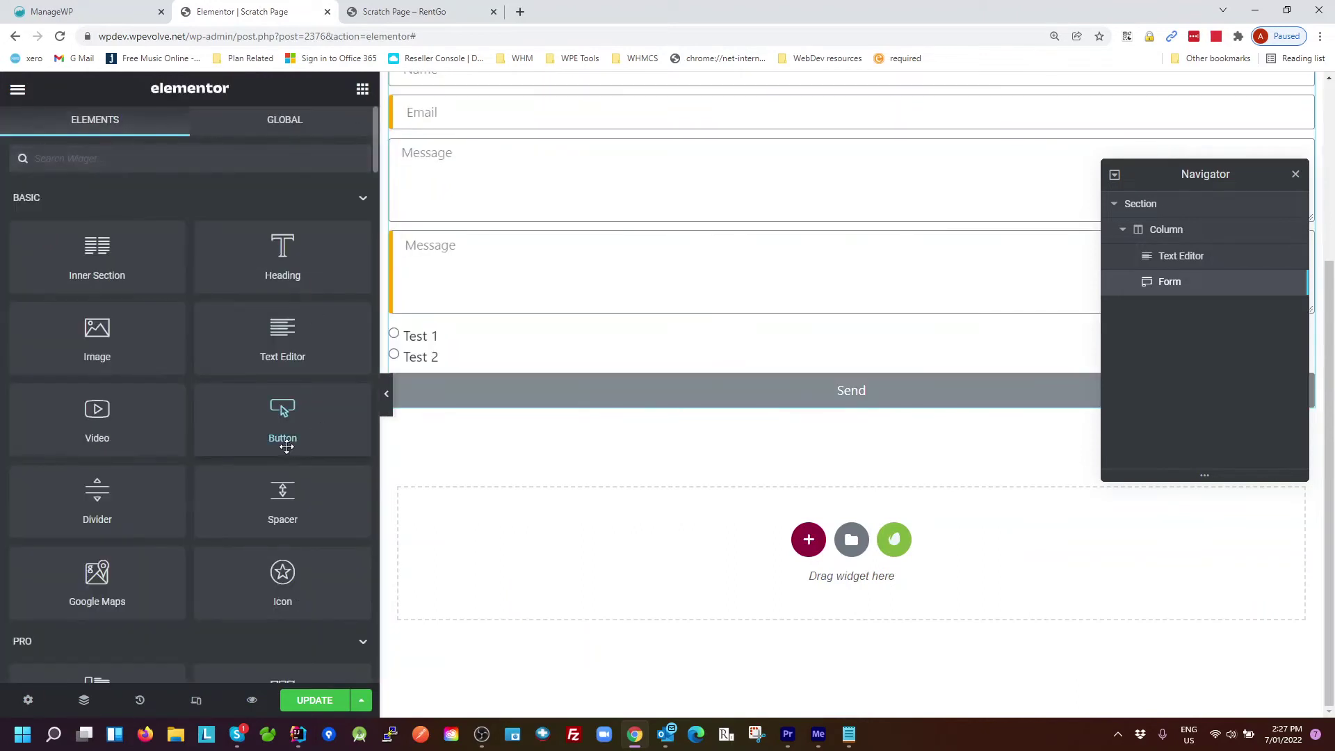
pyautogui.click(470, 278)
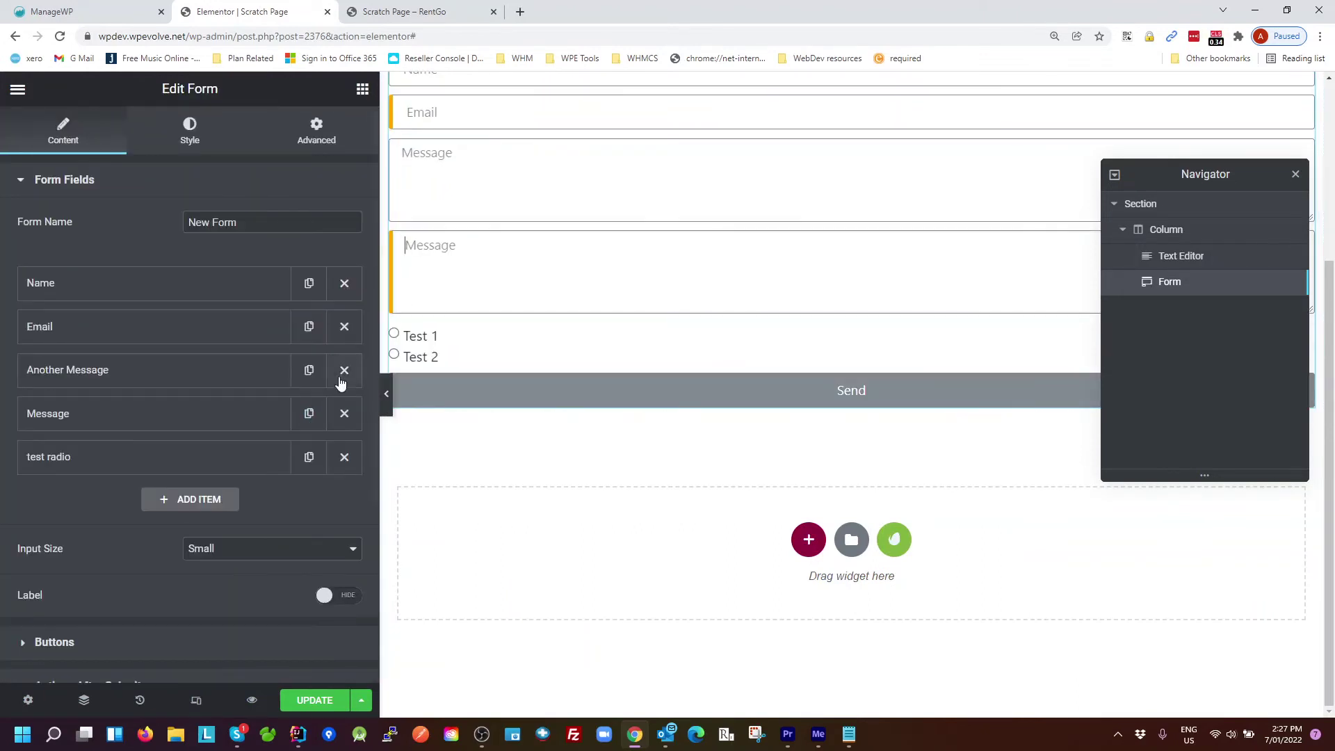
pyautogui.scroll(-4, 260, 578)
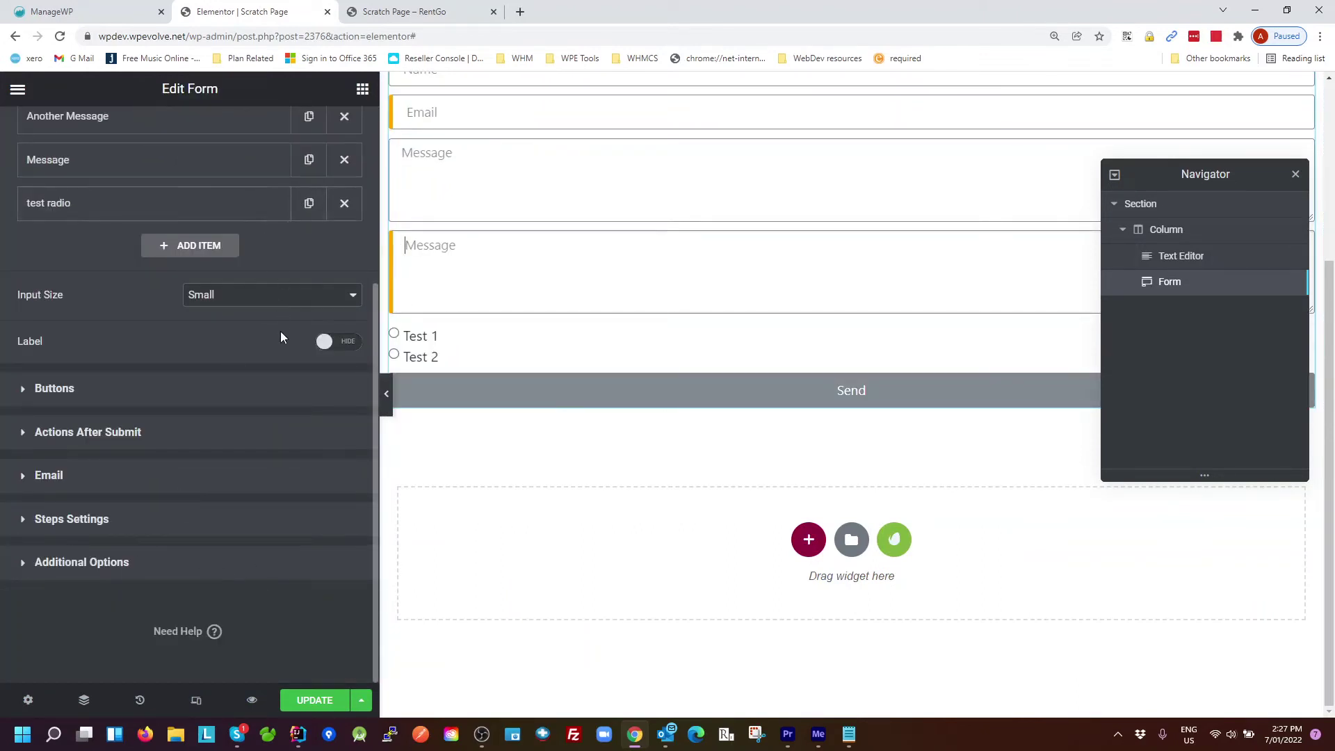
pyautogui.scroll(4, 281, 334)
pyautogui.click(316, 131)
pyautogui.scroll(-8, 229, 491)
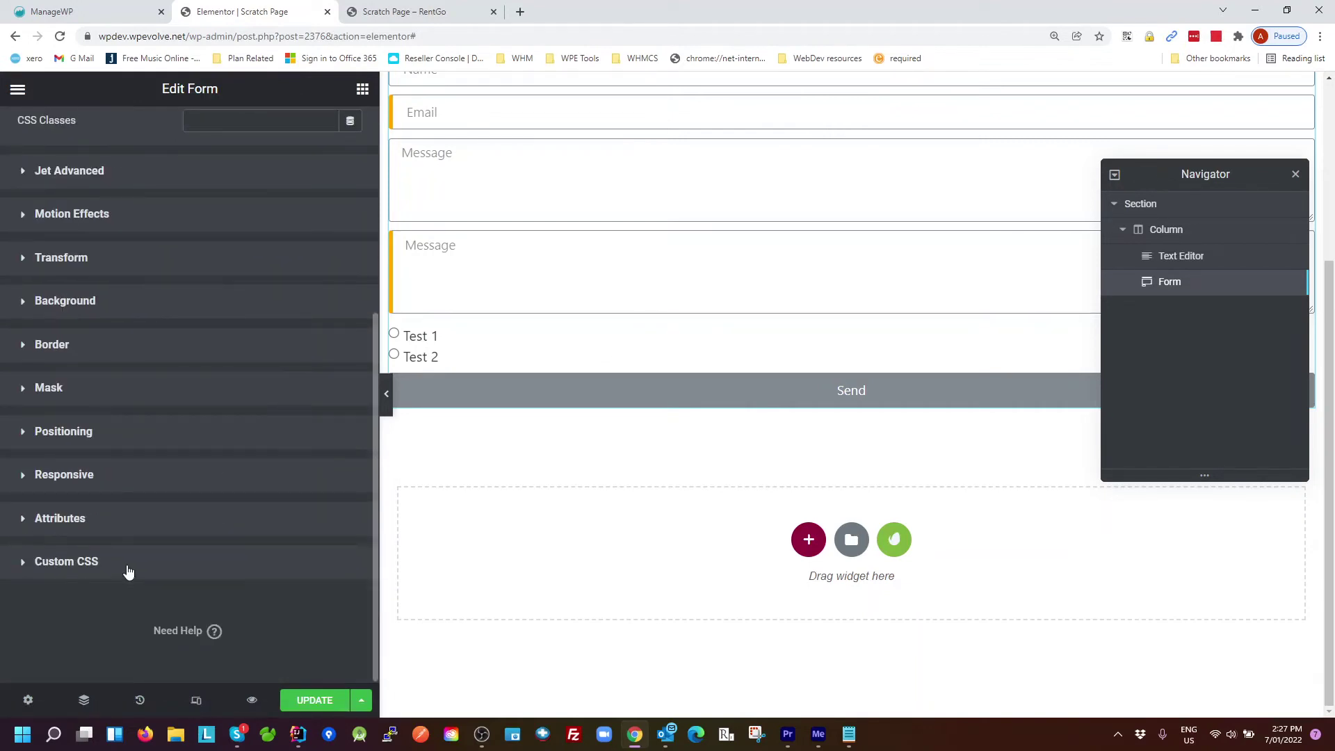
pyautogui.click(127, 566)
pyautogui.scroll(-3, 159, 565)
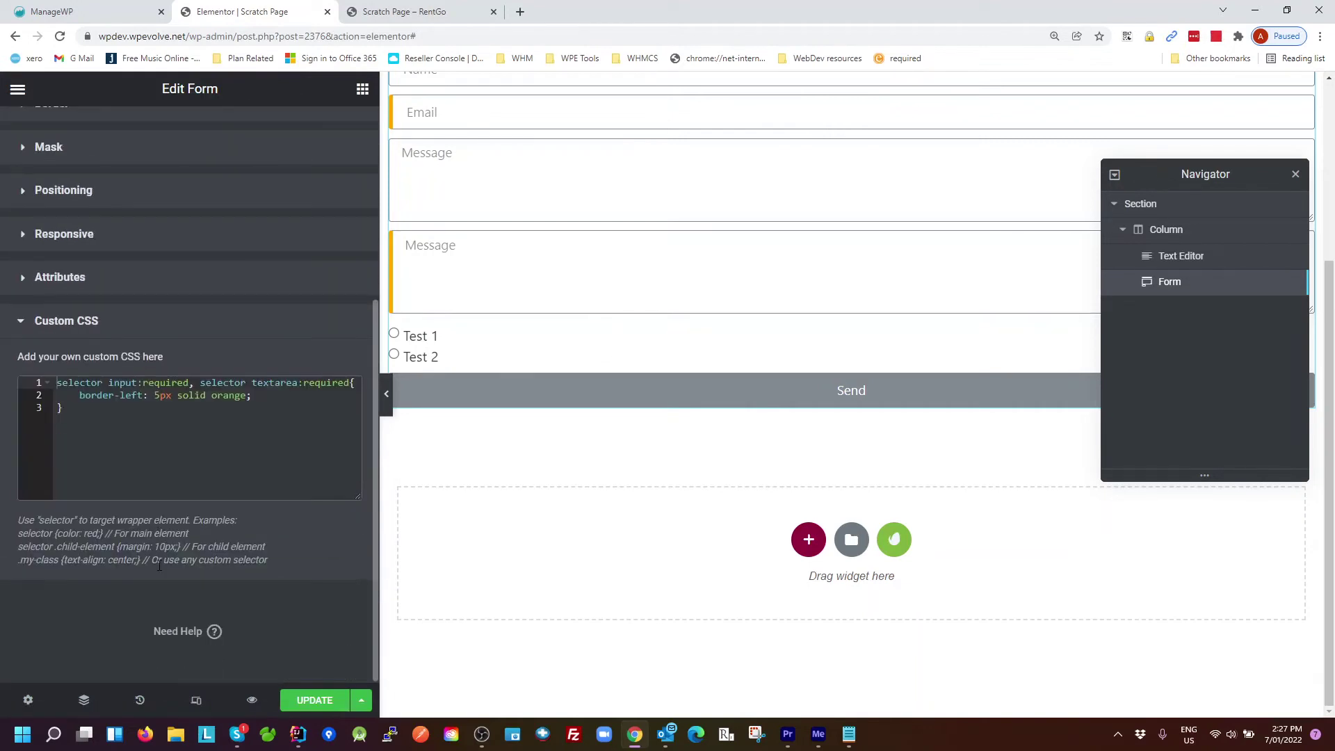
# Append ', selector .elementor-field-required .elementor-field-subgroup' to the first CSS rule's selector list.
pyautogui.click(306, 382)
pyautogui.write(', sele')
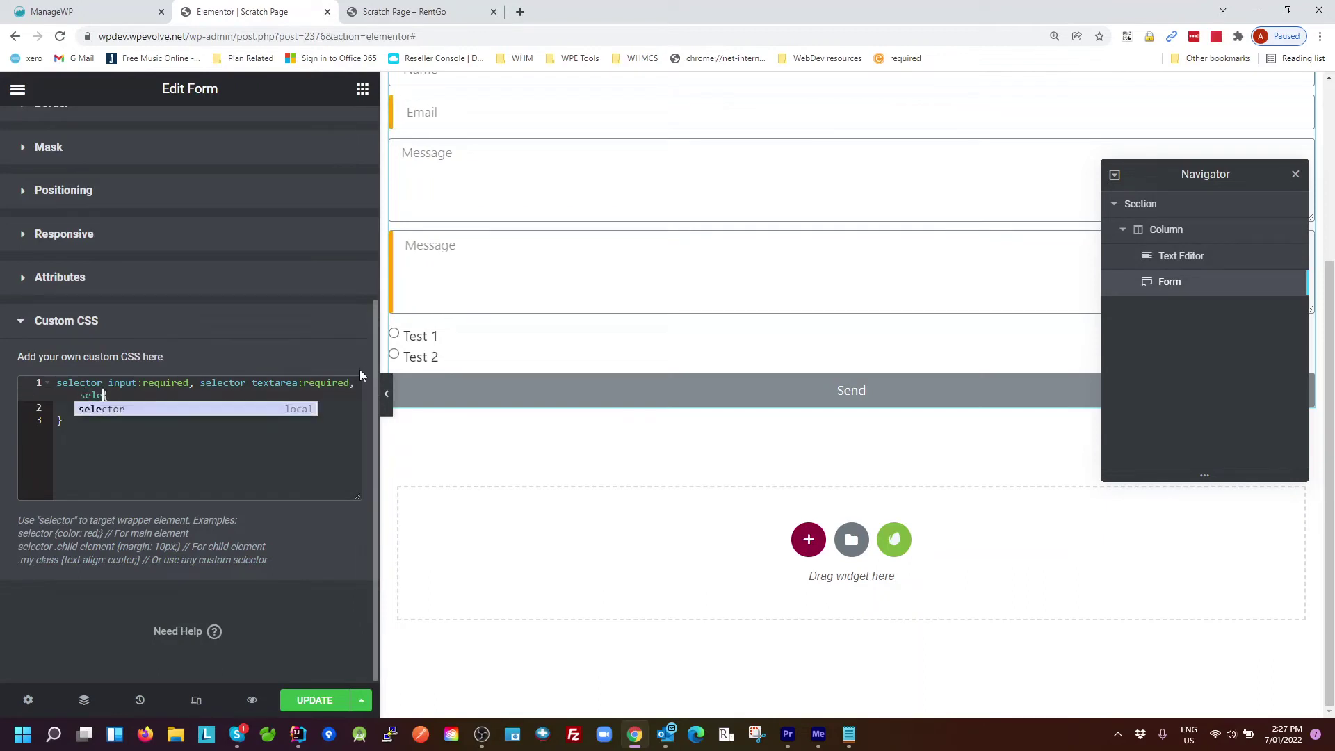
pyautogui.write('ctor .elementor-field-required .elementor-field-subgroup')
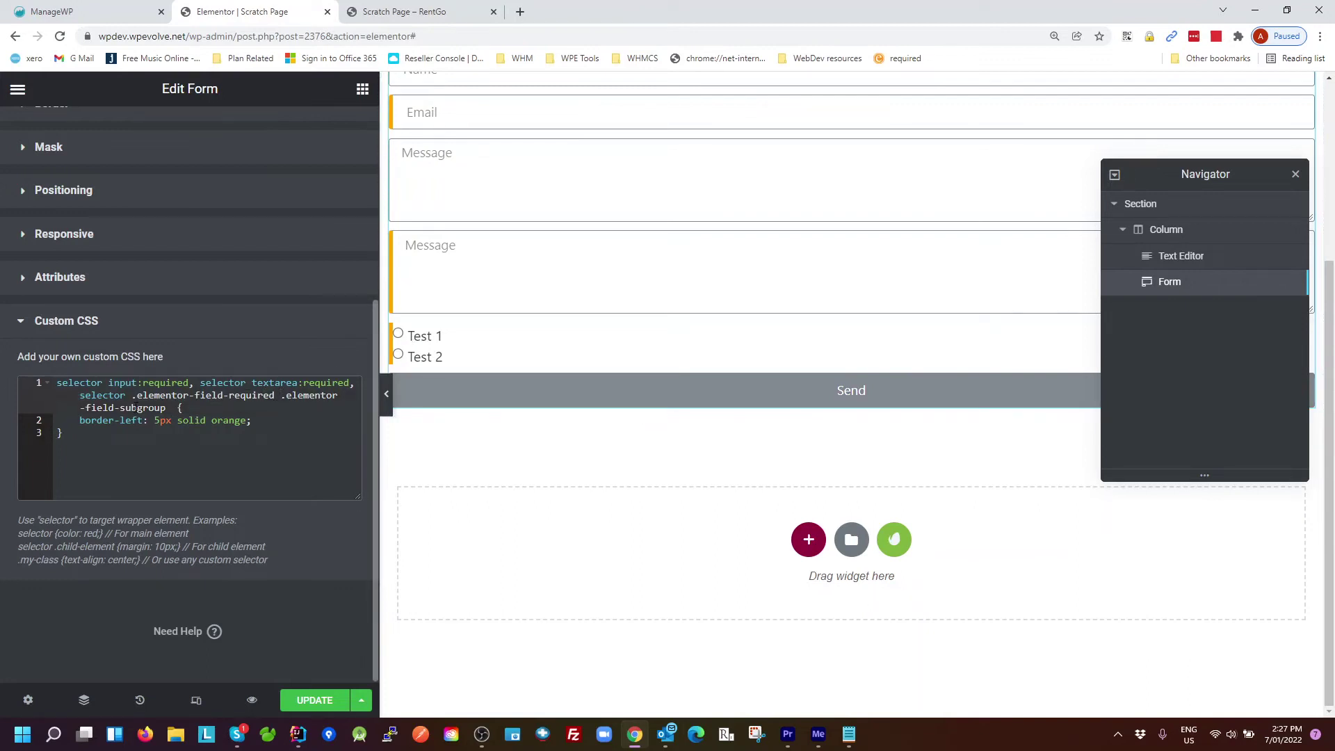
pyautogui.moveTo(165, 407); pyautogui.dragTo(91, 413)
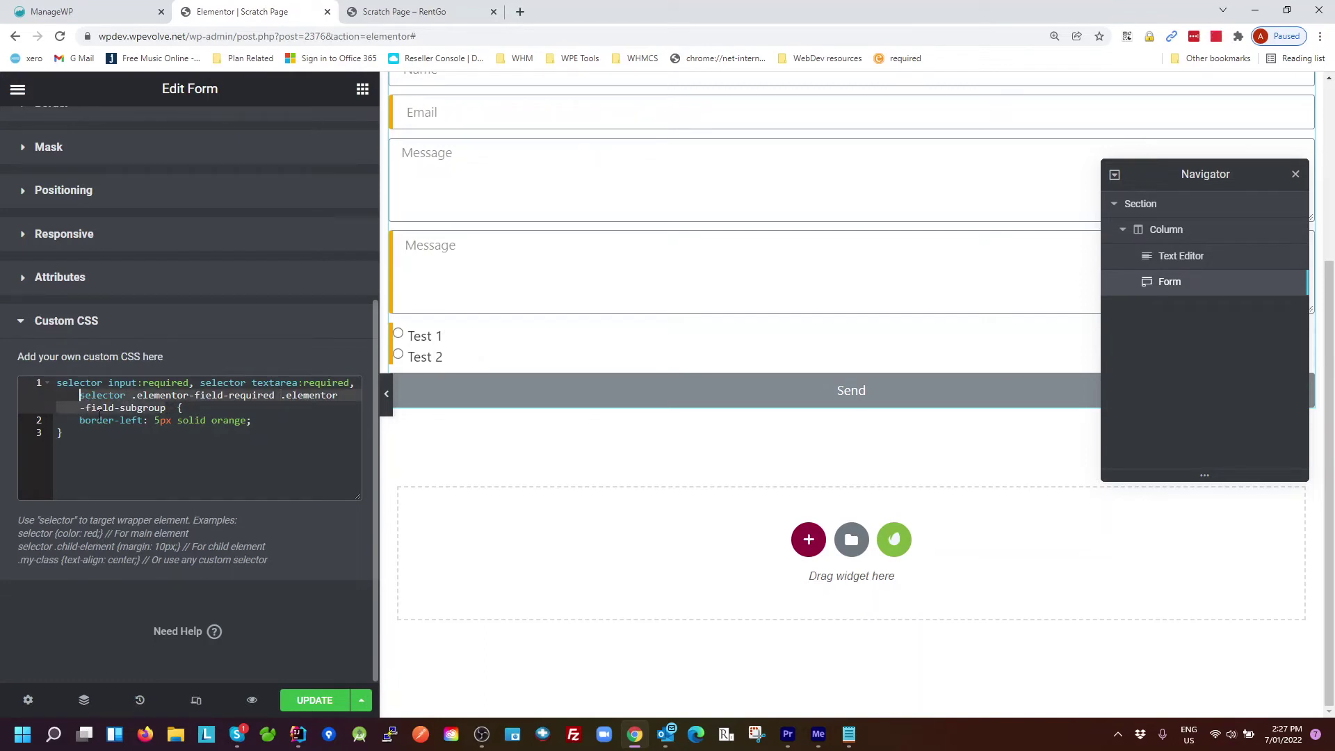
# Add a rule 'selector .elementor-field-required .elementor-field-subgroup { padding-left: 55px; }'.
pyautogui.click(72, 432)
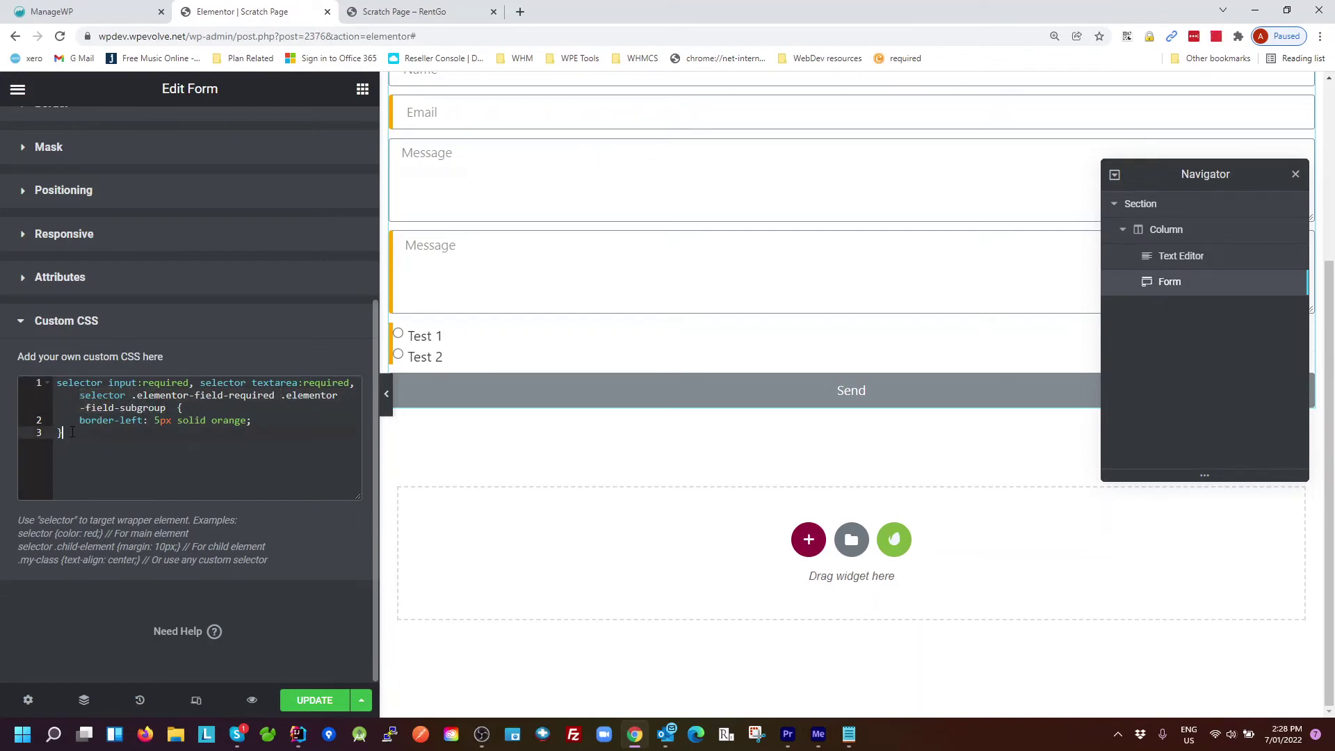
pyautogui.press('Return')
pyautogui.press('Return')
pyautogui.write('selector .elementor-field-required .elementor-field-subgroup')
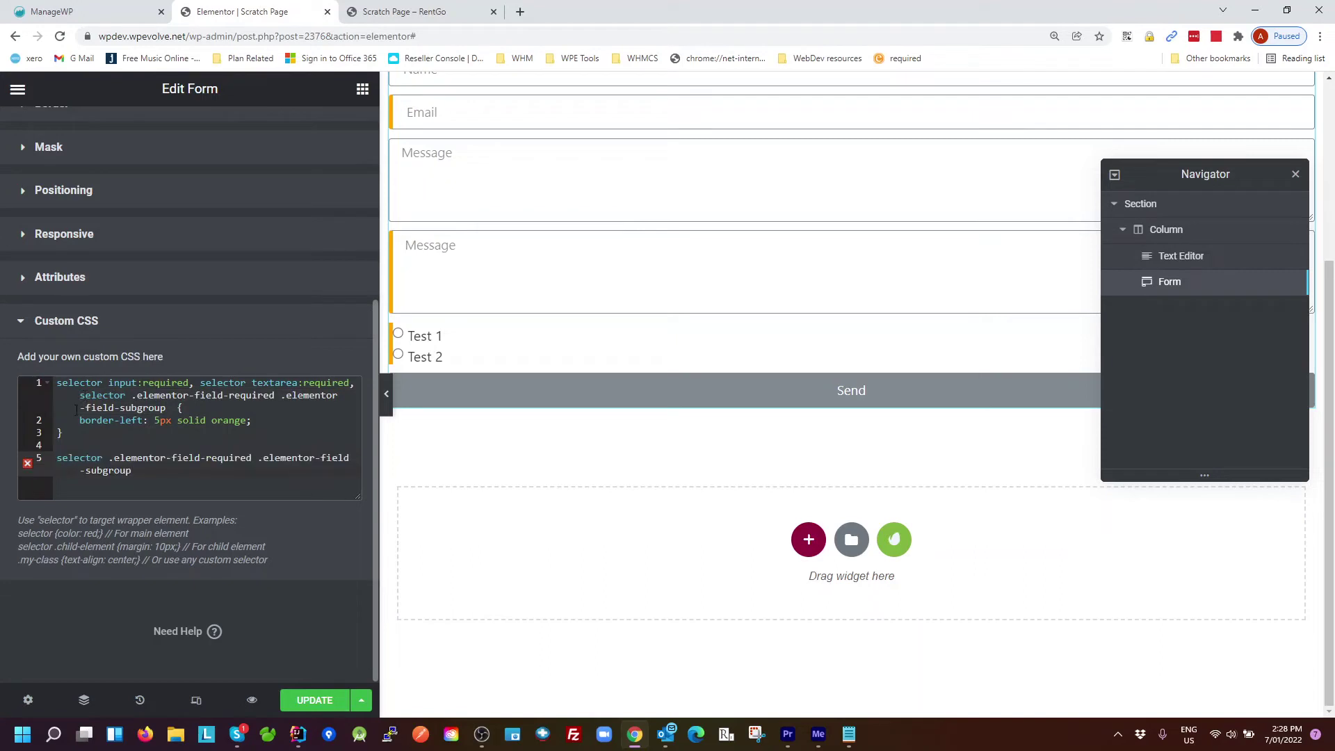
pyautogui.write('{')
pyautogui.press('Return')
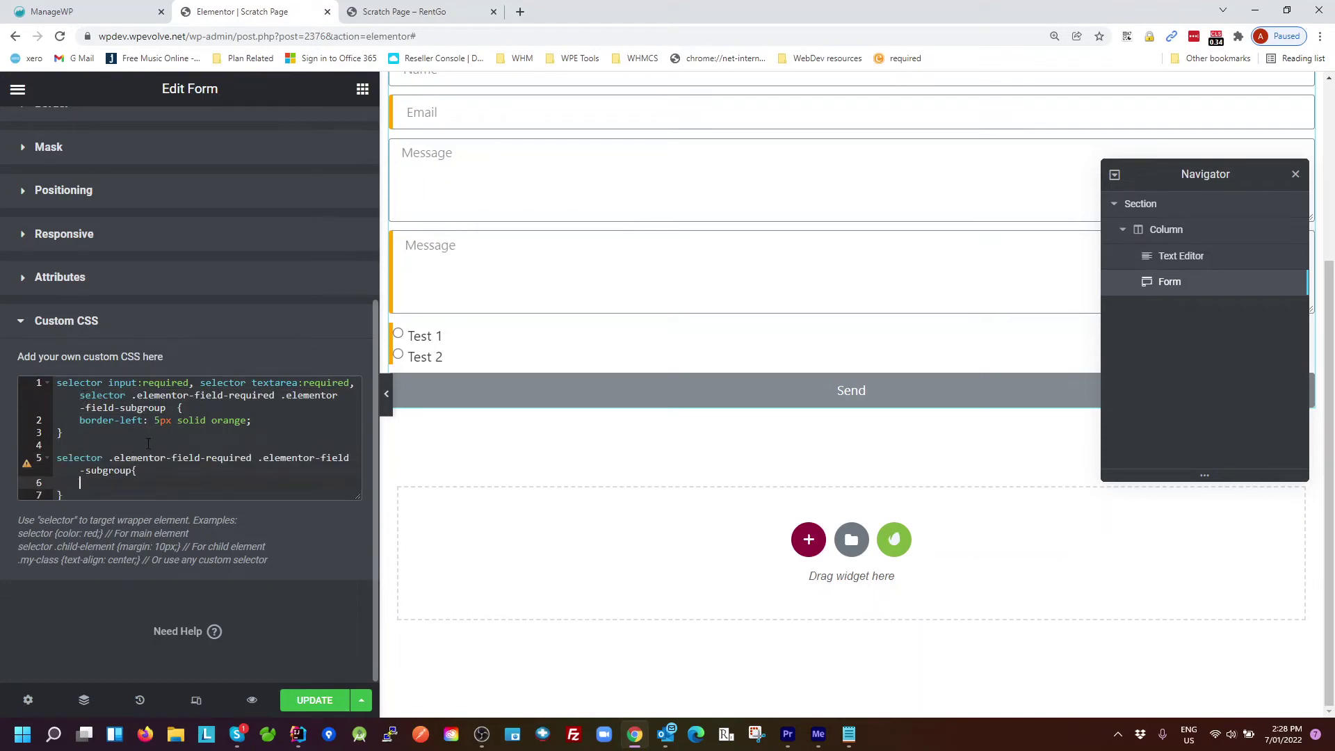
pyautogui.write('padding')
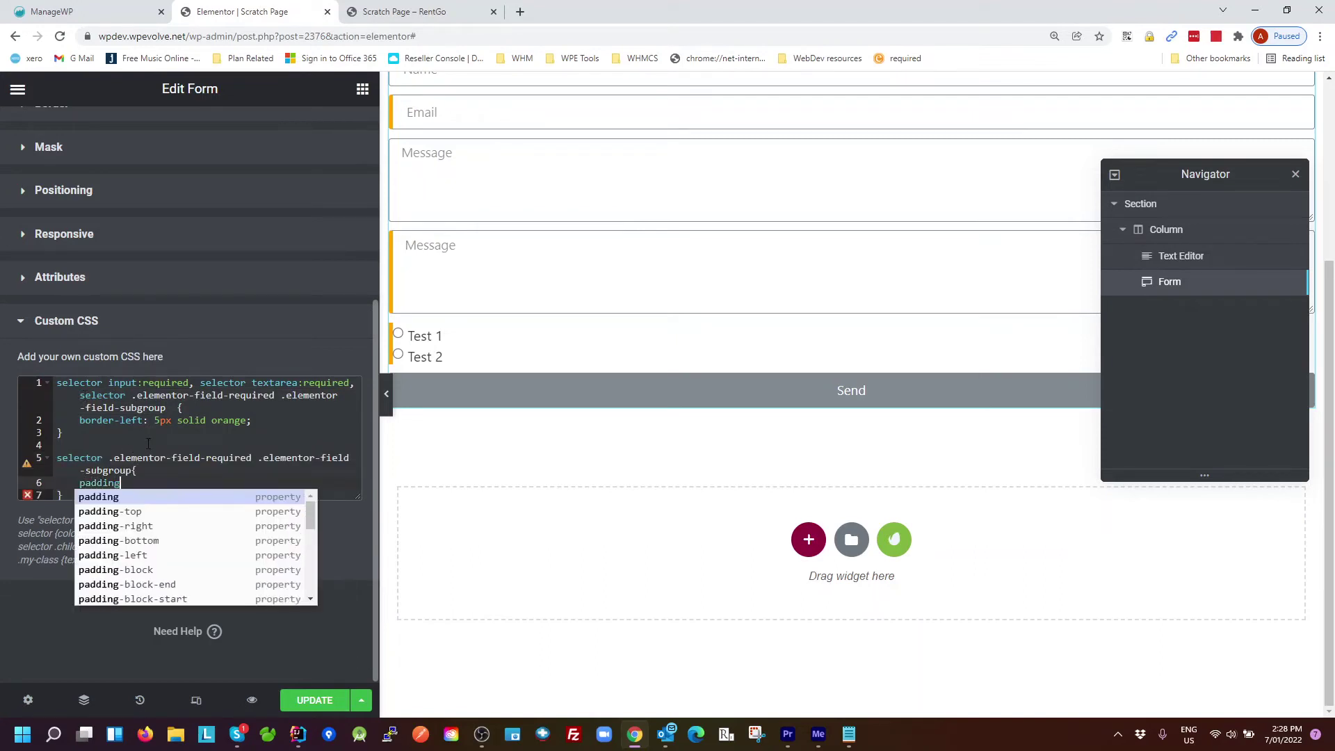
pyautogui.write('-l')
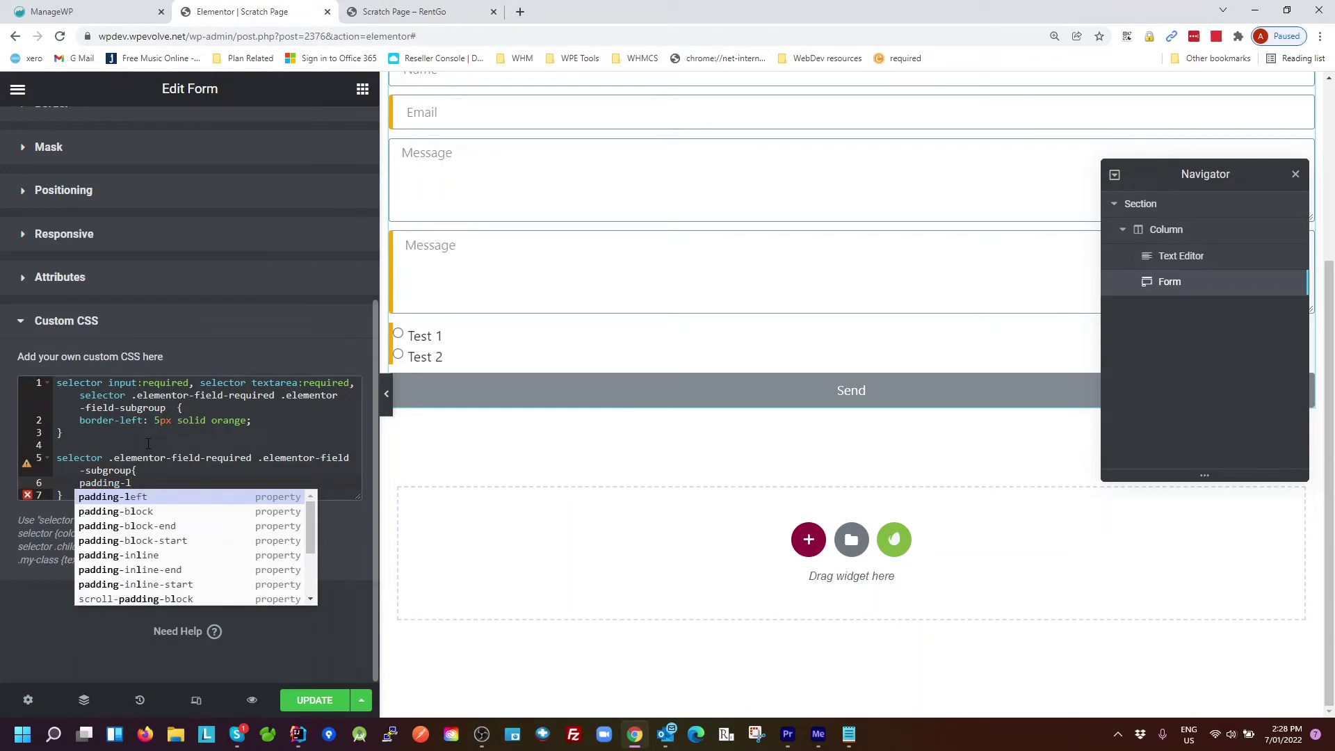
pyautogui.press('Return')
pyautogui.write('5')
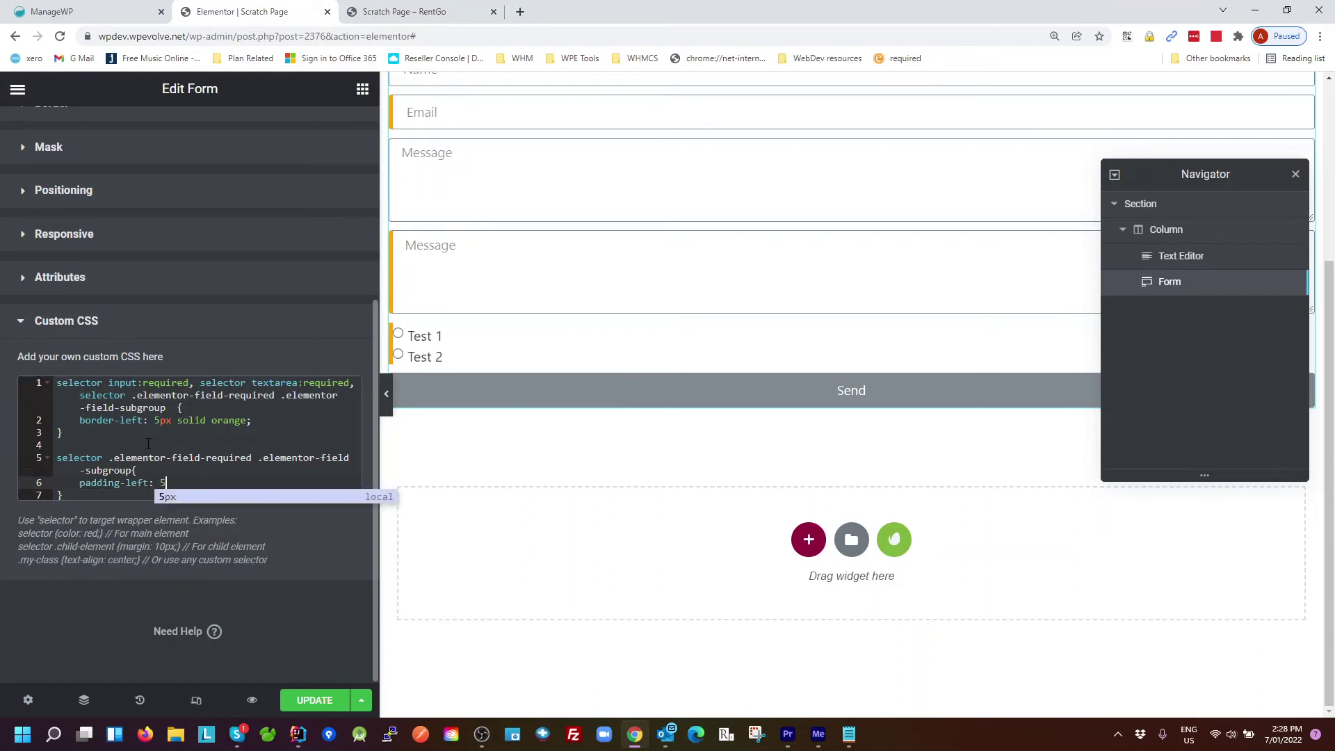
pyautogui.write('px')
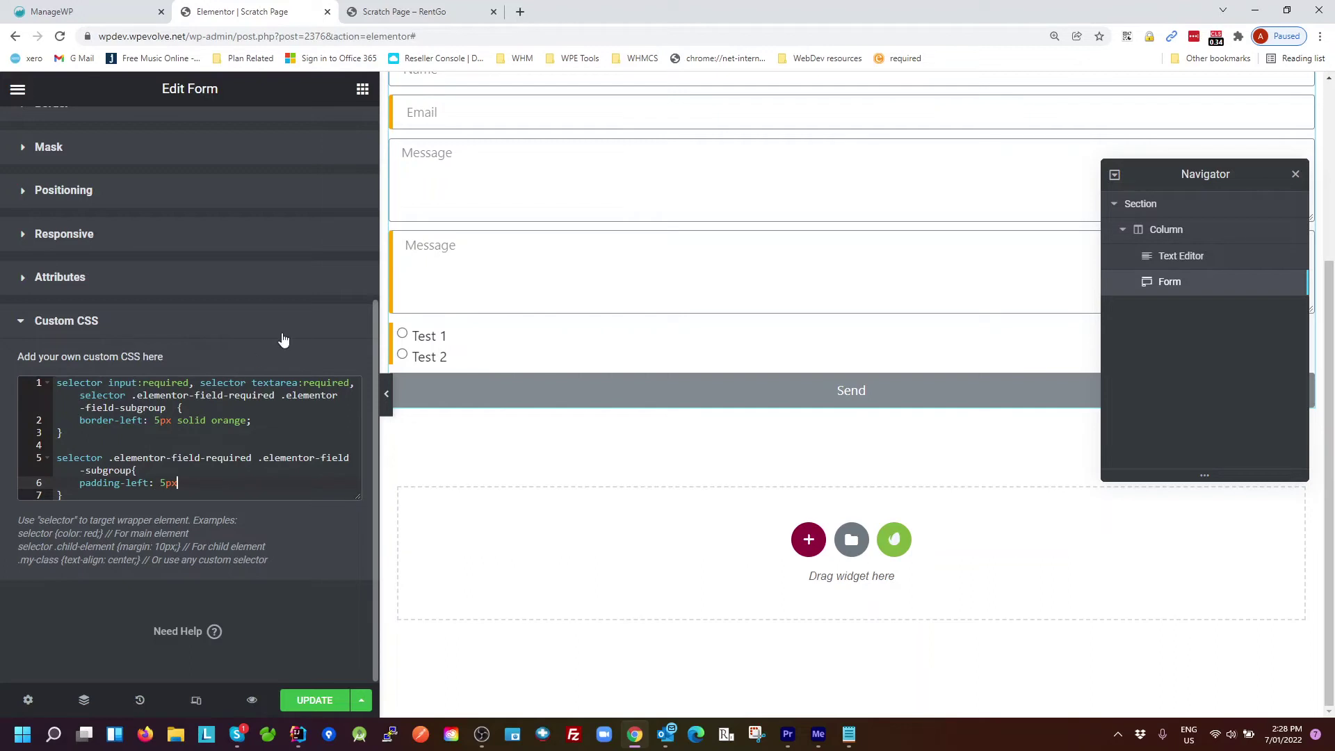
pyautogui.press('BackSpace')
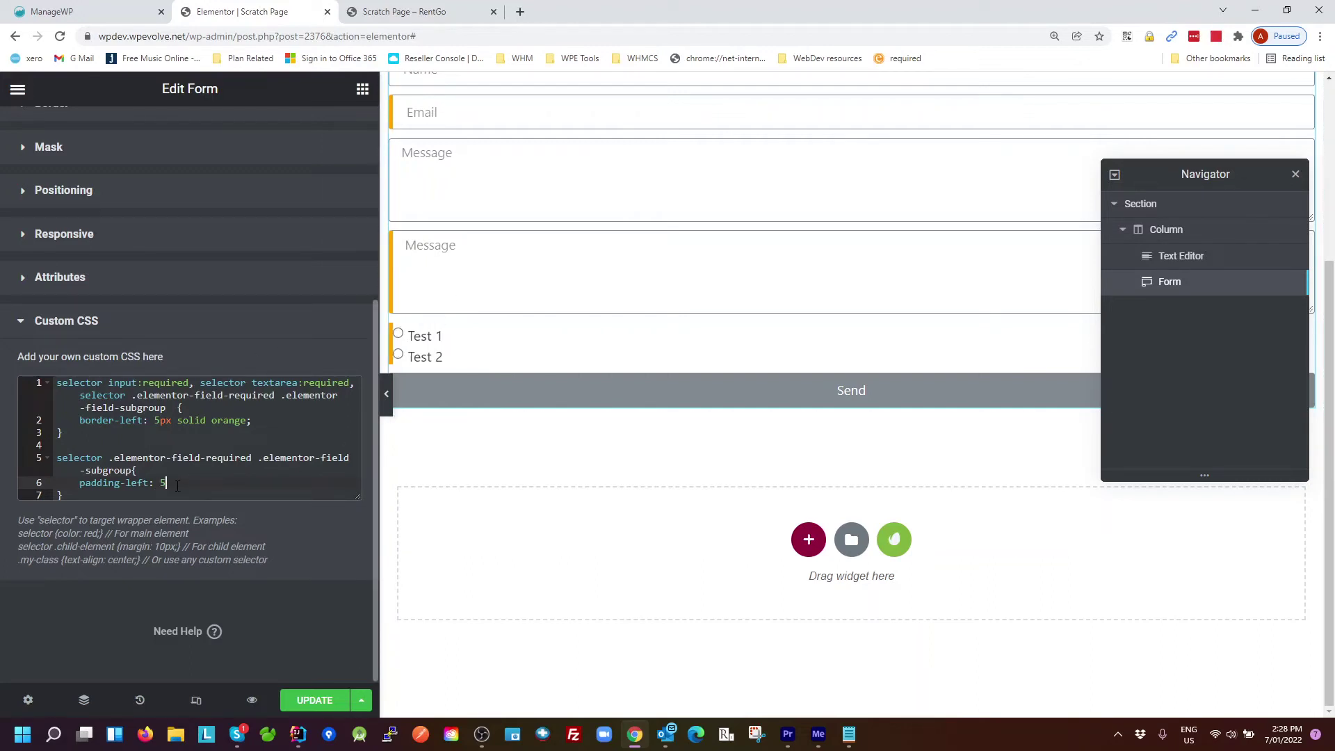
pyautogui.write('x;')
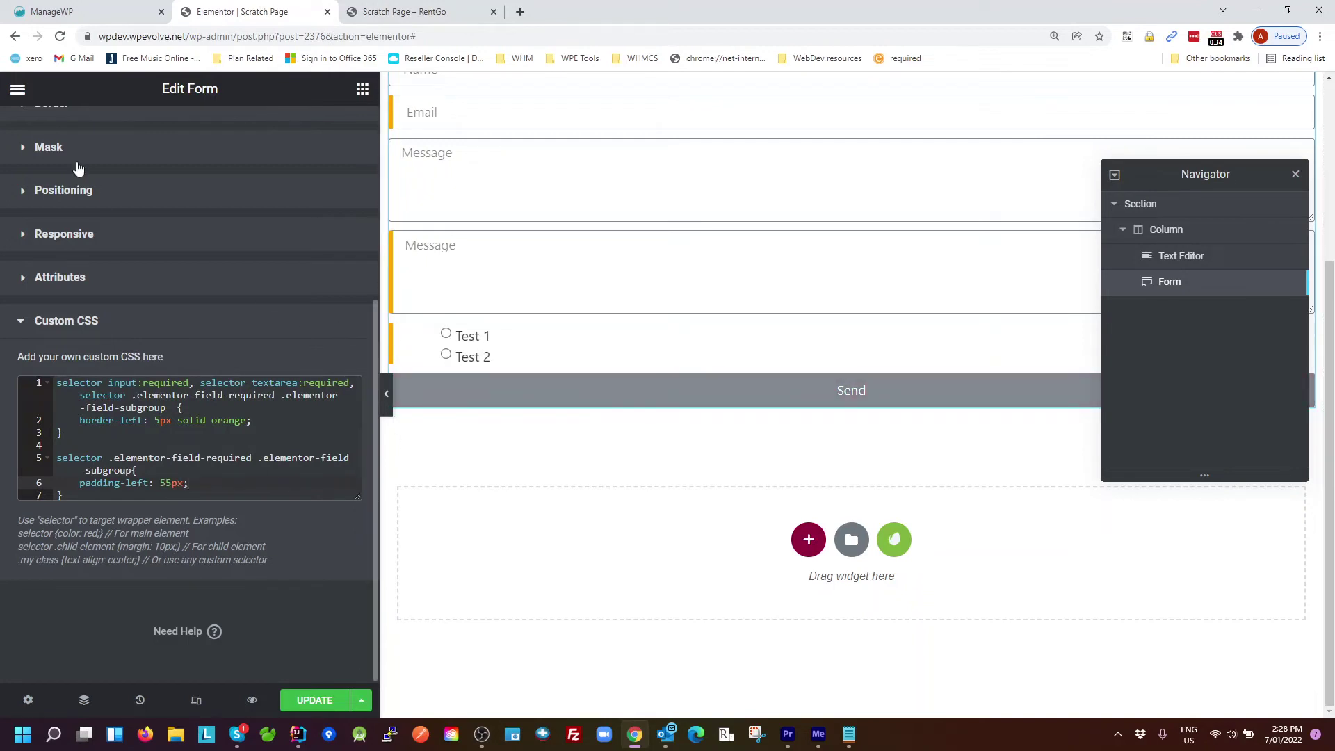
pyautogui.scroll(4, 134, 209)
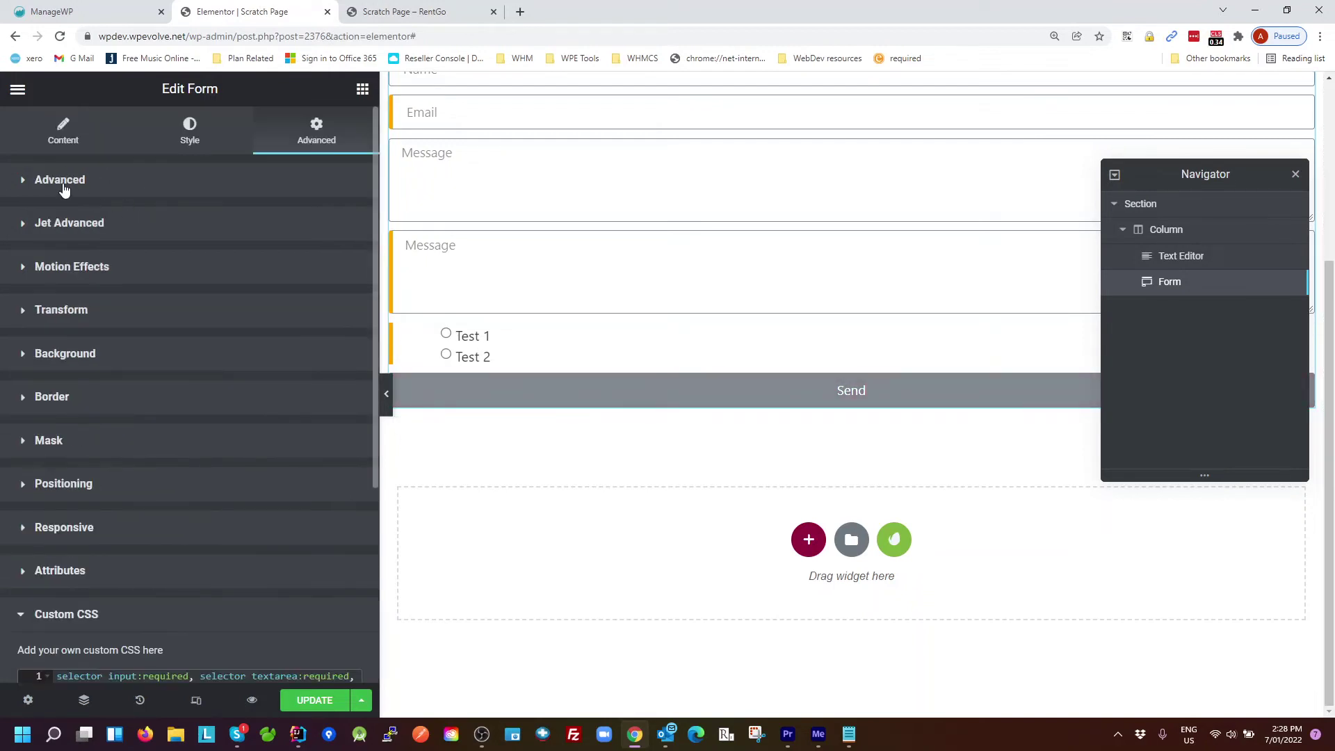
# Duplicate the 'test radio' field in the form's field list.
pyautogui.click(60, 139)
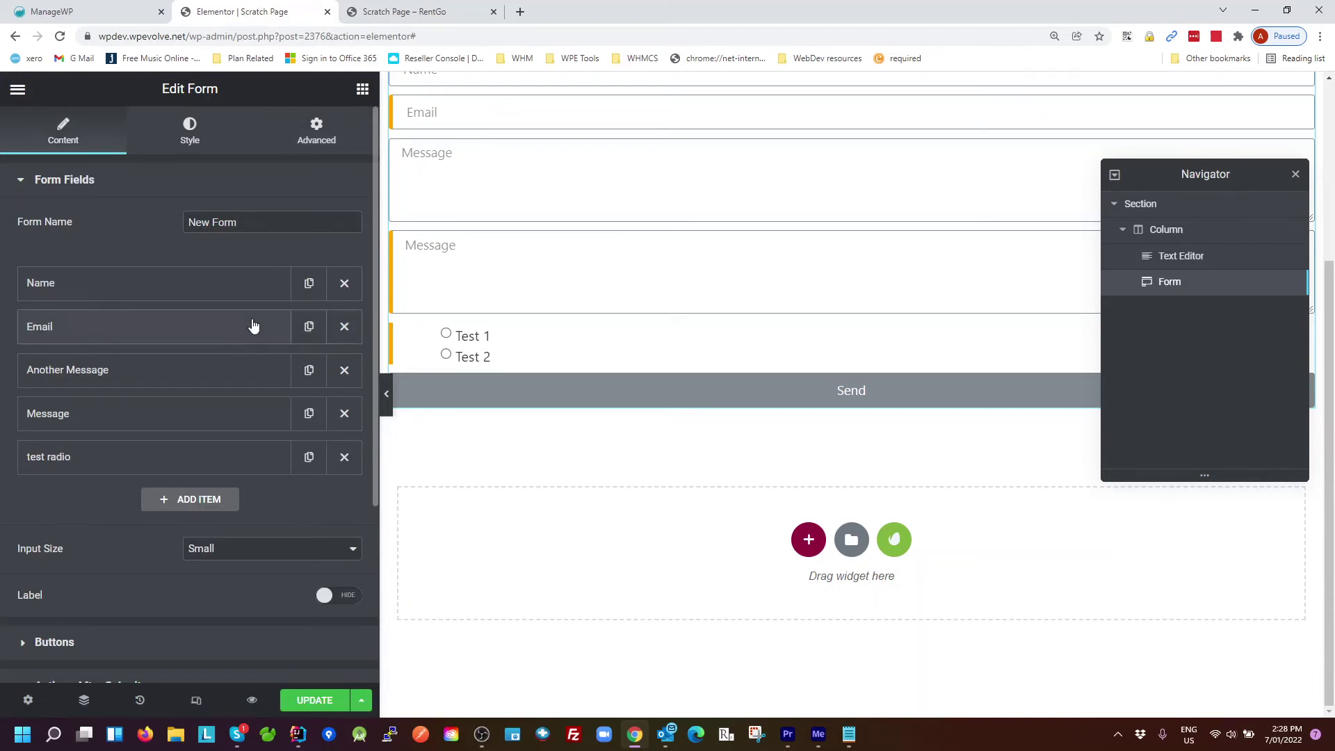
pyautogui.rightClick(476, 343)
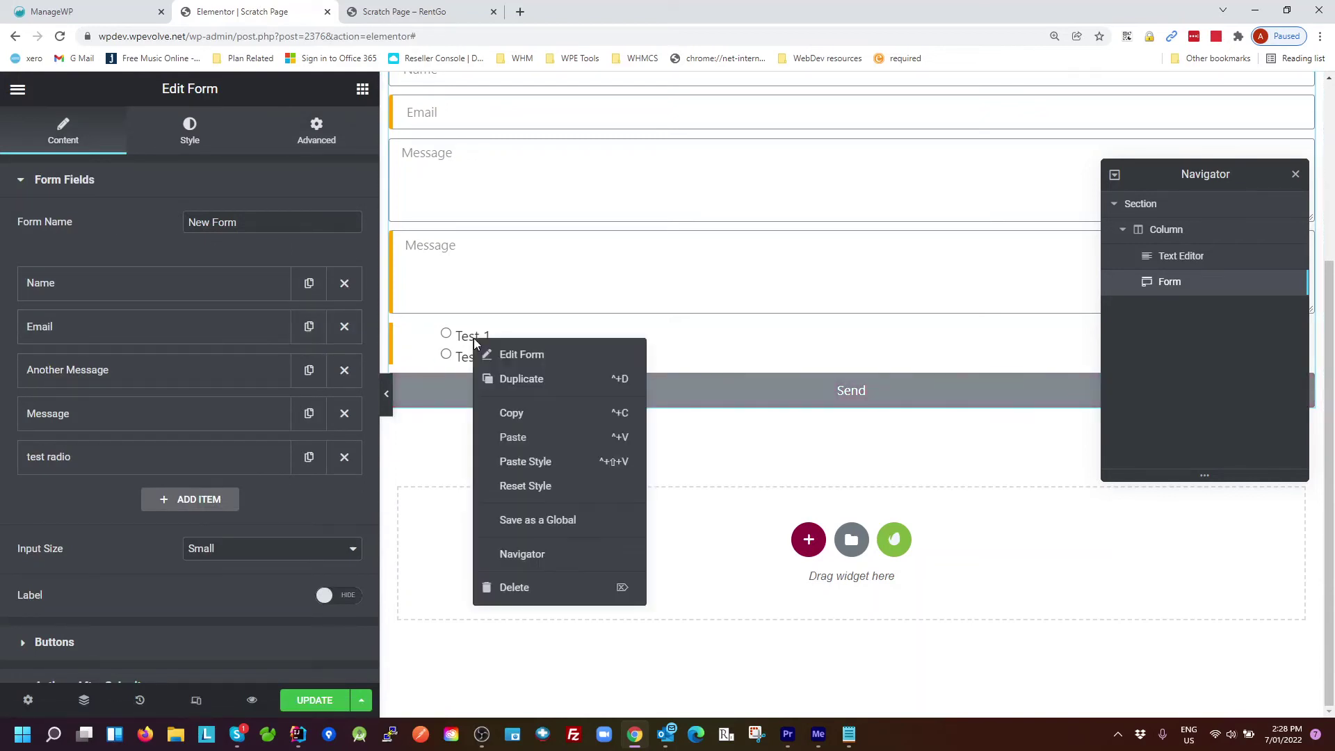
pyautogui.click(148, 456)
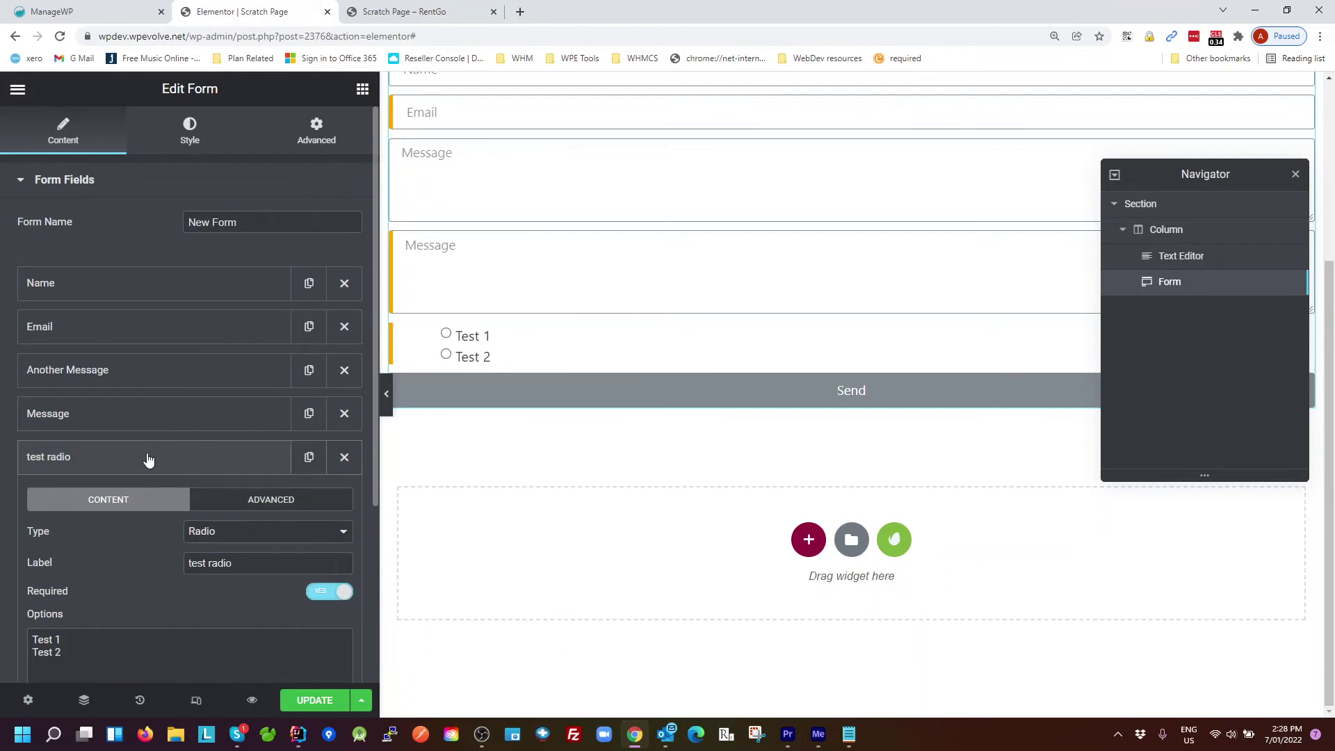
pyautogui.rightClick(154, 461)
pyautogui.click(90, 434)
pyautogui.click(97, 452)
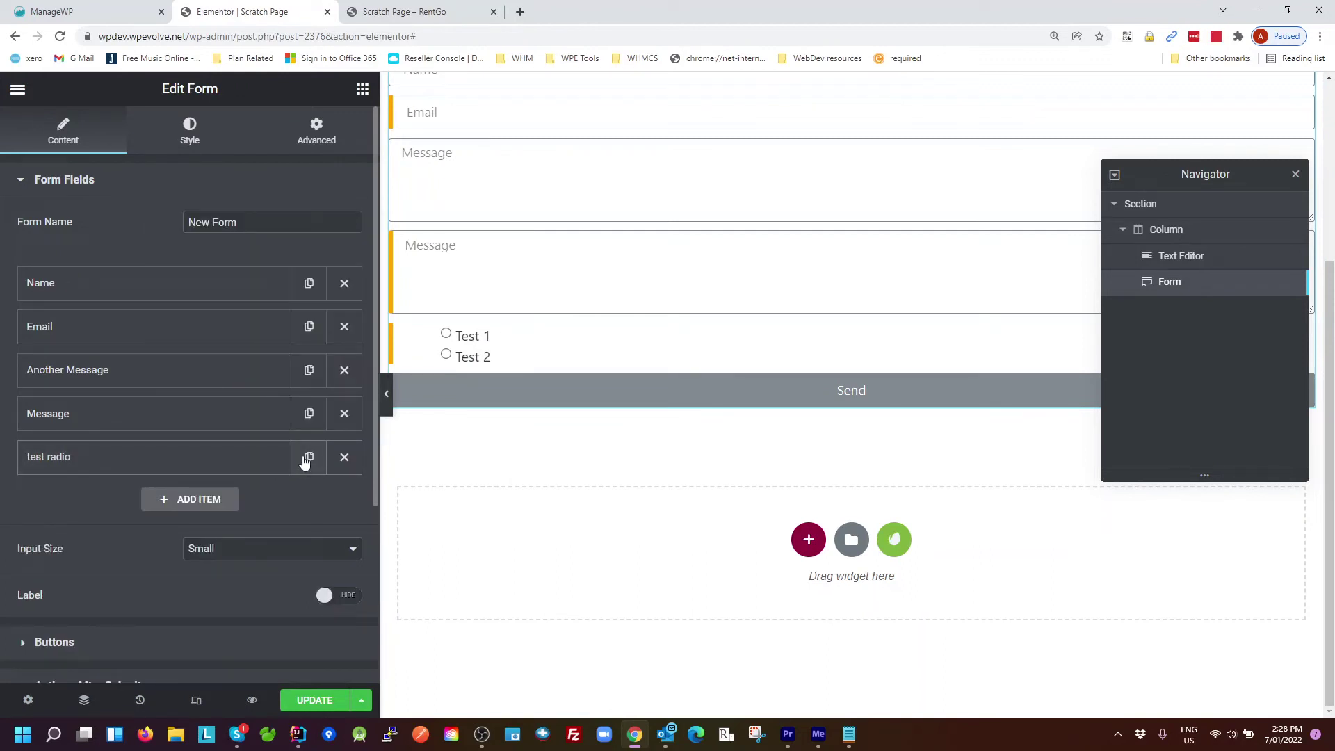
pyautogui.click(306, 458)
# Turn Required off on the copied radio field and save the page with Update.
pyautogui.click(158, 504)
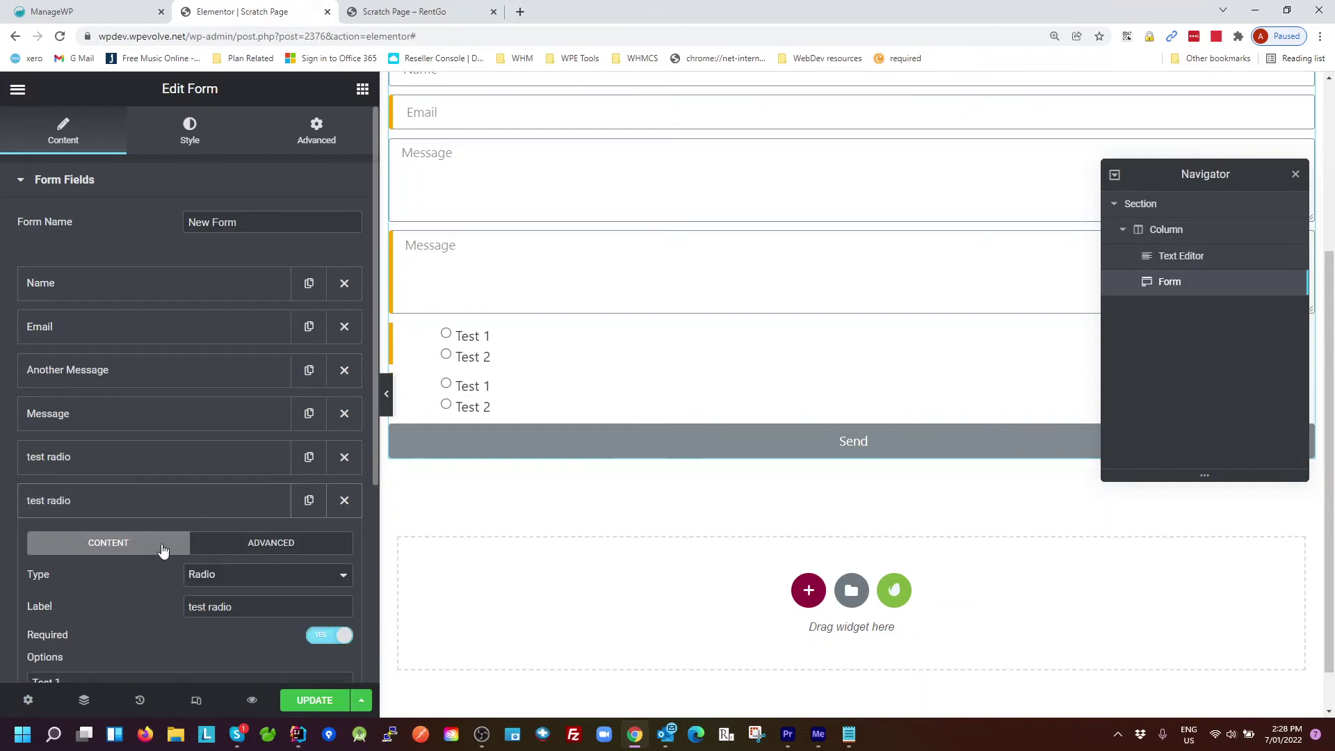
pyautogui.click(337, 635)
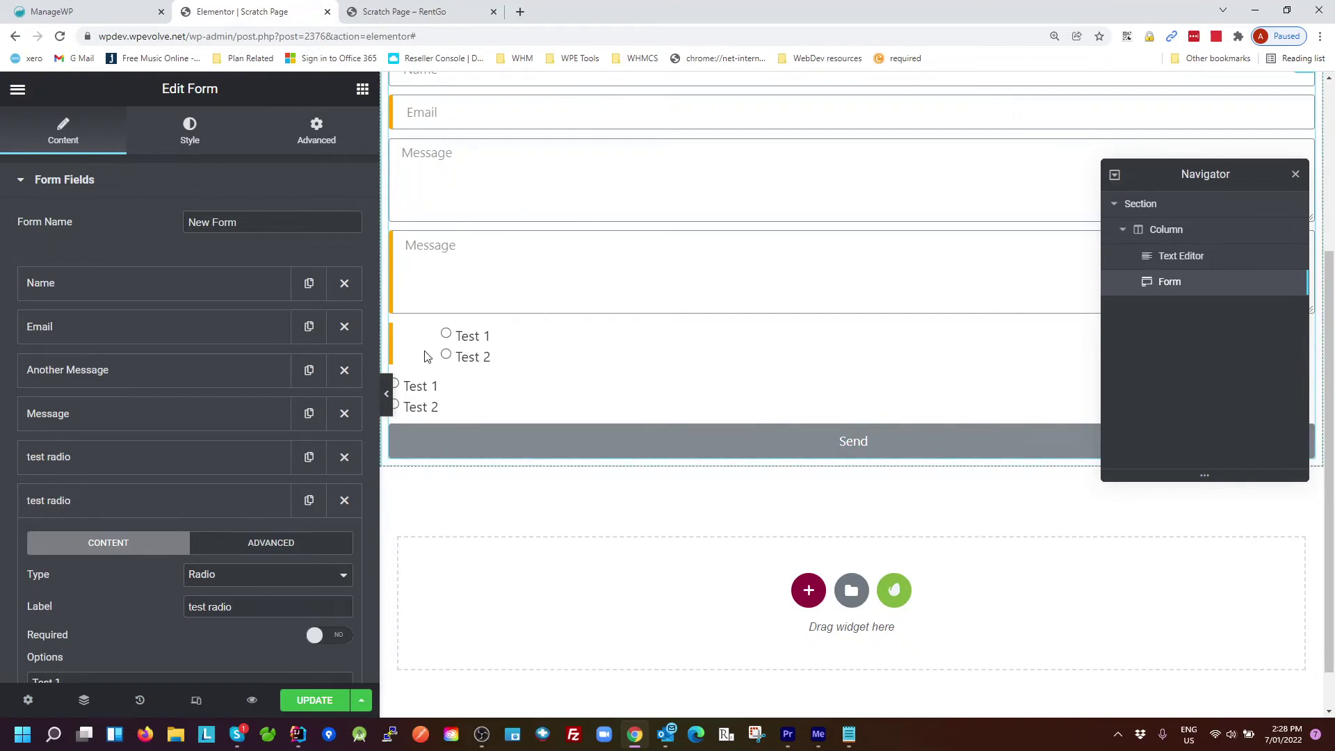
pyautogui.click(334, 703)
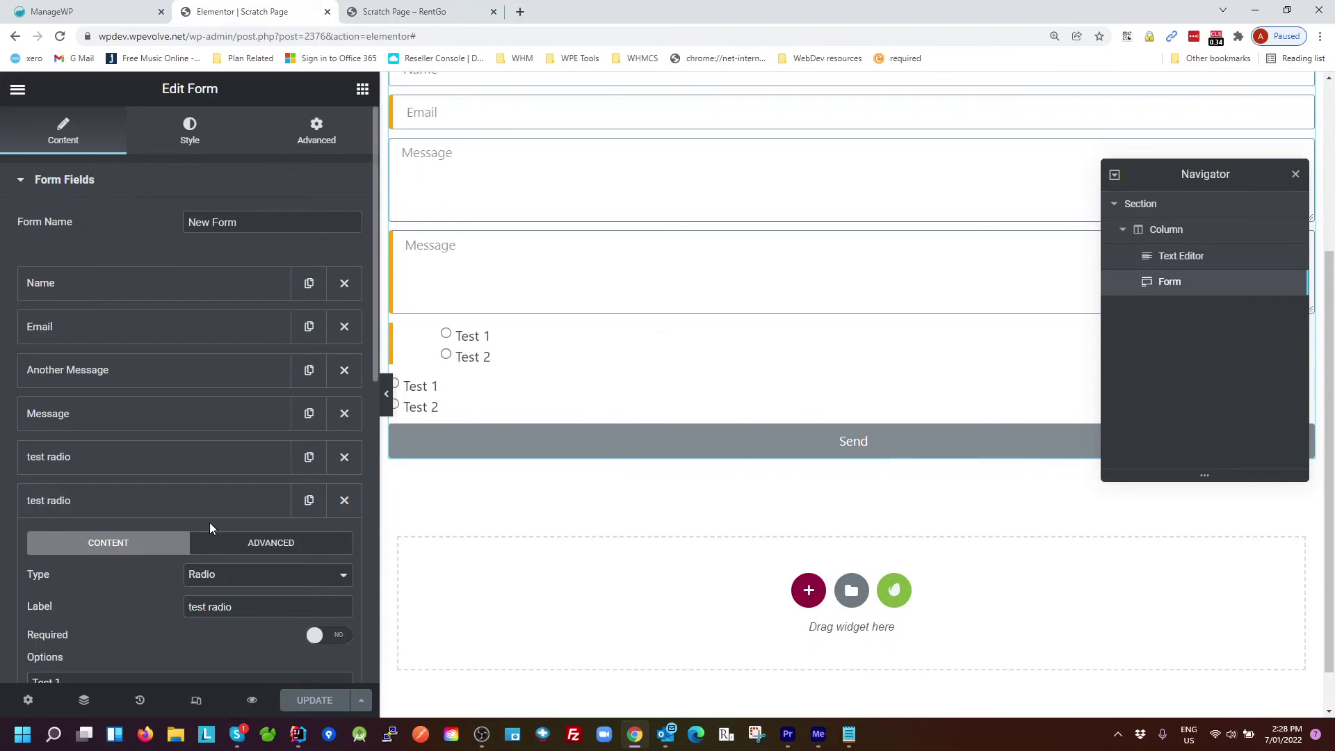
pyautogui.click(197, 467)
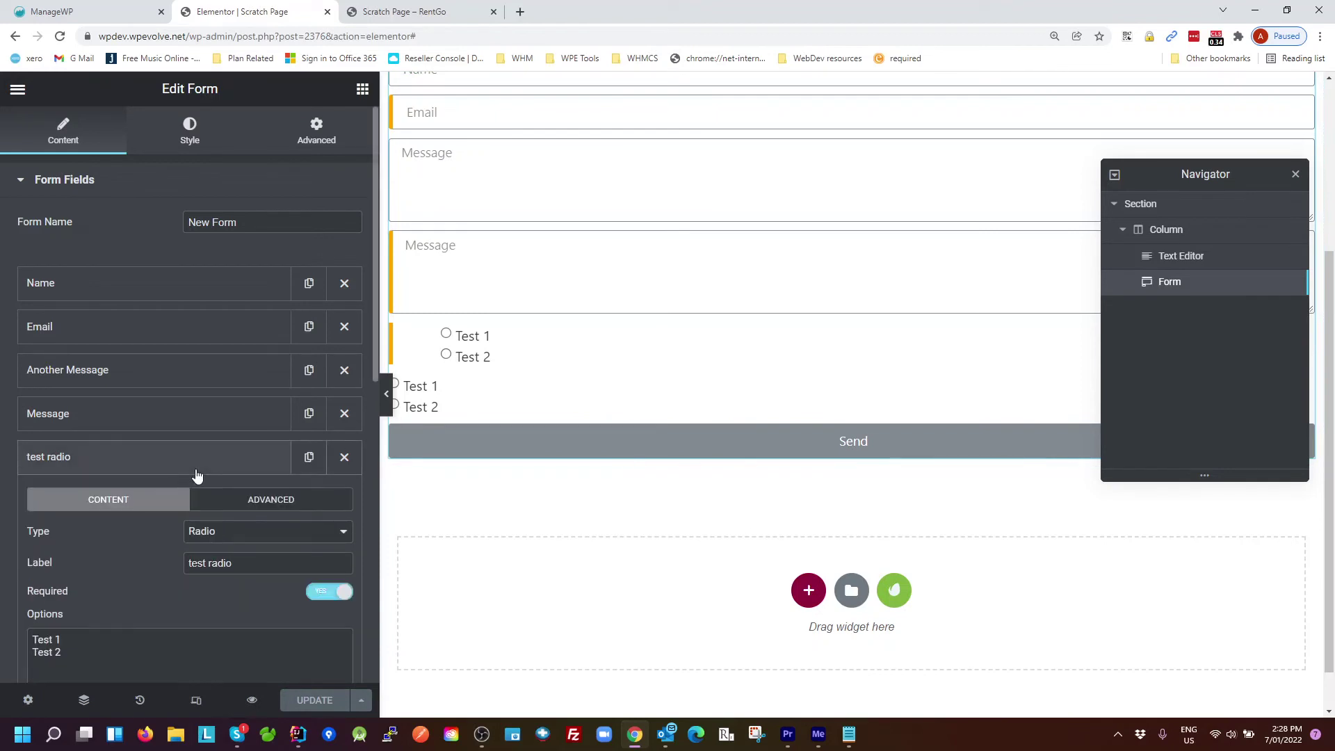
# Reload the live Scratch Page and inspect the required radio subgroup's padding-left: 55px rule in DevTools.
pyautogui.click(392, 12)
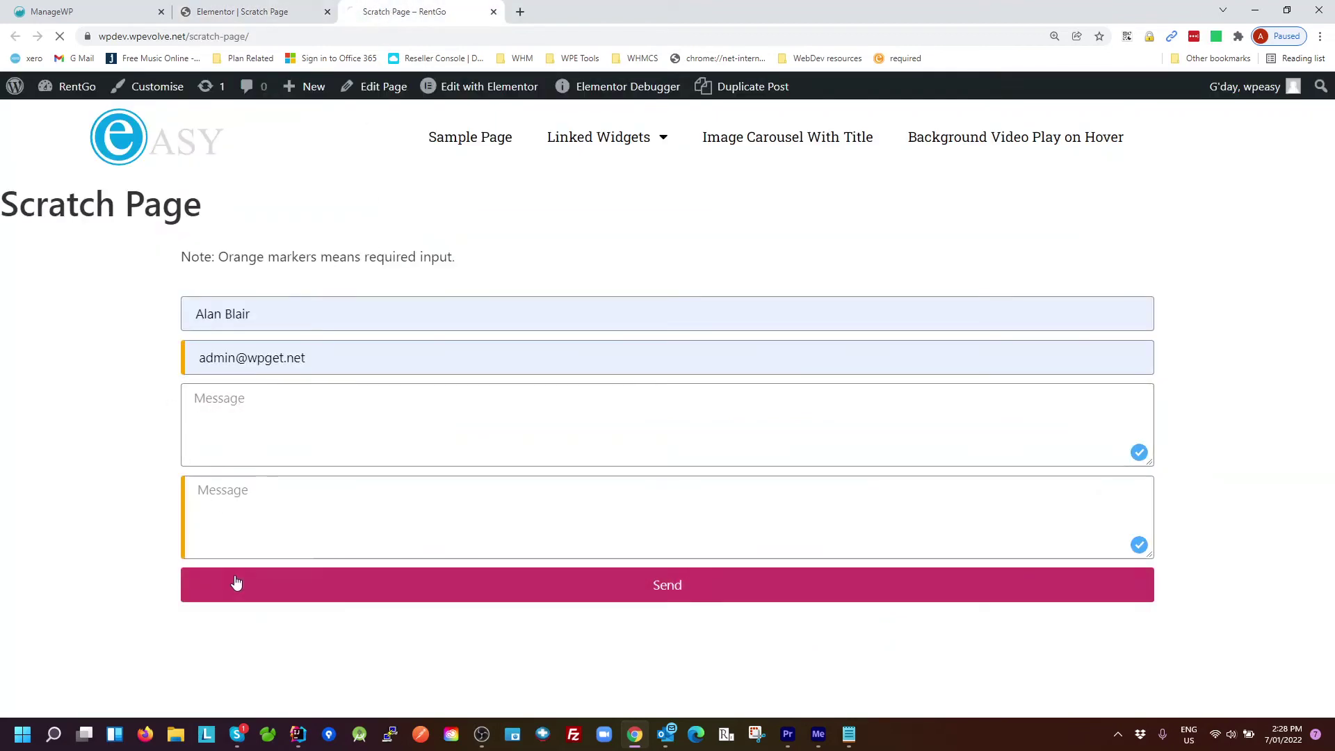
pyautogui.press('F5')
pyautogui.press('F12')
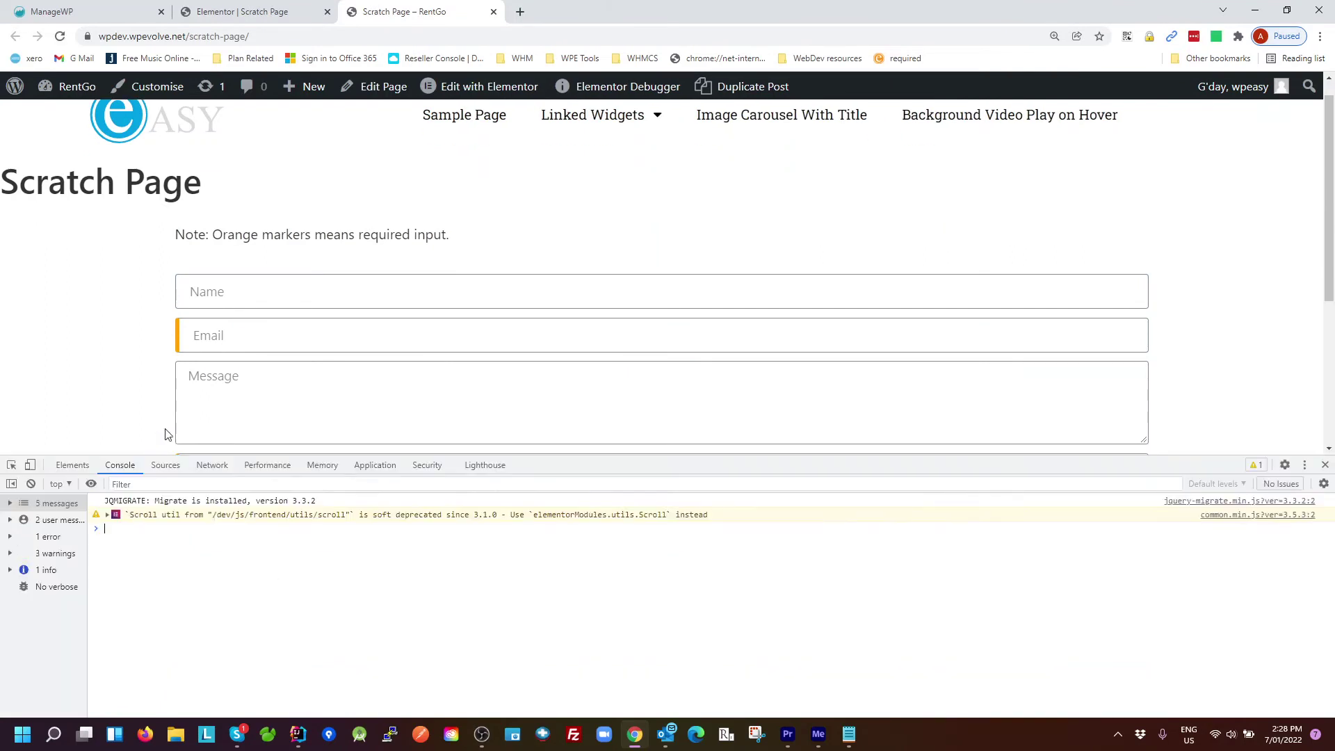
pyautogui.scroll(-3, 249, 418)
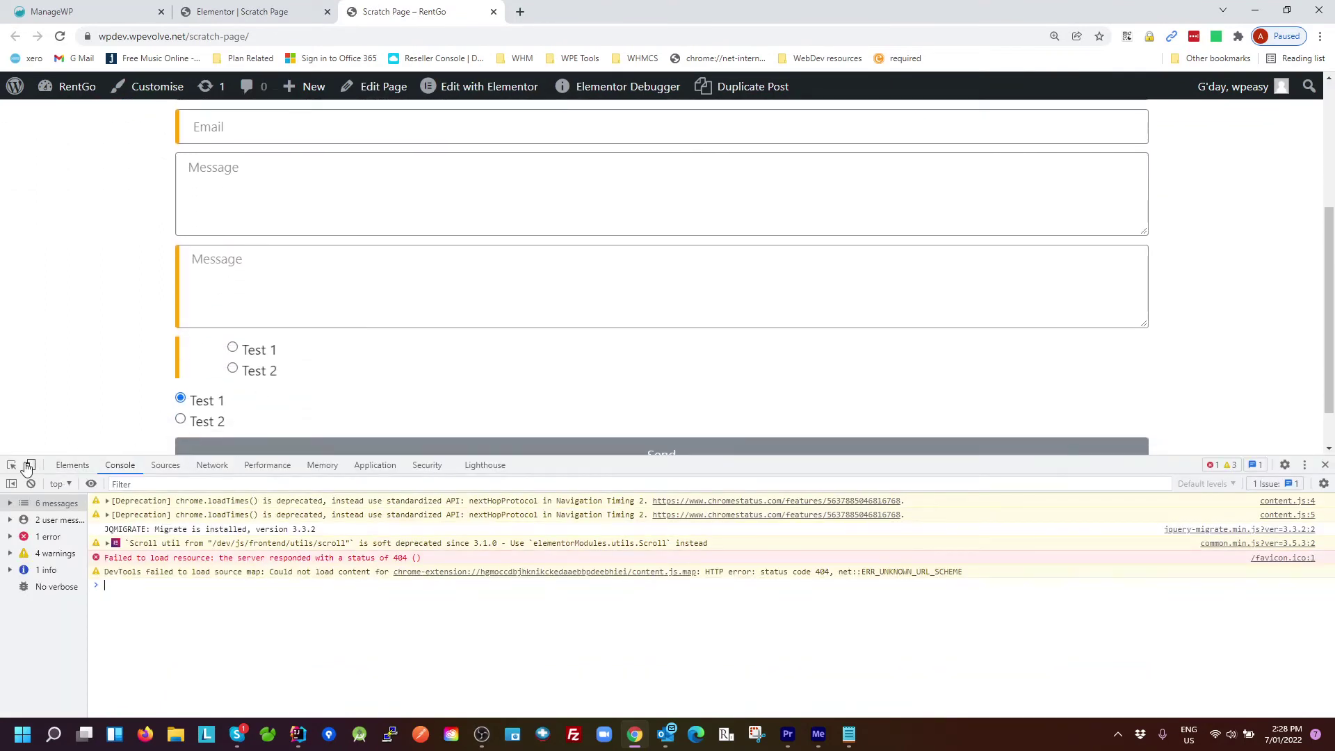
pyautogui.click(11, 464)
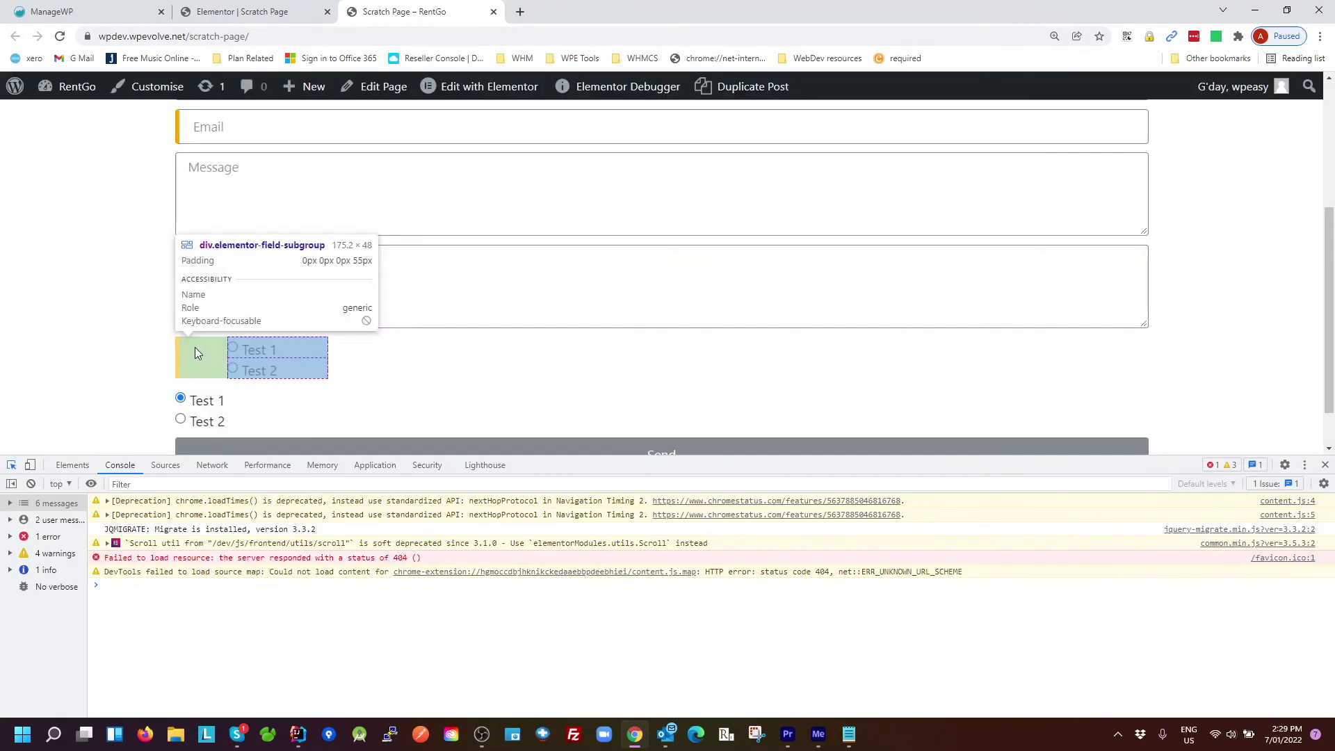
pyautogui.click(199, 355)
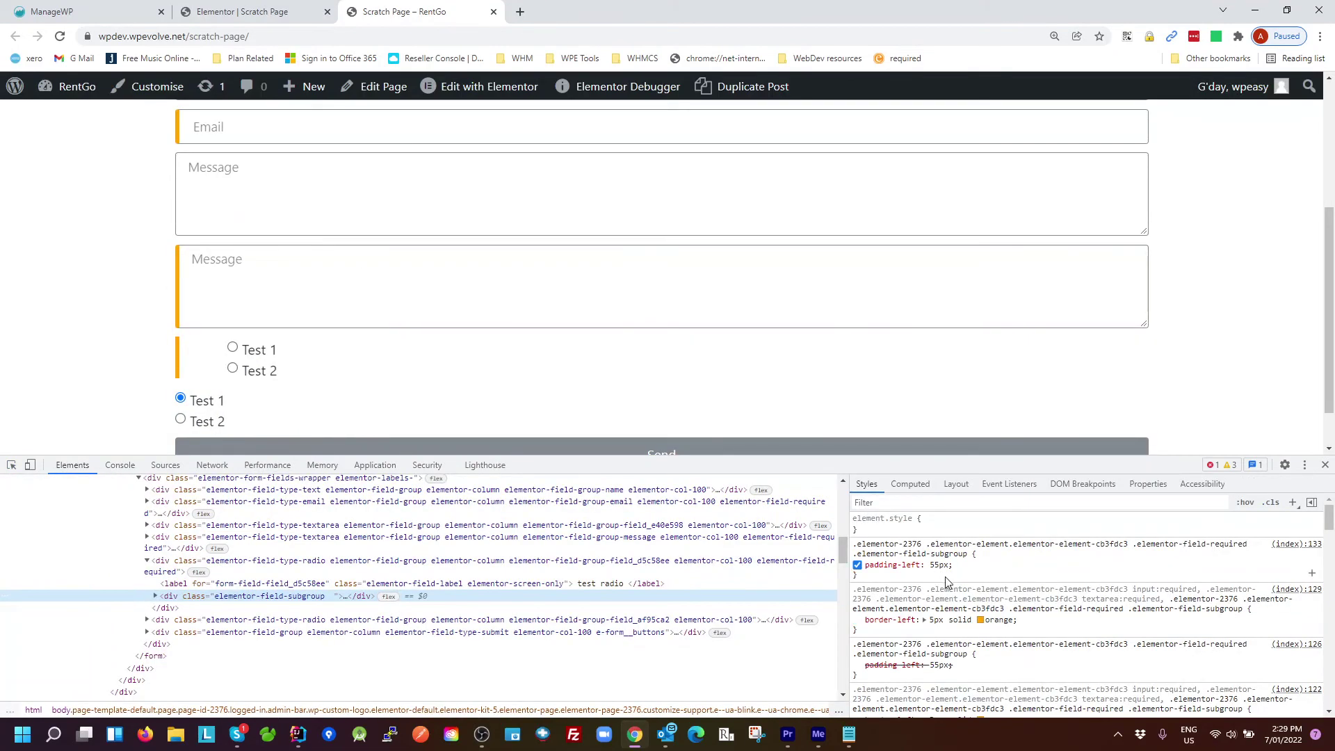
pyautogui.click(924, 564)
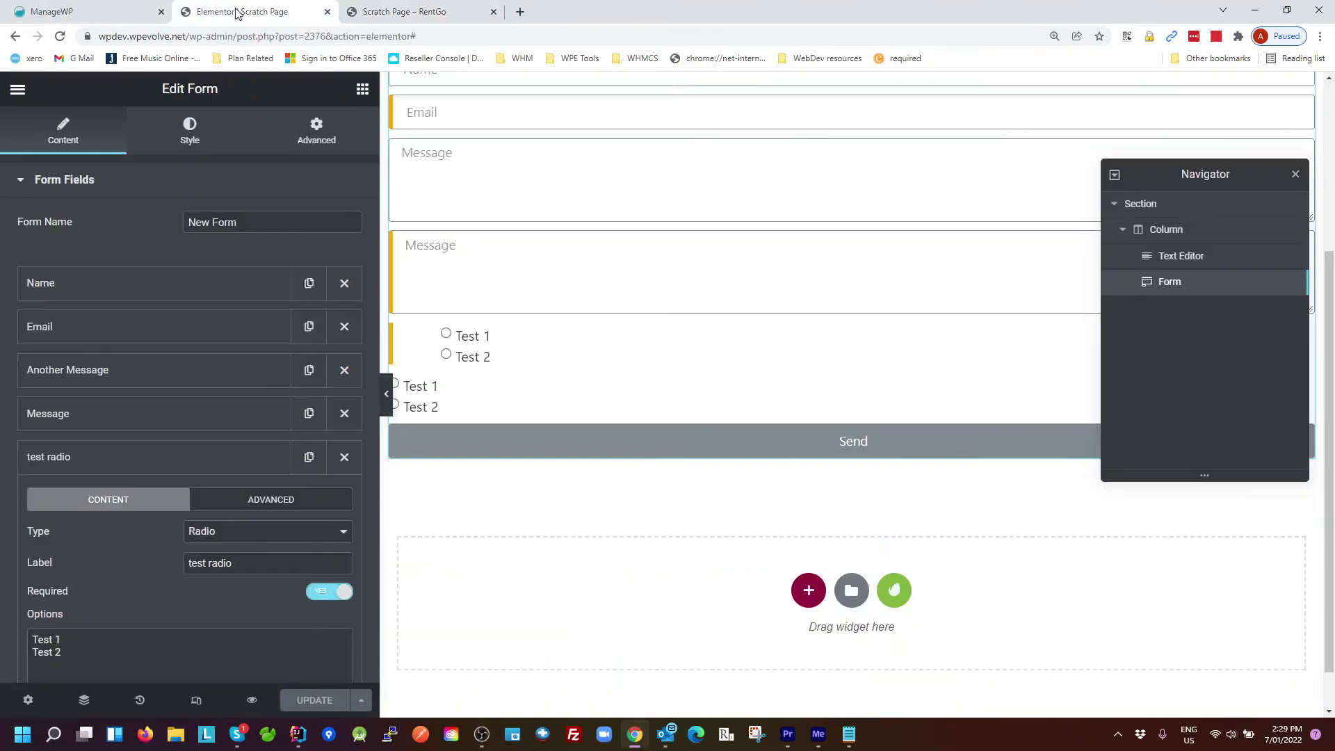
# In the form's Custom CSS, change the radio subgroup's padding-left from 55px to 5px.
pyautogui.click(265, 12)
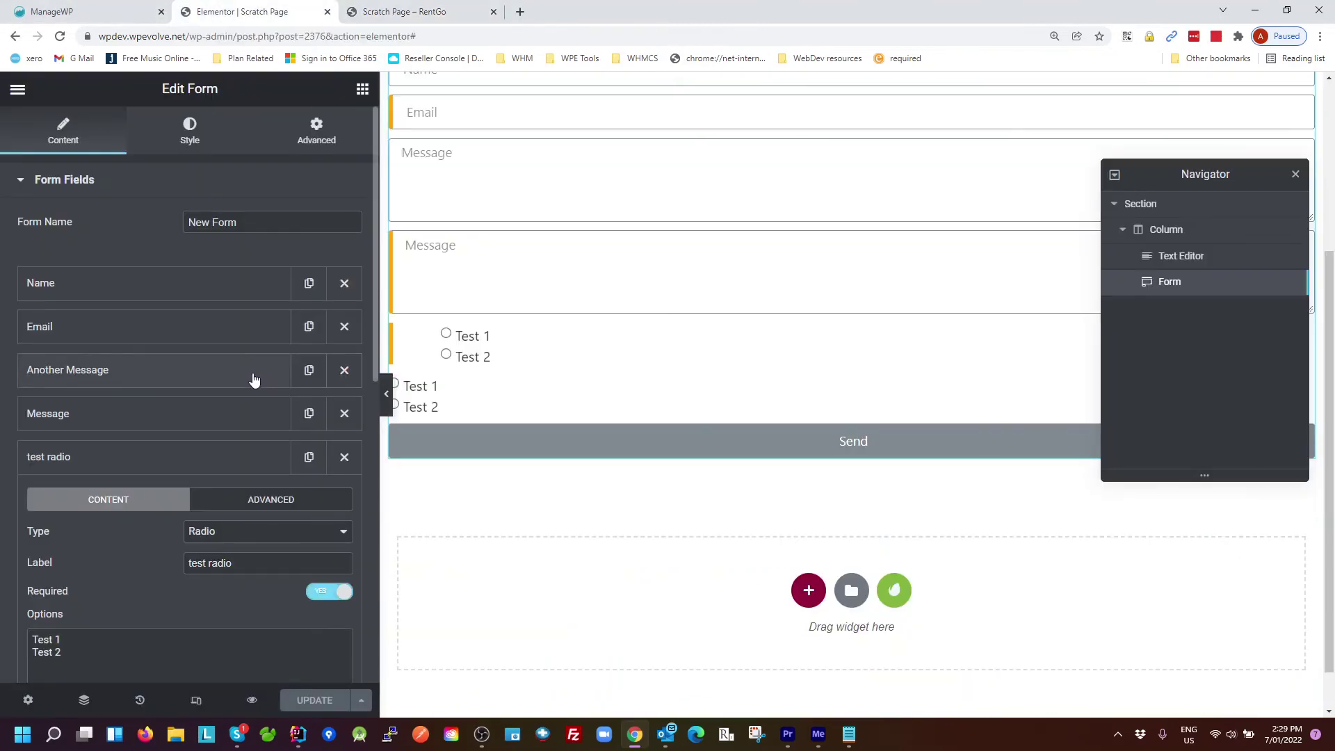
pyautogui.click(318, 141)
pyautogui.scroll(-5, 267, 394)
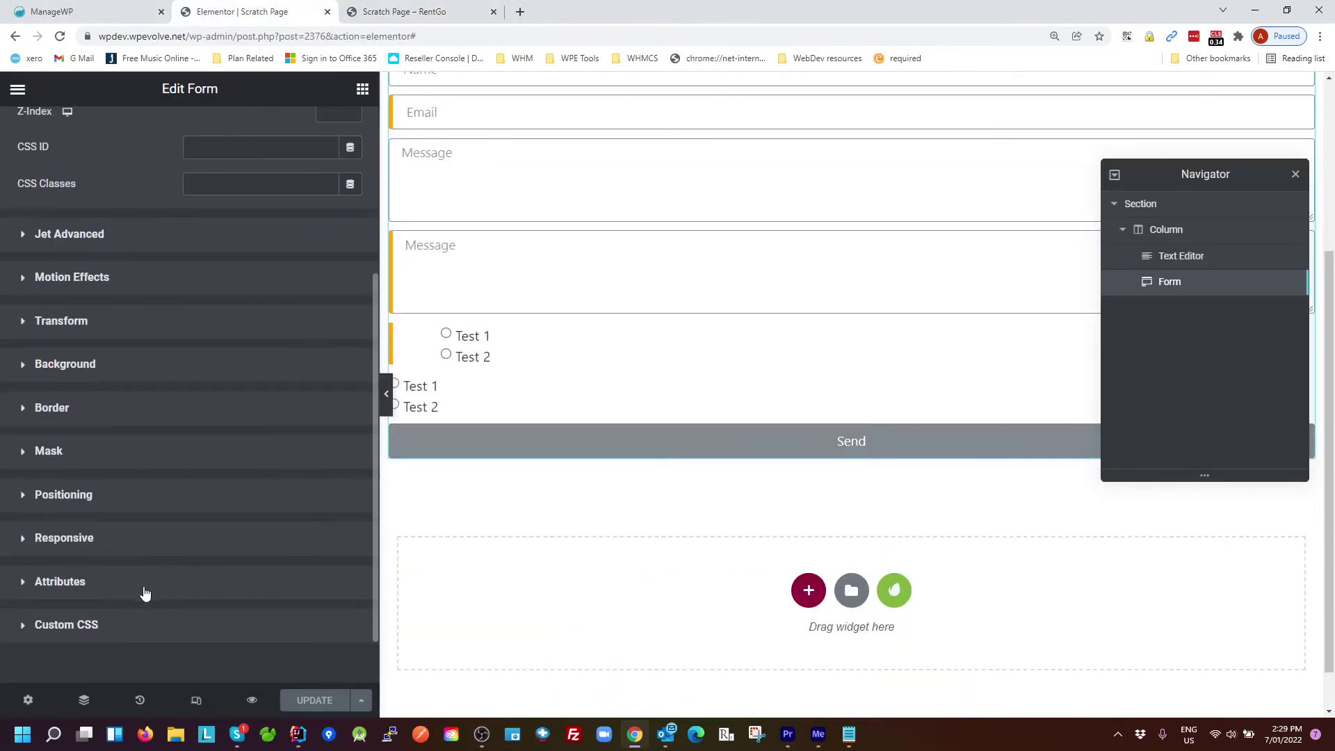
pyautogui.click(129, 634)
pyautogui.scroll(-4, 170, 602)
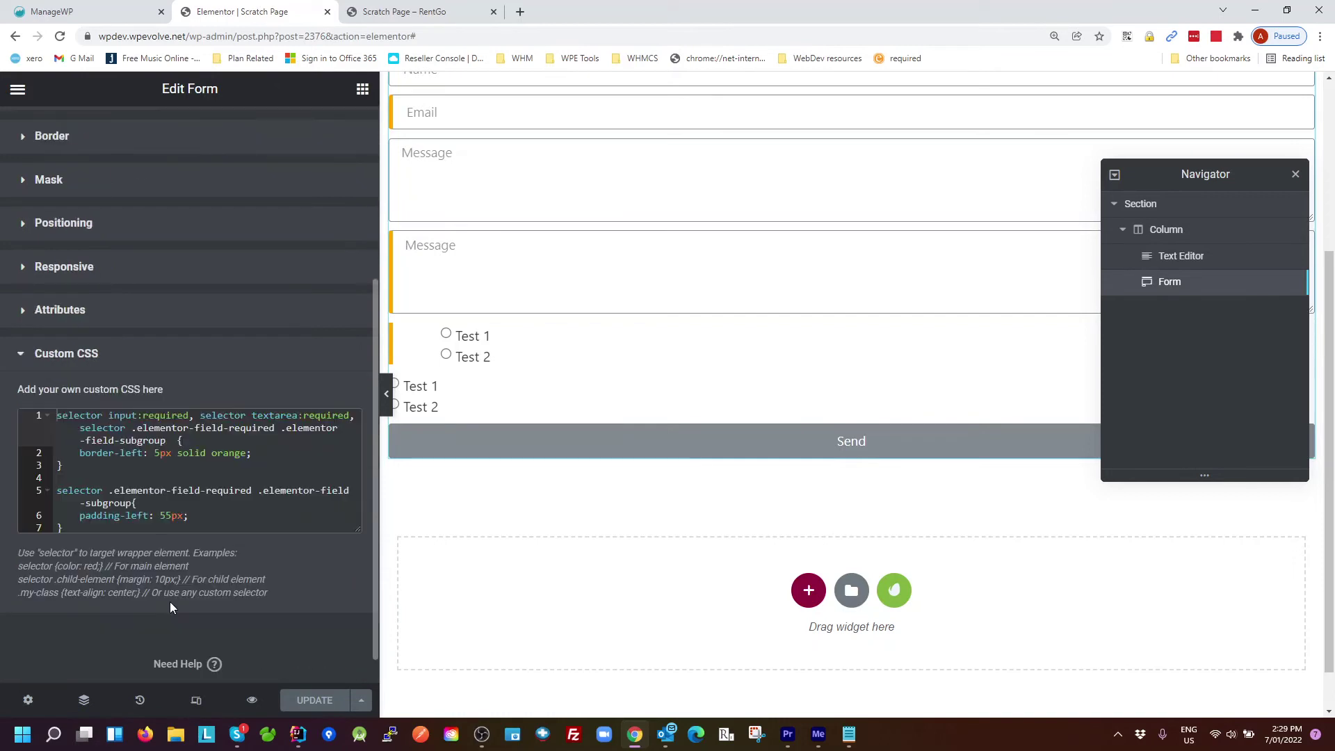
pyautogui.click(169, 506)
pyautogui.click(166, 515)
pyautogui.press('BackSpace')
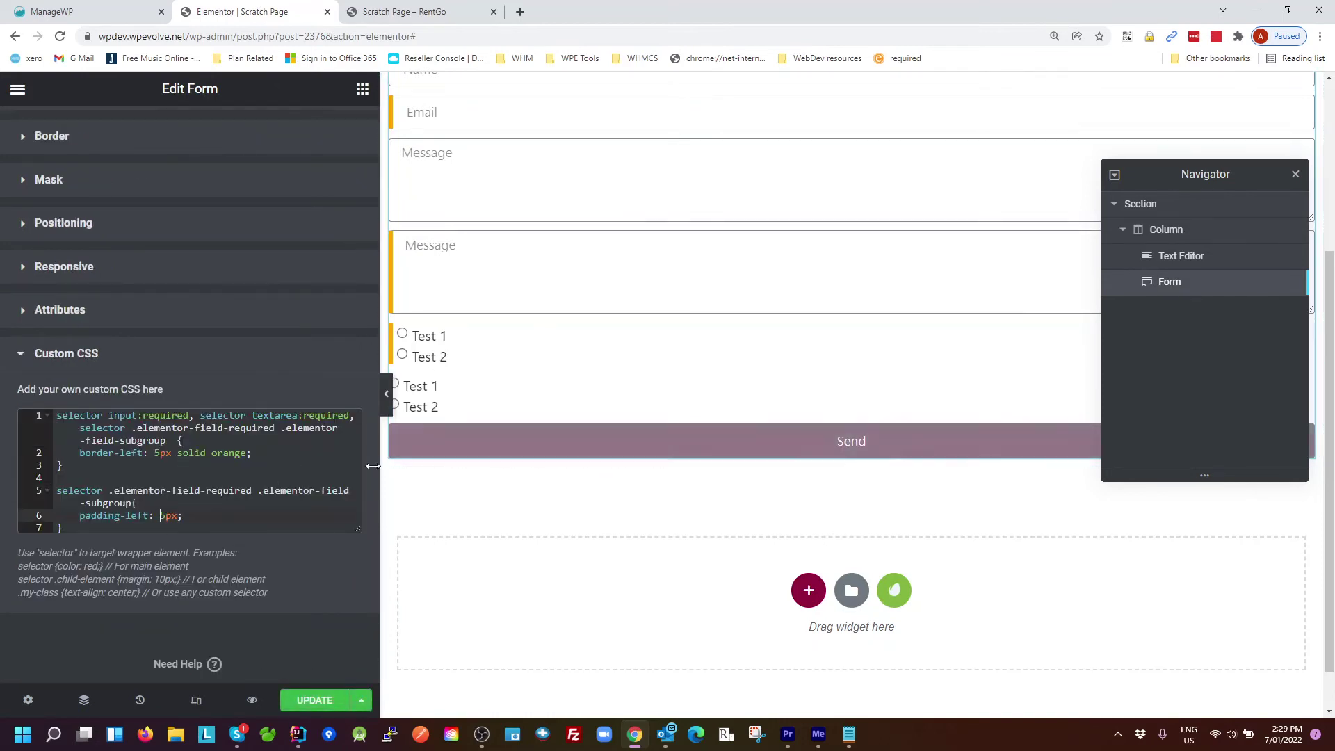
# Remove .elementor-field-required from the line 5 selector so it targets every radio subgroup.
pyautogui.press('Up')
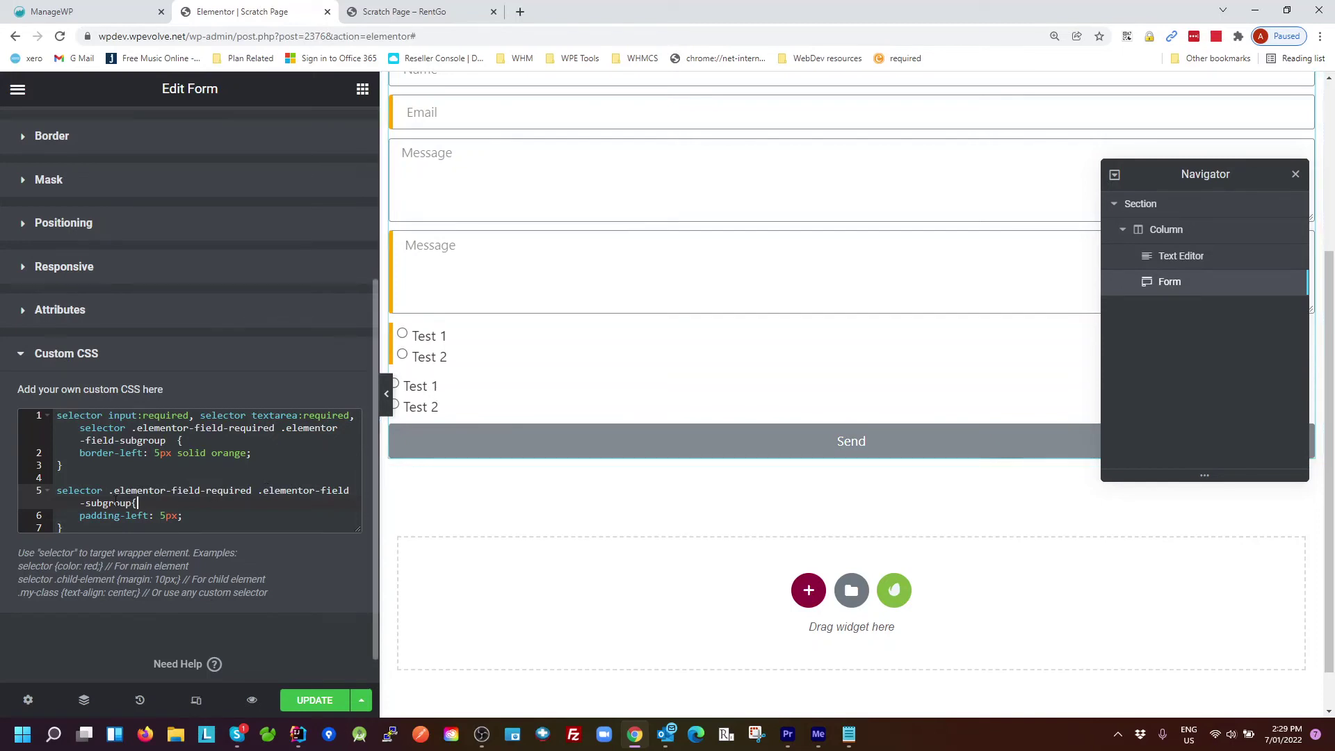
pyautogui.click(249, 490)
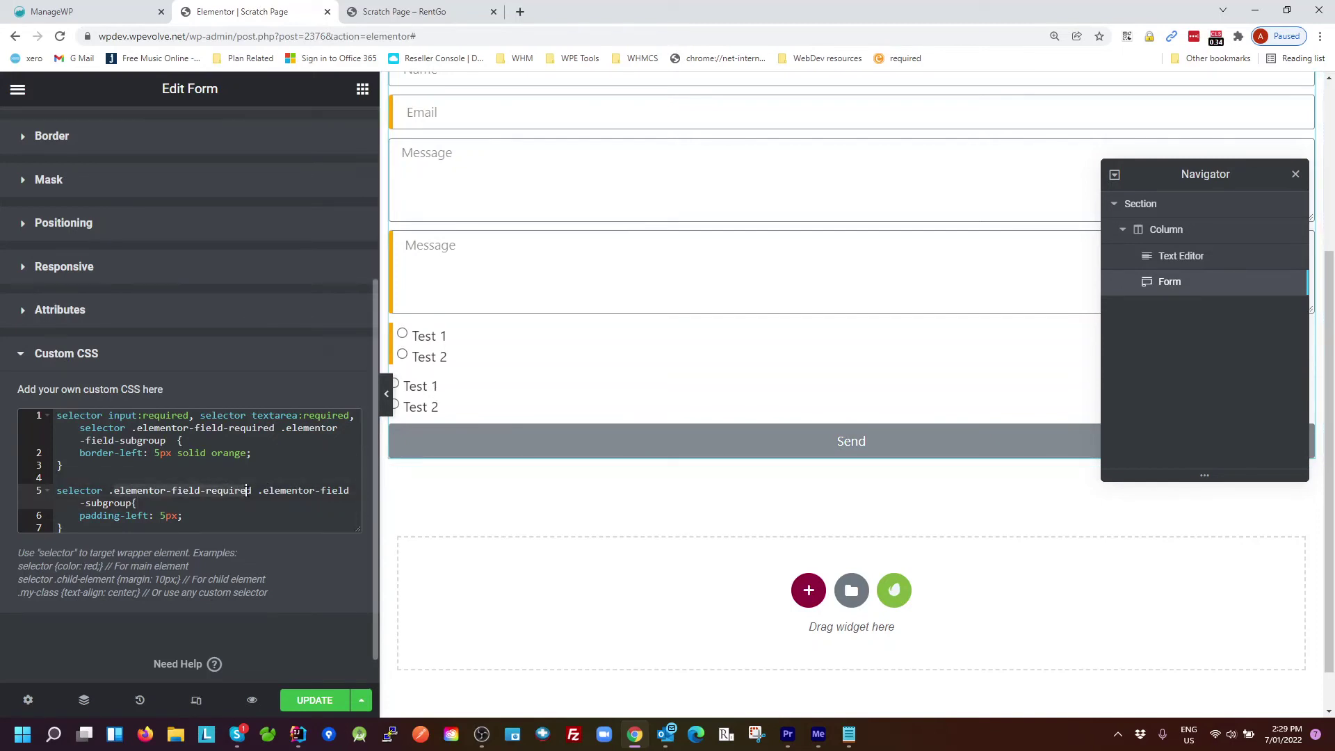
pyautogui.doubleClick(248, 490)
pyautogui.press('BackSpace')
pyautogui.press('BackSpace')
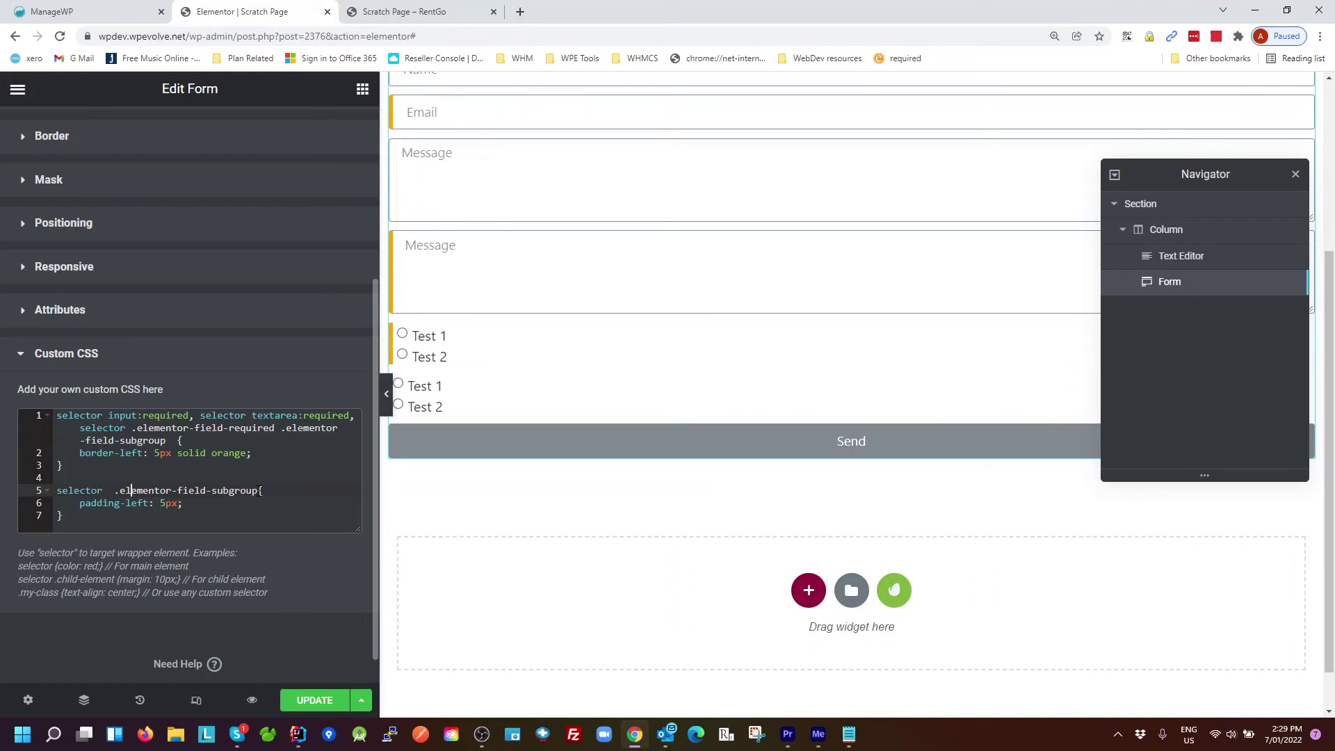
# Paste a copy of the subgroup selector as a new line 8.
pyautogui.press('Home')
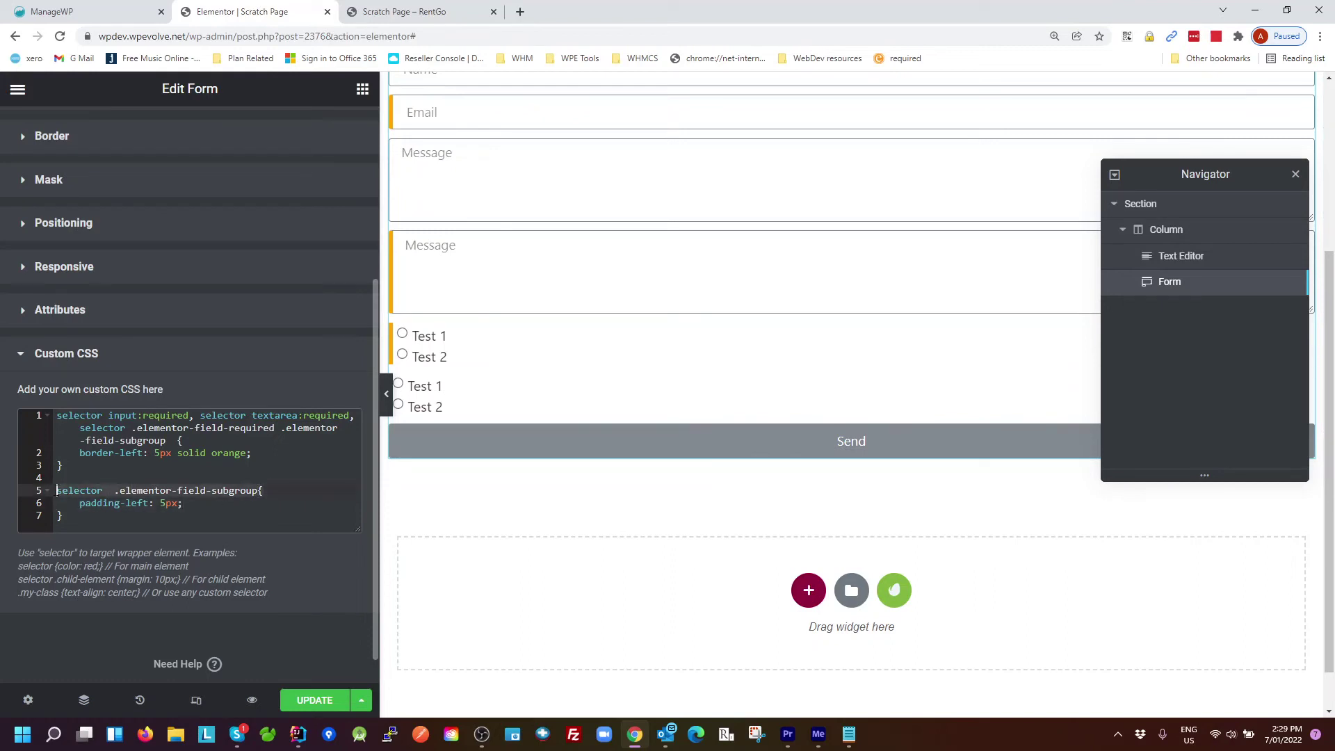
pyautogui.click(95, 520)
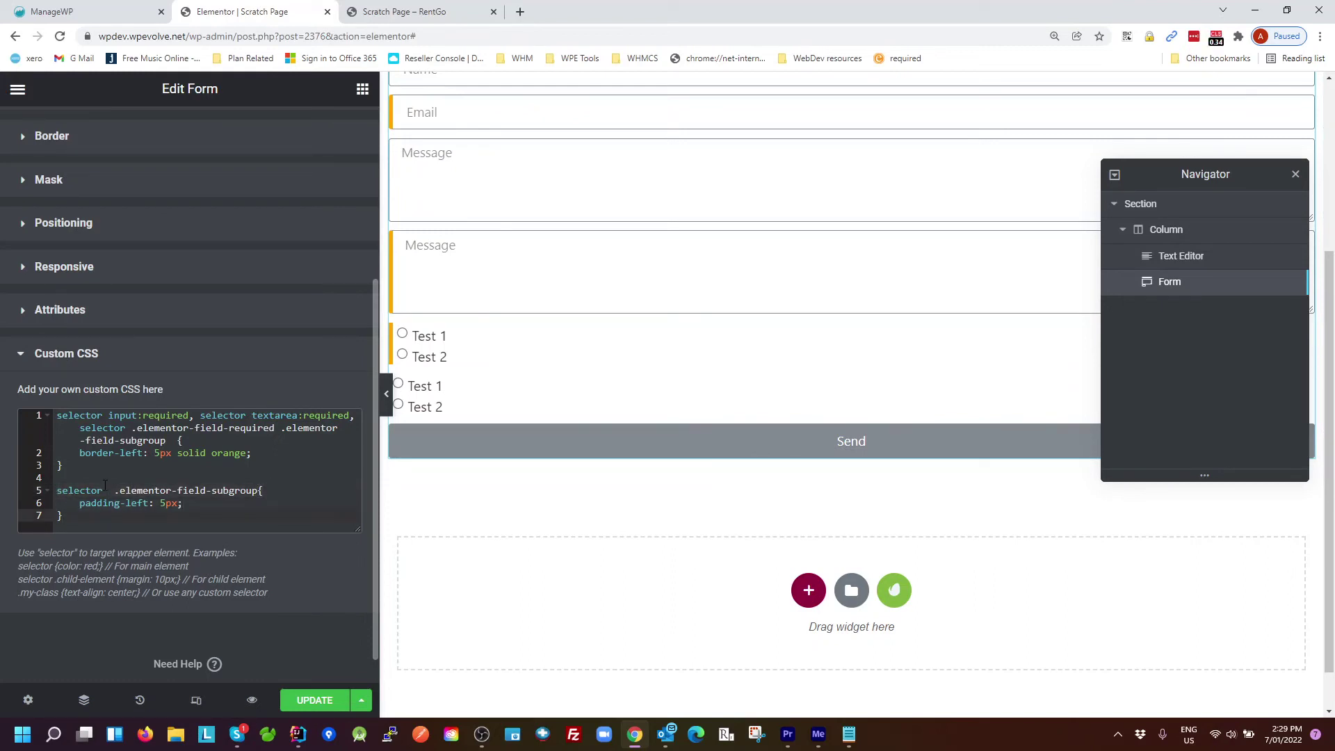
pyautogui.press('Return')
pyautogui.write('selector  .elementor-field-subgroup{')
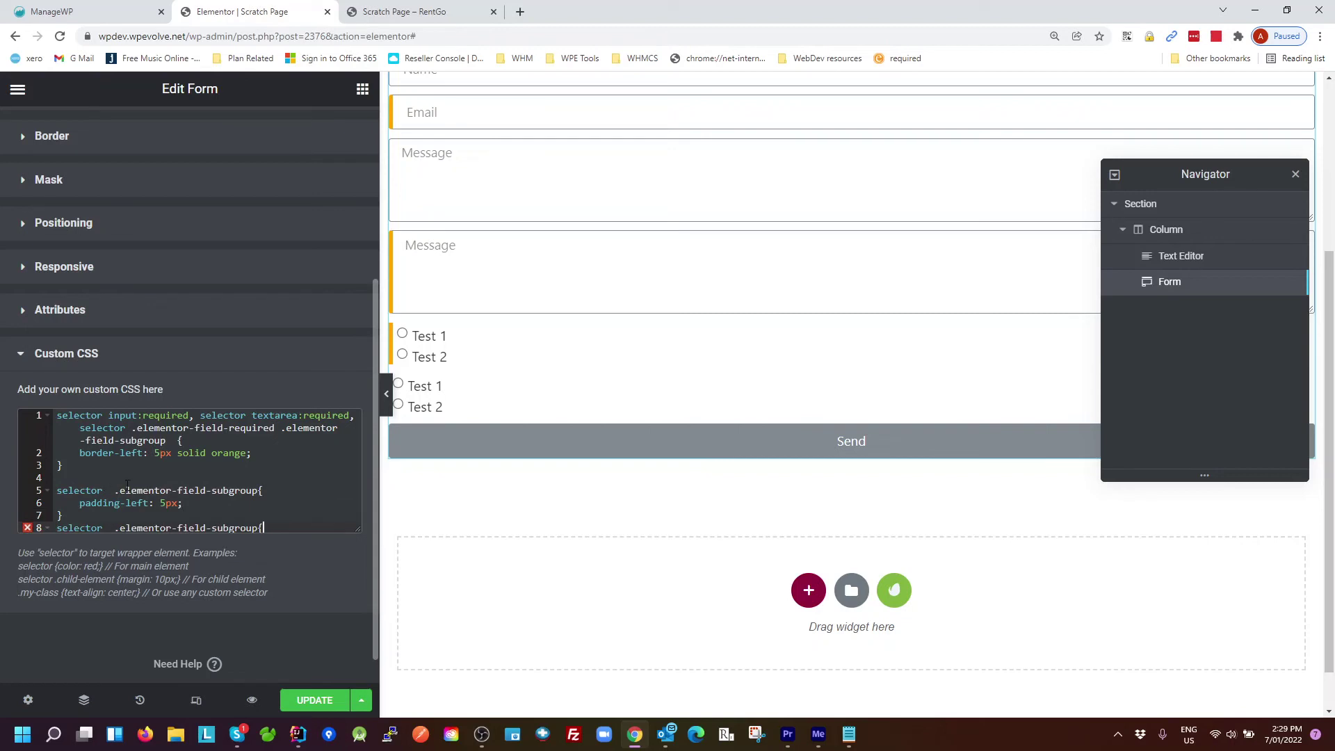
# Close the line 8 rule with a brace and open a line inside it for the 25px padding declaration.
pyautogui.press('Return')
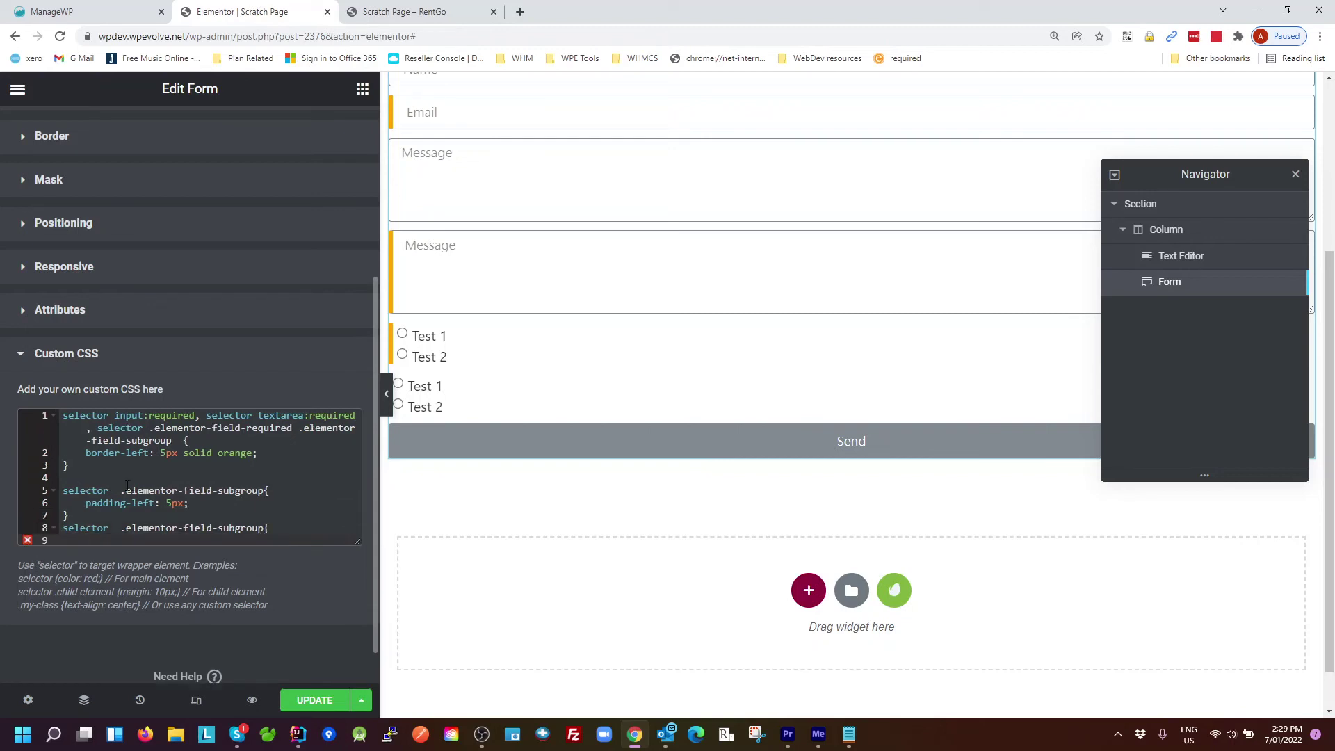
pyautogui.scroll(-1, 118, 485)
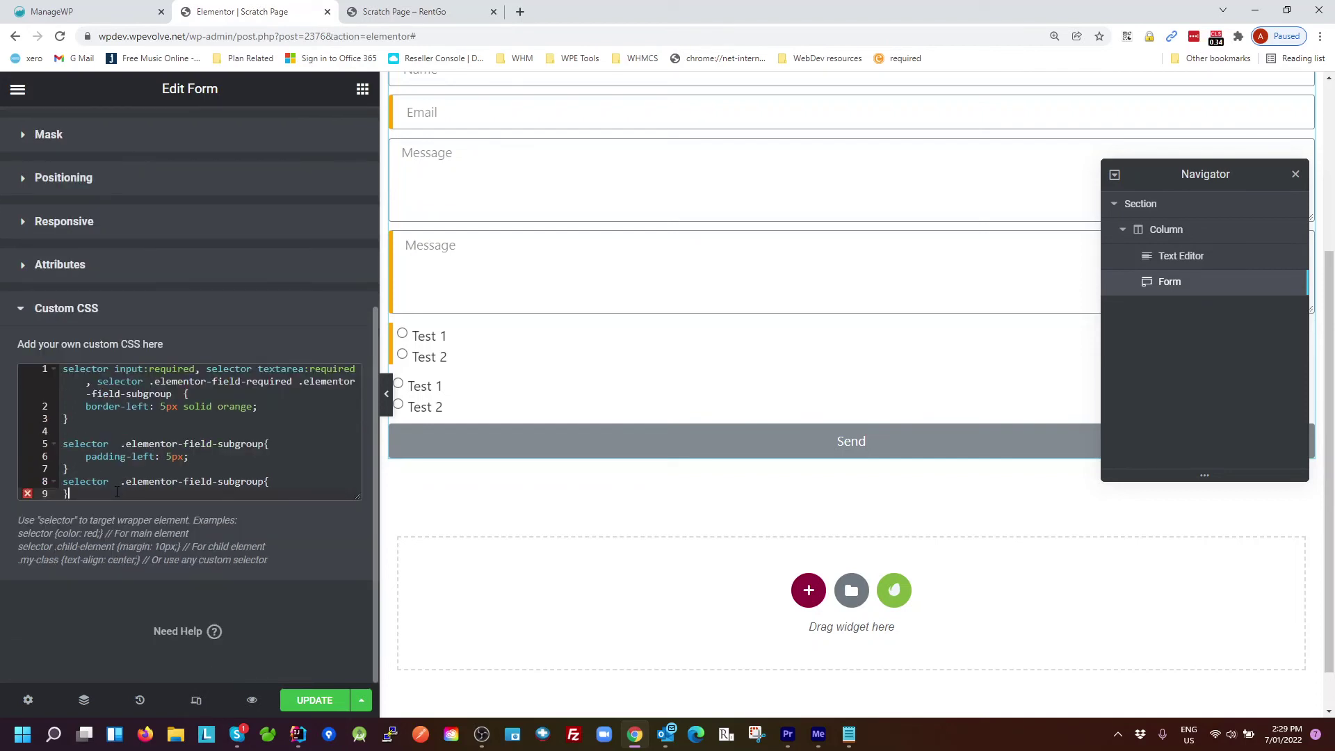
pyautogui.write('}')
pyautogui.press('Left')
pyautogui.press('Return')
pyautogui.press('Return')
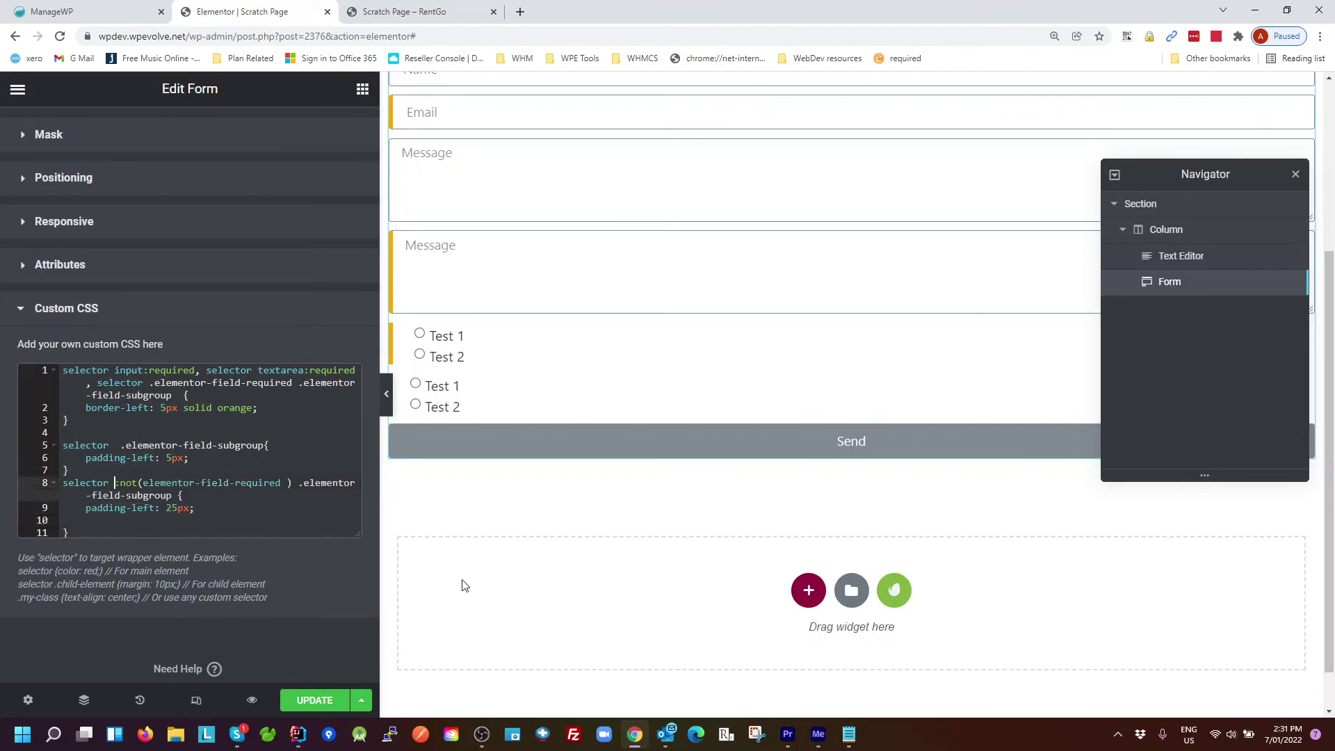
# Open DevTools and inspect the first radio group's outer elementor-field-group wrapper.
pyautogui.hotkey('ctrl', 'shift', 'j')
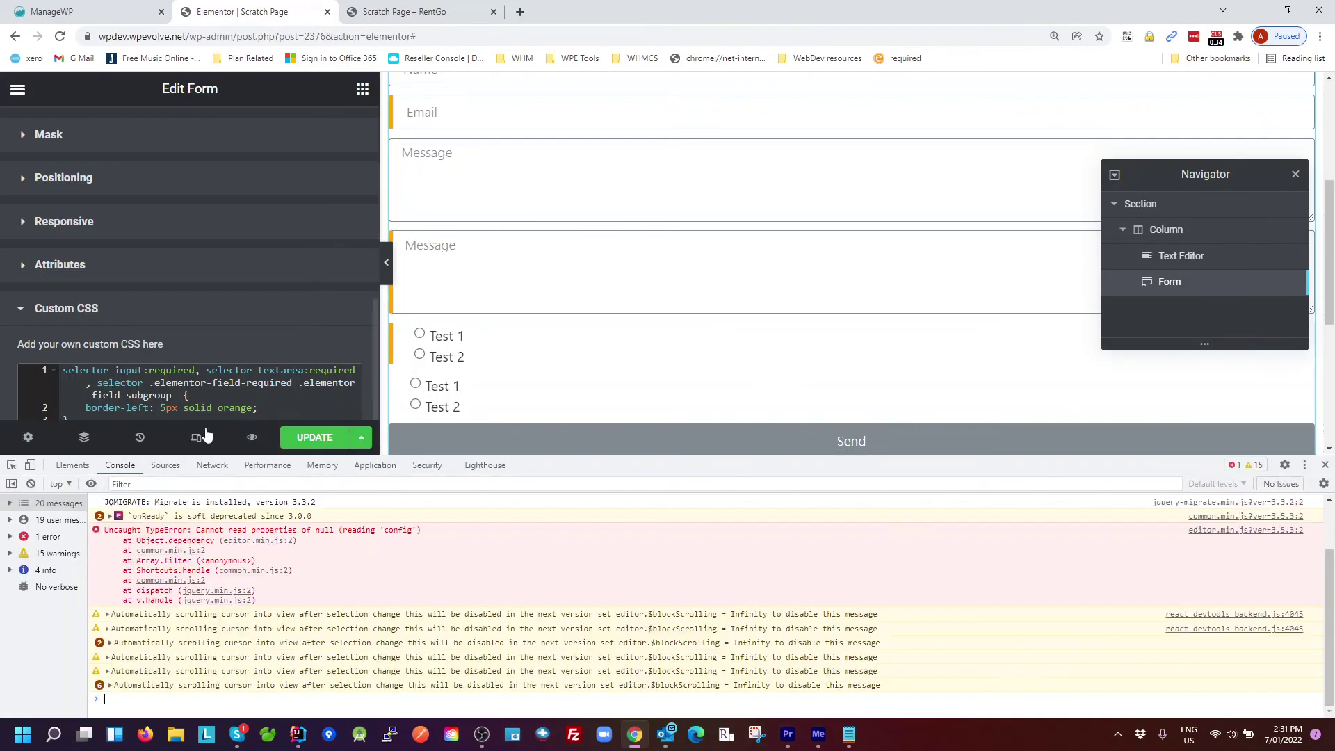
pyautogui.scroll(-1, 188, 278)
pyautogui.click(11, 464)
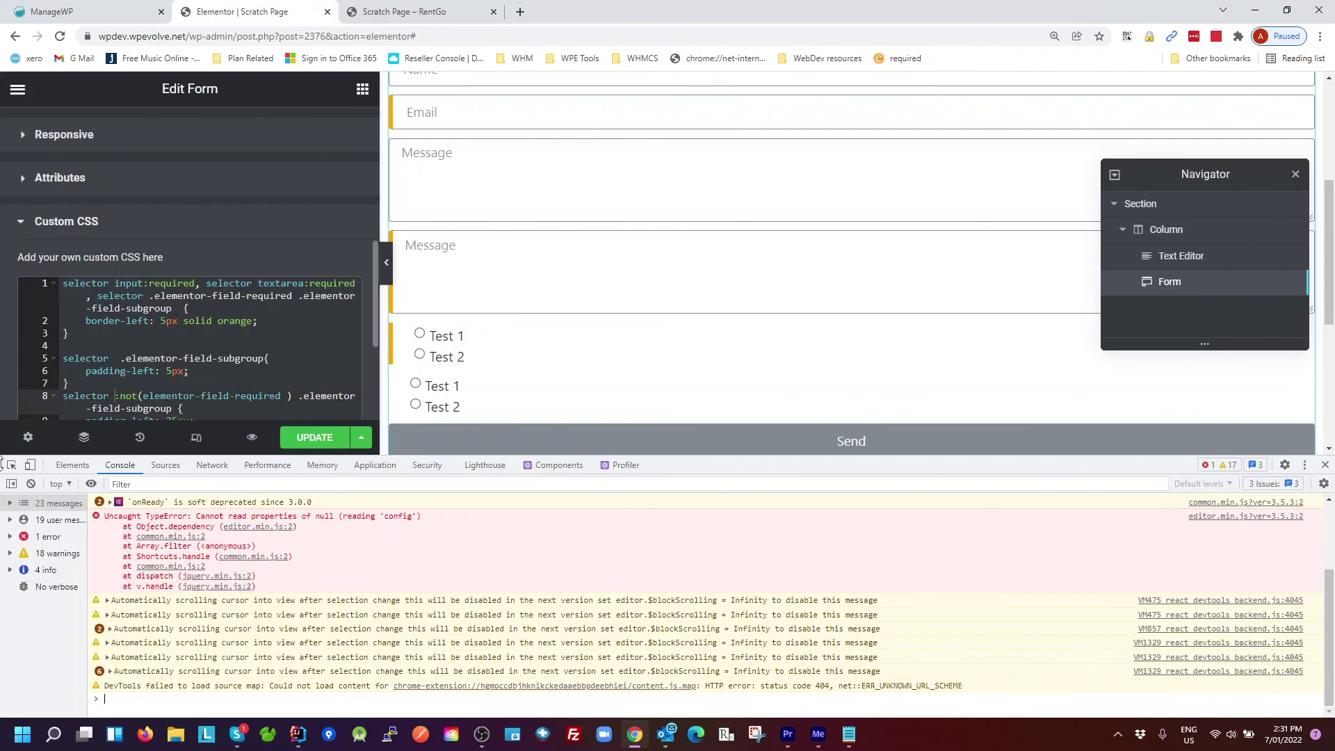
pyautogui.click(431, 345)
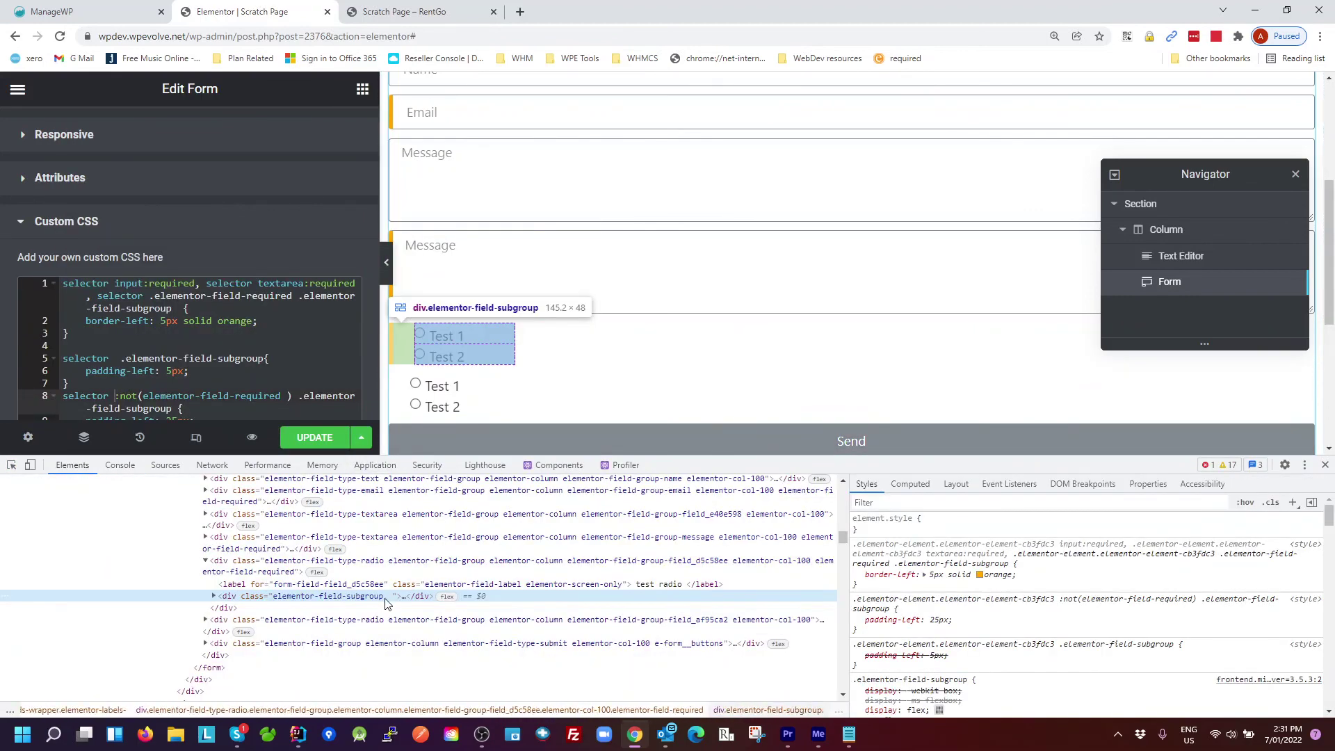
pyautogui.scroll(1, 347, 605)
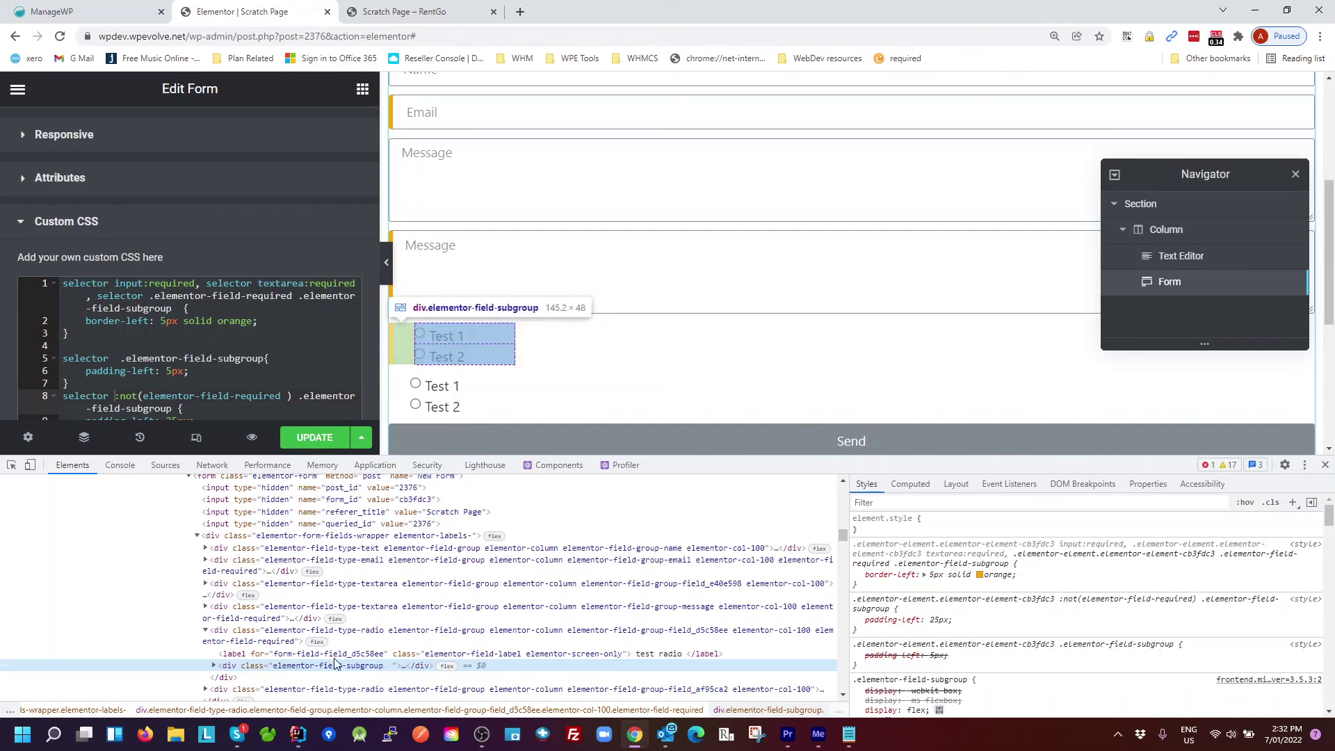
pyautogui.click(371, 635)
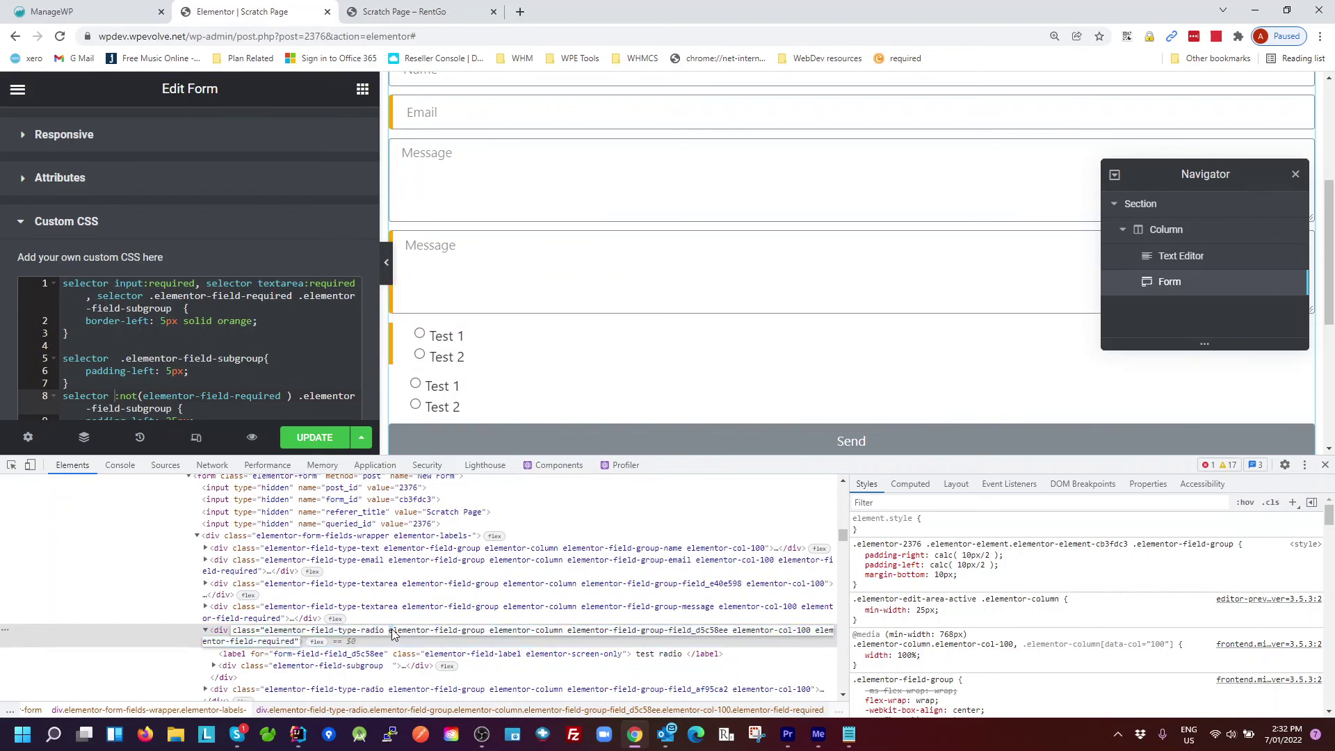
# Copy the elementor-field-group class name, shrink DevTools, and put the caret before :not on line 8.
pyautogui.moveTo(393, 634); pyautogui.dragTo(480, 635)
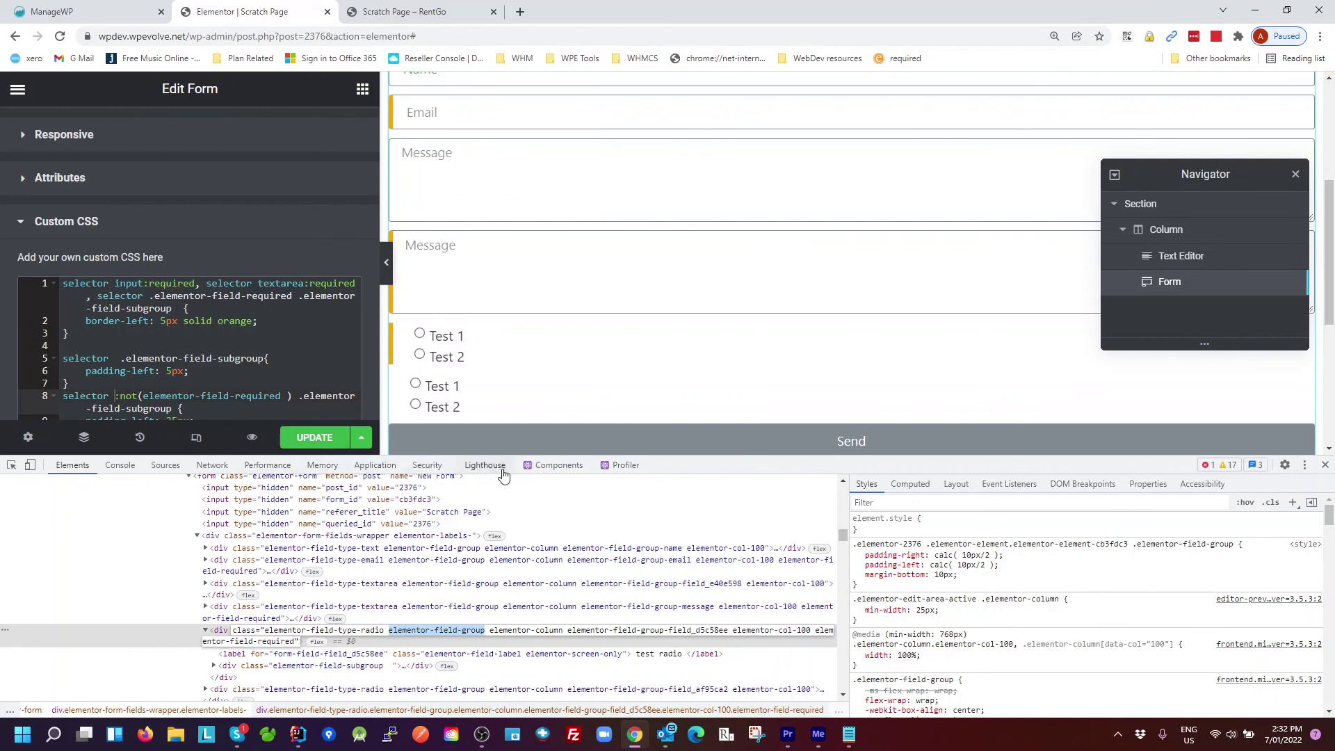
pyautogui.moveTo(665, 460); pyautogui.dragTo(665, 520)
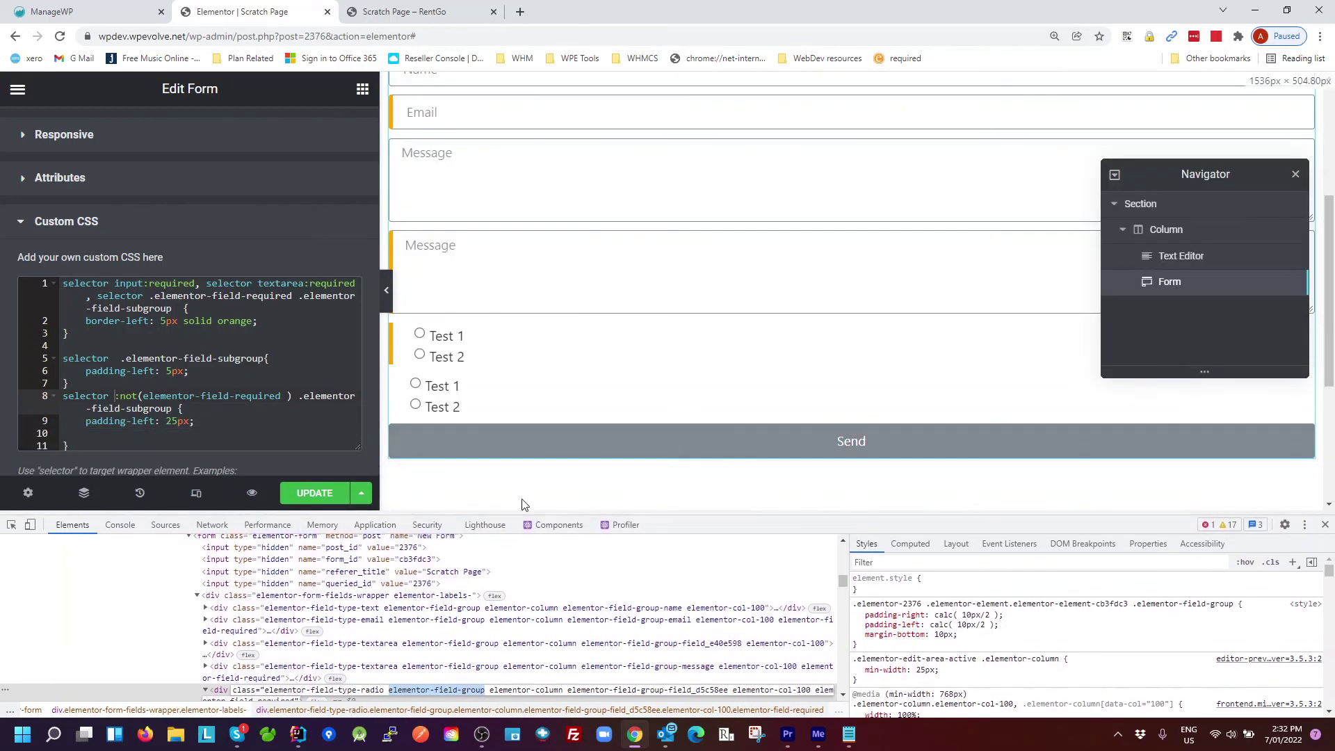
pyautogui.click(117, 396)
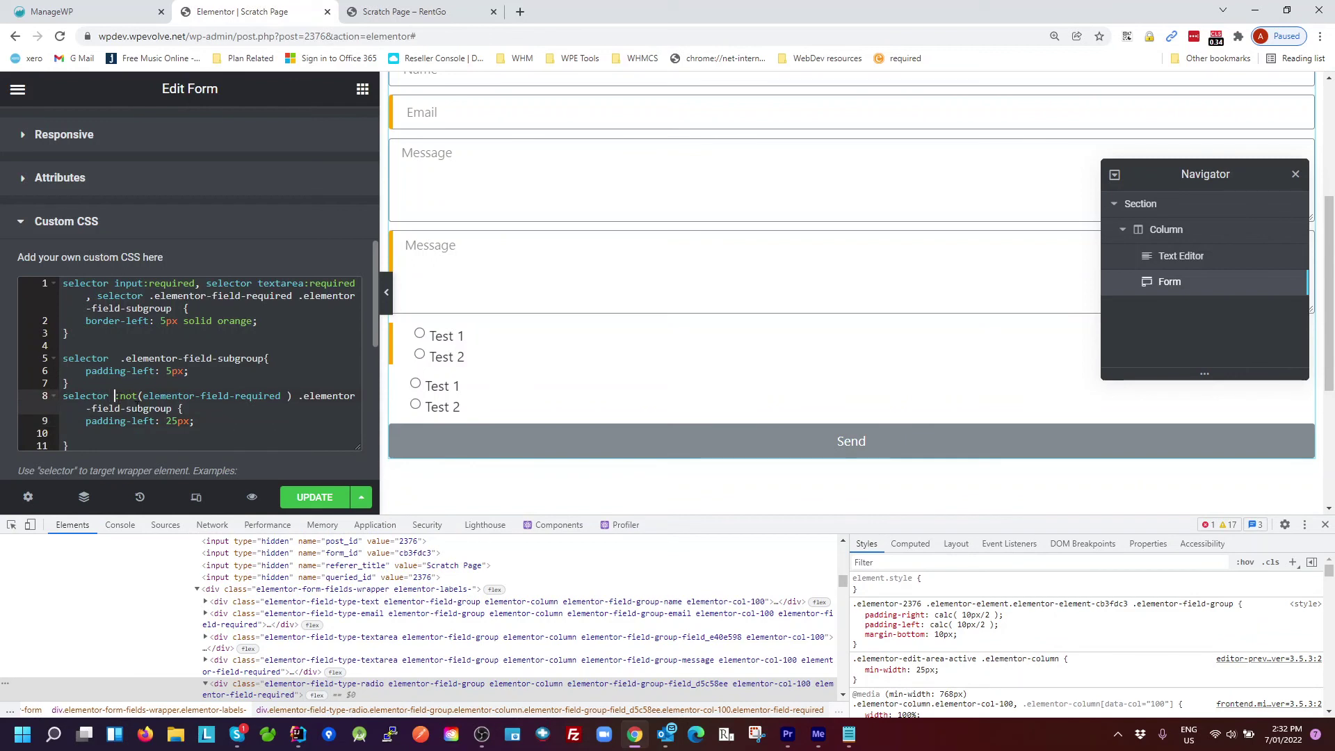
# Make the third rule .elementor-field-group:not(.elementor-field-required) .elementor-field-subgroup with padding-left: 10px.
pyautogui.write('.elementor-field-group')
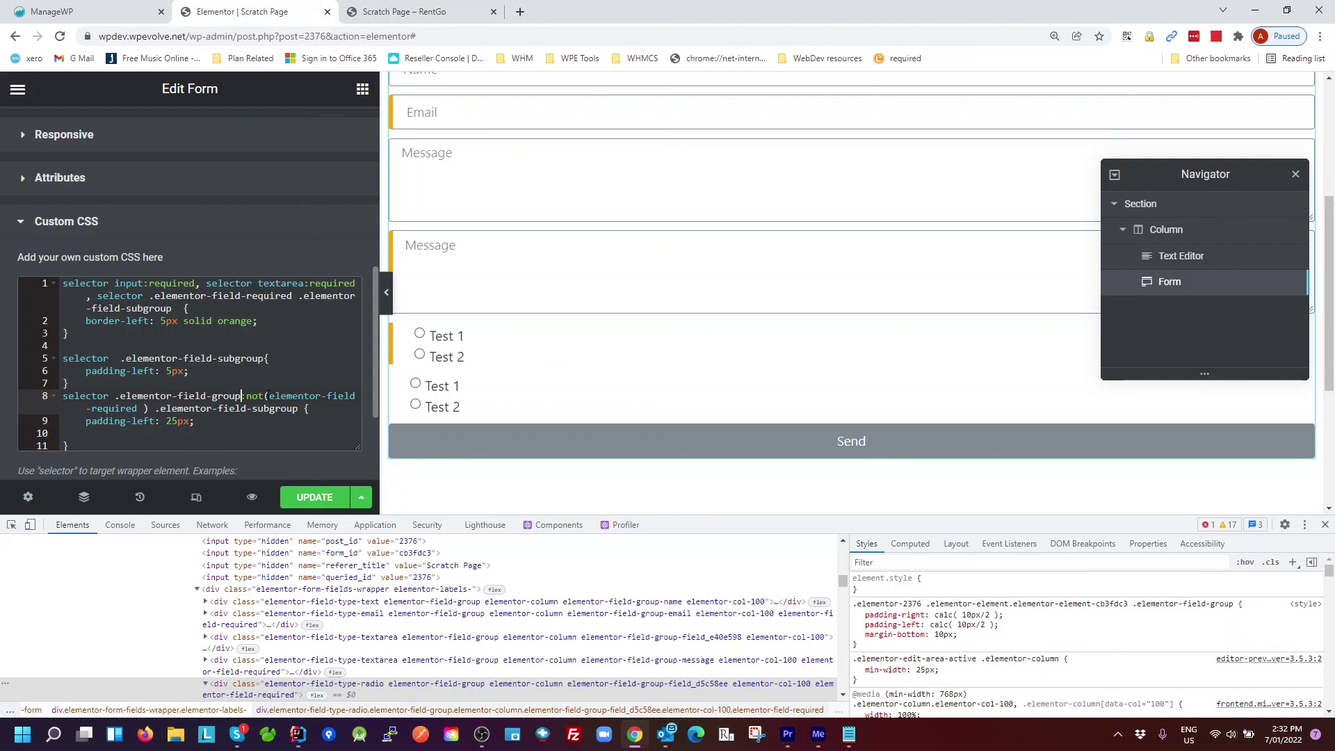
pyautogui.click(270, 396)
pyautogui.write('.')
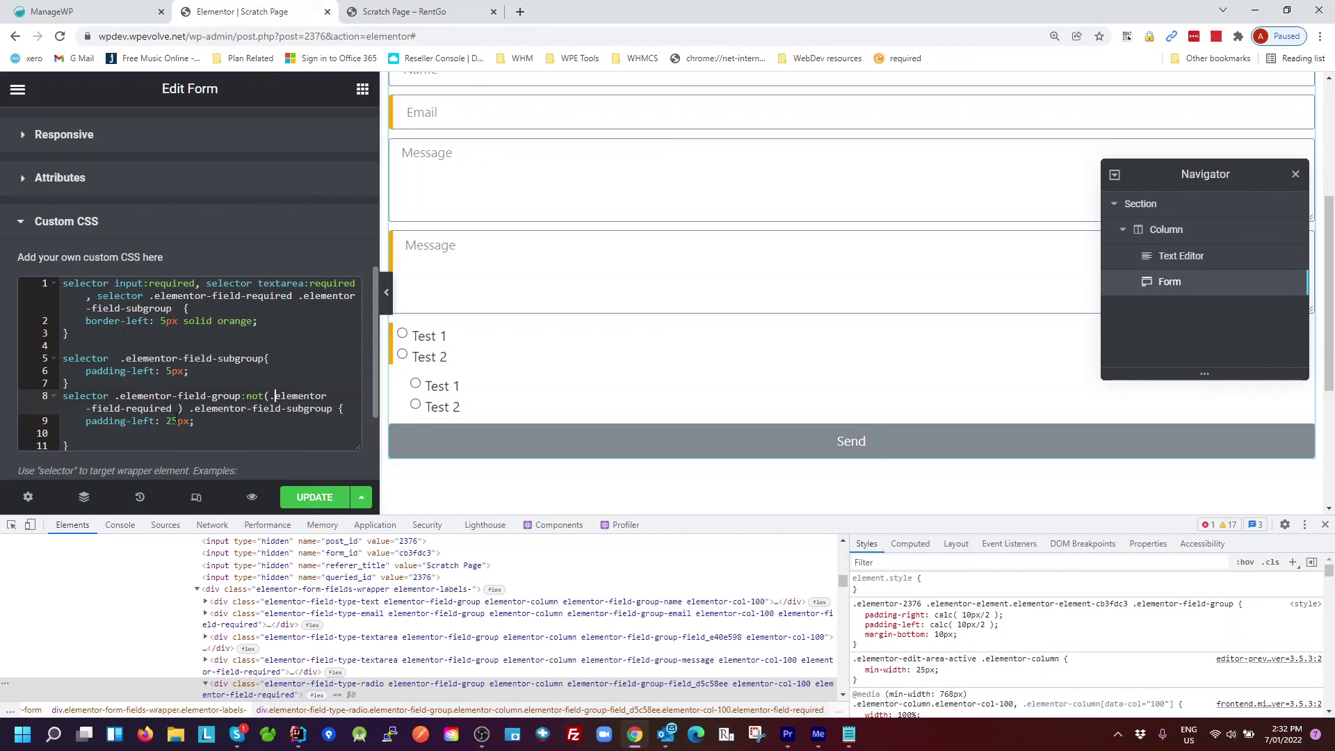
pyautogui.click(166, 421)
pyautogui.write('10')
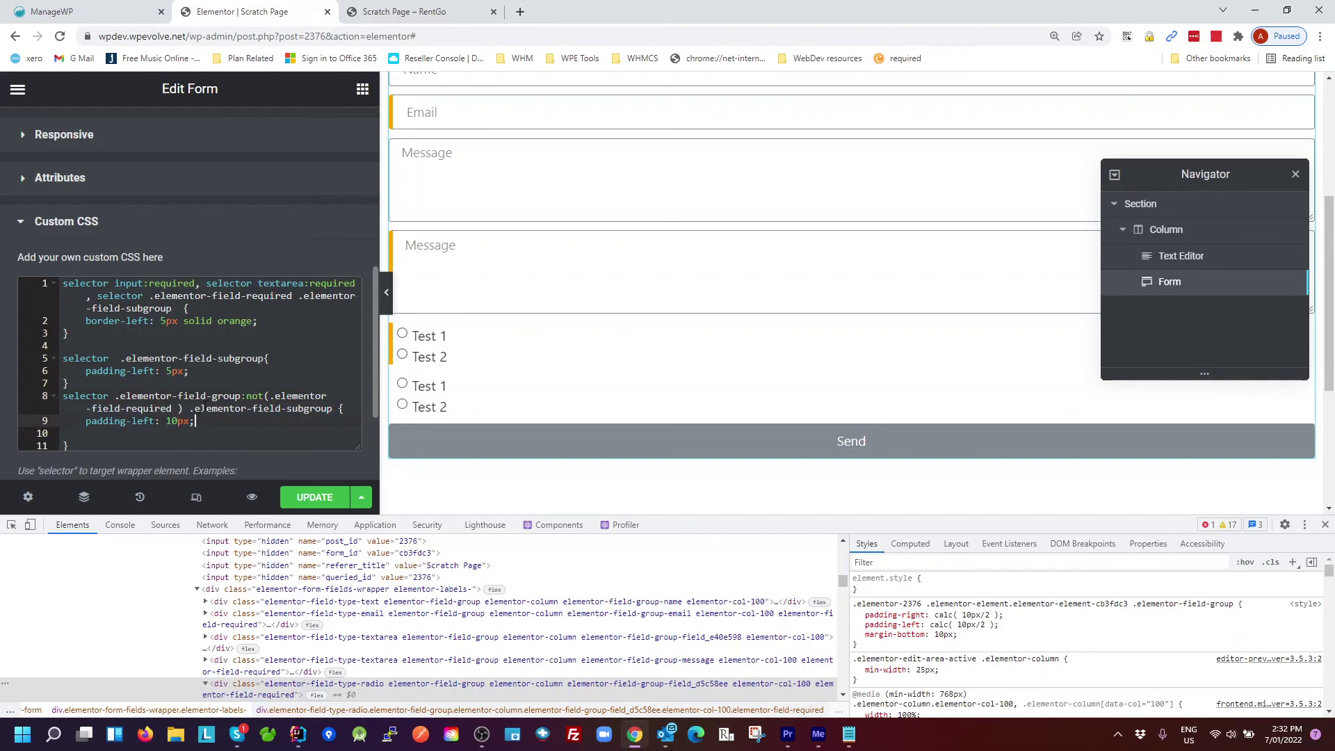
pyautogui.moveTo(243, 396); pyautogui.dragTo(119, 396)
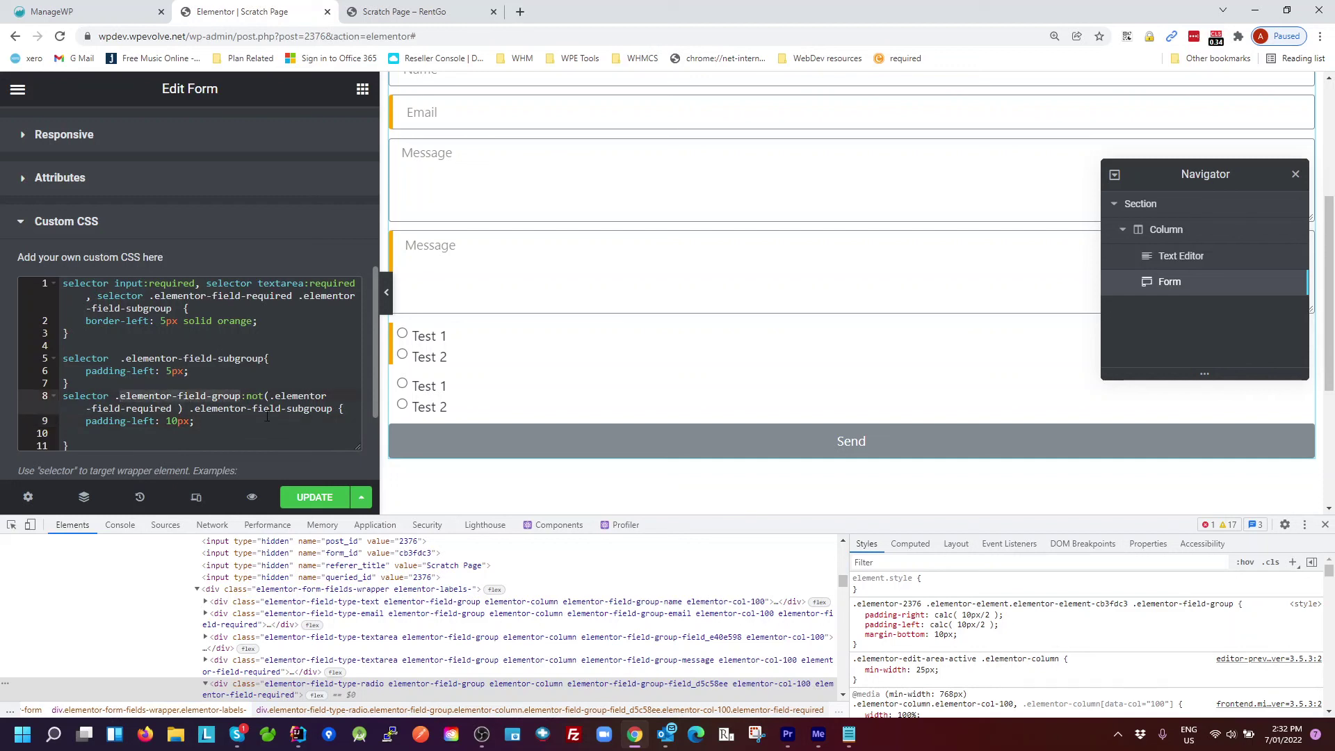
pyautogui.moveTo(256, 399); pyautogui.dragTo(254, 400)
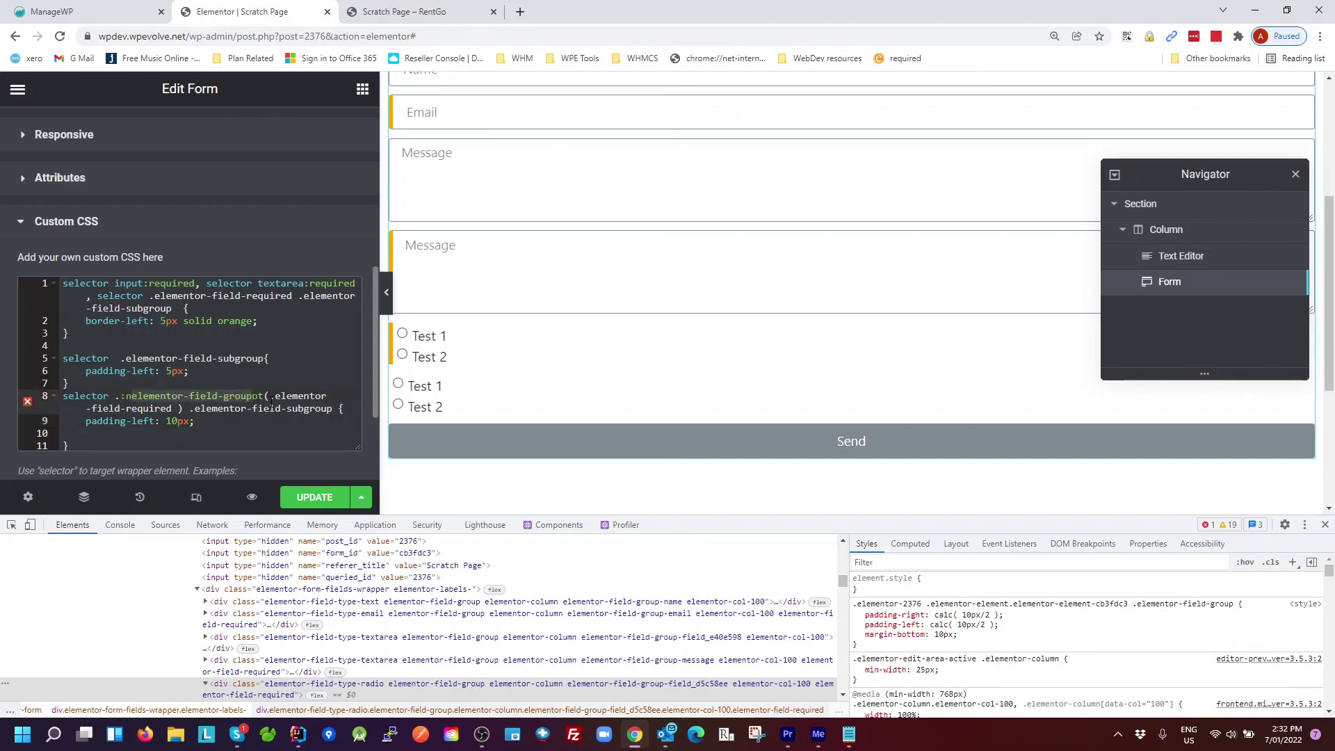
pyautogui.hotkey('ctrl', 'z')
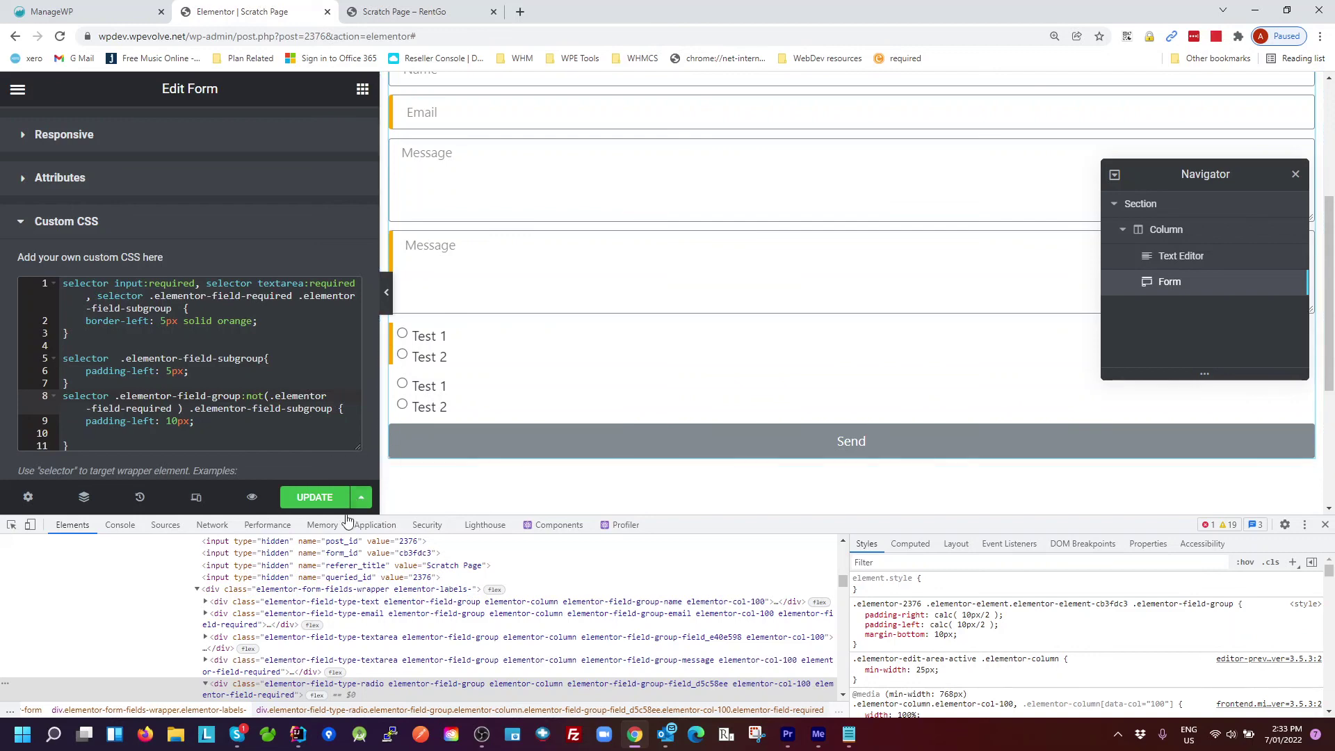
# Save the form with UPDATE and reload the live Scratch Page to check the aligned radio groups.
pyautogui.click(316, 496)
pyautogui.click(403, 11)
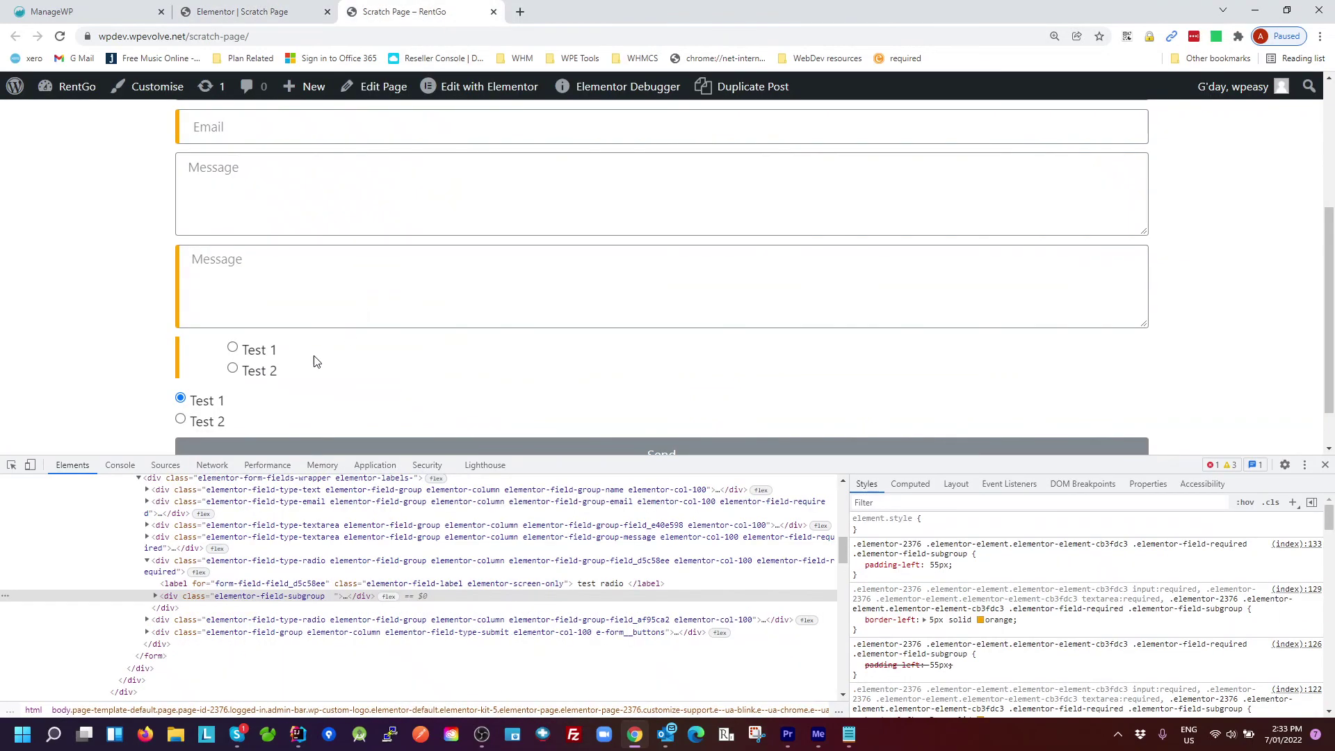
pyautogui.press('F5')
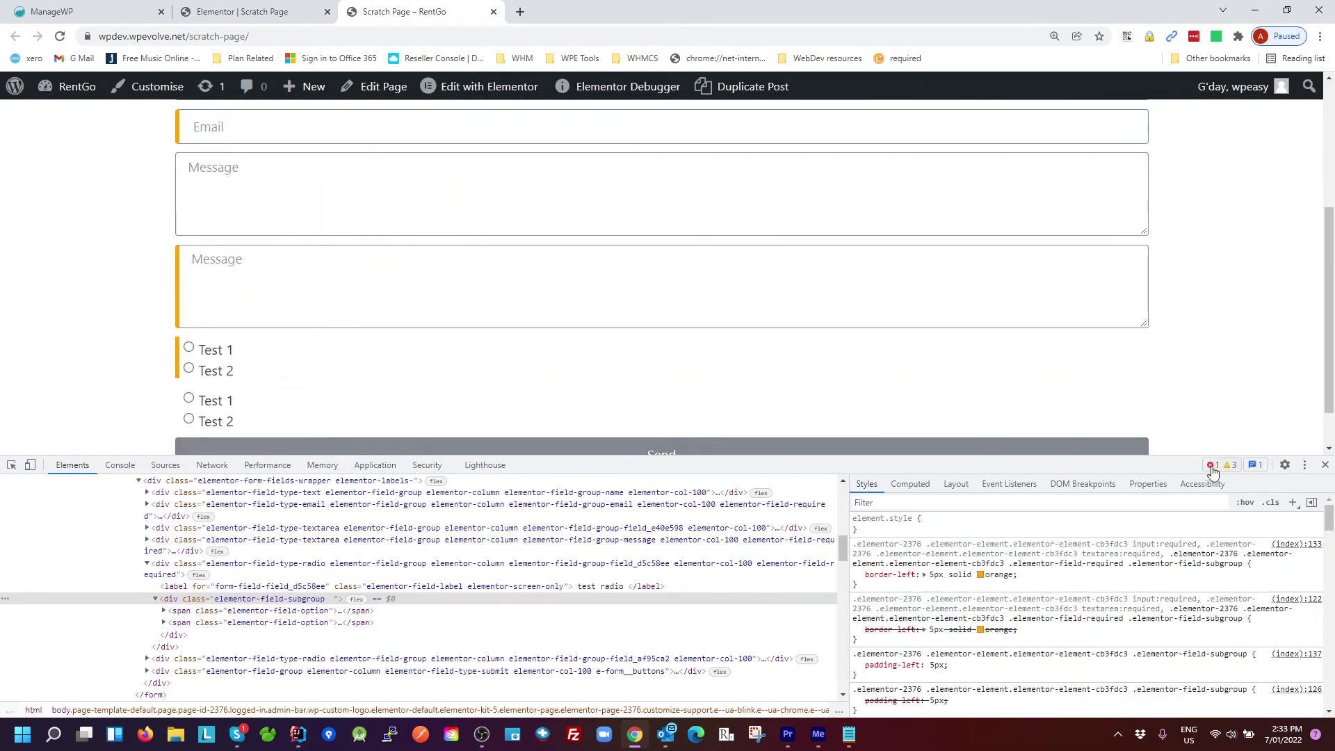
pyautogui.moveTo(1191, 459); pyautogui.dragTo(1191, 628)
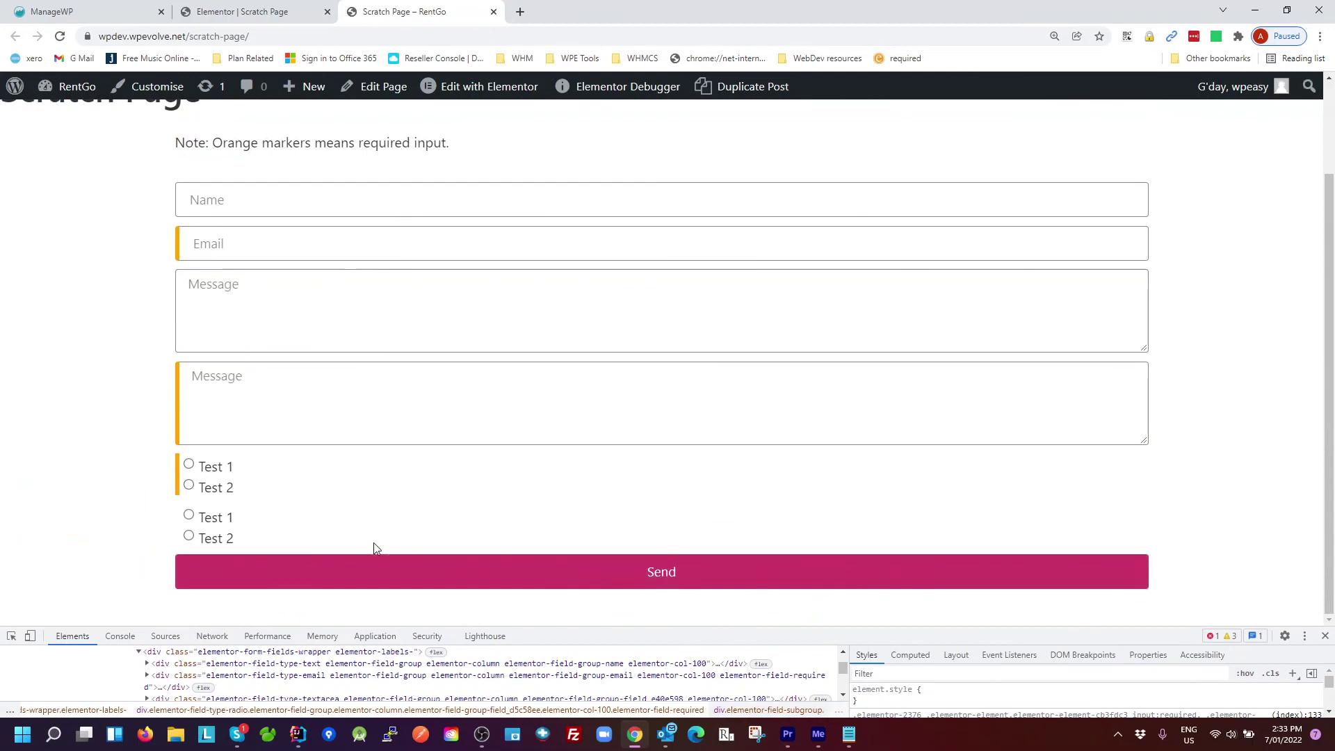